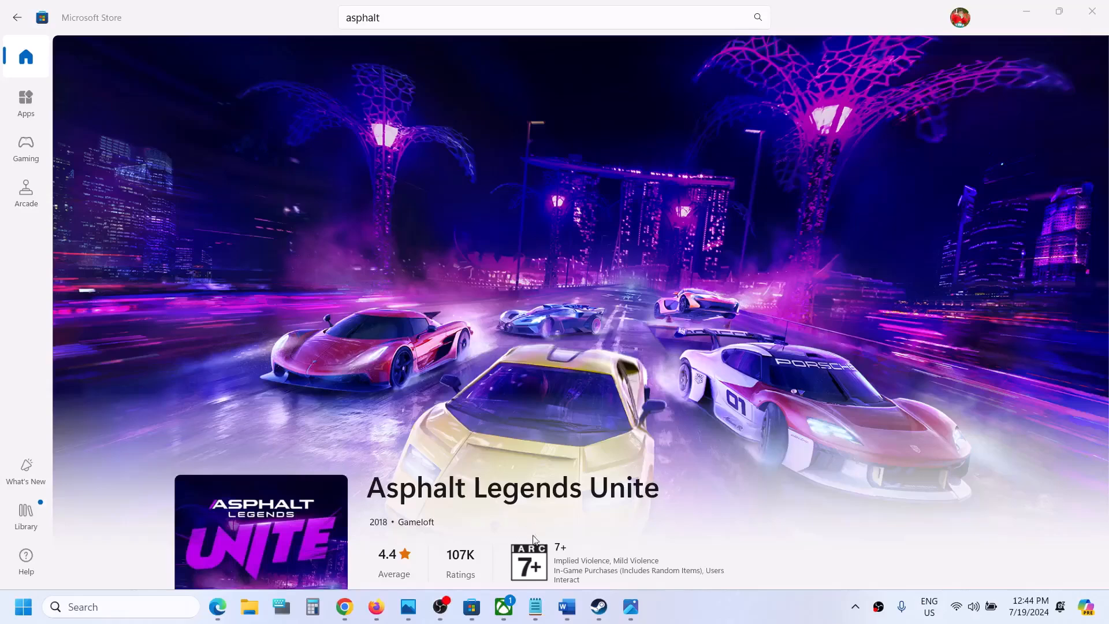
From Xbox Support, run the Gaming Services Repair Tool until all checks finish, then close it
left_click(504, 607)
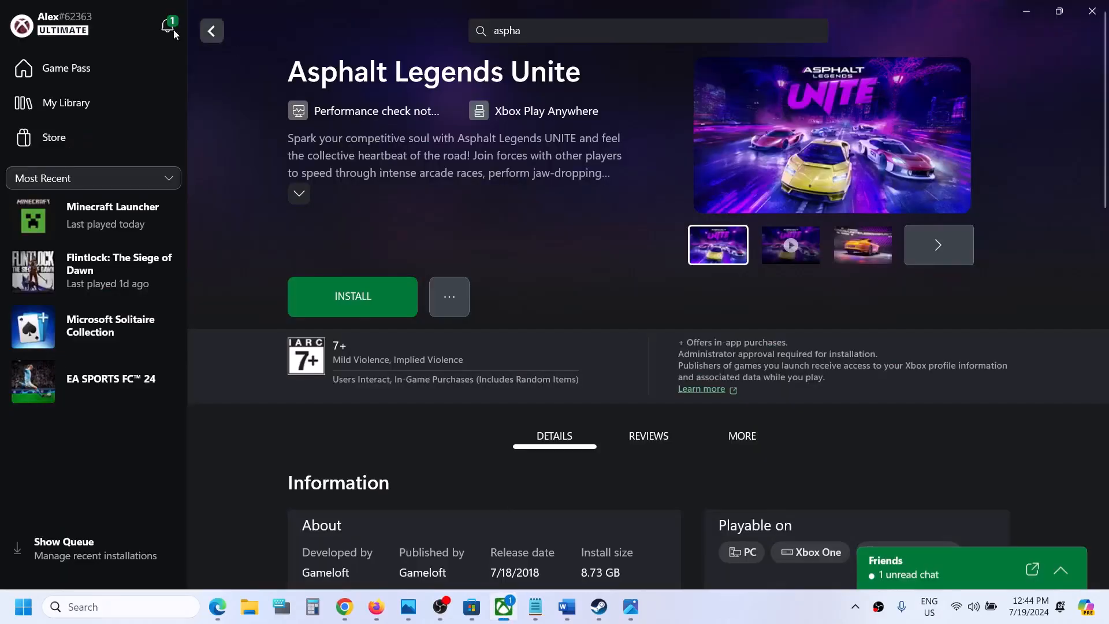
left_click(88, 29)
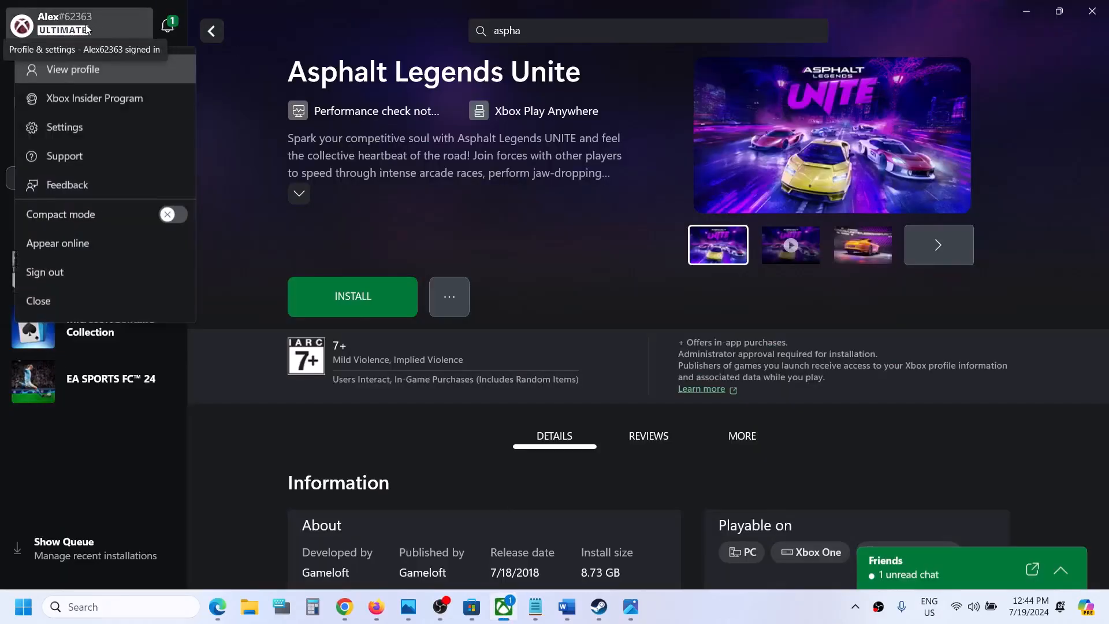
left_click(67, 156)
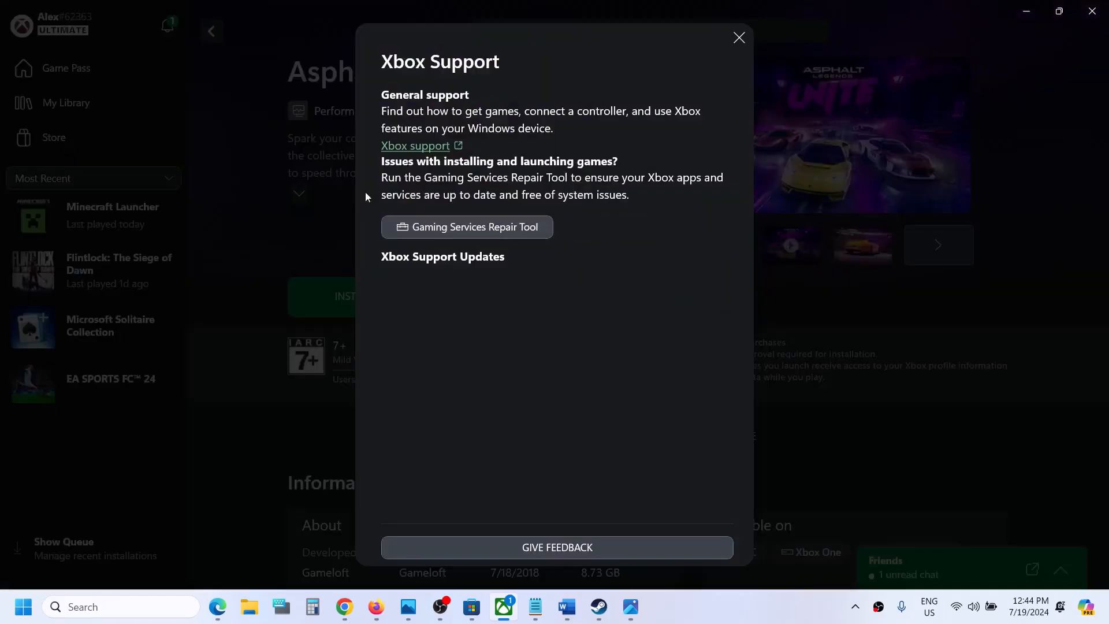
left_click(491, 227)
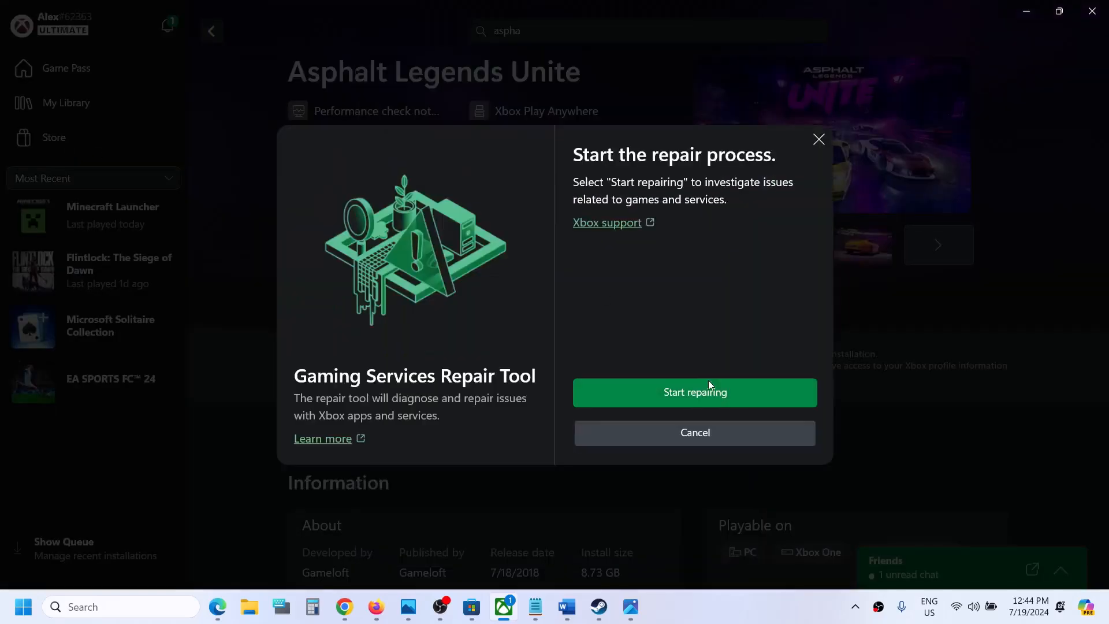
left_click(697, 392)
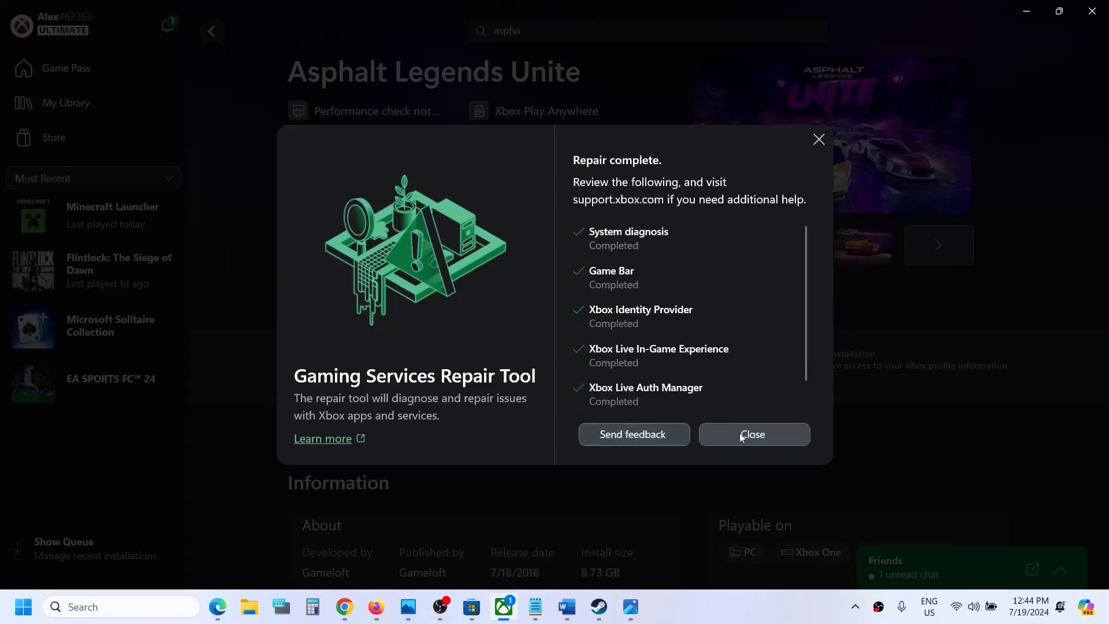
left_click(742, 436)
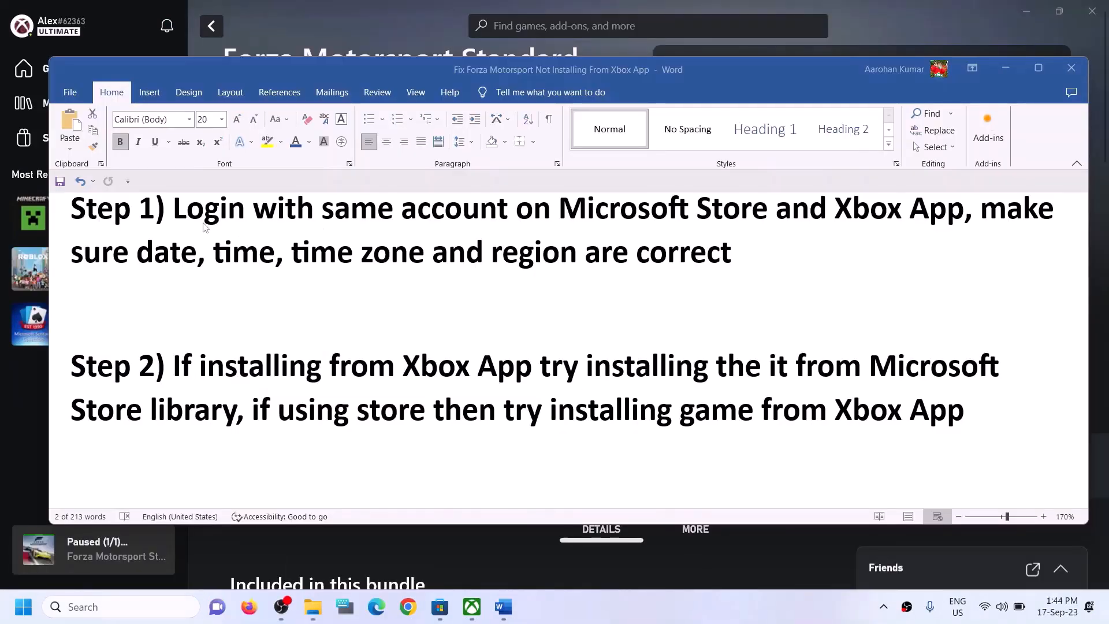
Highlight Step 1's same-account login sentence in Word, then switch to Microsoft Store
left_click_drag(203, 225, 963, 209)
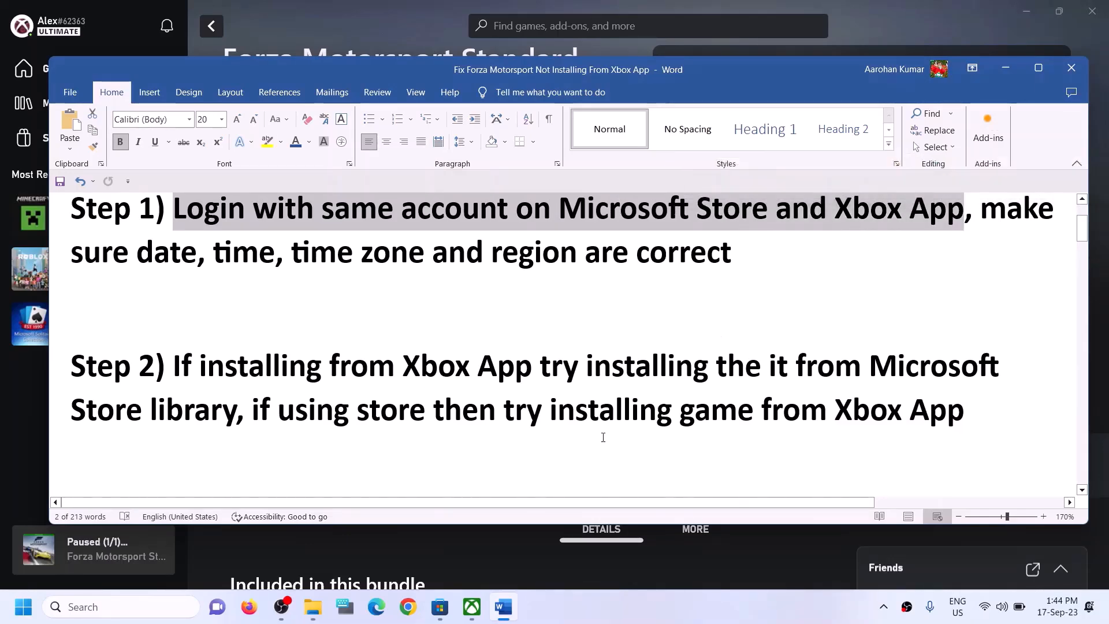
left_click(445, 612)
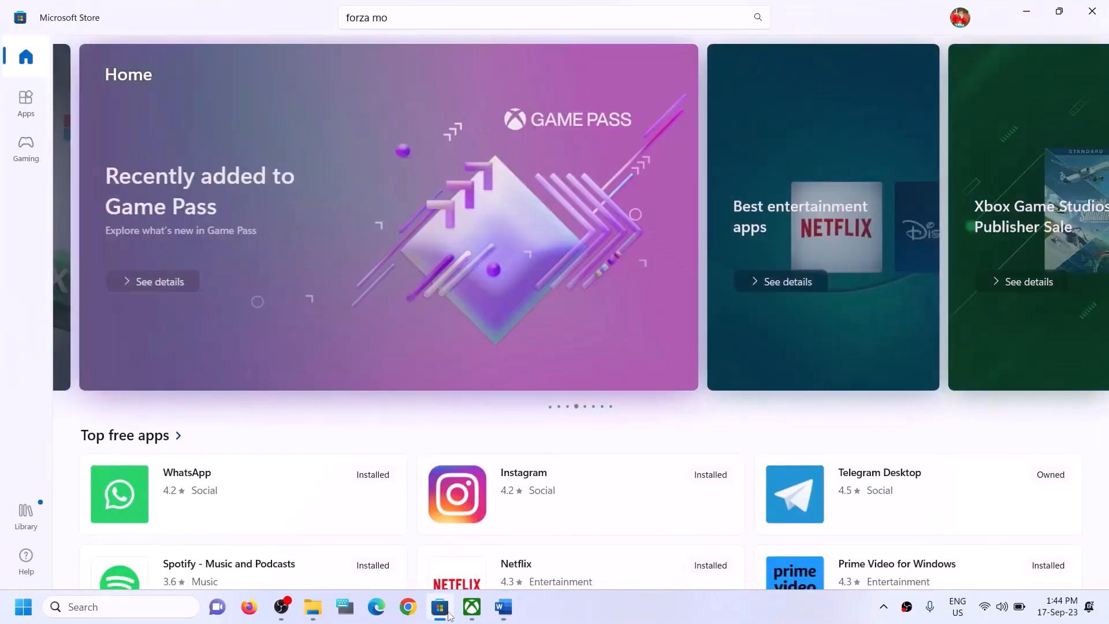
Sign out of Microsoft Store and sign back in with the second Microsoft account using its PIN
left_click(961, 19)
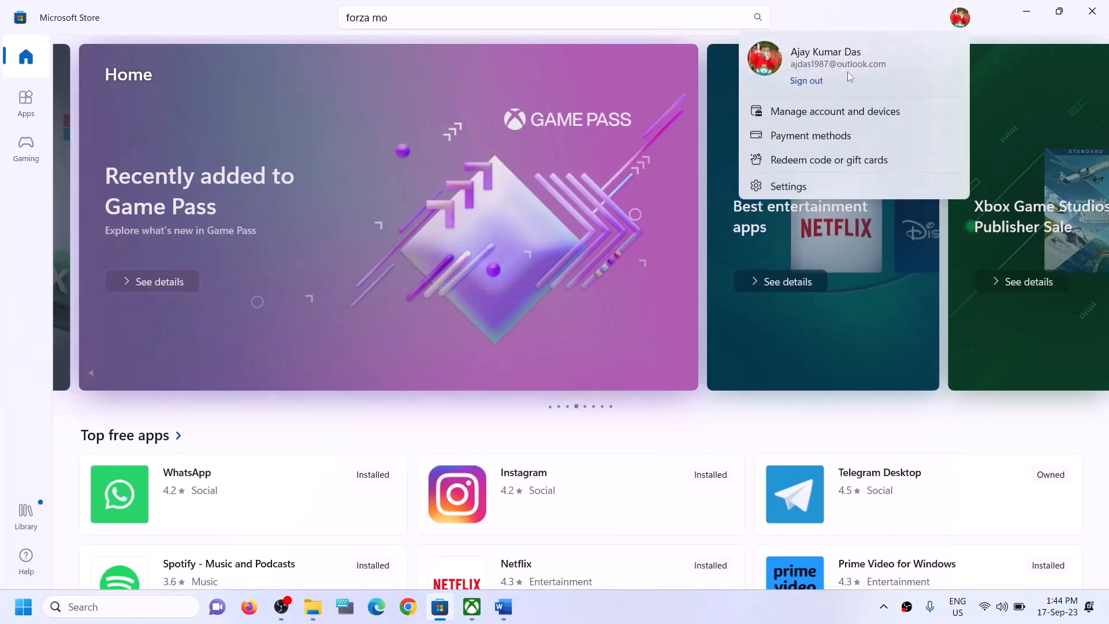
left_click(815, 86)
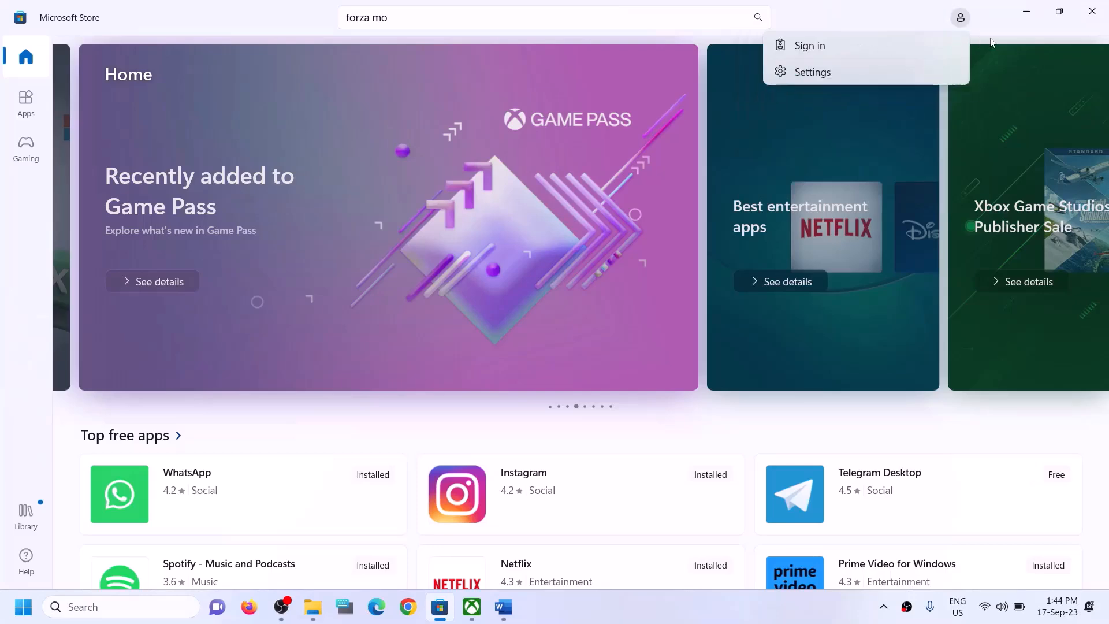
left_click(802, 48)
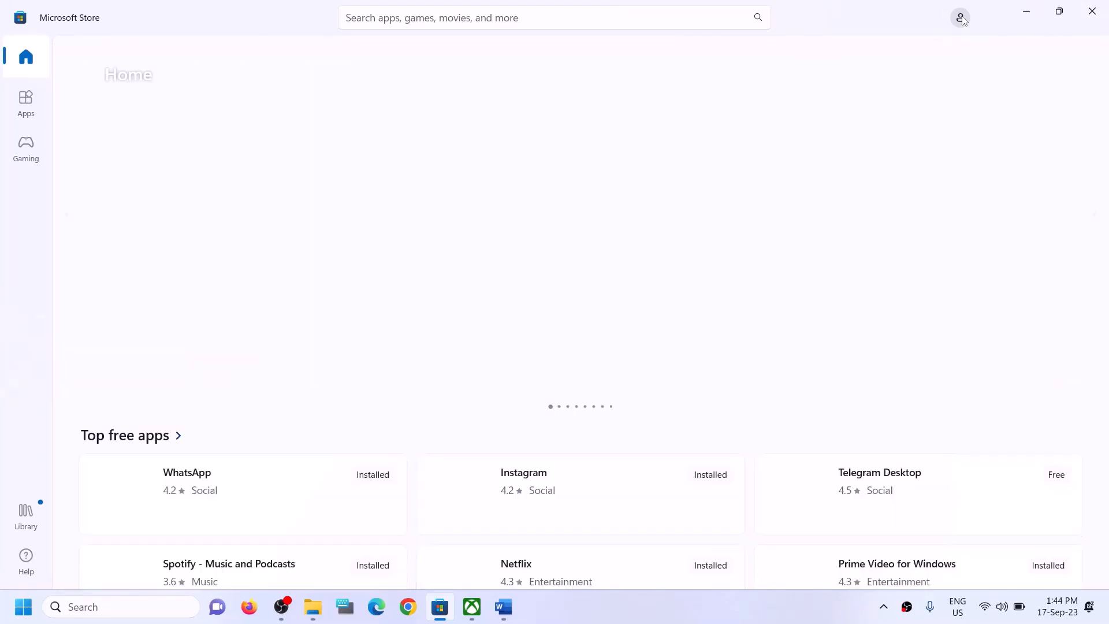
left_click(961, 18)
left_click(820, 43)
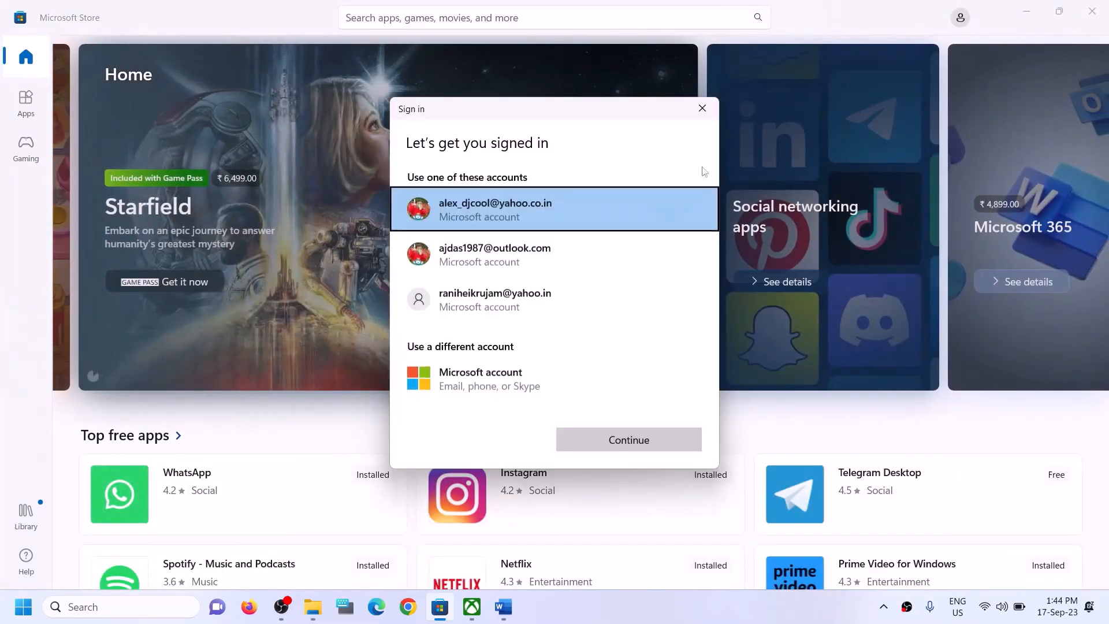
left_click(491, 269)
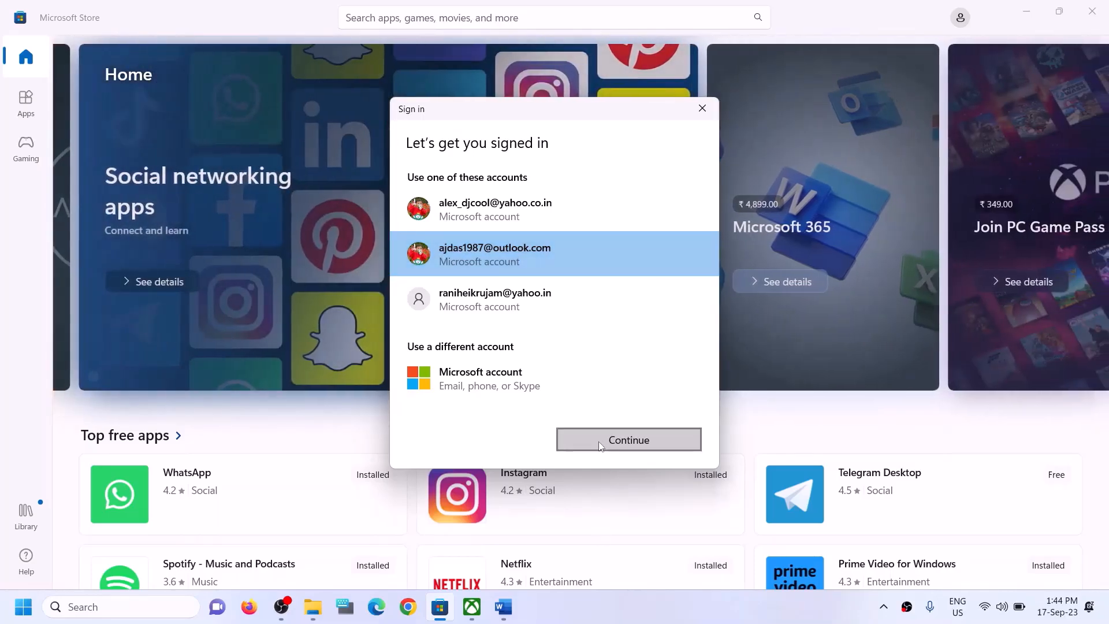
left_click(600, 443)
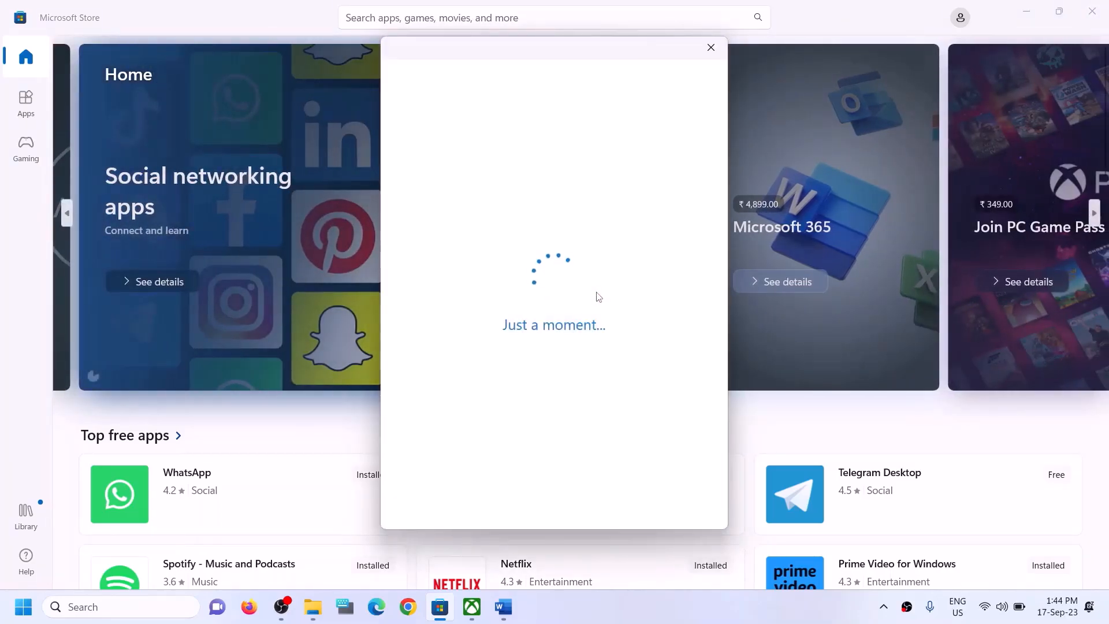
type("****")
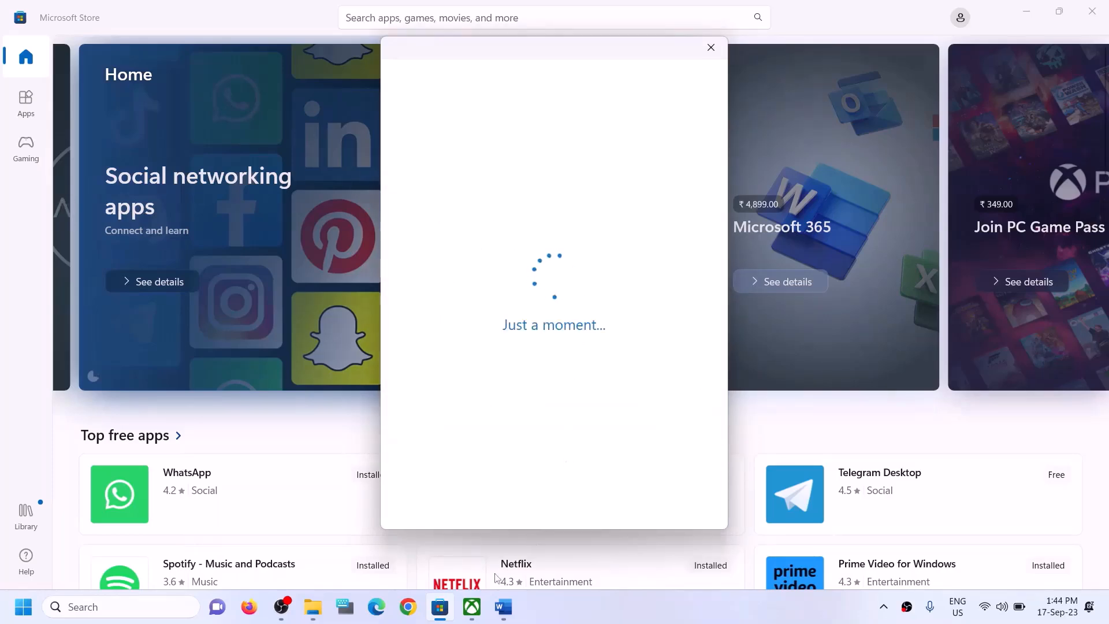
left_click(472, 608)
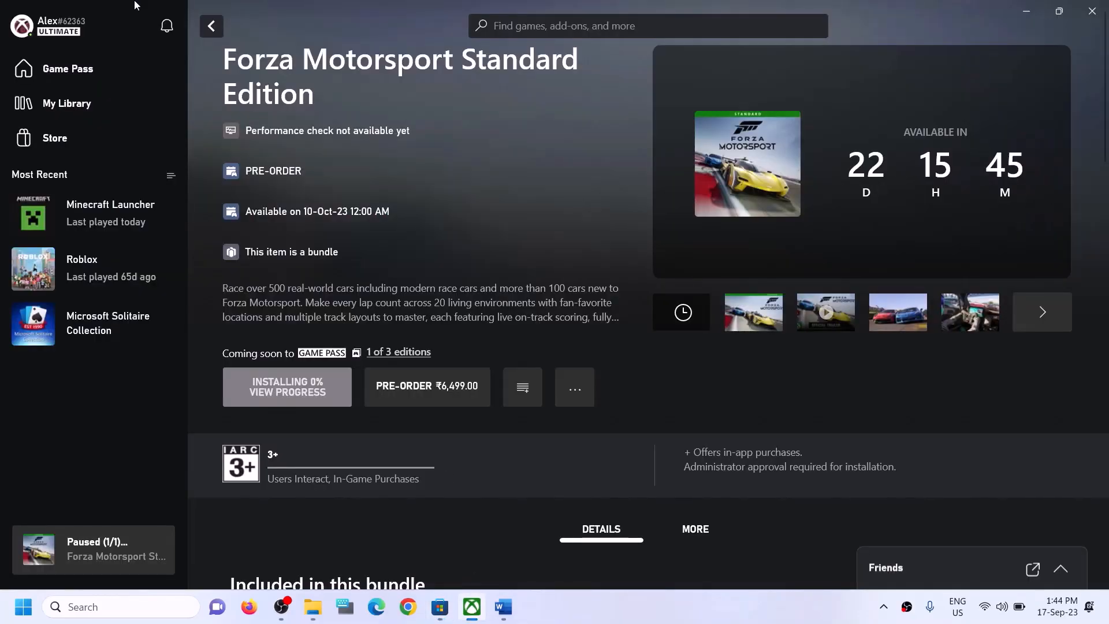
Sign out of the Xbox app from the profile menu
left_click(63, 32)
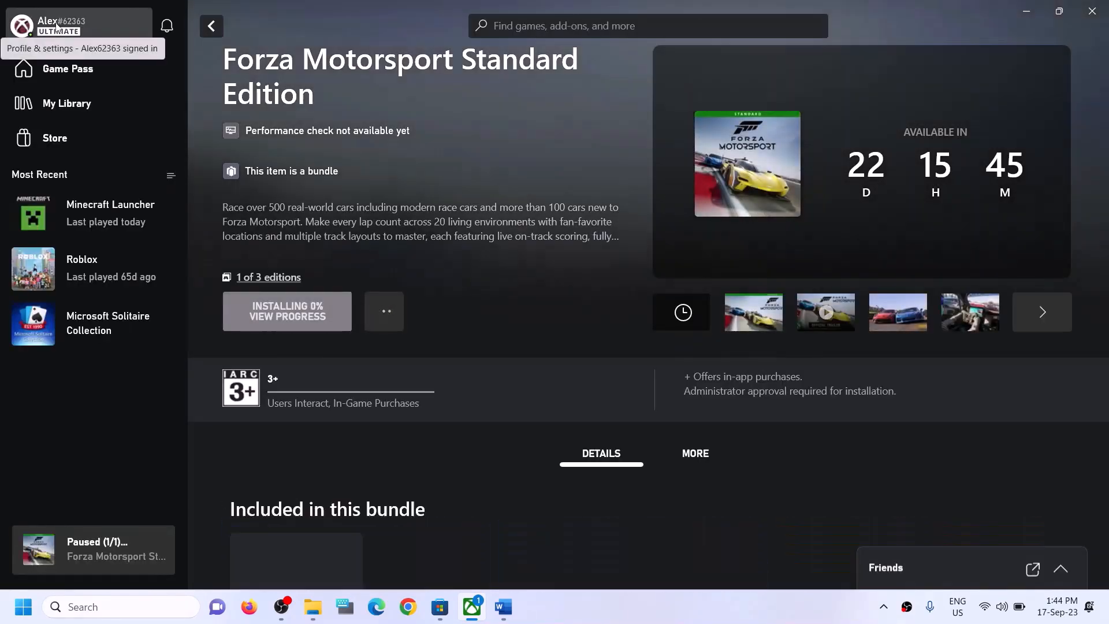
left_click(57, 24)
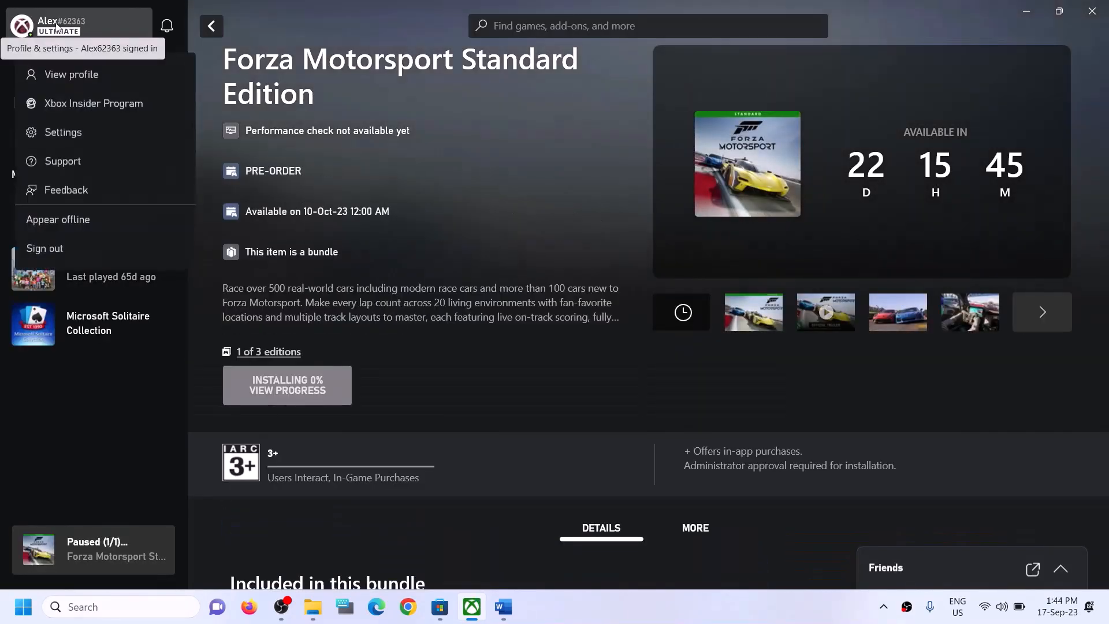
left_click(40, 250)
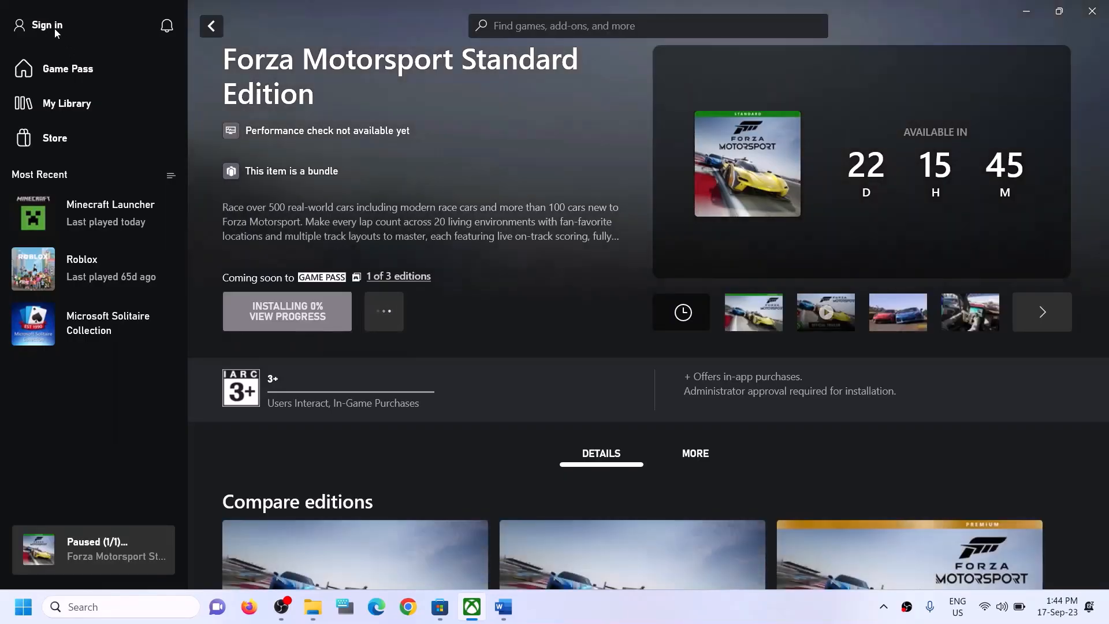
Sign back in to the Xbox app with the second Microsoft account and enter with LET'S PLAY
left_click(55, 29)
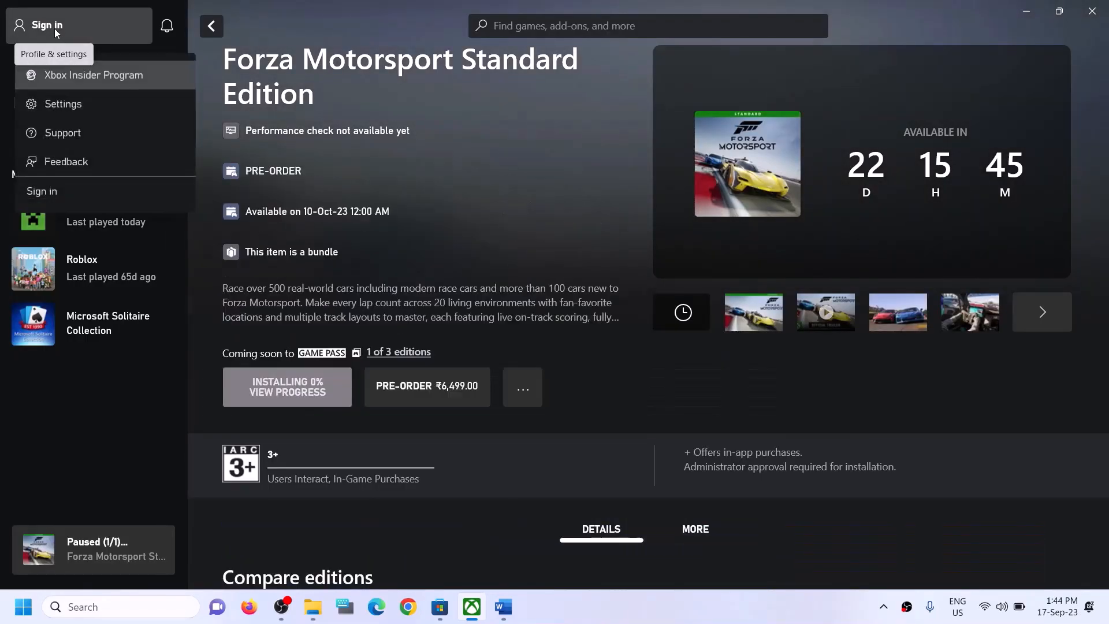
left_click(40, 193)
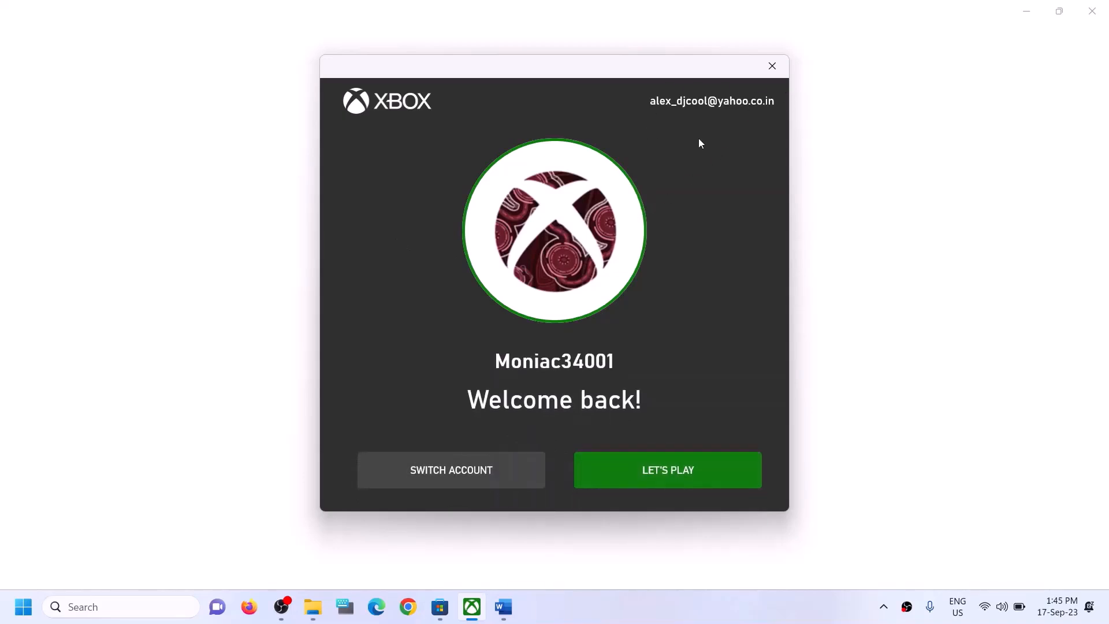
left_click(443, 469)
left_click(475, 255)
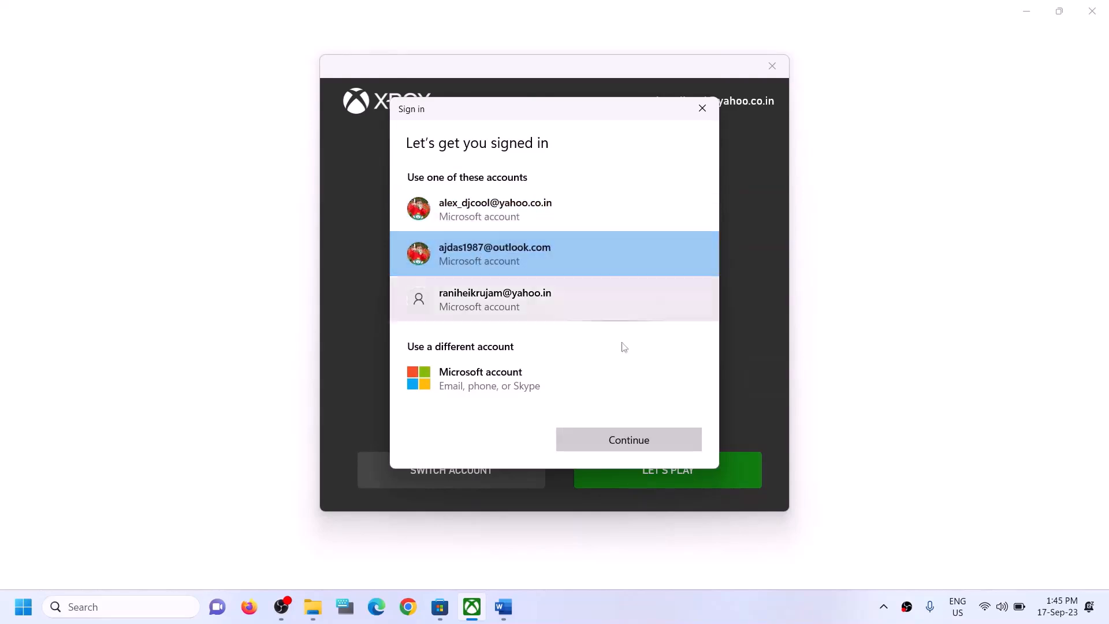
left_click(639, 450)
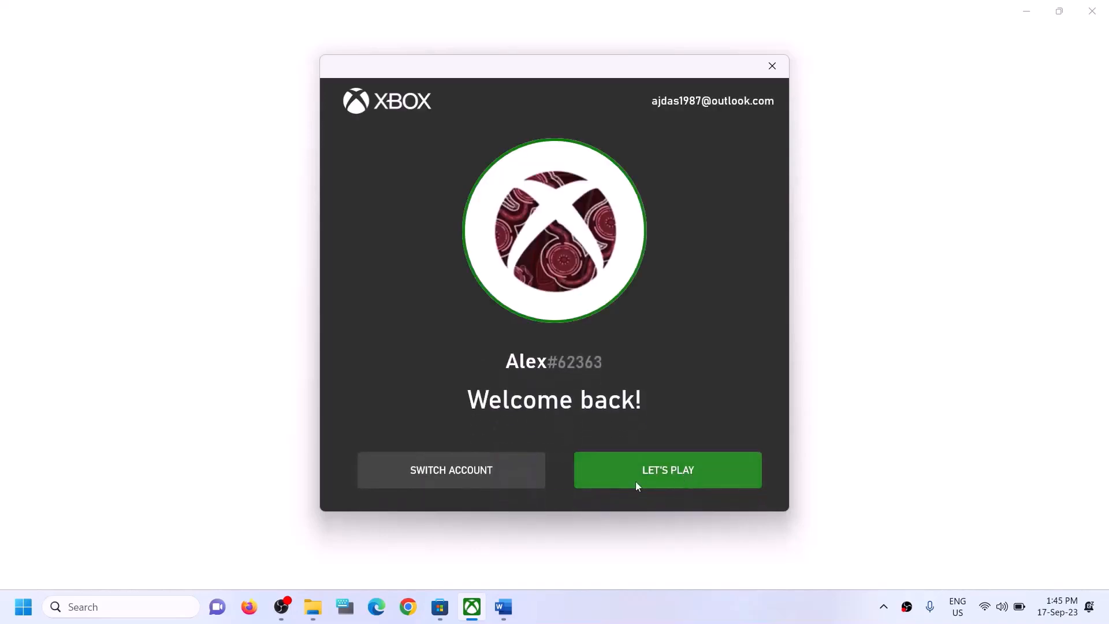
left_click(624, 487)
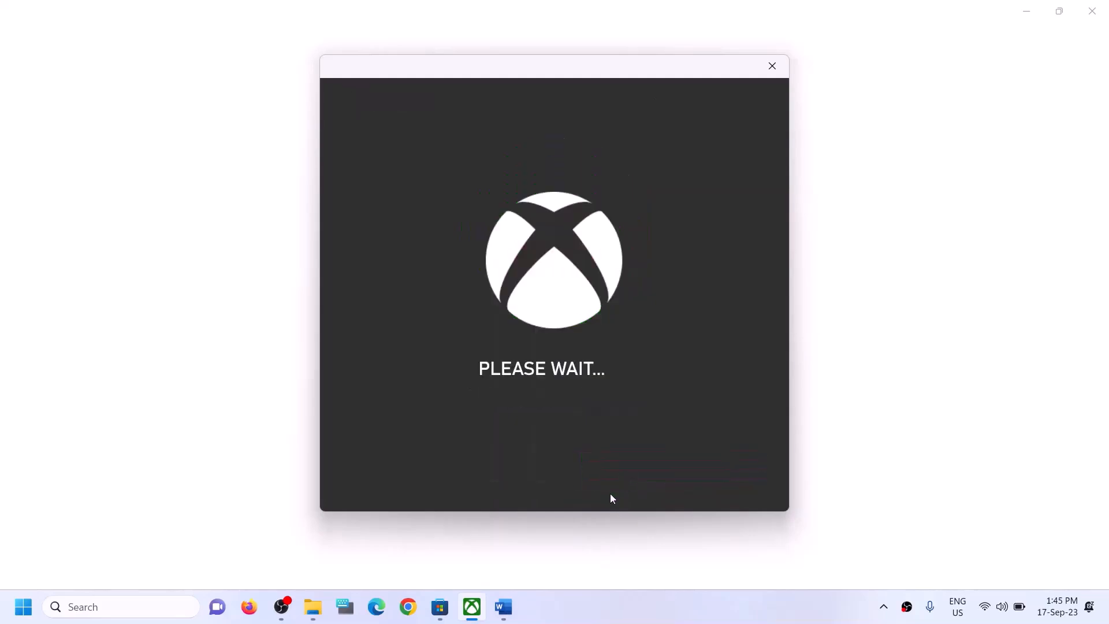
left_click(503, 608)
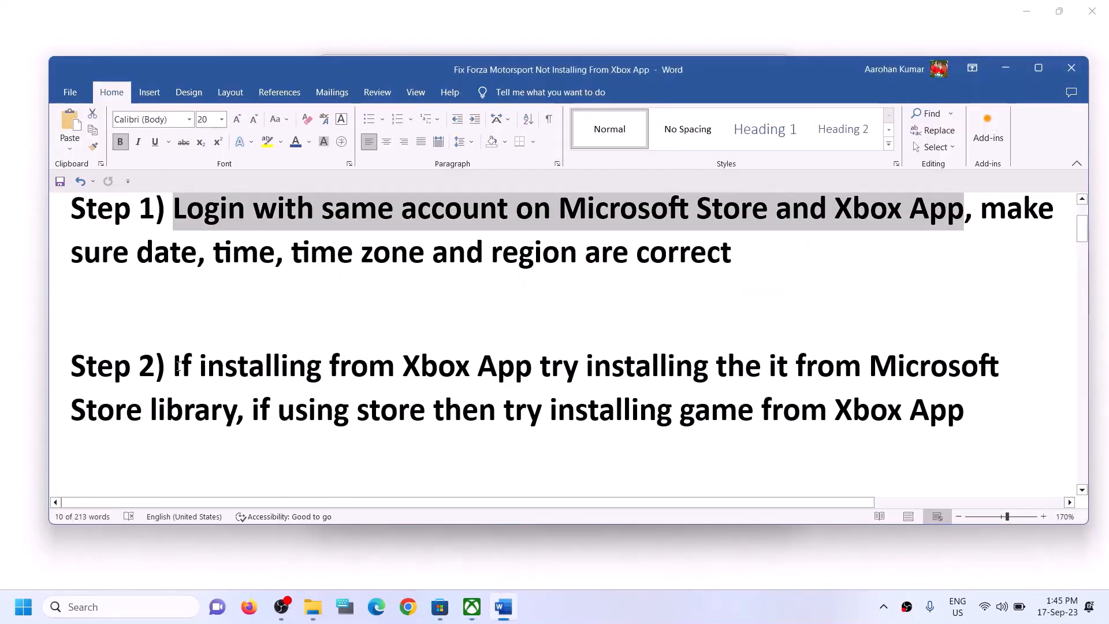
Highlight Step 2's advice to install from the other app, then switch to Microsoft Store
left_click_drag(176, 366, 237, 411)
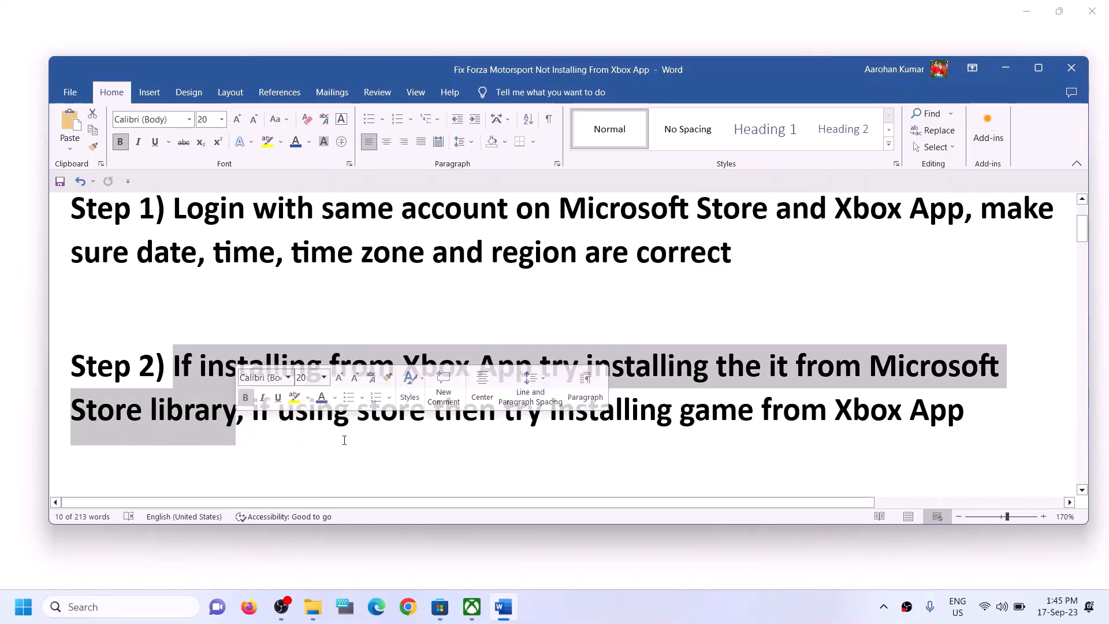
left_click(440, 609)
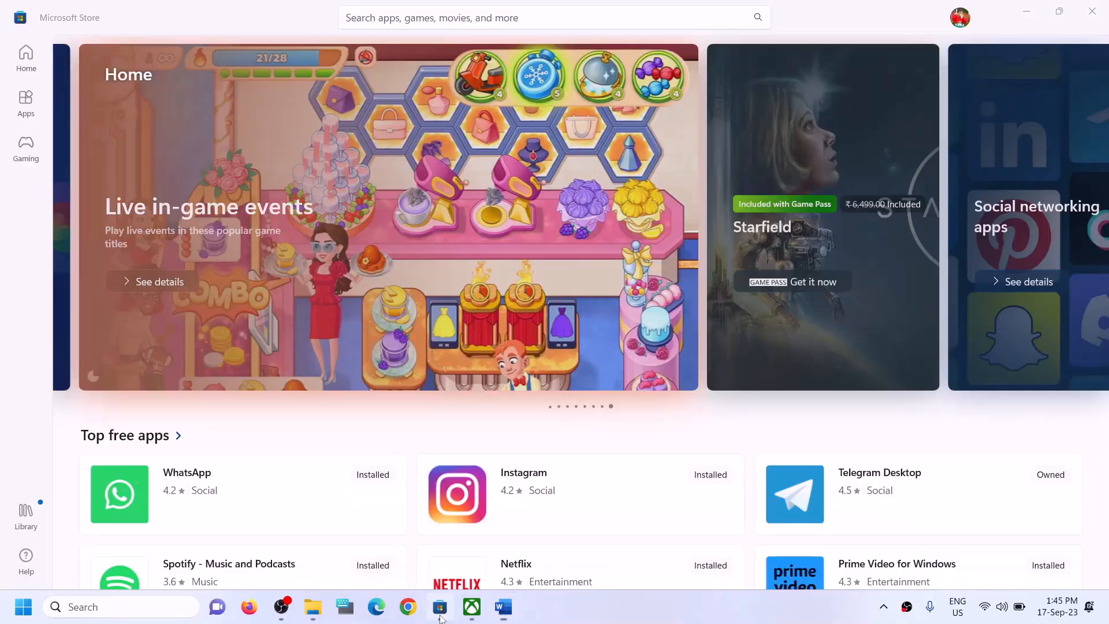
Resume the paused Forza Motorsport download from the Microsoft Store Library
left_click(29, 522)
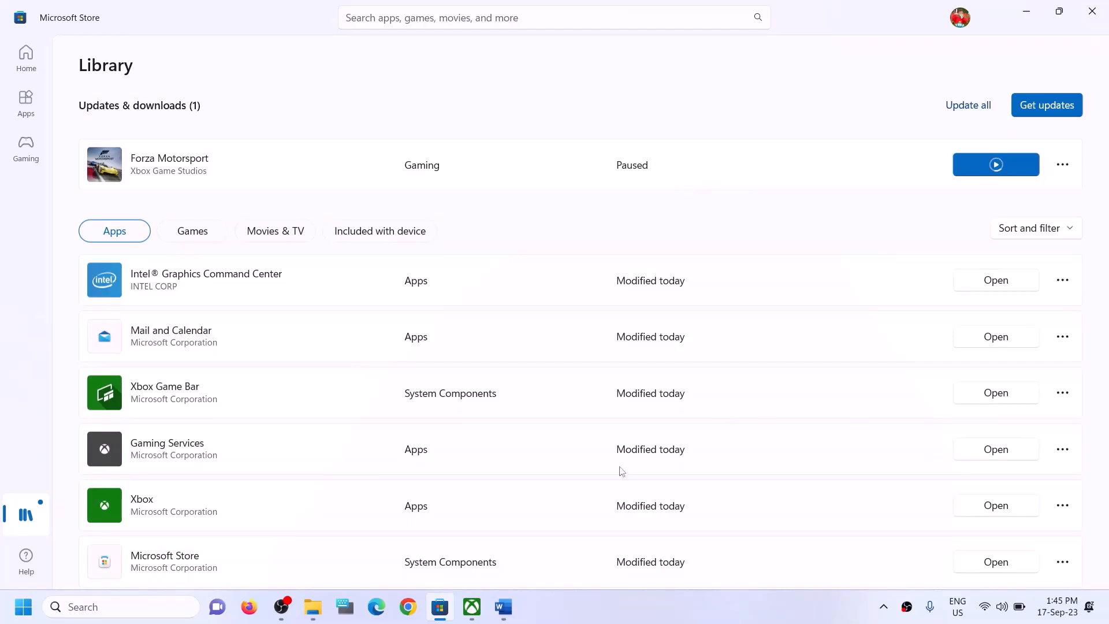
left_click(474, 609)
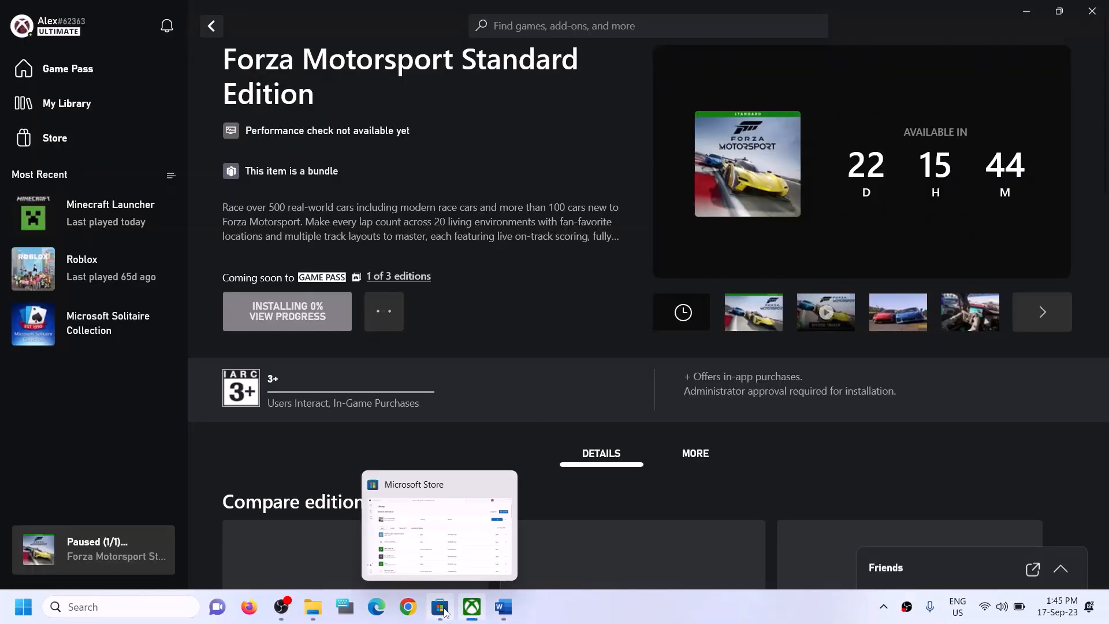
left_click(445, 611)
scroll(805, 372, "down", 1)
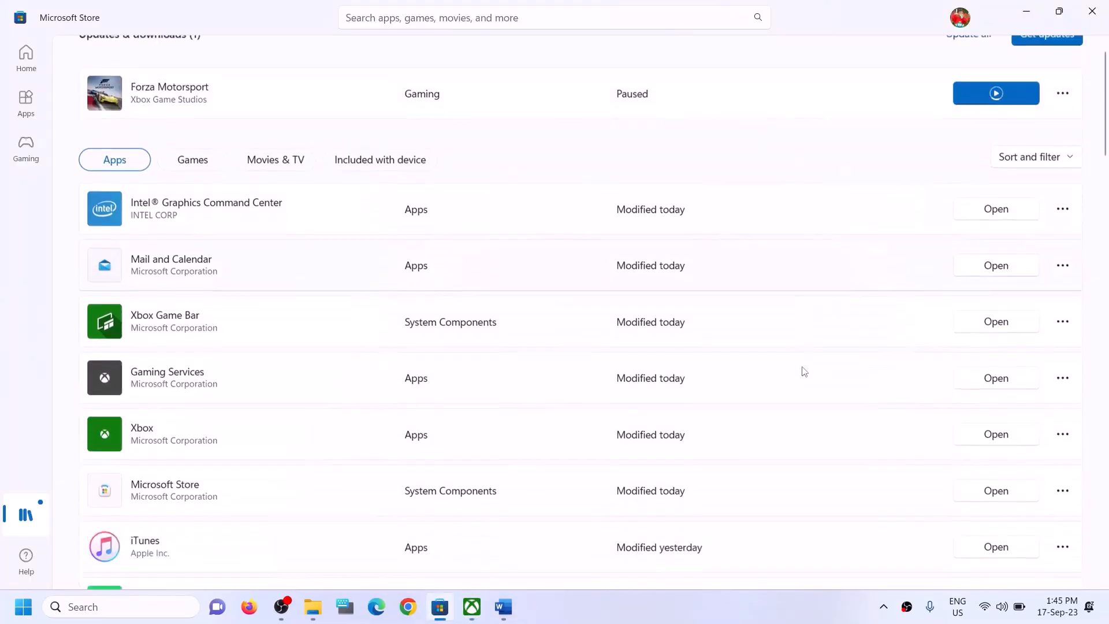
scroll(799, 452, "down", 9)
scroll(797, 458, "up", 10)
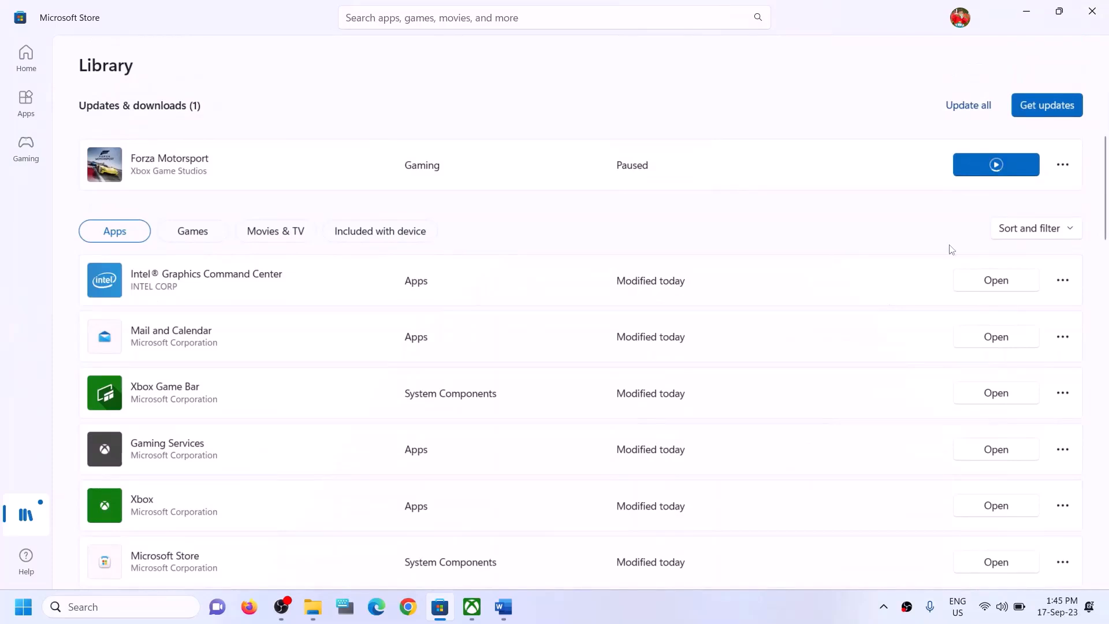
left_click(996, 165)
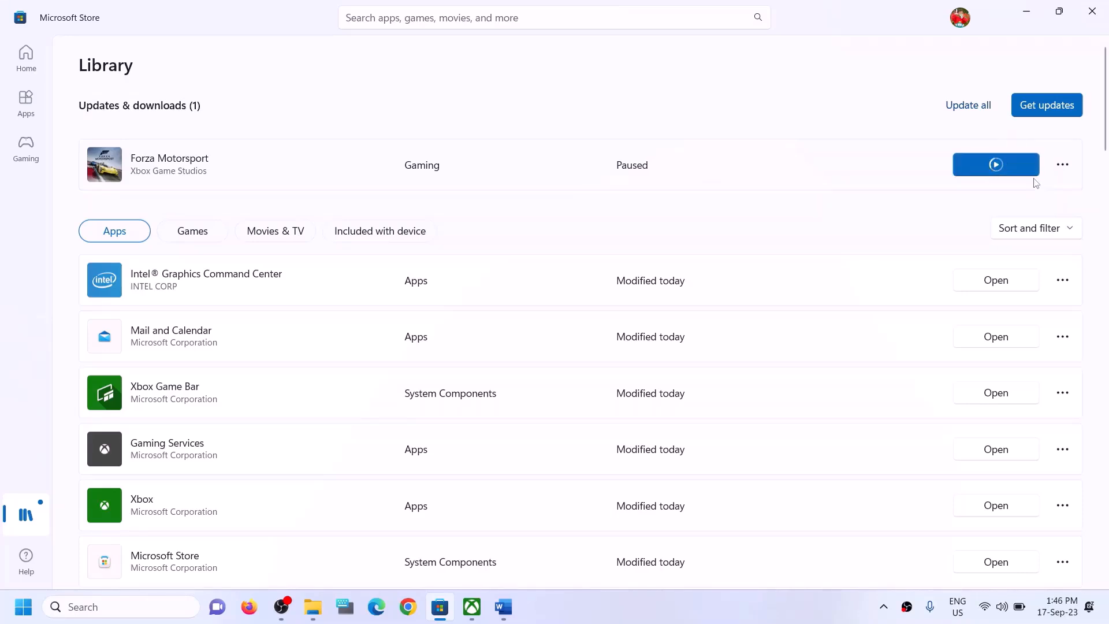
left_click(503, 607)
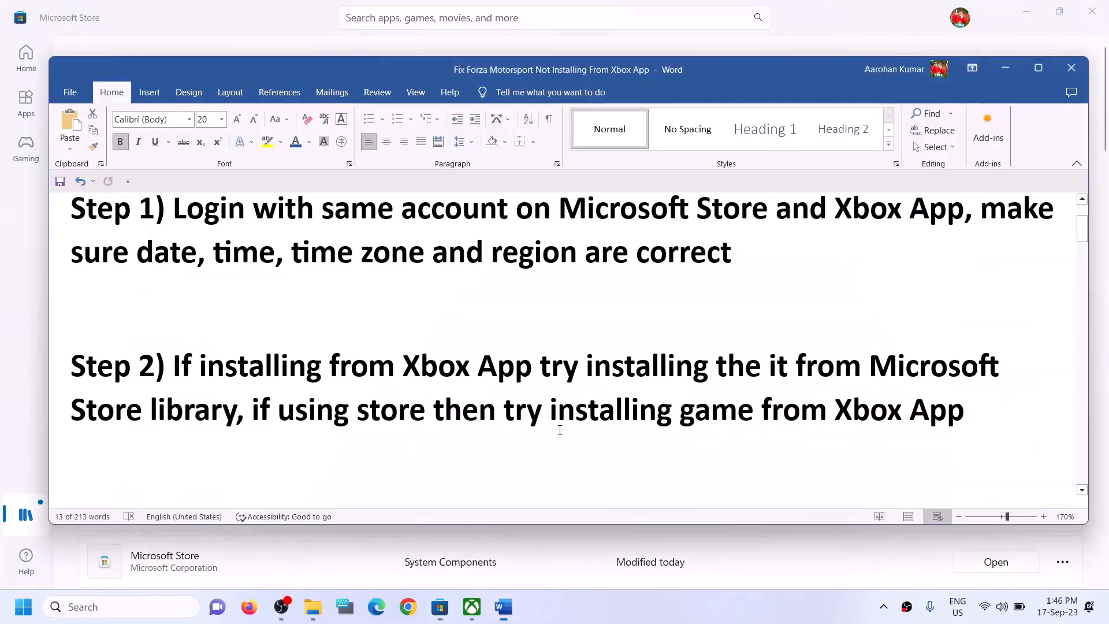
Highlight the Step 2 phrases 'if using store' and 'installing game from Xbox App', then return to the Store Library
left_click(278, 410)
left_click_drag(254, 411, 760, 411)
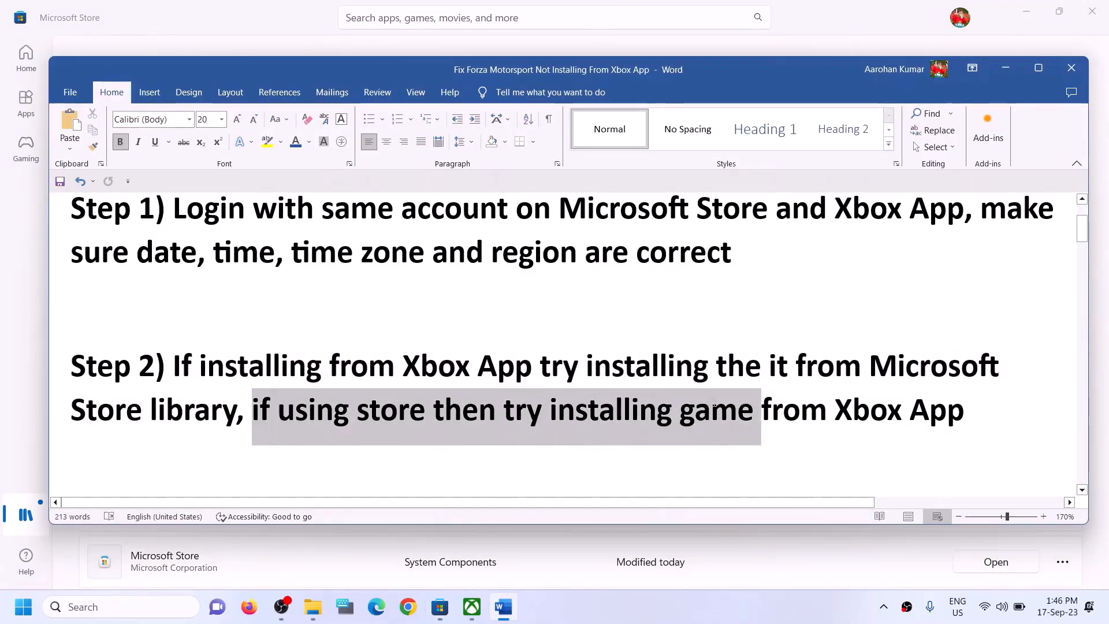
left_click(426, 411)
left_click_drag(272, 411, 432, 411)
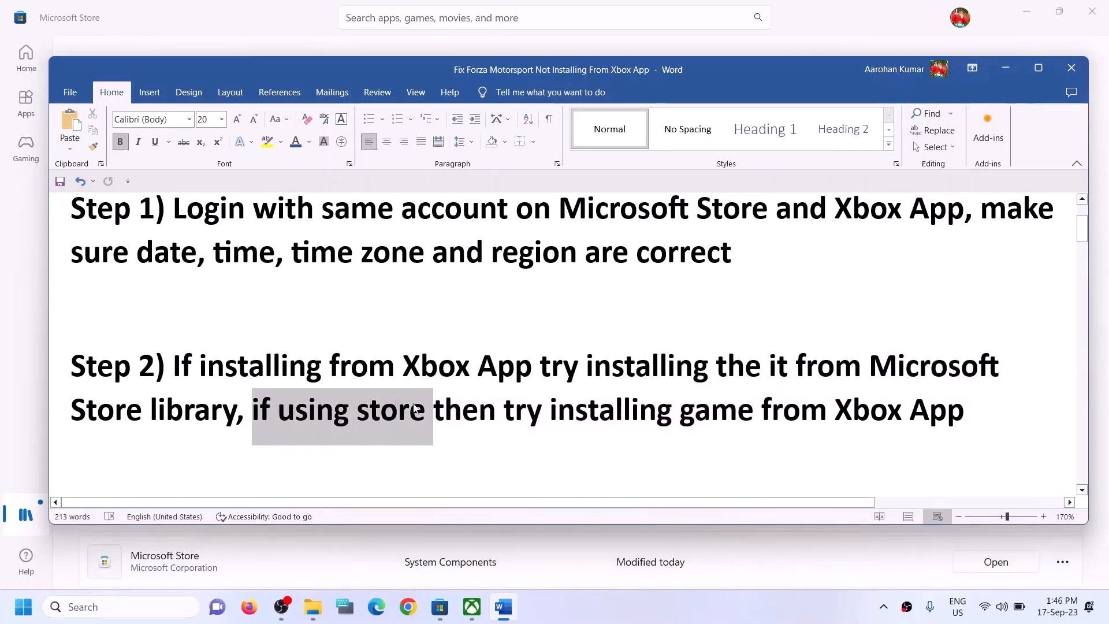
left_click_drag(550, 411, 965, 411)
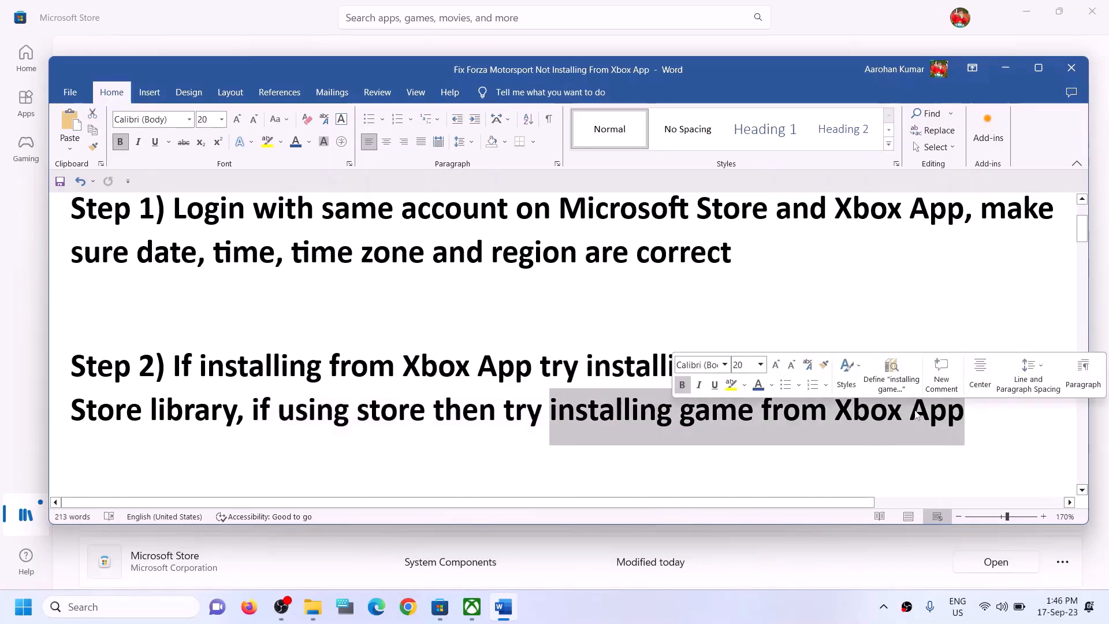
left_click(400, 414)
left_click(283, 14)
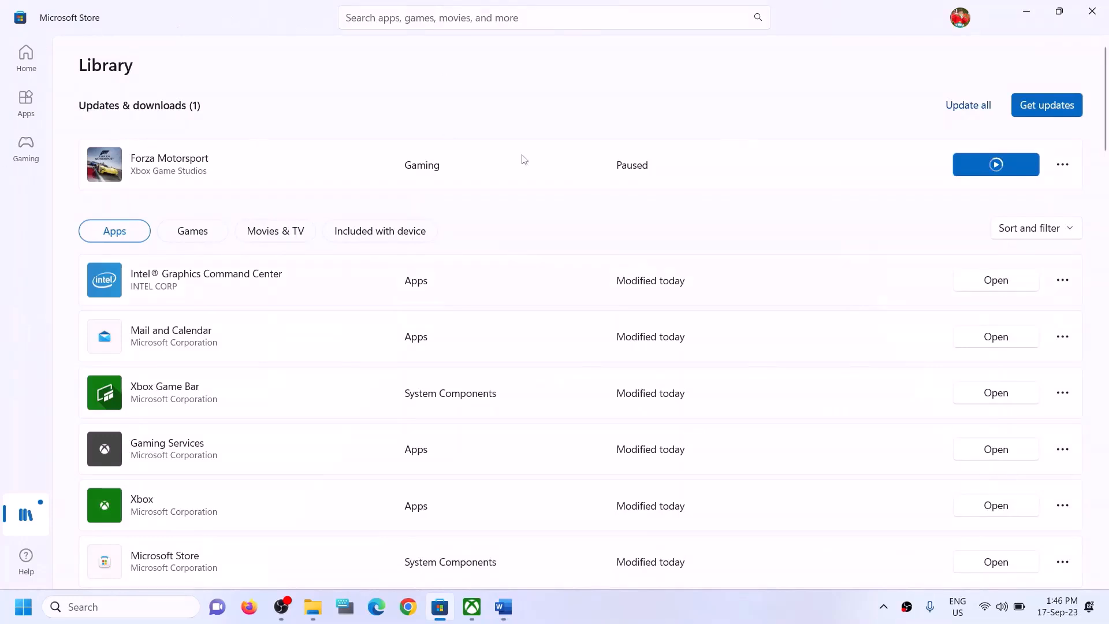
Search 'forza' in the Xbox app from the Forza Motorsport page, then dismiss the suggestions
left_click(472, 607)
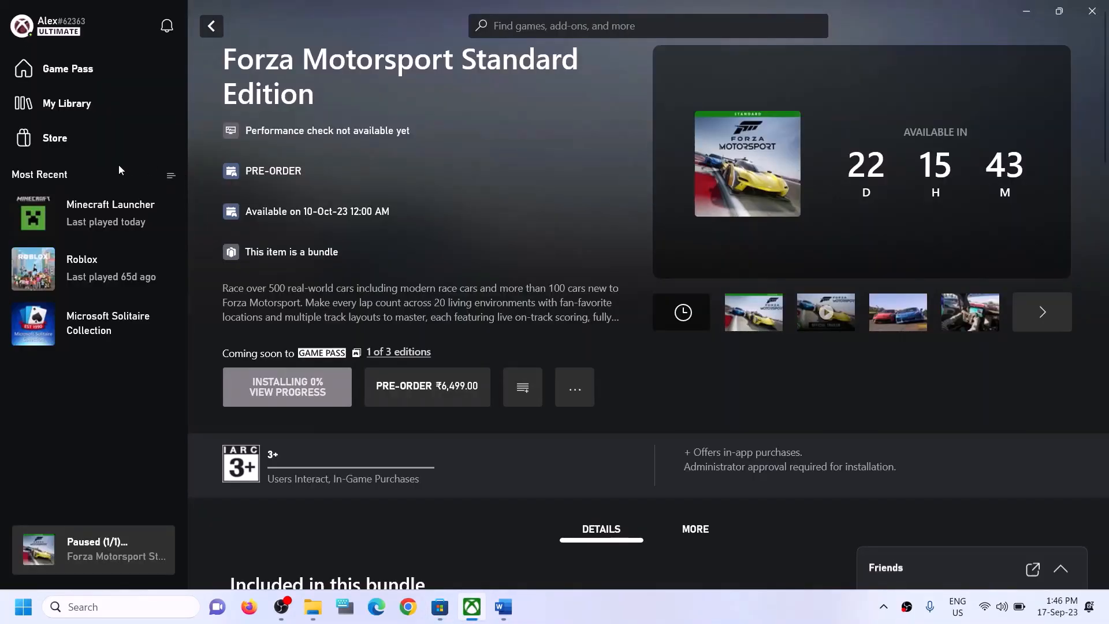
left_click(574, 24)
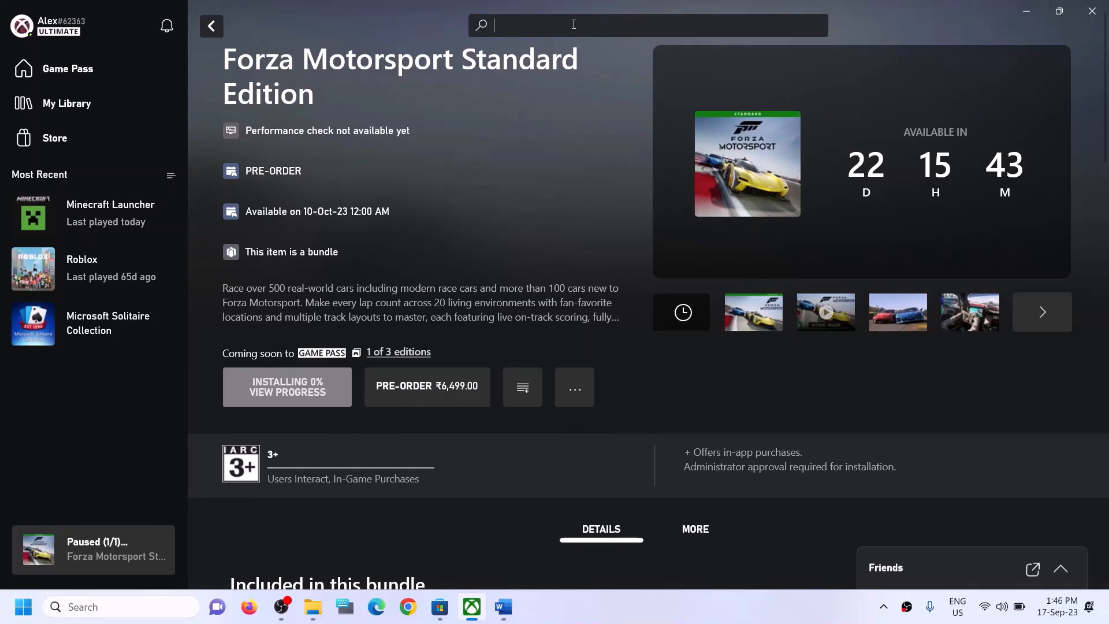
type("forza")
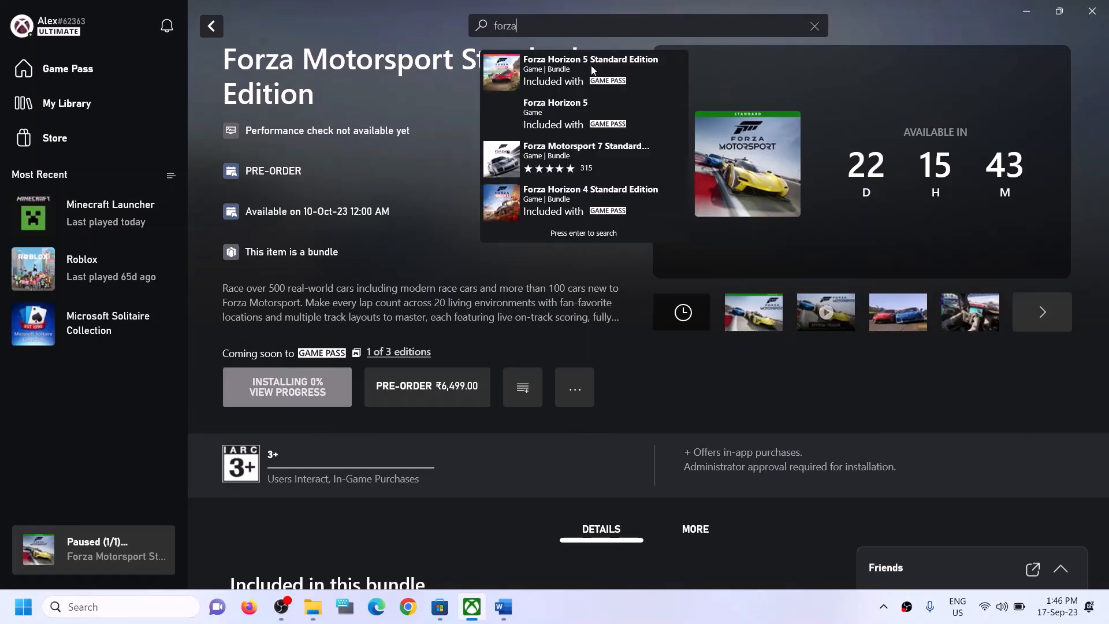
left_click(455, 247)
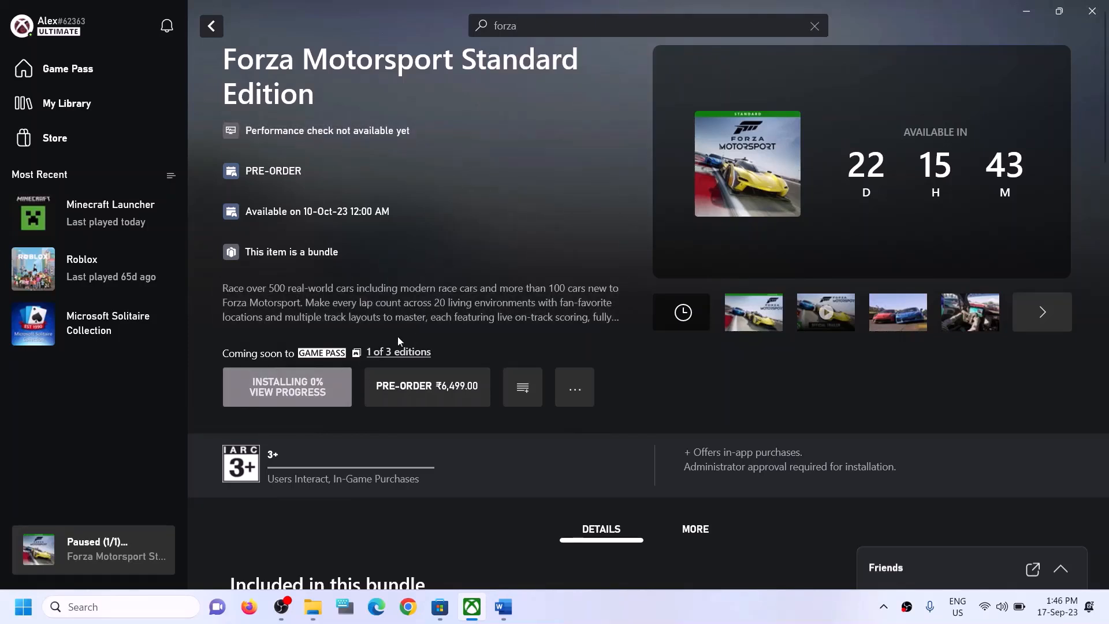
Look up 'xbox' in Windows search, then close the results
left_click(125, 611)
type("xbox")
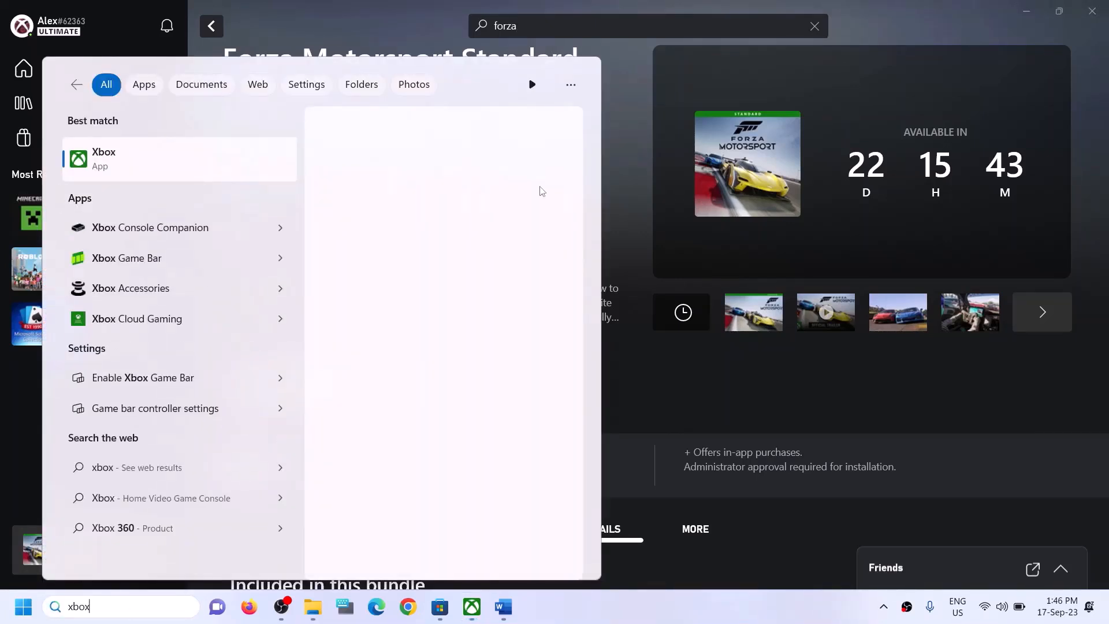
left_click(622, 147)
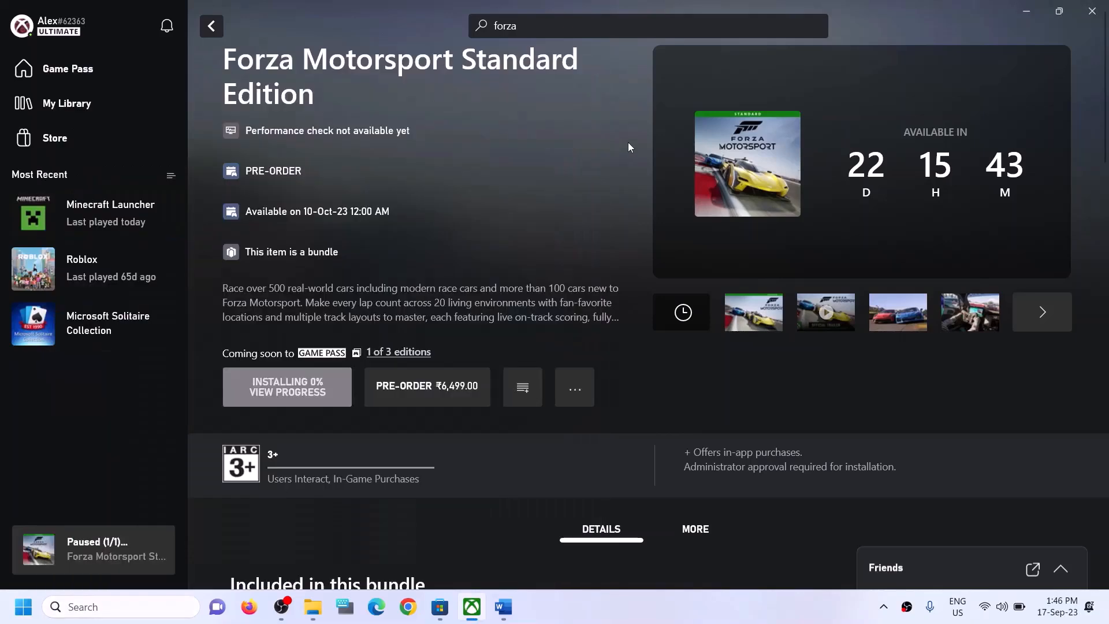
Copy the Step 3 Get-AppxPackage -AllUsers re-register command from the Word document
left_click(503, 606)
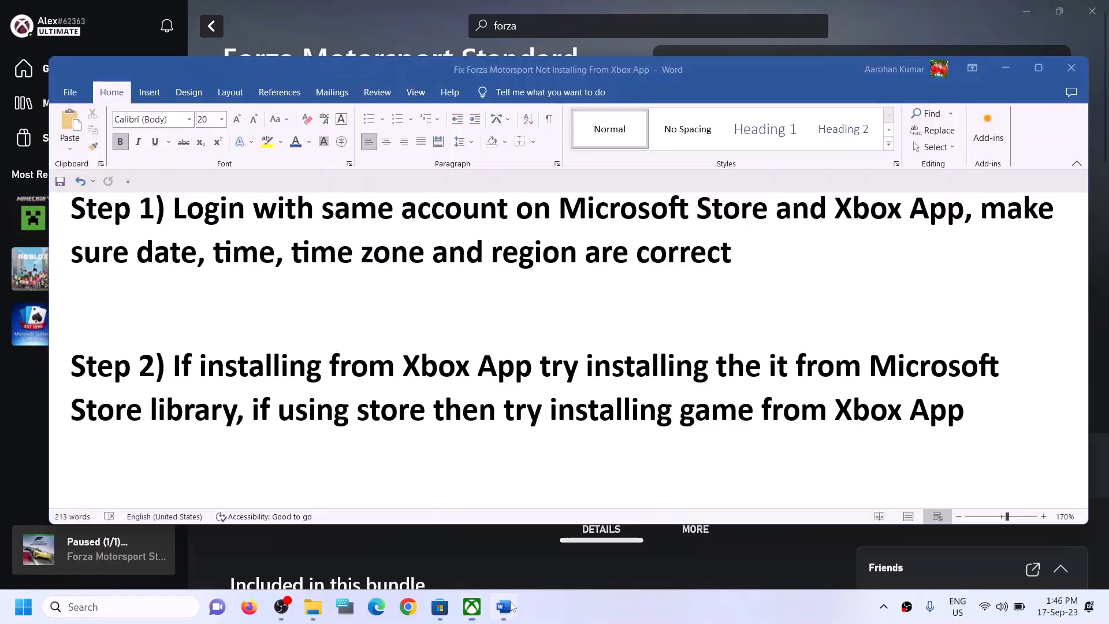
scroll(407, 374, "down", 4)
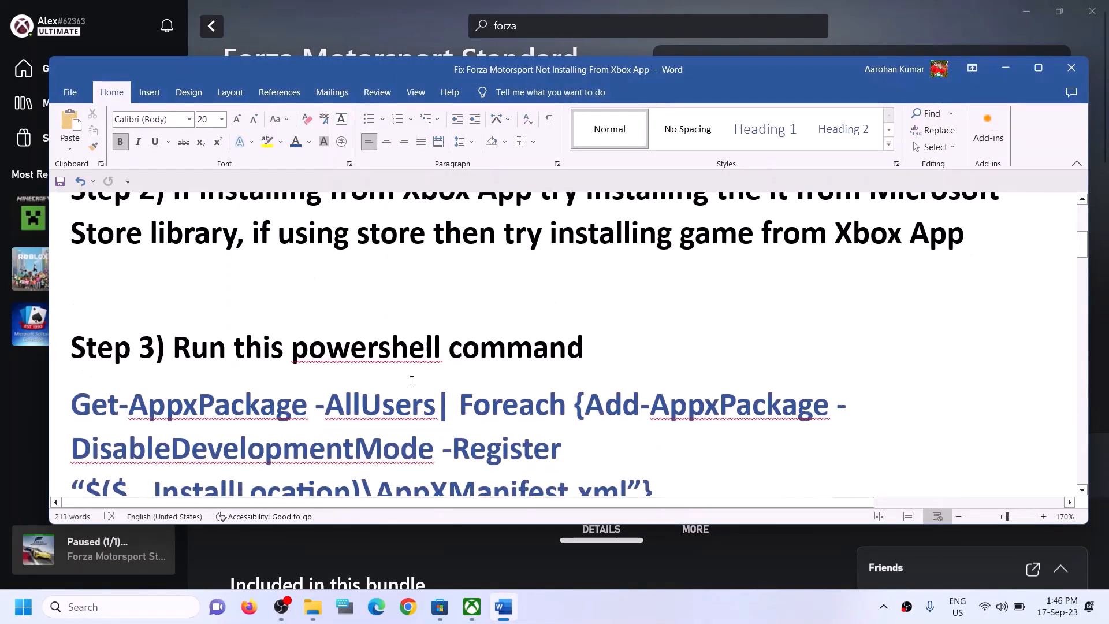
left_click_drag(663, 430, 116, 364)
right_click(116, 366)
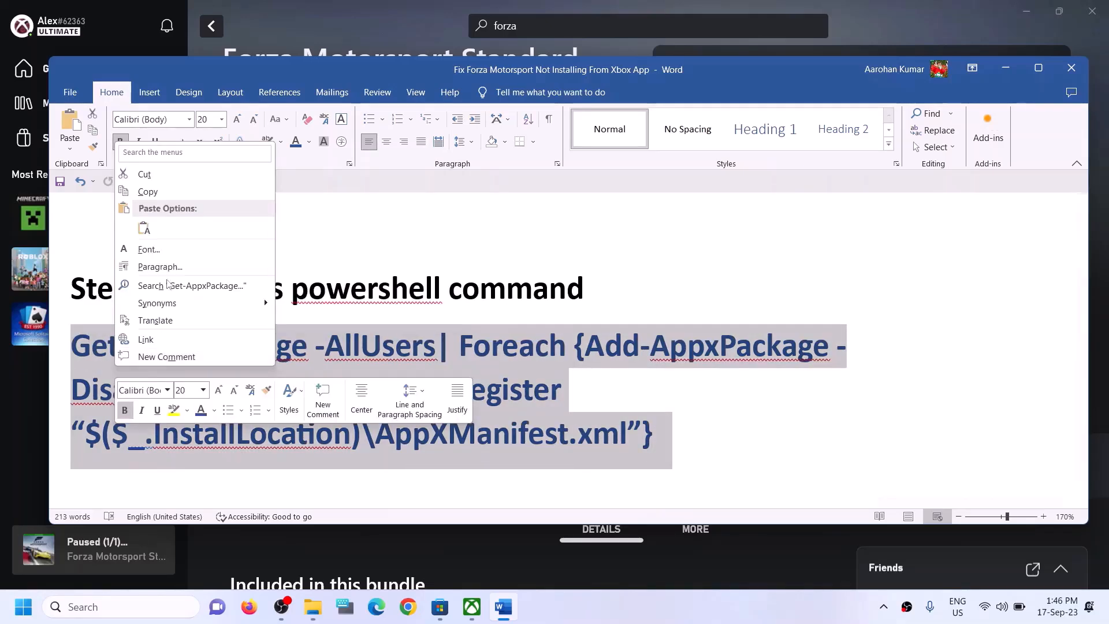
left_click(148, 191)
Launch Windows PowerShell as administrator from Windows search, approving the UAC prompt
left_click(114, 607)
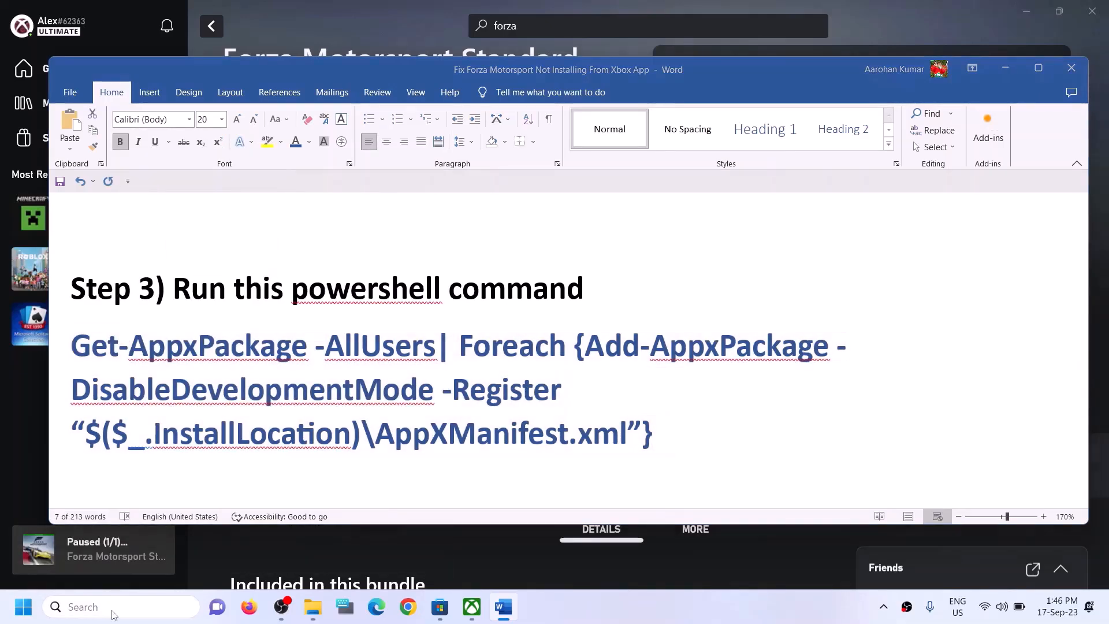
type("power")
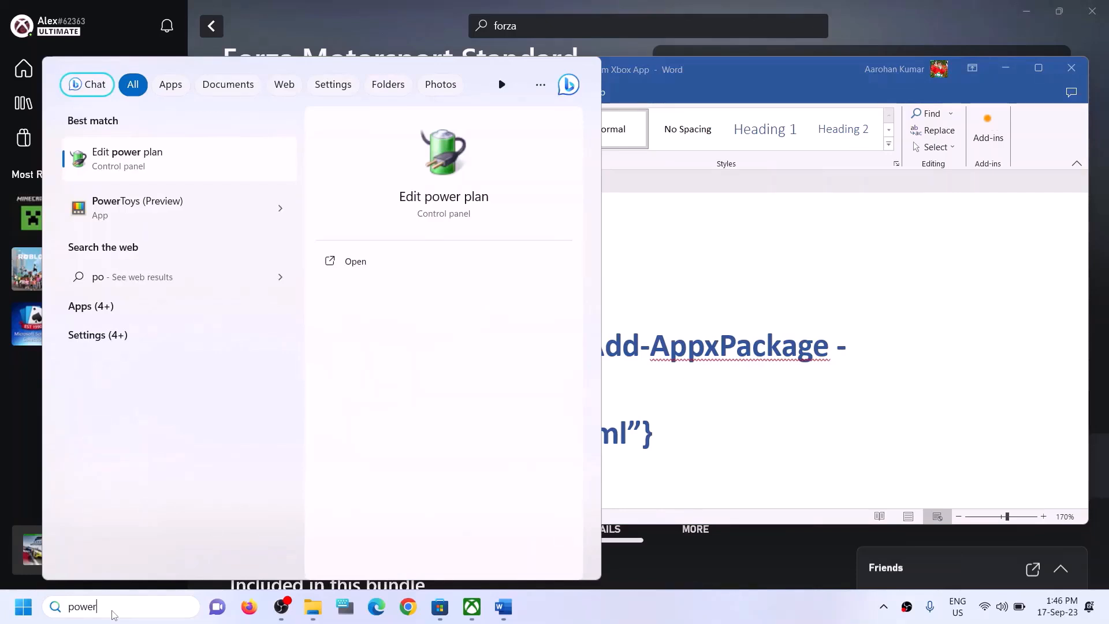
type("shell")
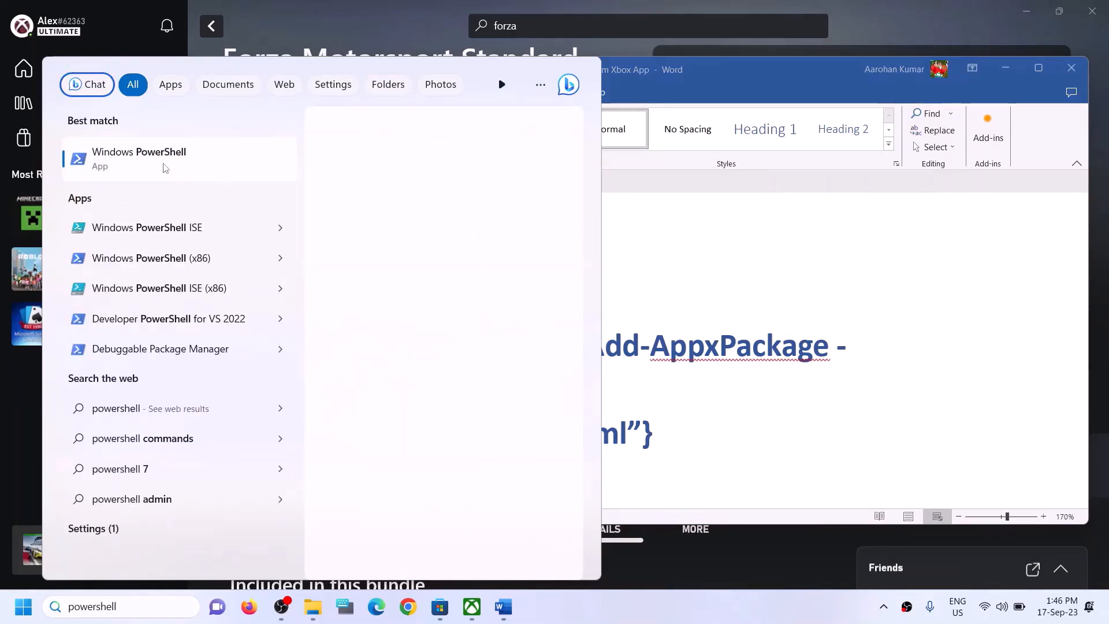
right_click(249, 181)
left_click(230, 183)
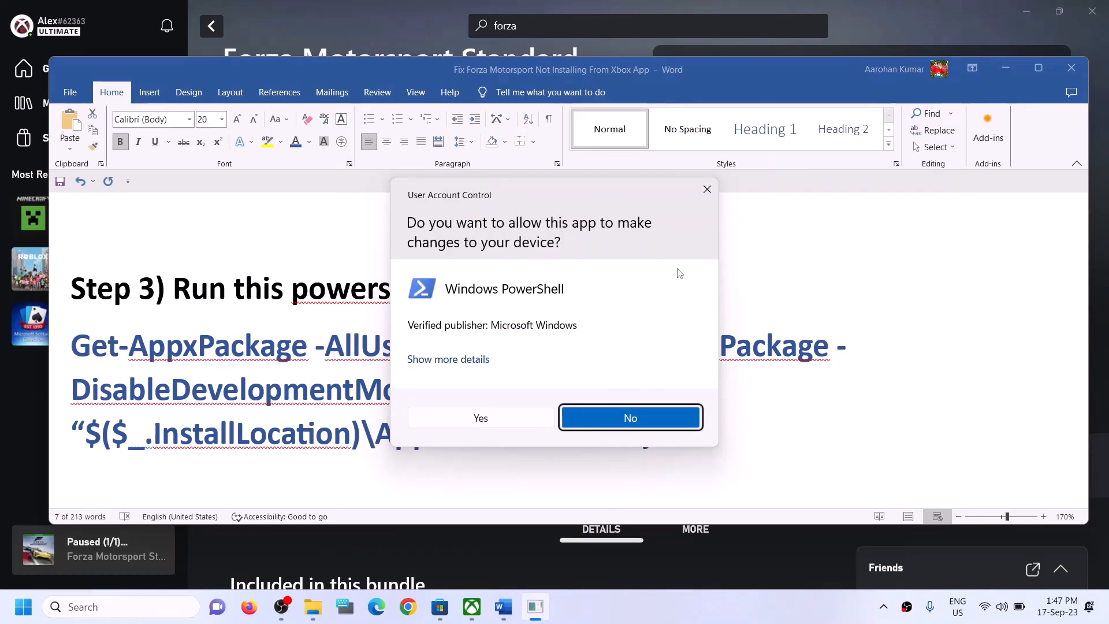
left_click(481, 418)
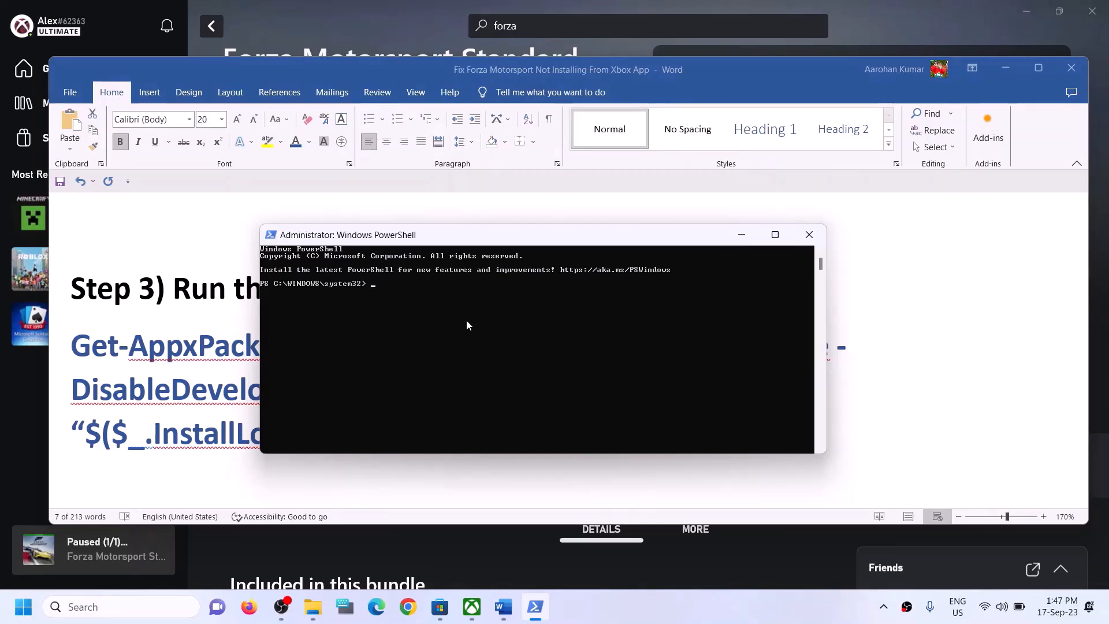
Run the pasted Step 3 re-register command in PowerShell, then highlight Step 4's Store-cache heading in Word
right_click(466, 320)
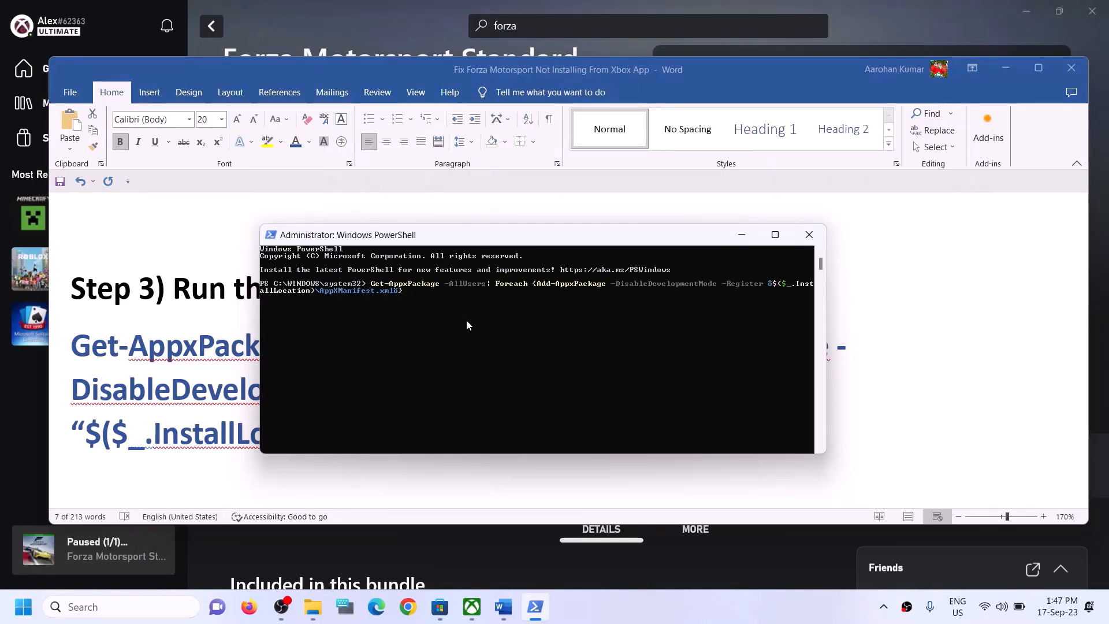
key("Return")
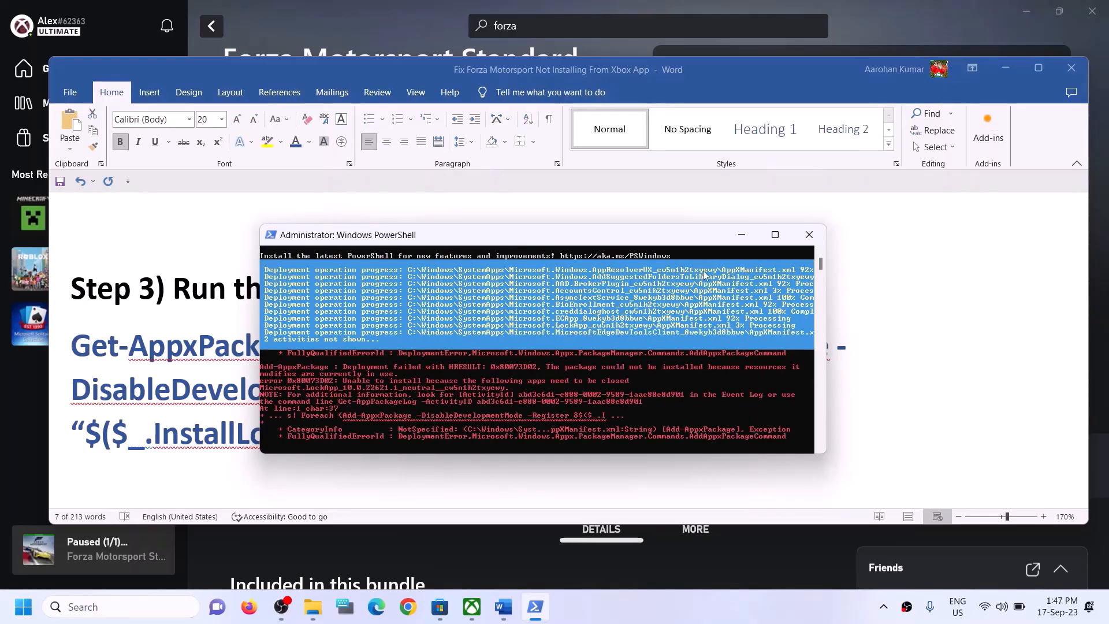
left_click(899, 314)
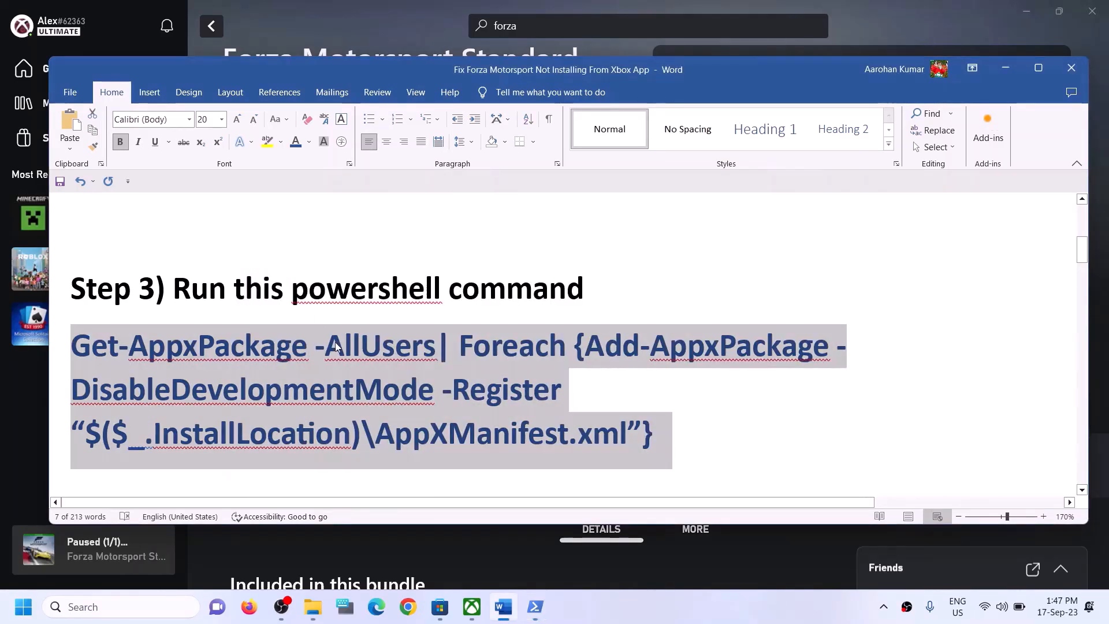
scroll(348, 355, "down", 1)
scroll(348, 354, "down", 2)
scroll(248, 361, "up", 1)
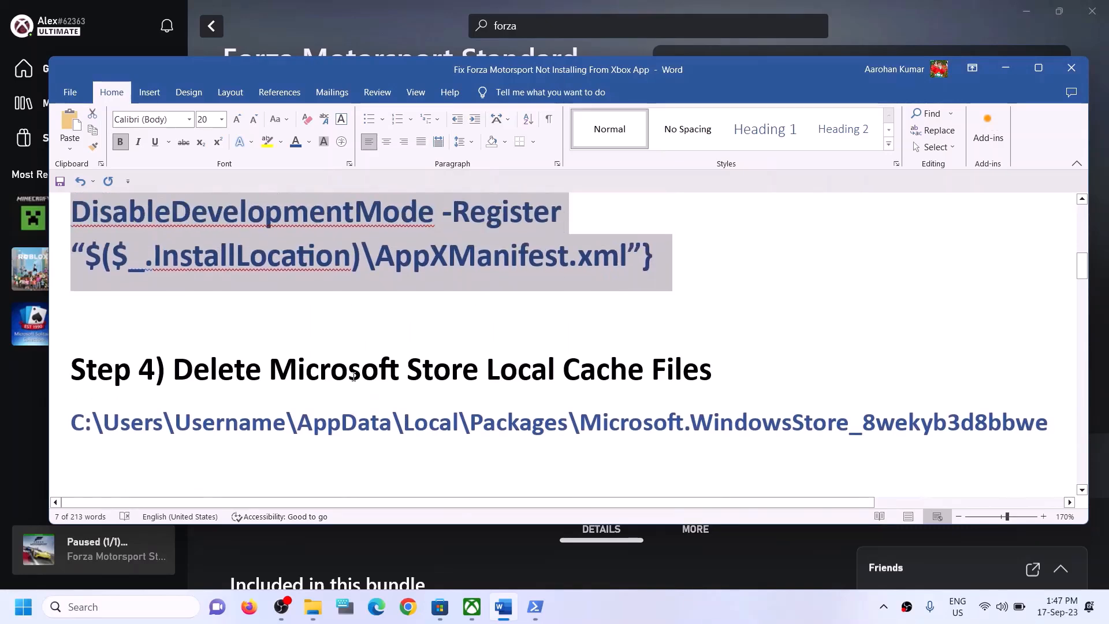
left_click_drag(248, 361, 712, 379)
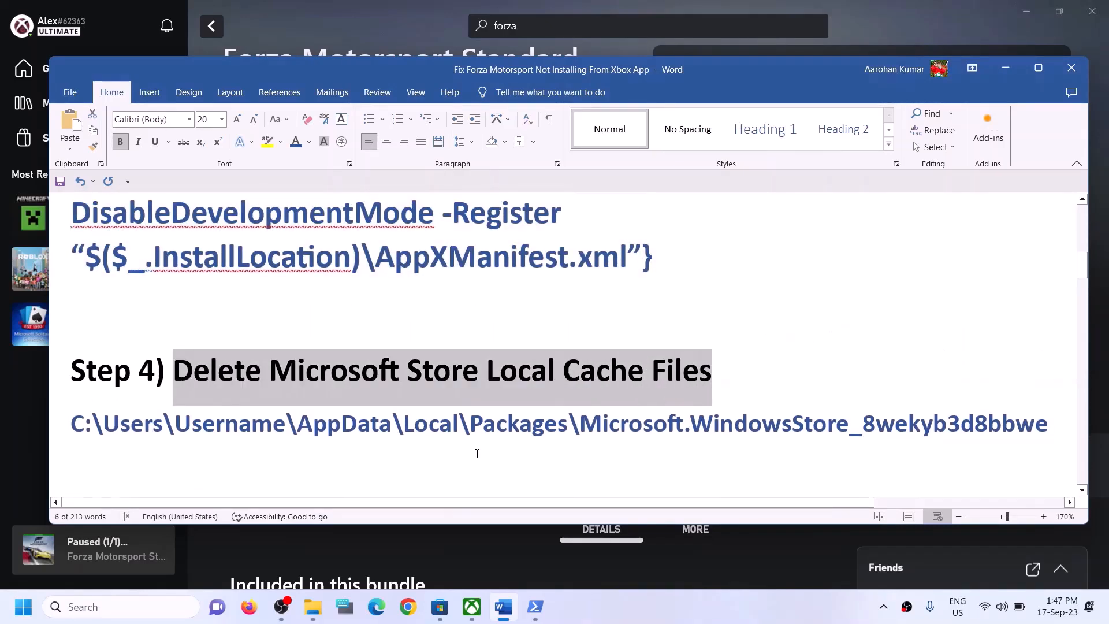
In File Explorer, go from This PC through Local Disk (C:) and Users into the Test folder
left_click(321, 602)
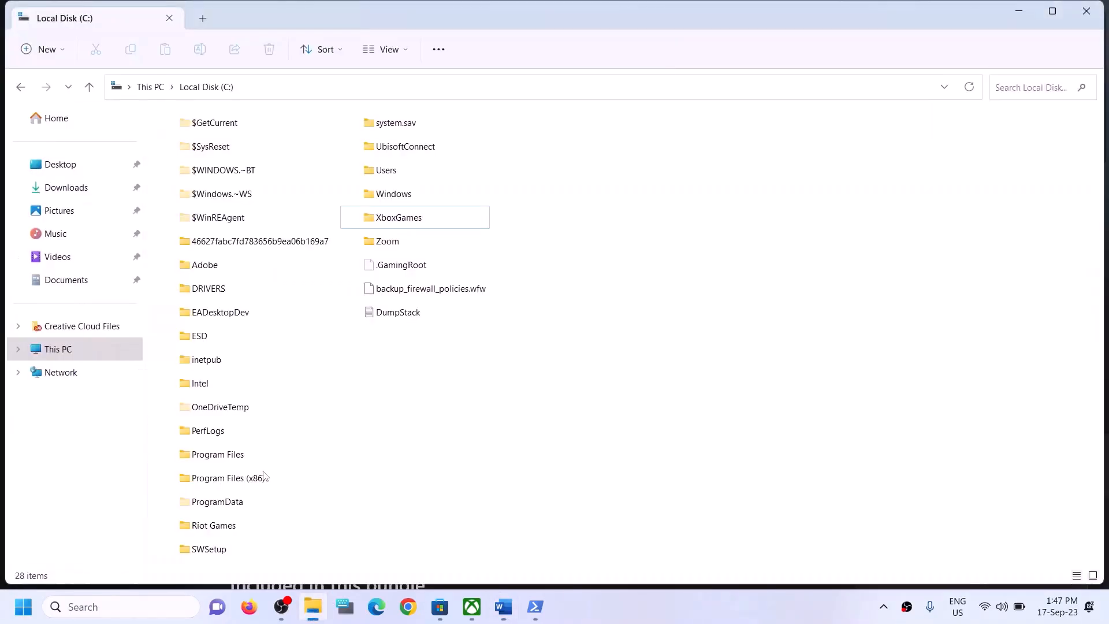
left_click(74, 348)
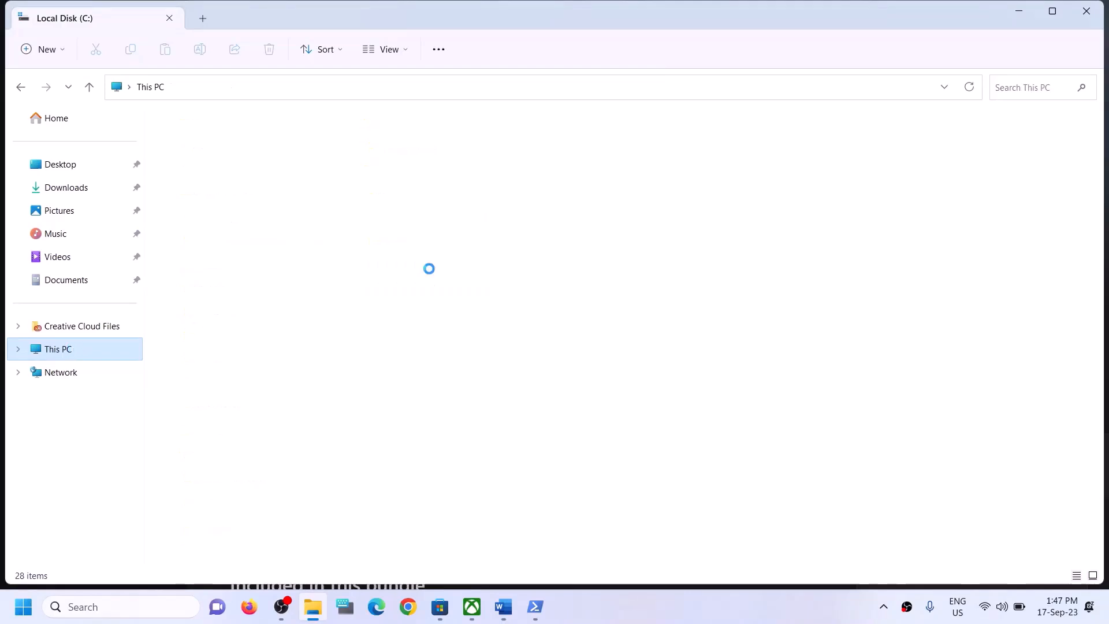
double_click(176, 259)
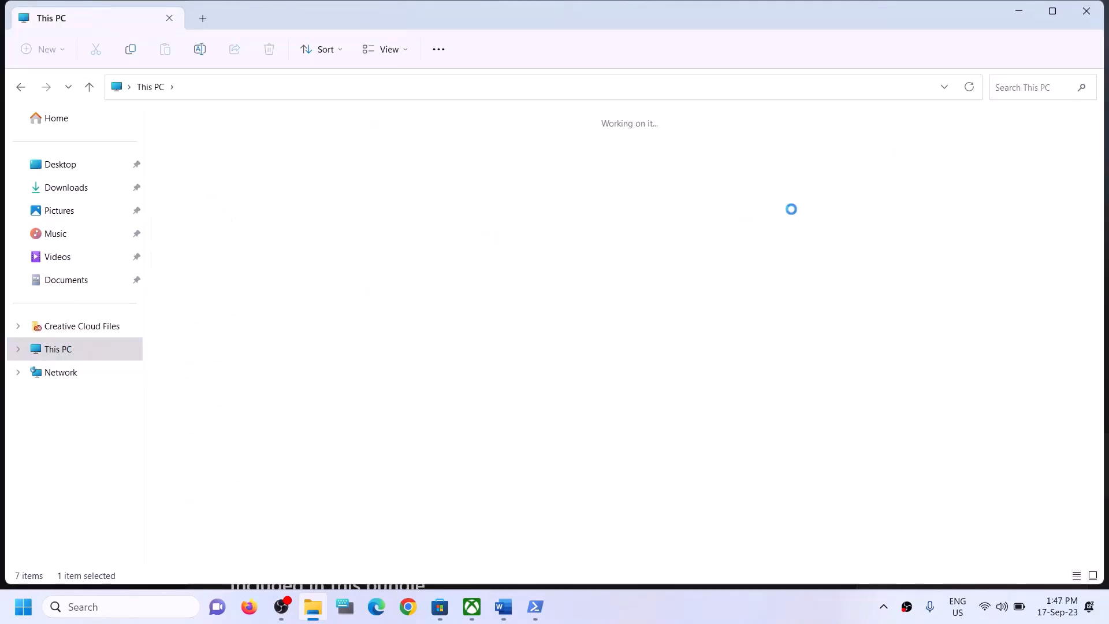
left_click(402, 170)
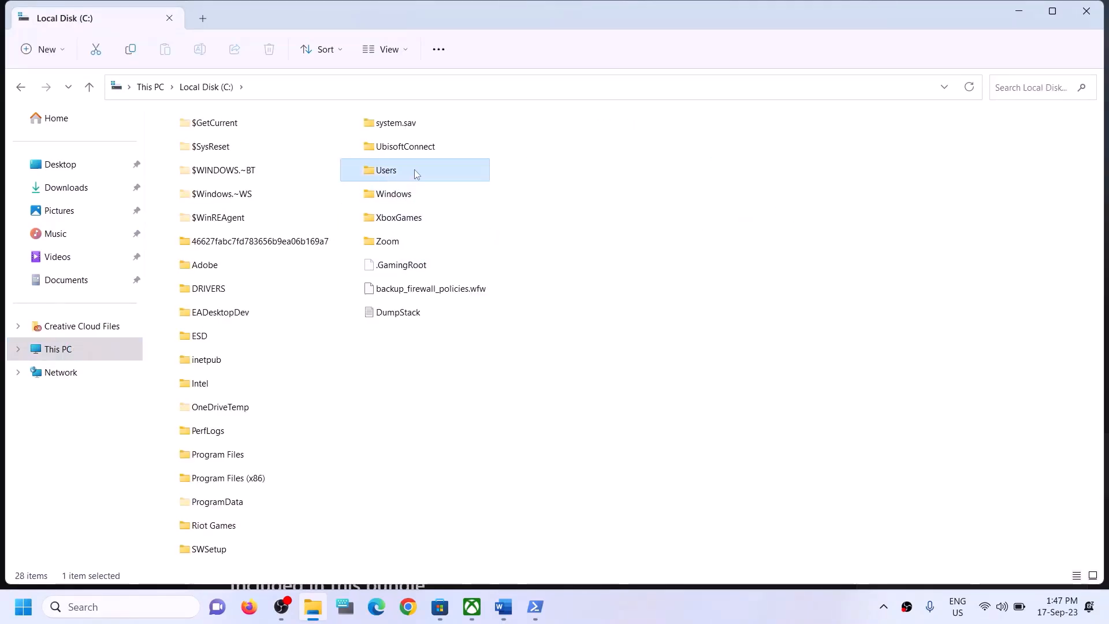
double_click(401, 172)
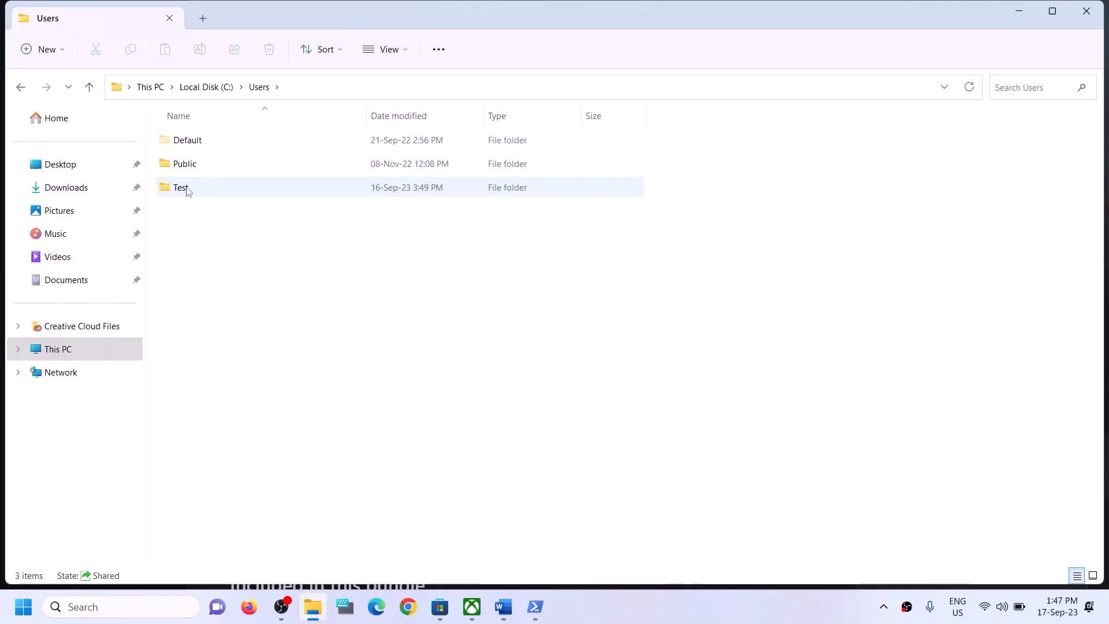
left_click(247, 189)
double_click(210, 184)
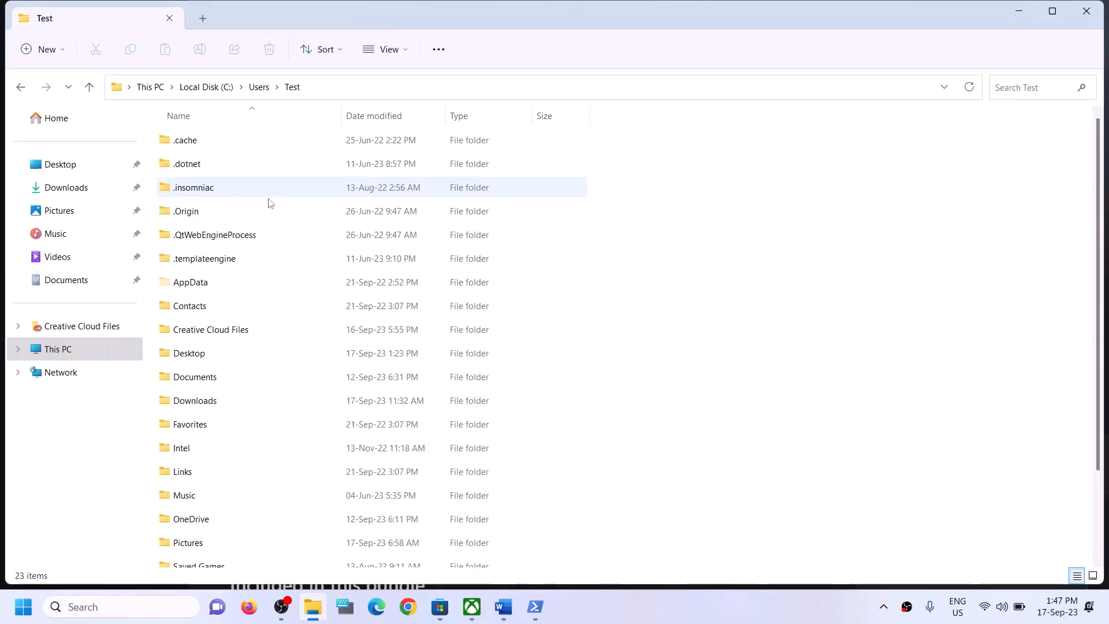
Check the hidden-items view options, then open AppData and its Local folder
left_click(194, 288)
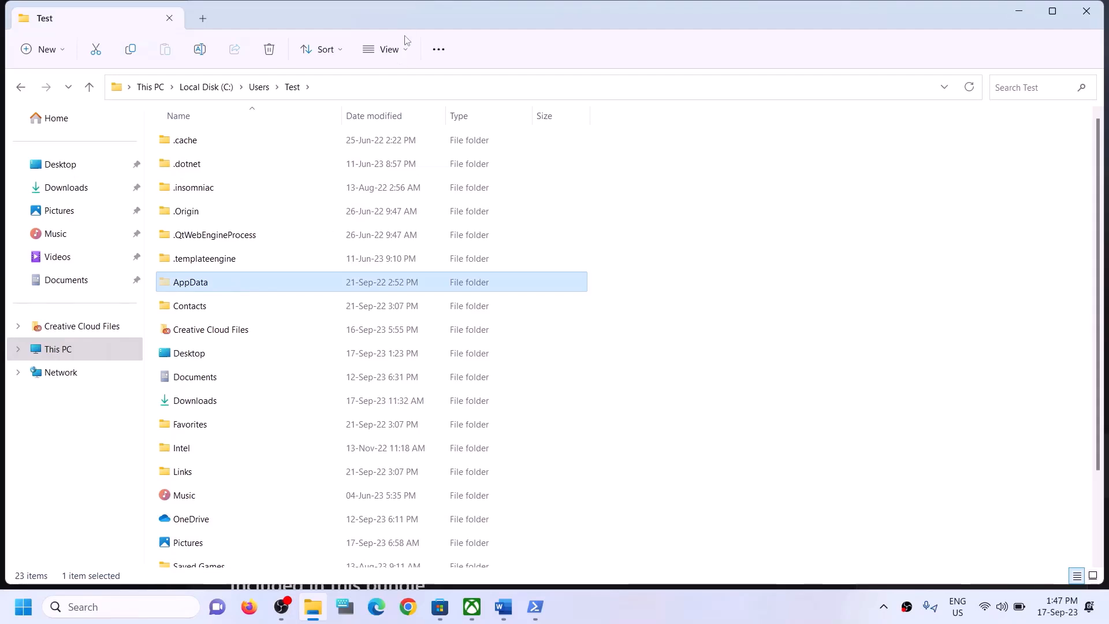
left_click(405, 51)
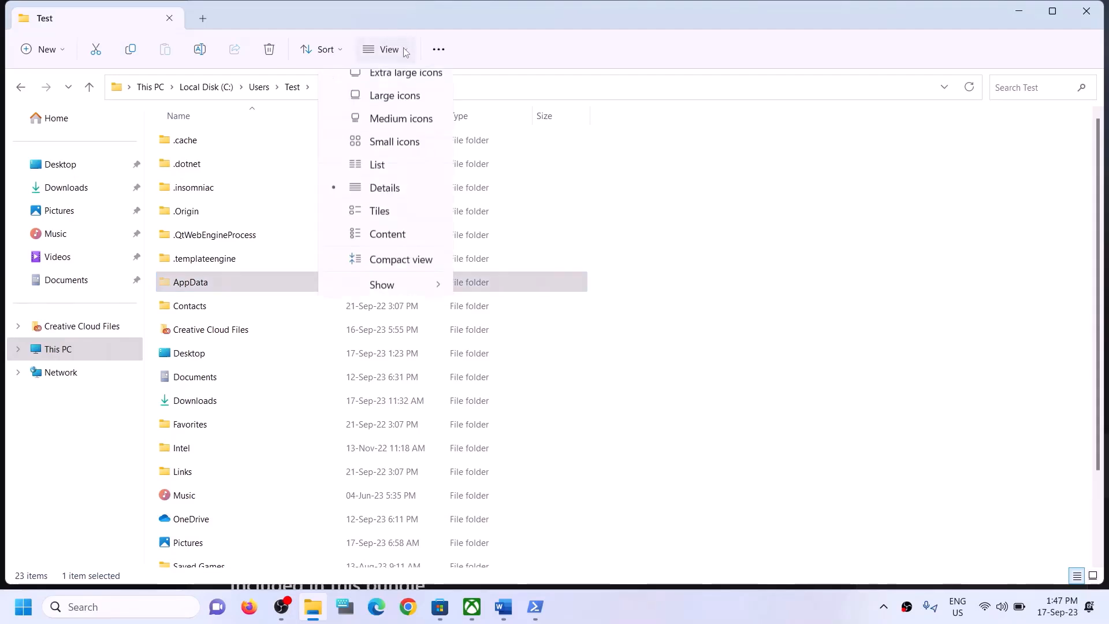
left_click(391, 297)
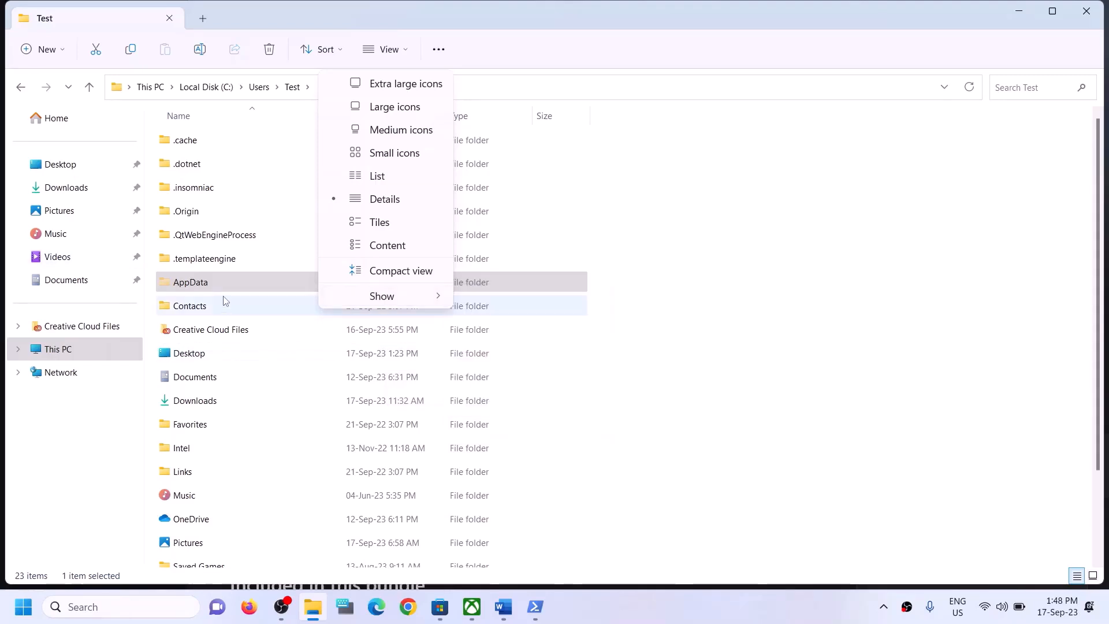
left_click(207, 287)
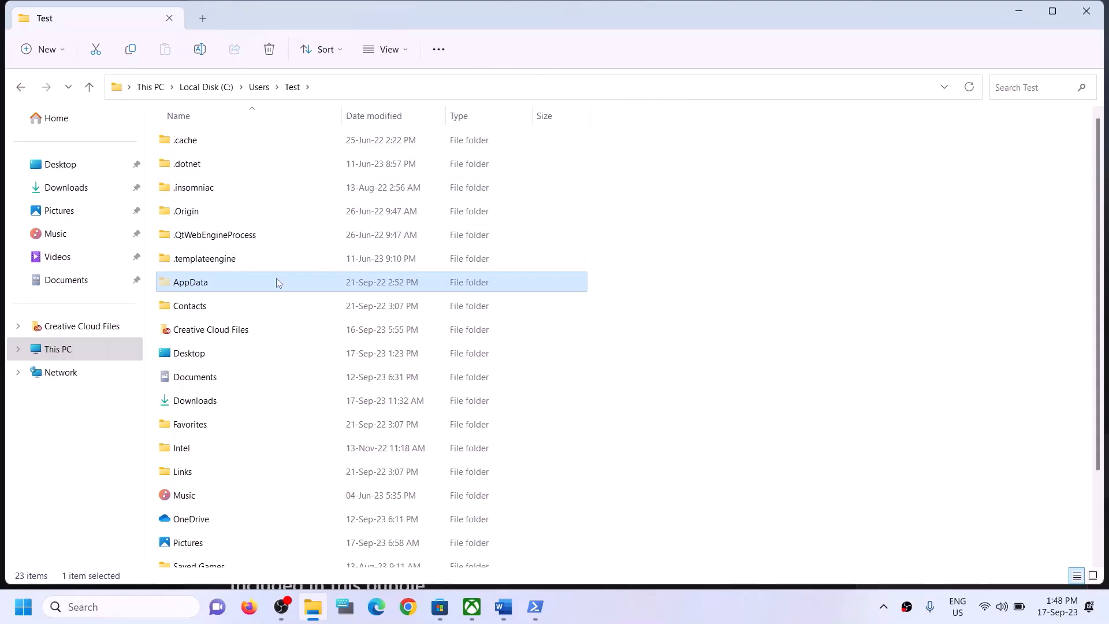
left_click(184, 288)
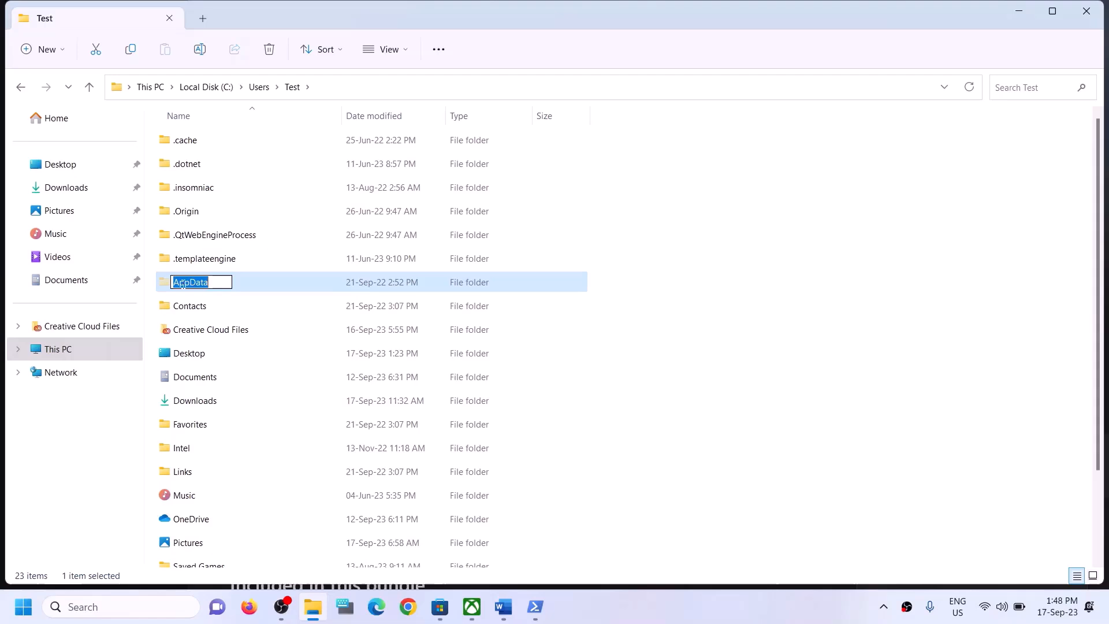
double_click(238, 279)
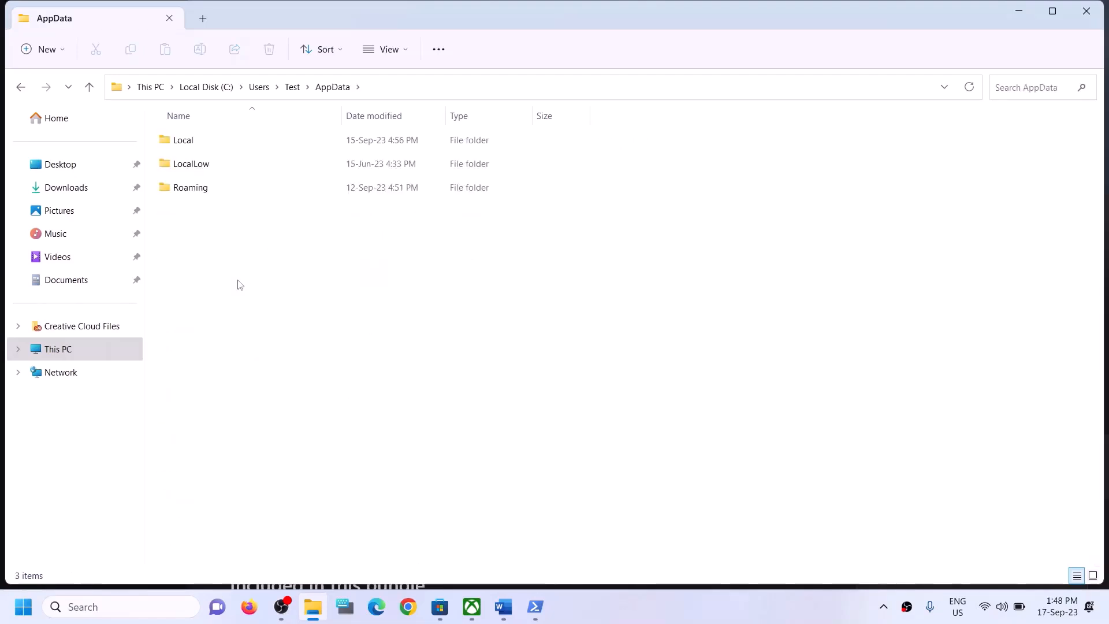
left_click(236, 140)
double_click(236, 140)
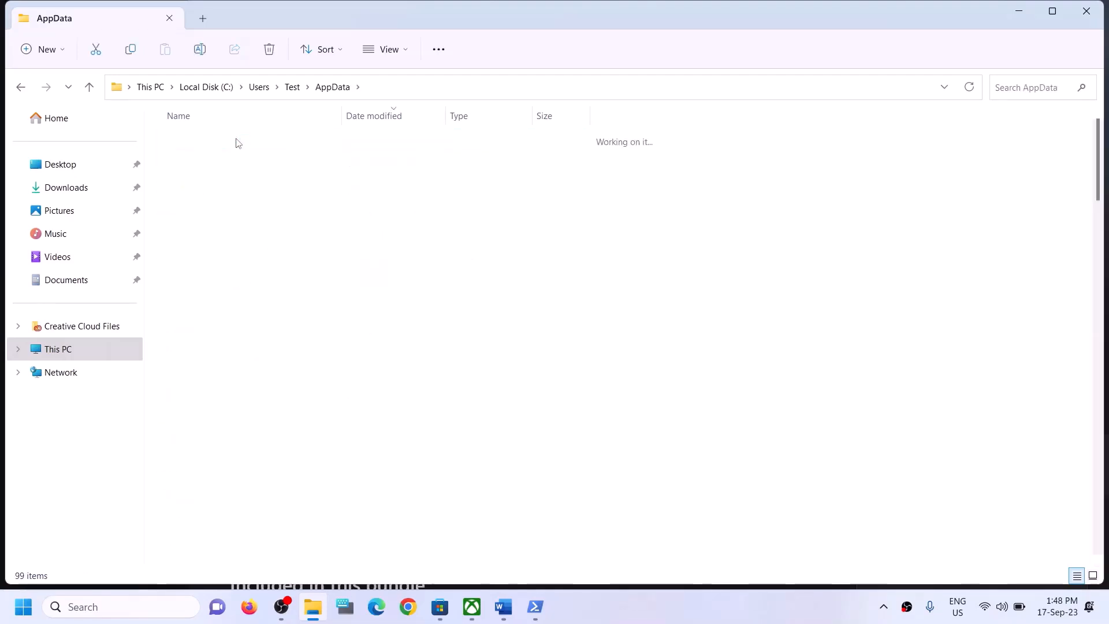
Open the Packages folder and browse its list for the Microsoft Store package
left_click(223, 266)
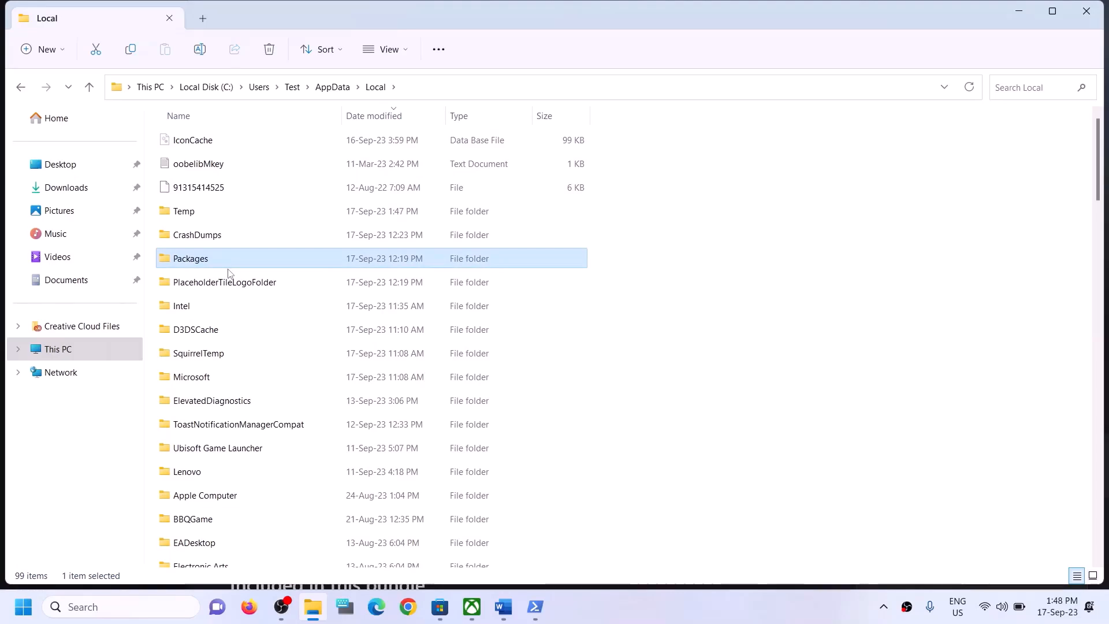
double_click(224, 267)
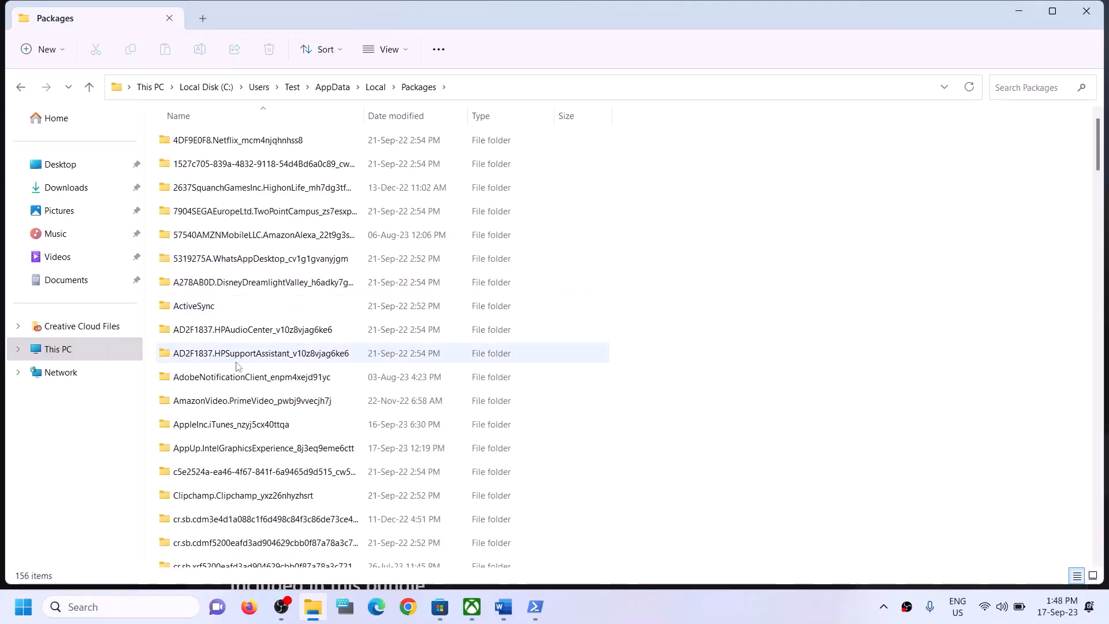
scroll(261, 395, "down", 9)
scroll(261, 395, "down", 18)
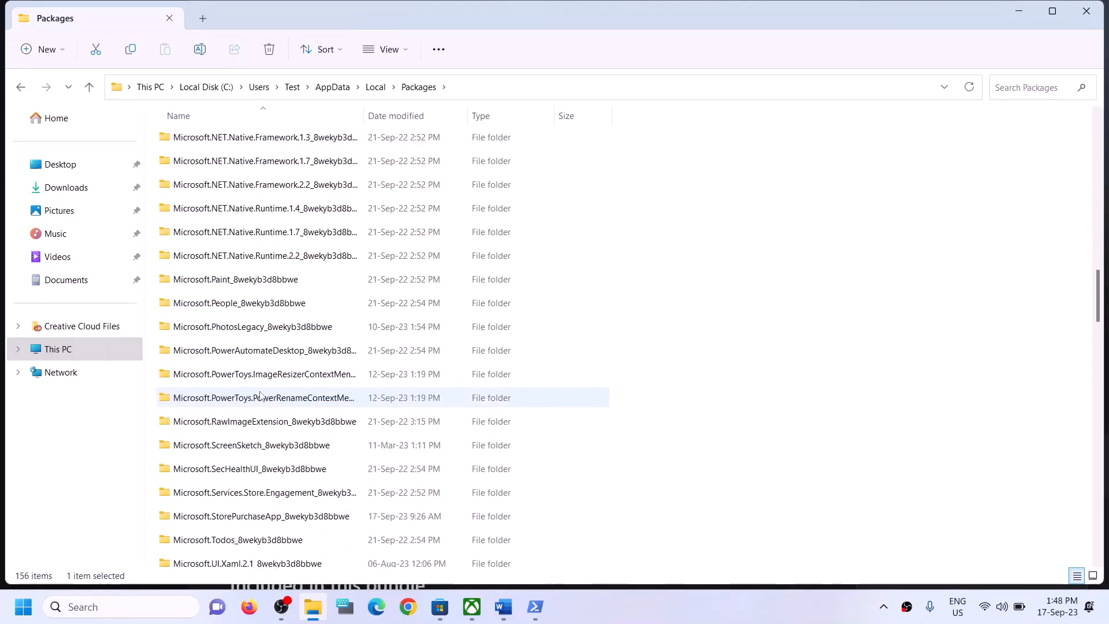
scroll(261, 395, "down", 13)
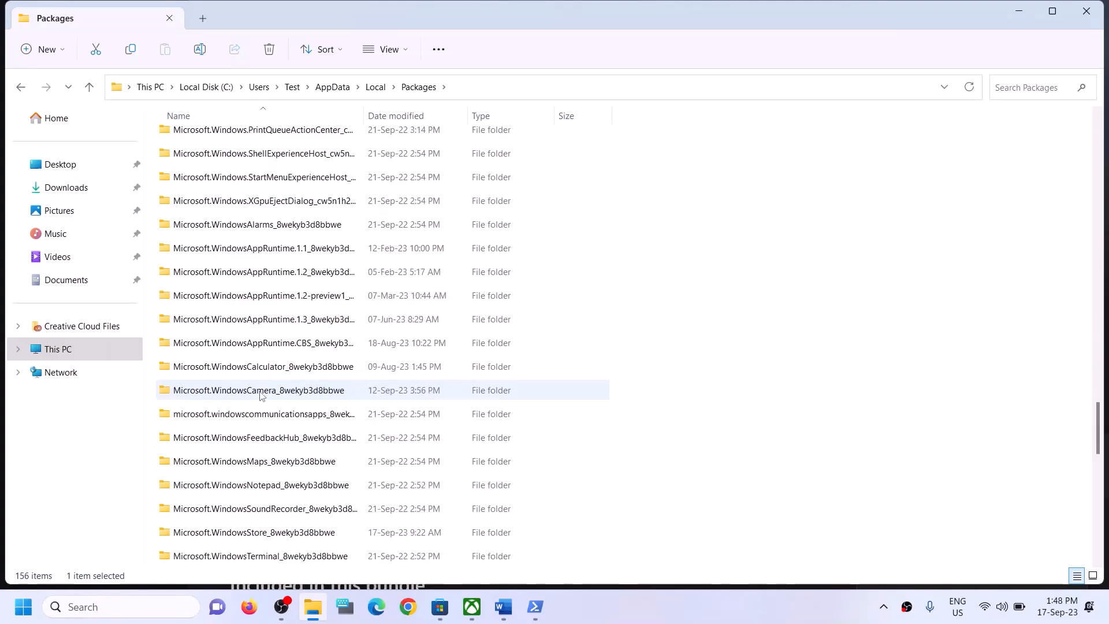
scroll(290, 393, "down", 3)
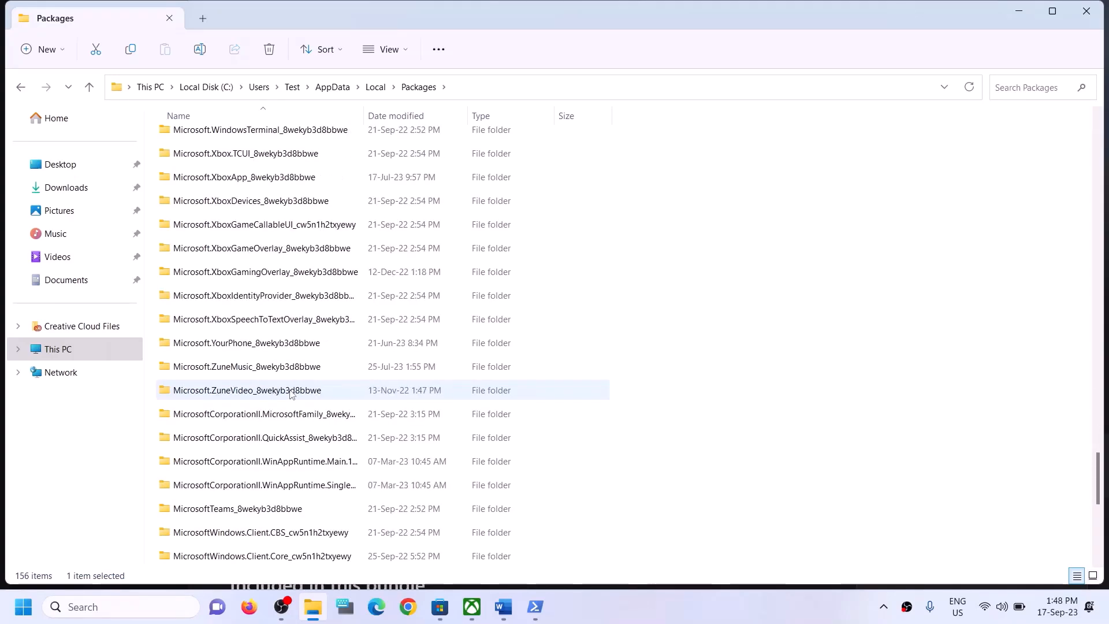
scroll(290, 393, "up", 2)
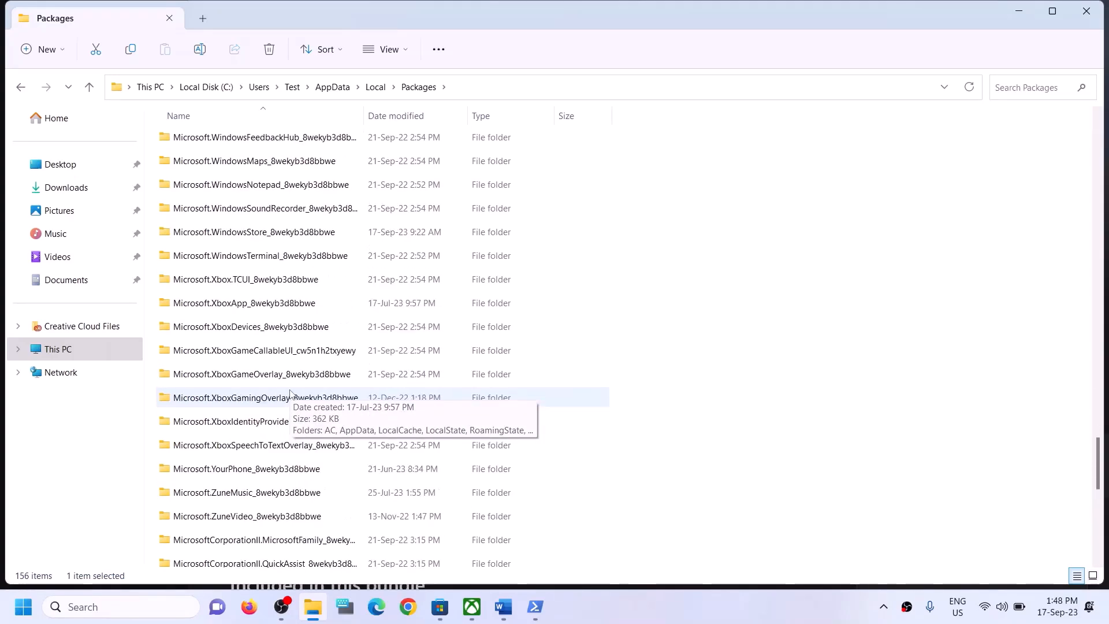
scroll(291, 394, "down", 6)
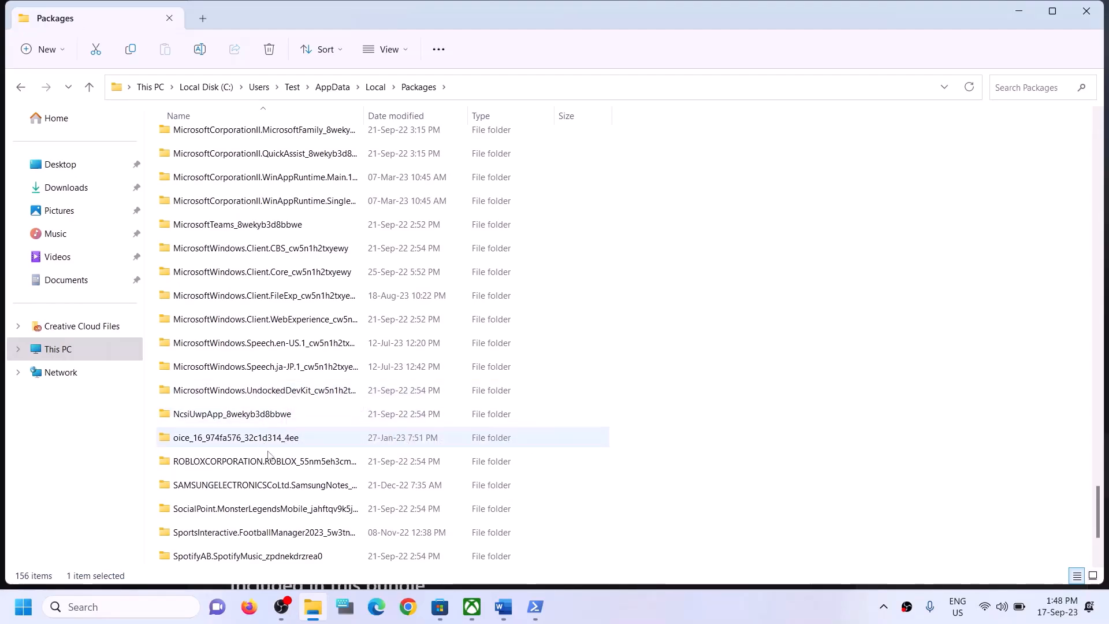
scroll(272, 439, "down", 2)
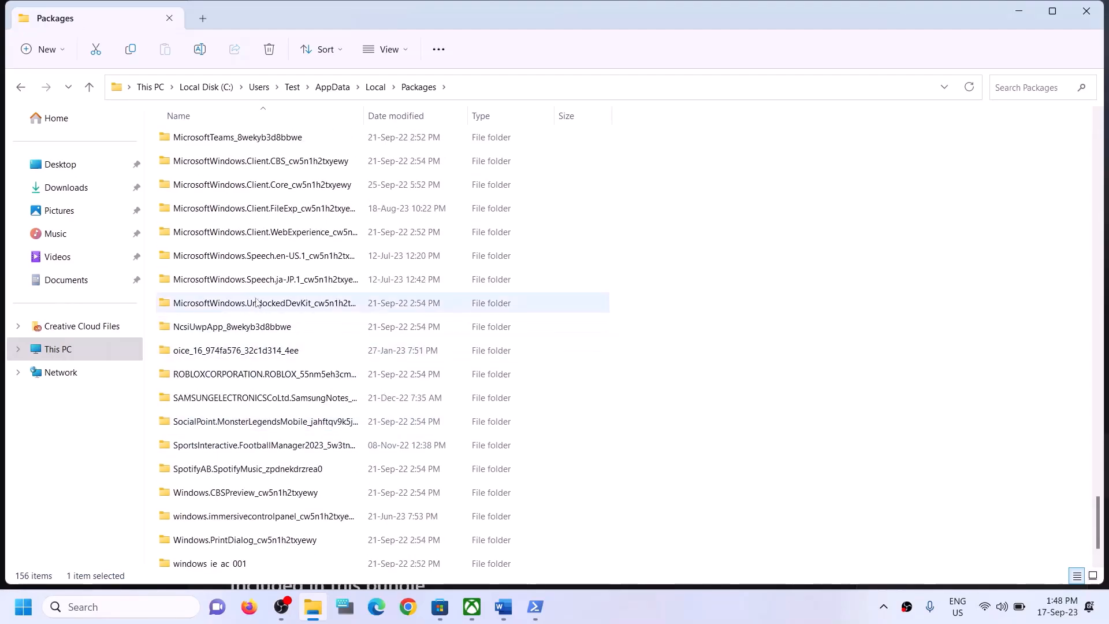
scroll(293, 255, "up", 2)
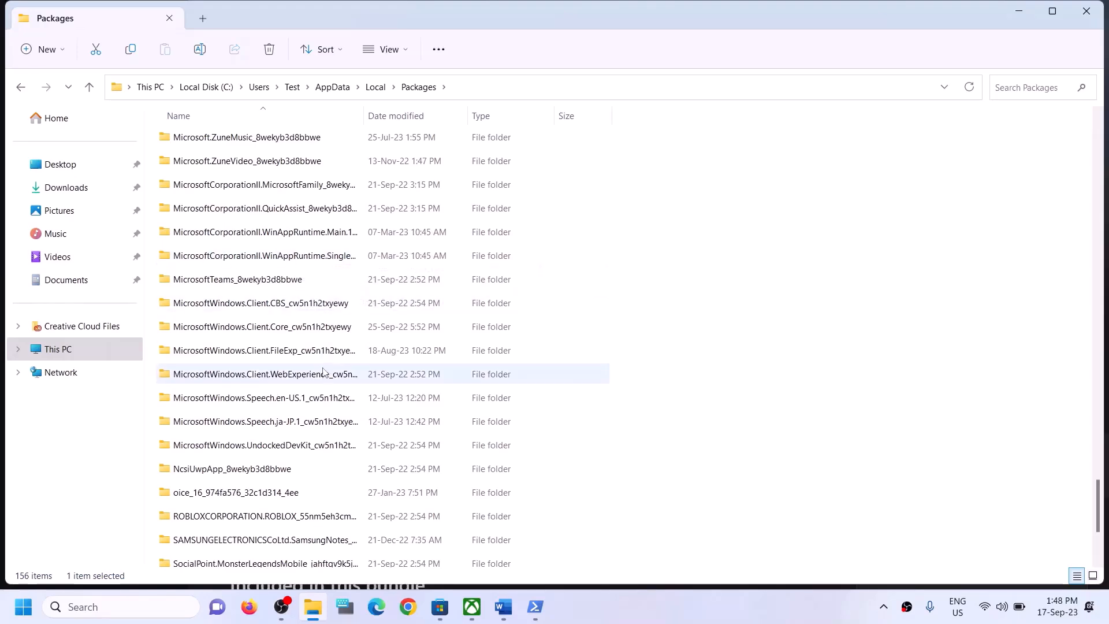
left_click(276, 451)
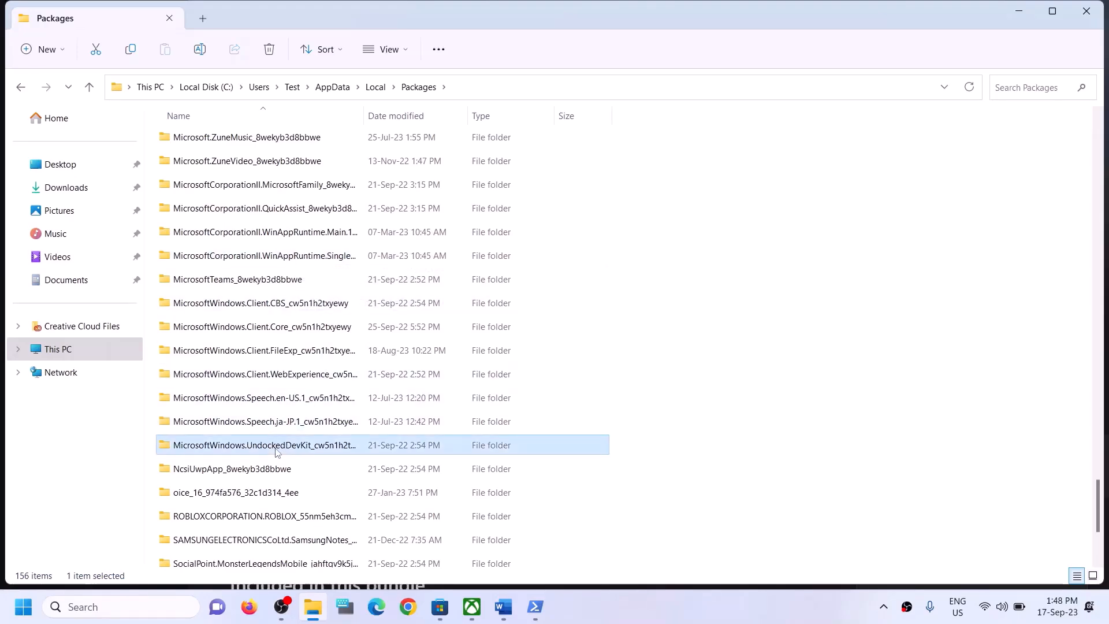
left_click(277, 305)
left_click(285, 375)
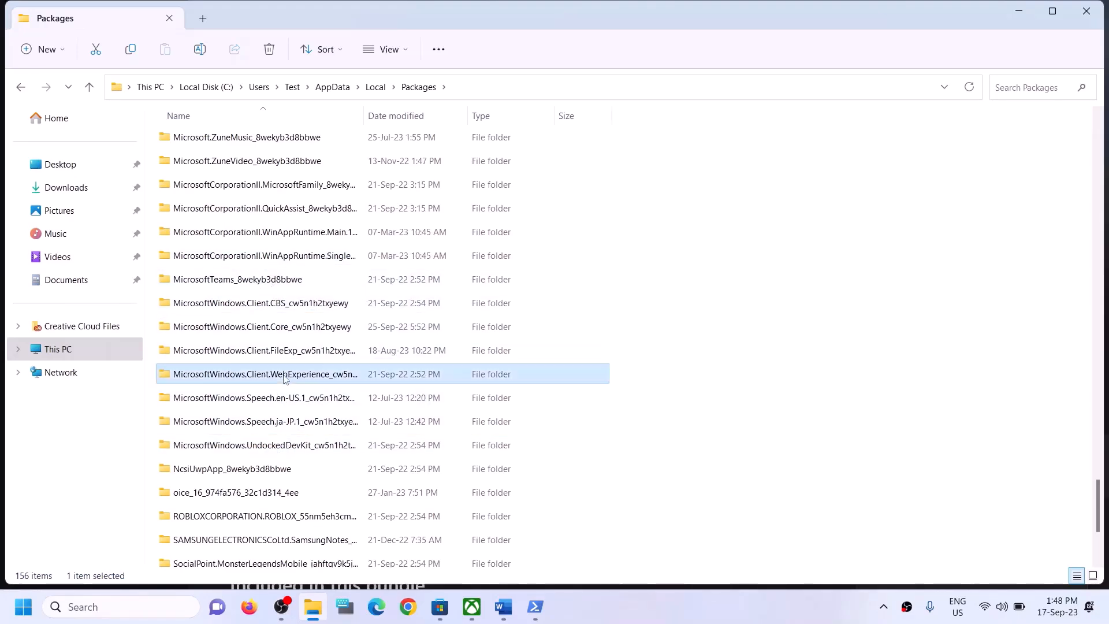
left_click(284, 409)
scroll(296, 427, "down", 1)
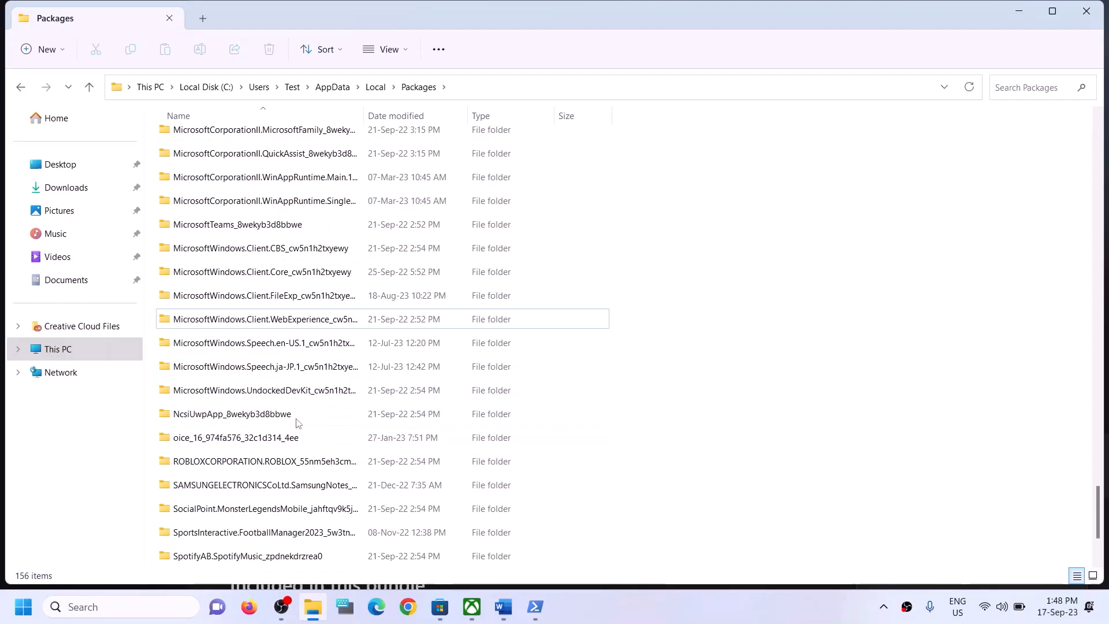
scroll(297, 413, "up", 2)
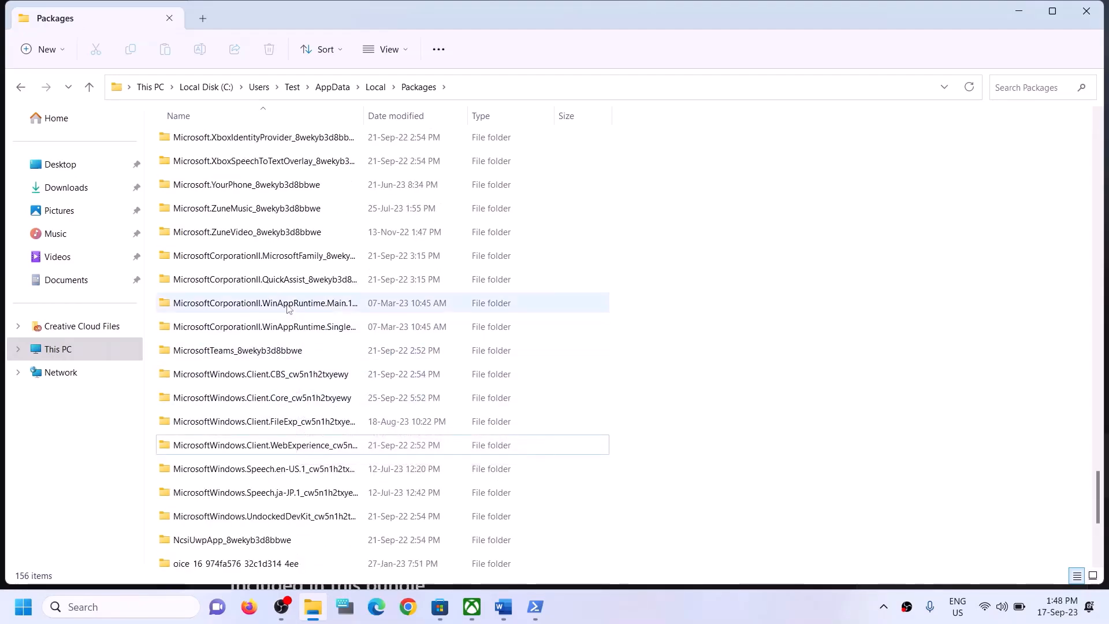
scroll(289, 324, "up", 1)
scroll(288, 294, "up", 4)
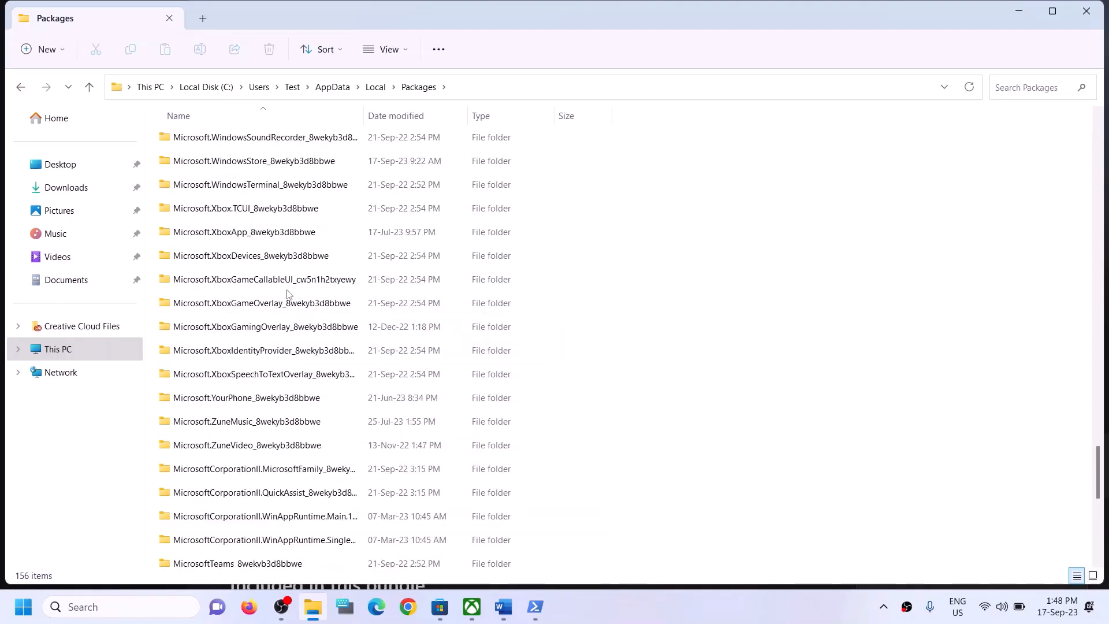
Delete LocalCache inside Microsoft.WindowsStore_8wekyb3d8bbwe, then close File Explorer
left_click(255, 304)
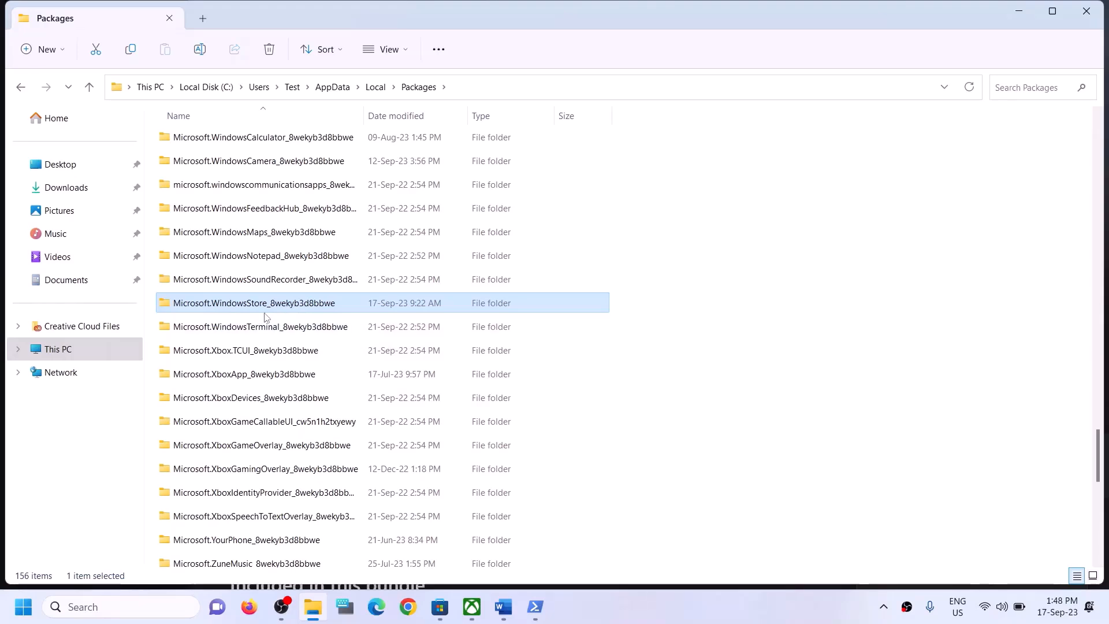
double_click(239, 303)
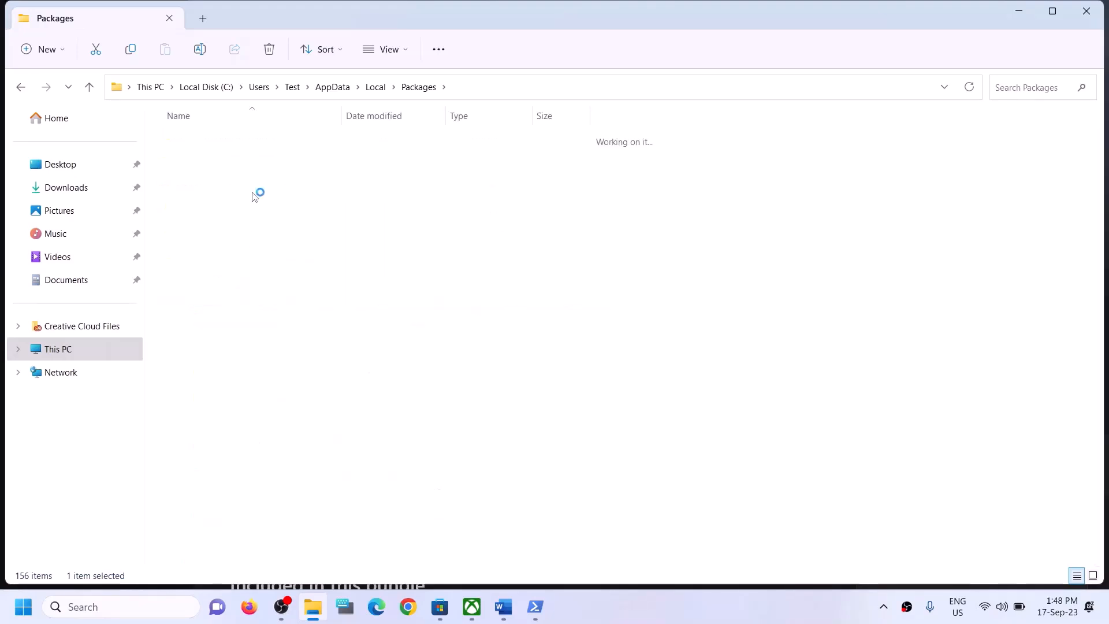
left_click(214, 190)
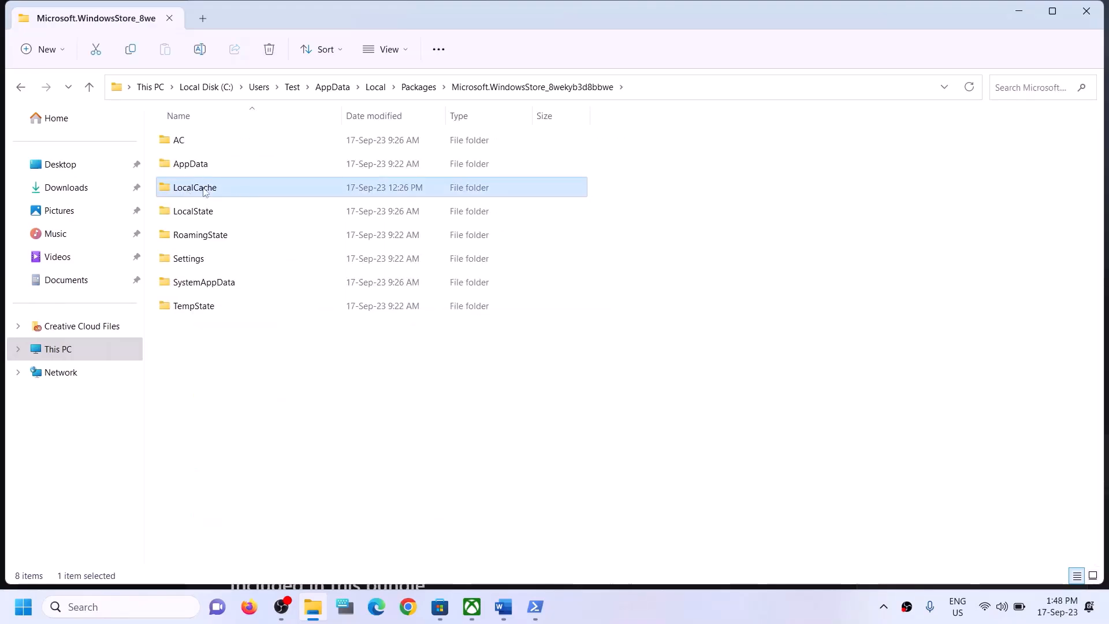
right_click(218, 192)
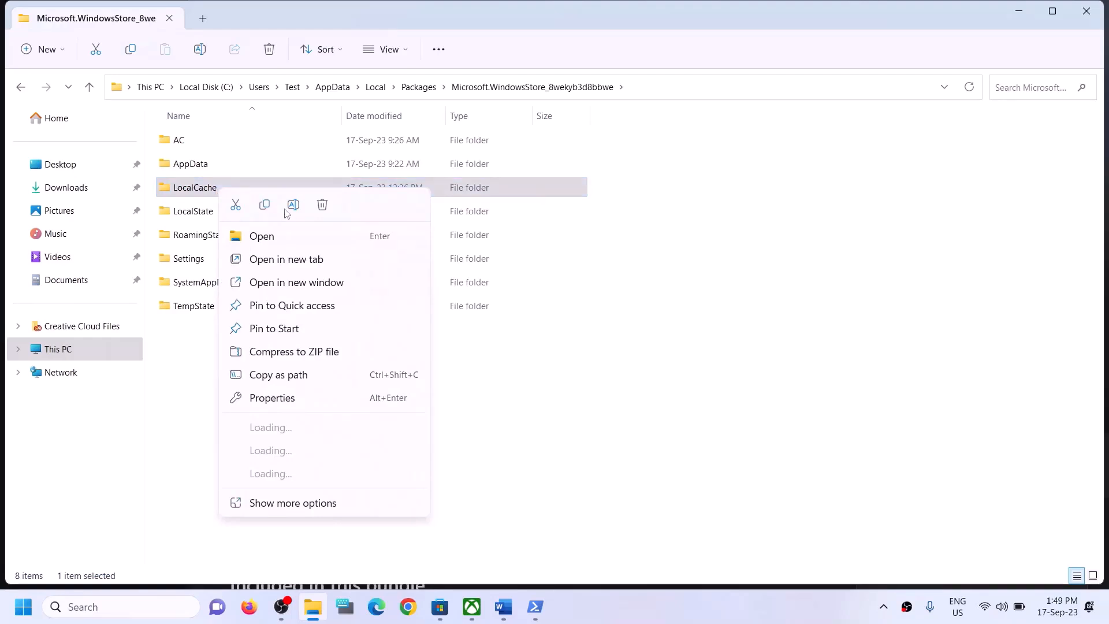
left_click(322, 205)
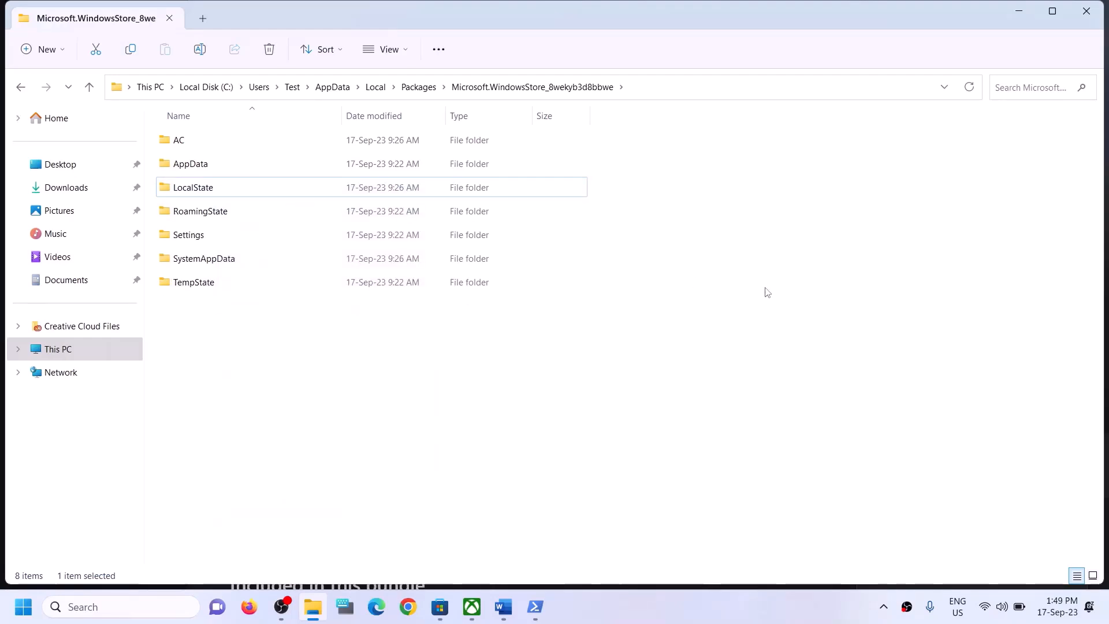
left_click(1081, 17)
Highlight Step 5 in the guide and open the Xbox app's settings from a 'xbox' search
scroll(229, 399, "down", 3)
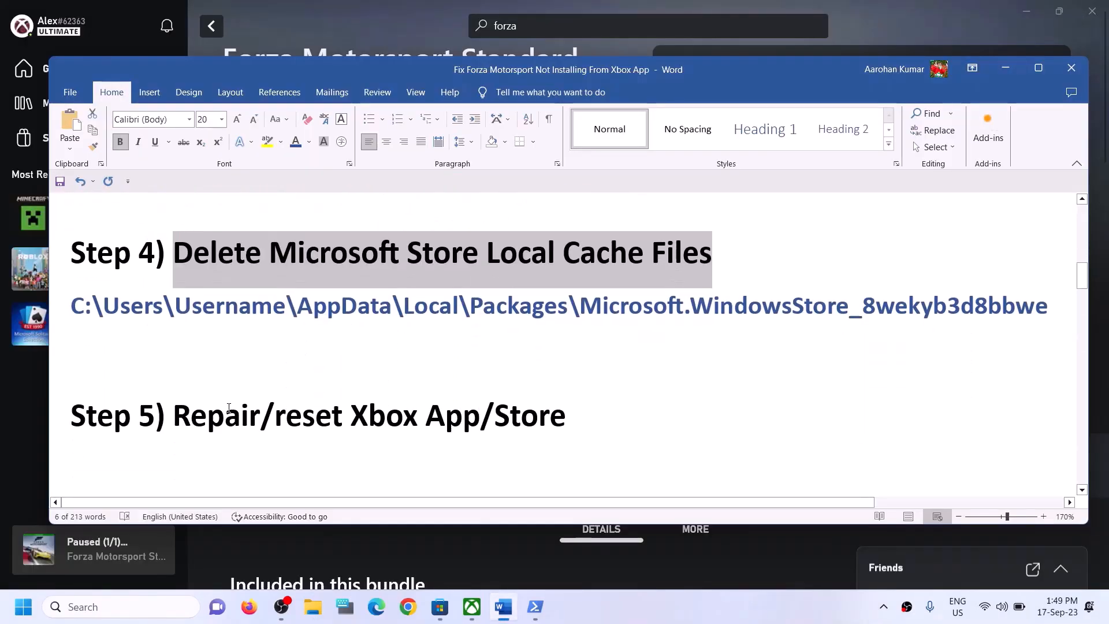
scroll(228, 398, "up", 1)
left_click_drag(173, 416, 512, 432)
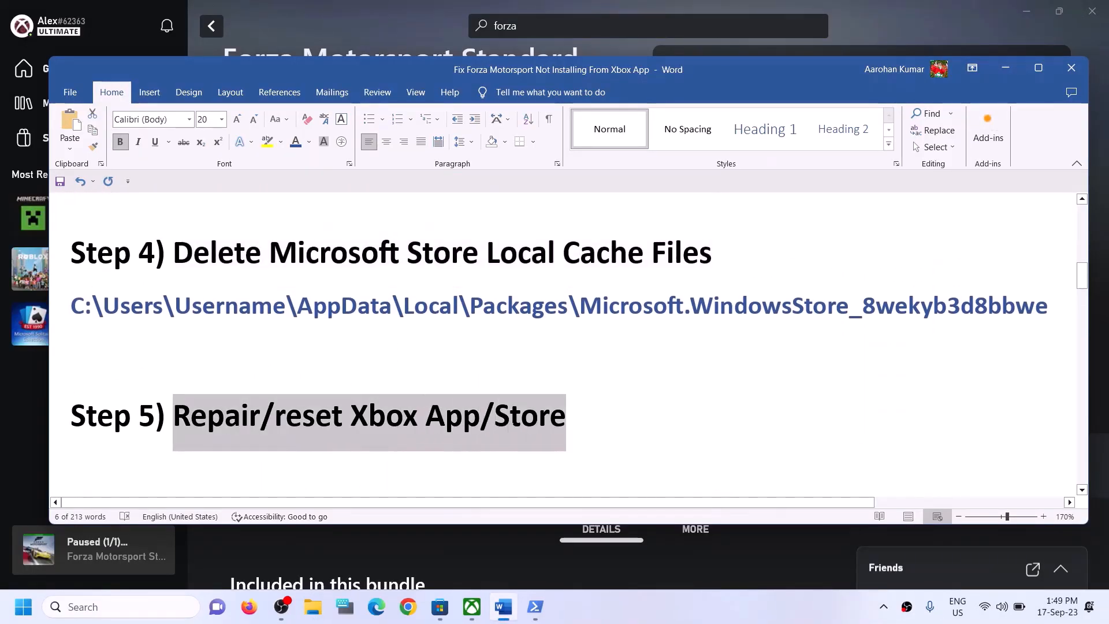
left_click(154, 608)
type("xbox")
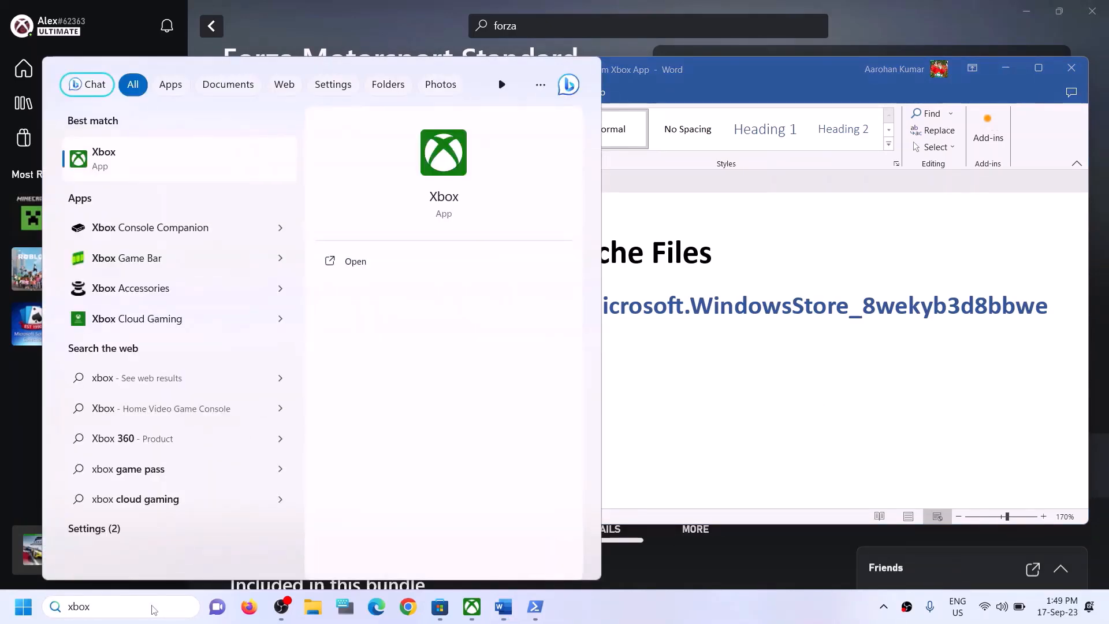
right_click(137, 162)
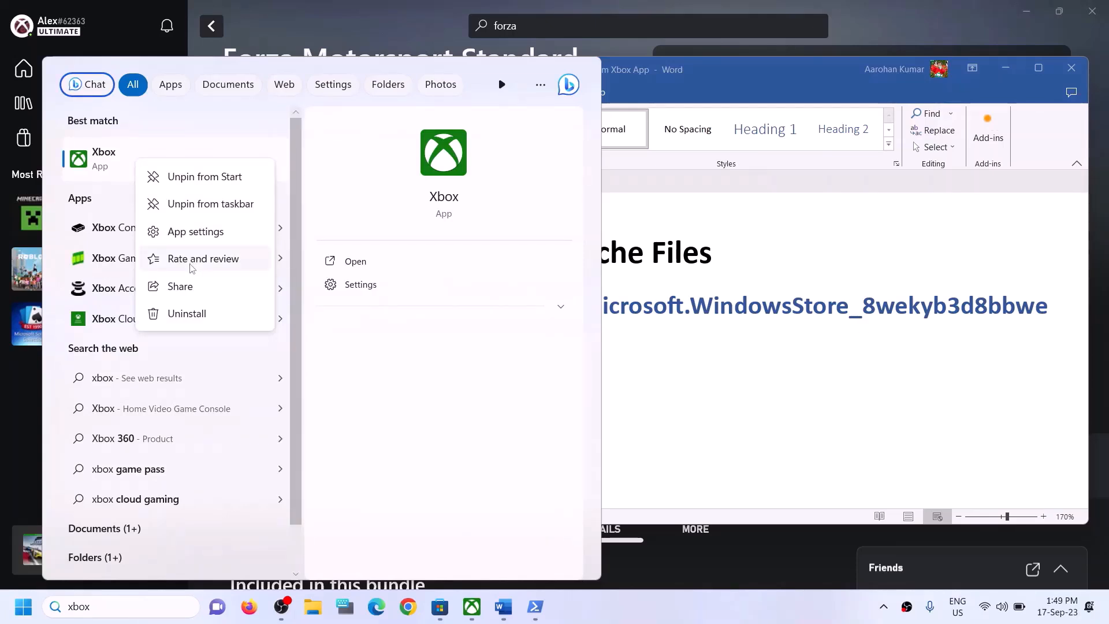
left_click(193, 233)
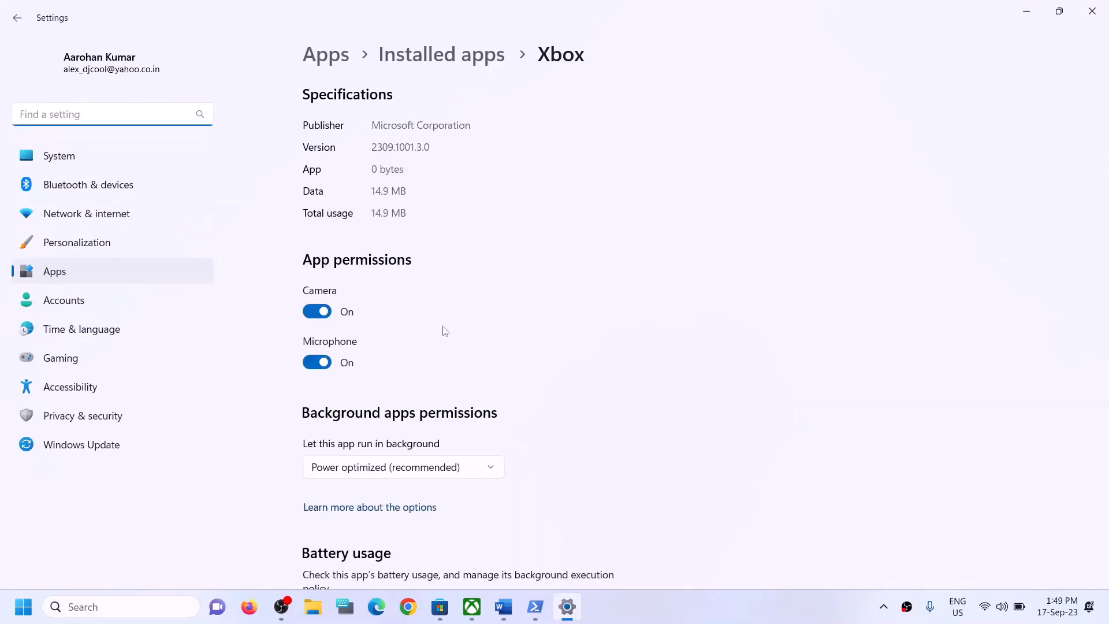
Repair the Xbox app, then reset it and confirm deleting its data
scroll(445, 346, "down", 5)
scroll(537, 375, "down", 8)
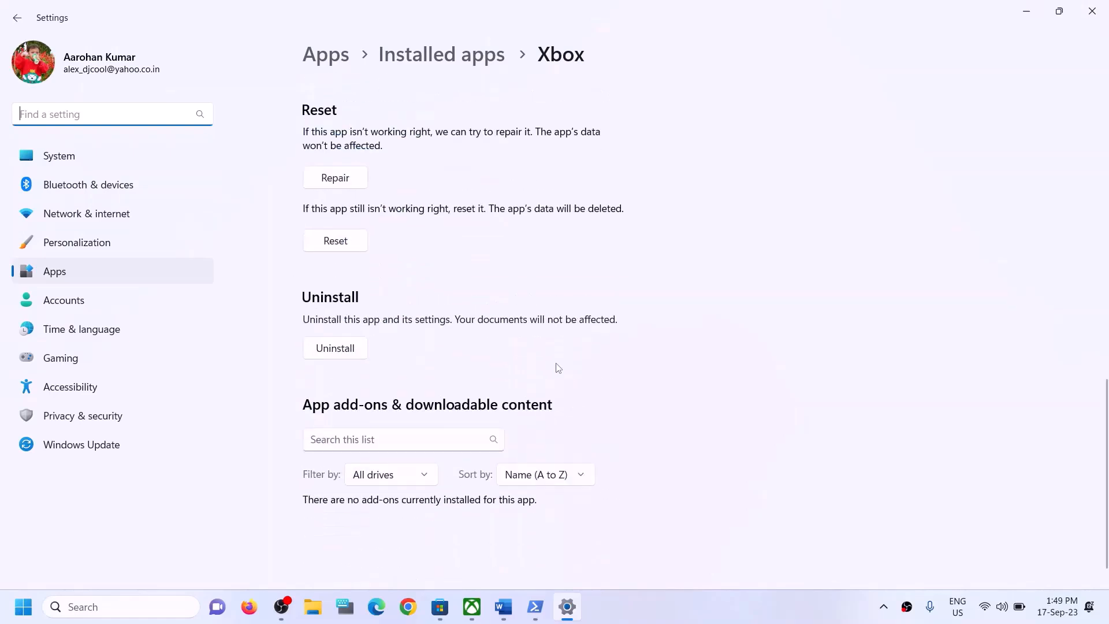
scroll(422, 315, "up", 3)
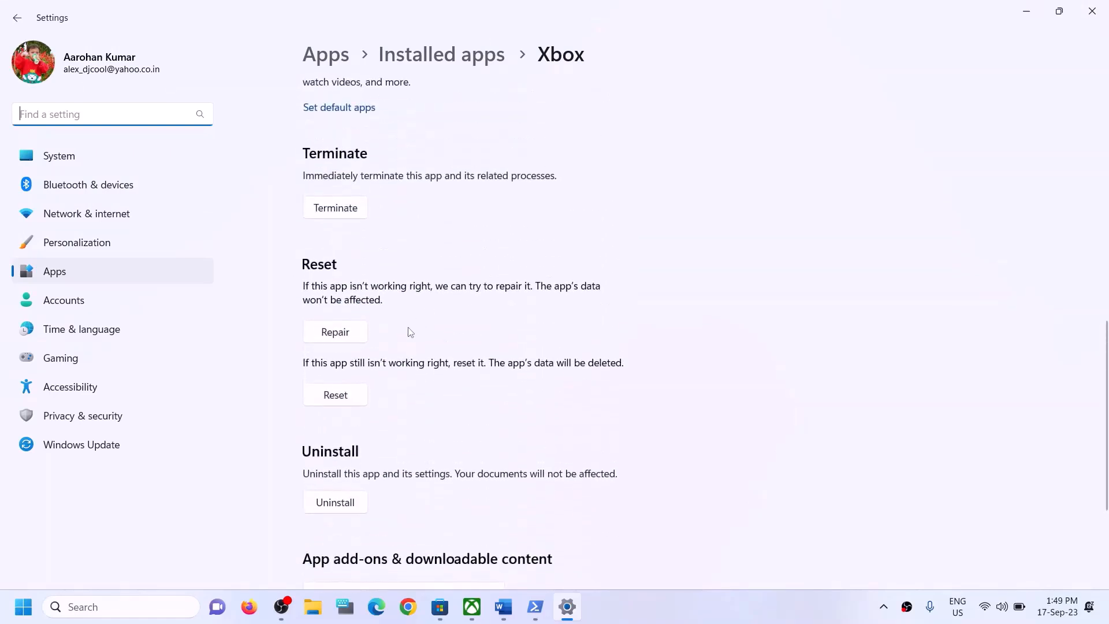
left_click(341, 337)
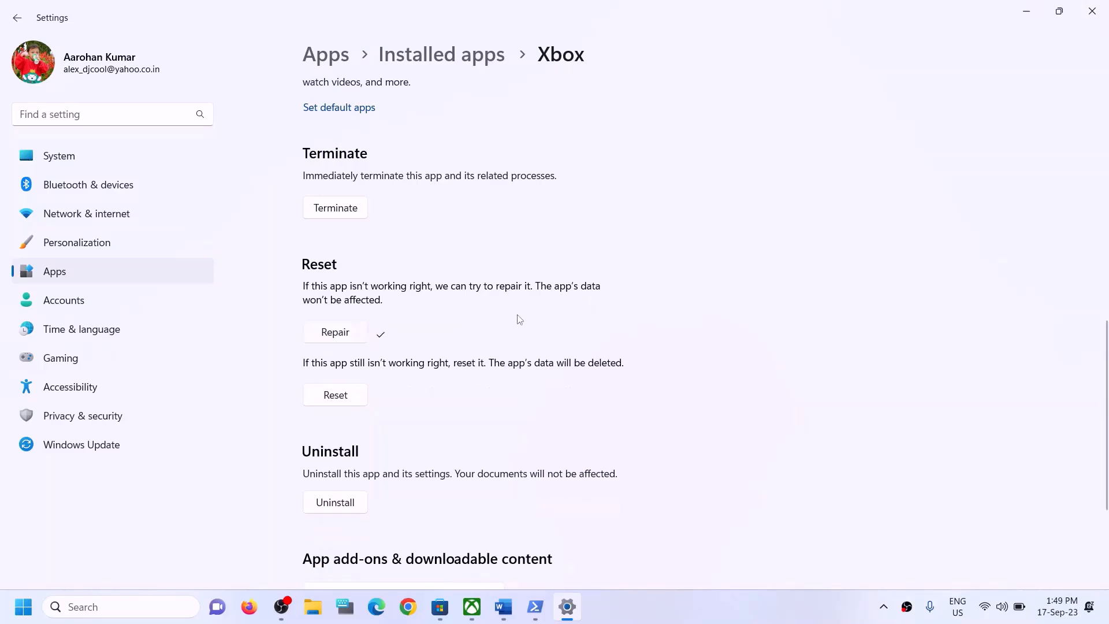
left_click(345, 401)
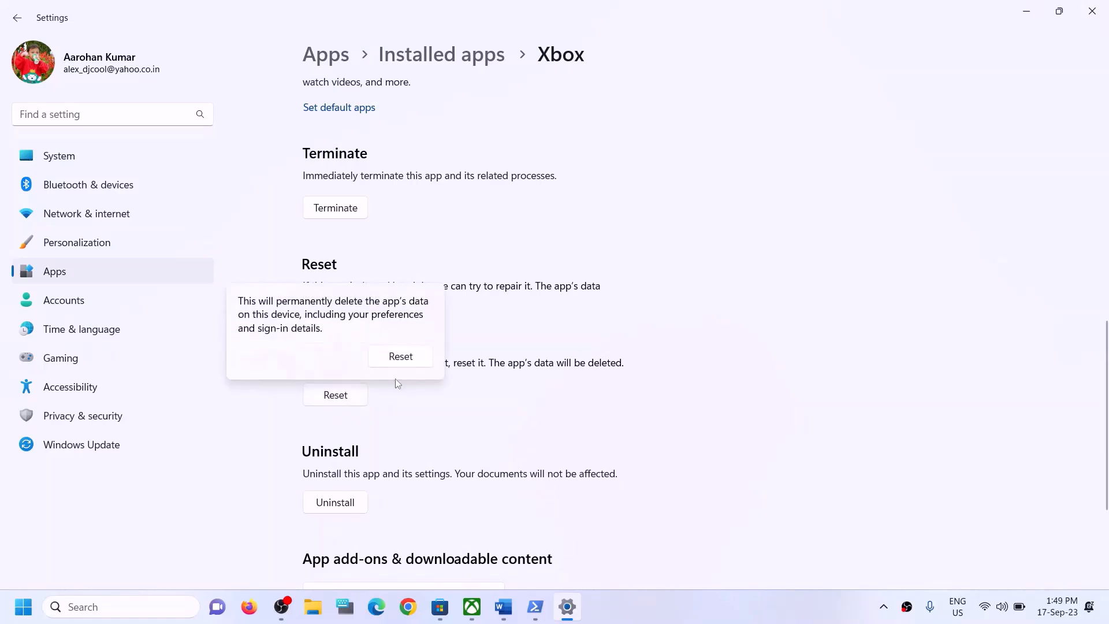
left_click(401, 356)
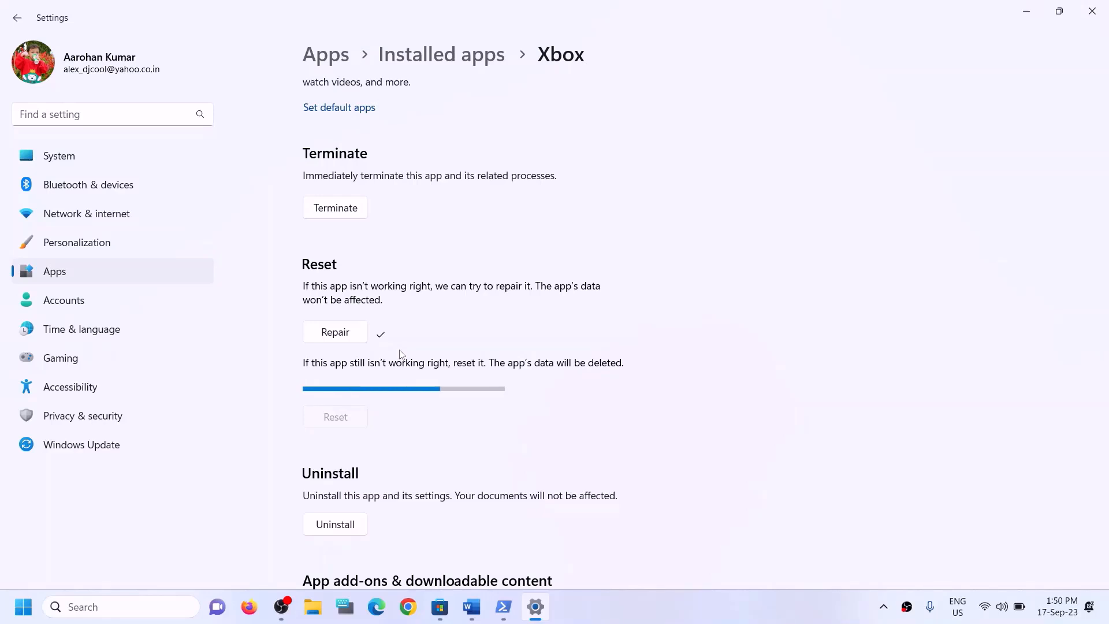
Search 'store' and open Microsoft Store's App settings page
left_click(133, 611)
type("s")
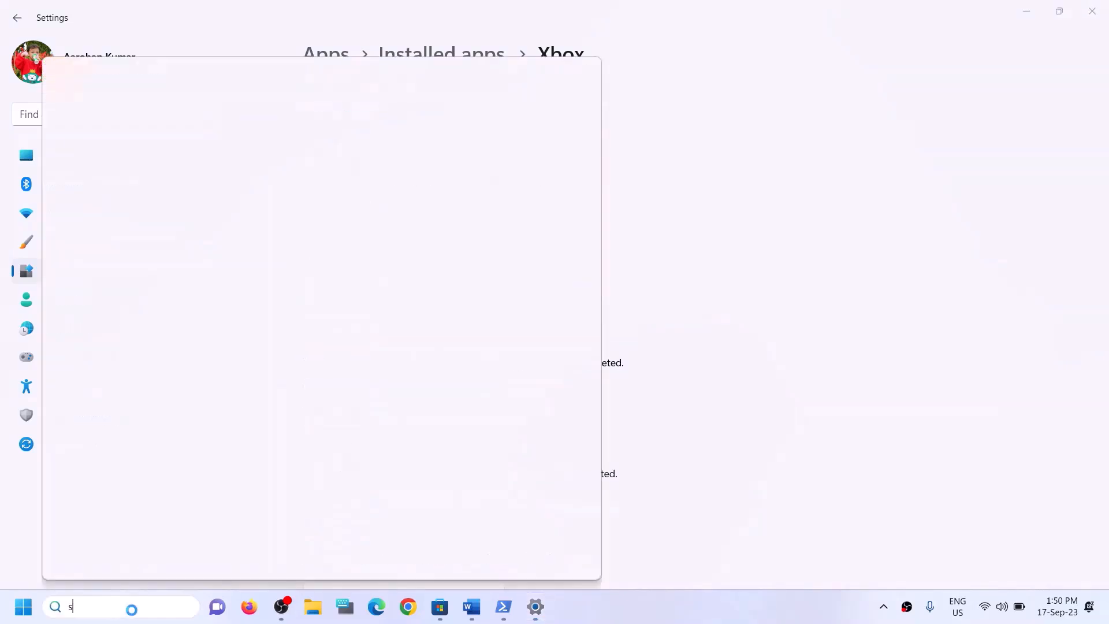
type("tore")
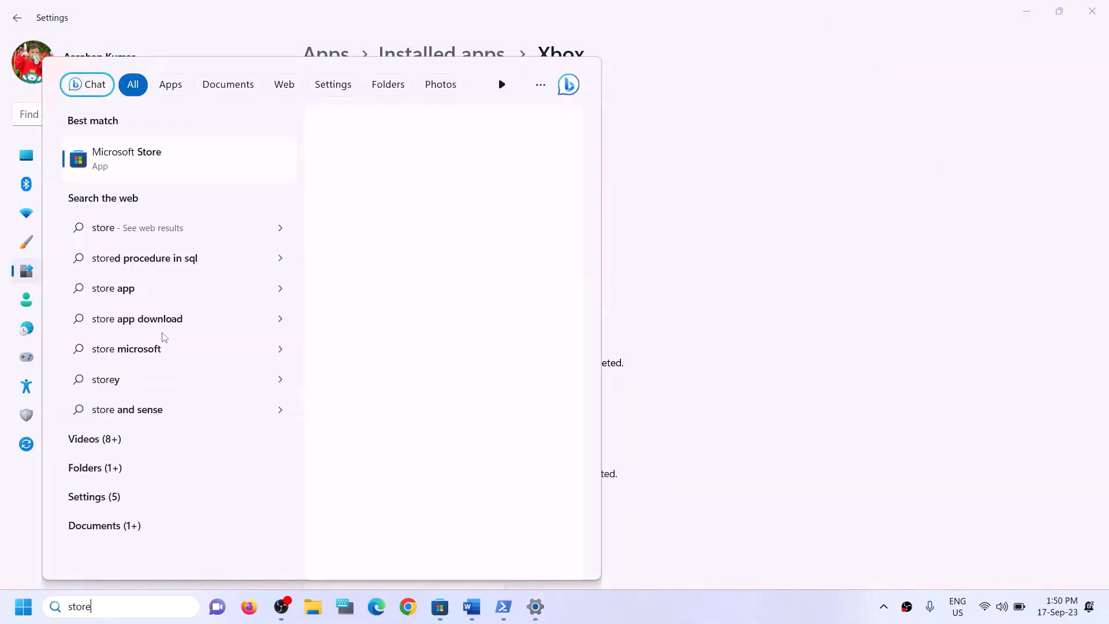
right_click(168, 175)
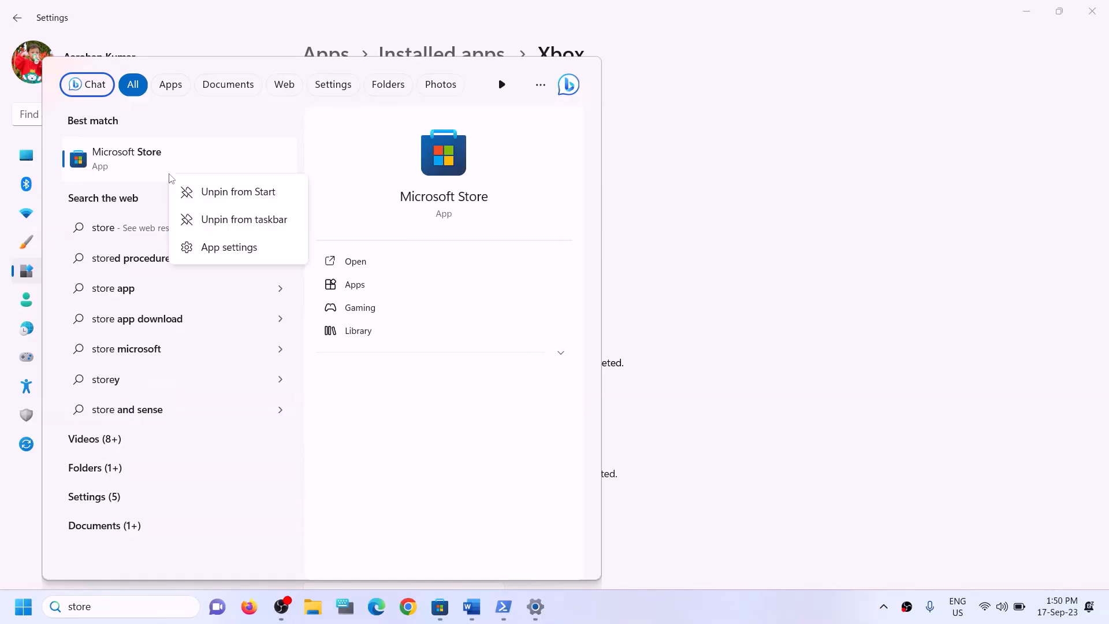
left_click(208, 247)
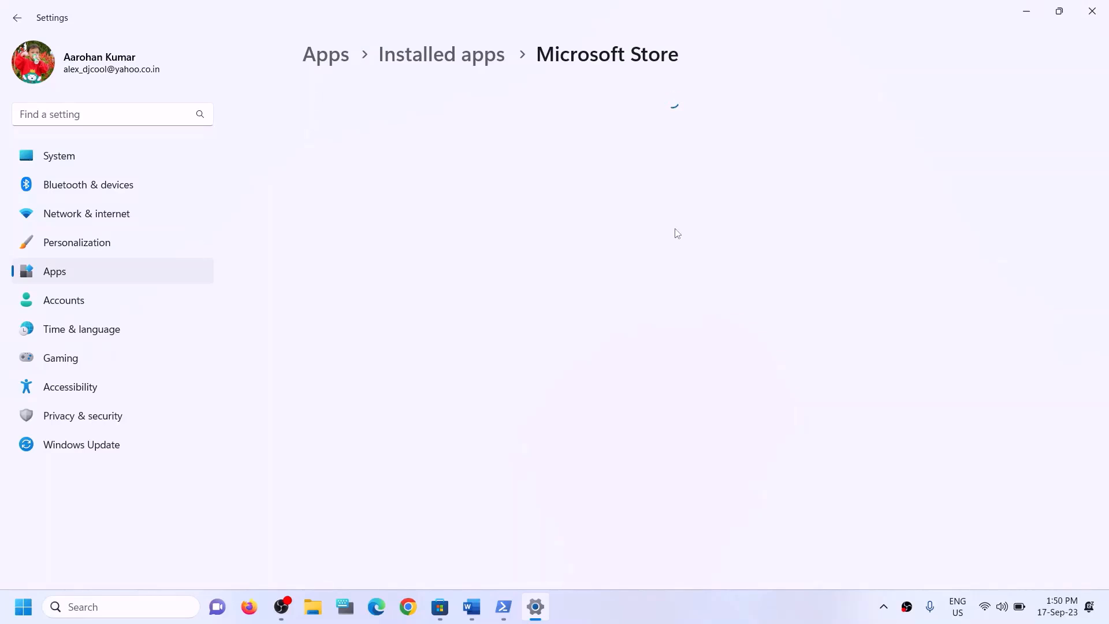
Repair Microsoft Store, then reset it and confirm wiping its data
scroll(579, 366, "down", 10)
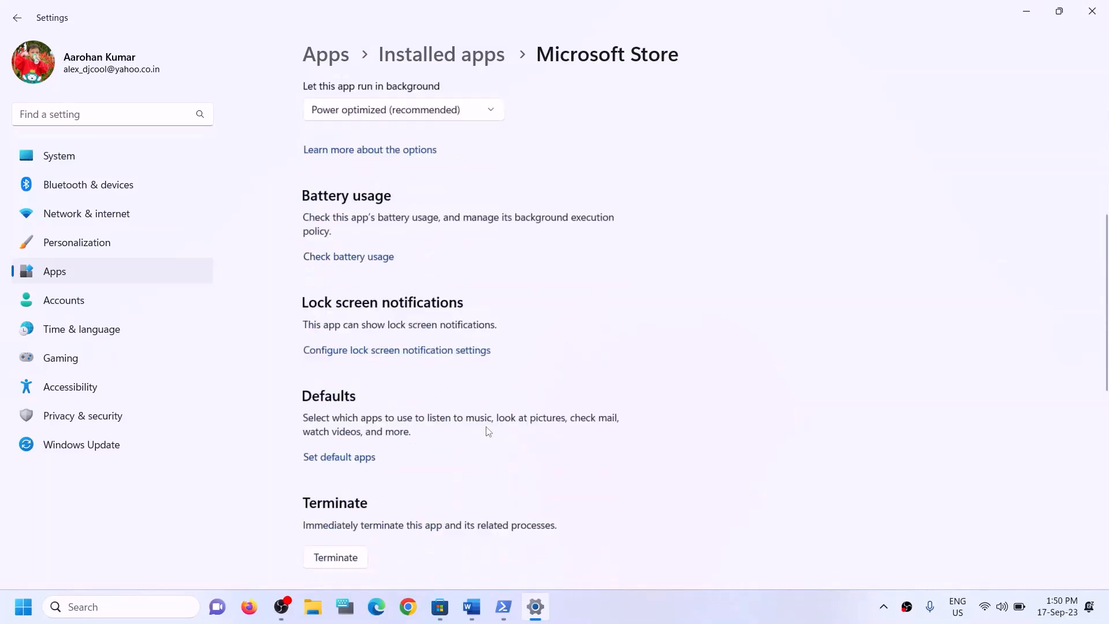
left_click(340, 350)
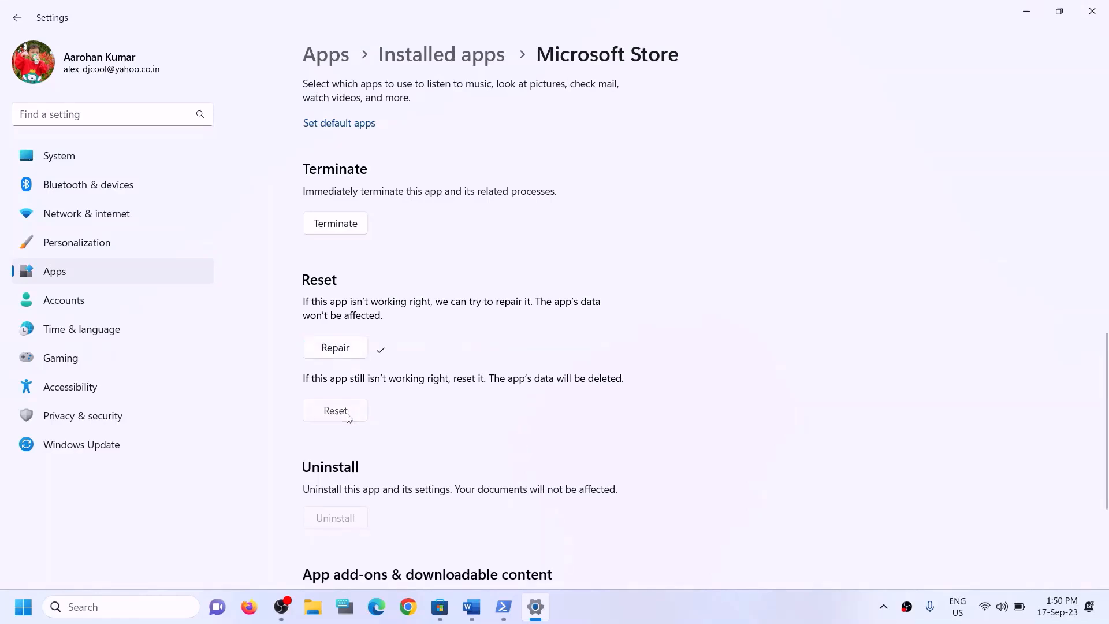
left_click(335, 411)
left_click(412, 372)
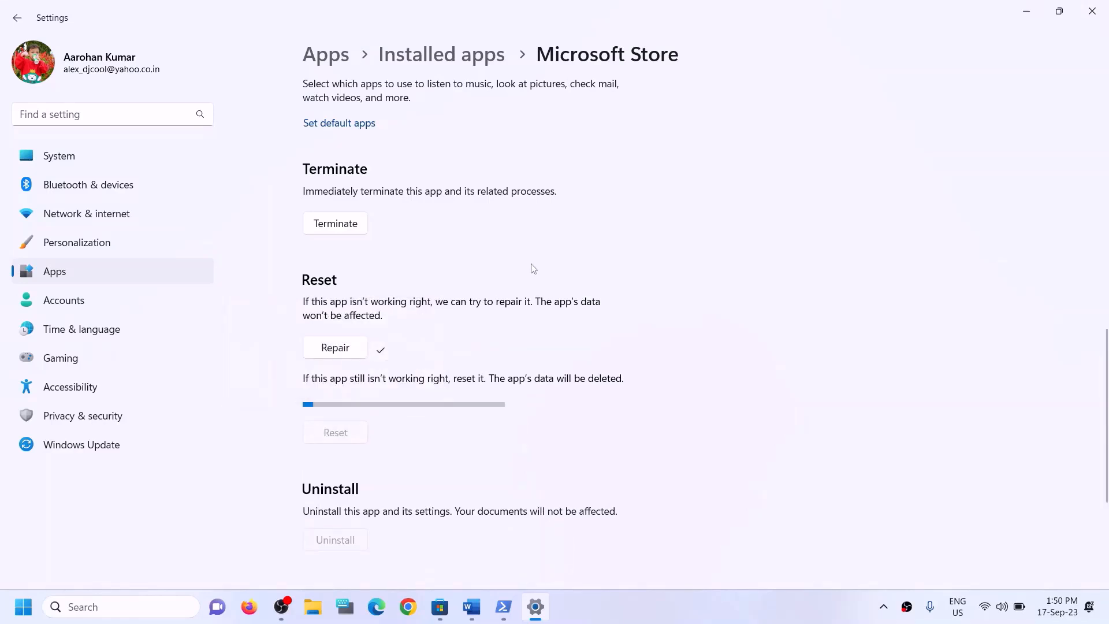
Highlight the Step 5 repair/reset and Step 6 update headings in the Word guide
left_click(481, 610)
left_click_drag(173, 415, 567, 416)
scroll(345, 399, "up", 3)
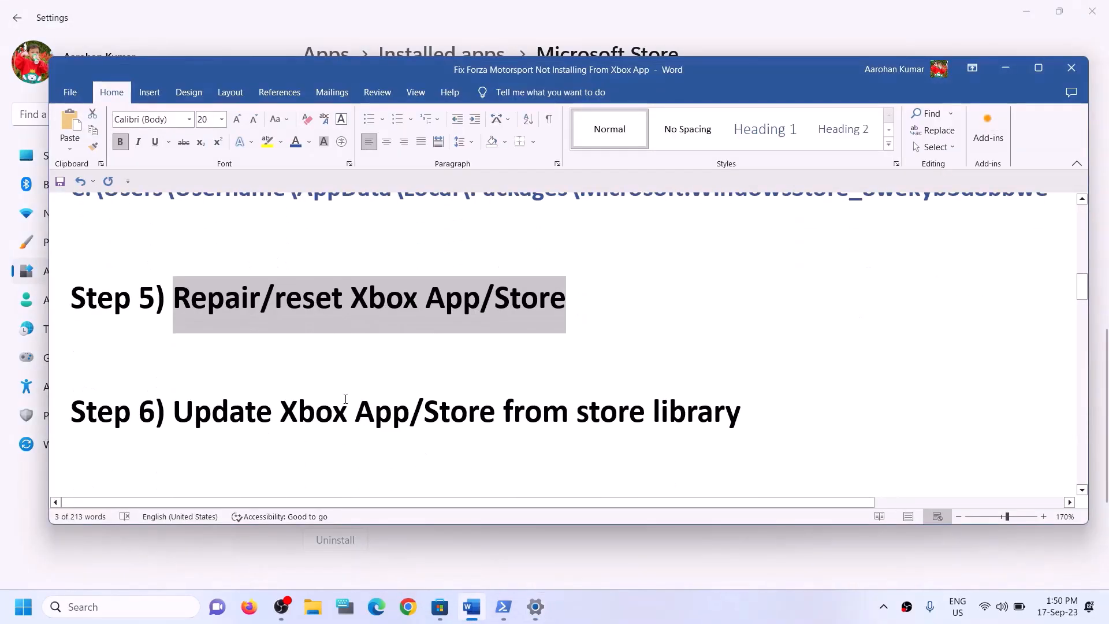
left_click_drag(173, 415, 740, 417)
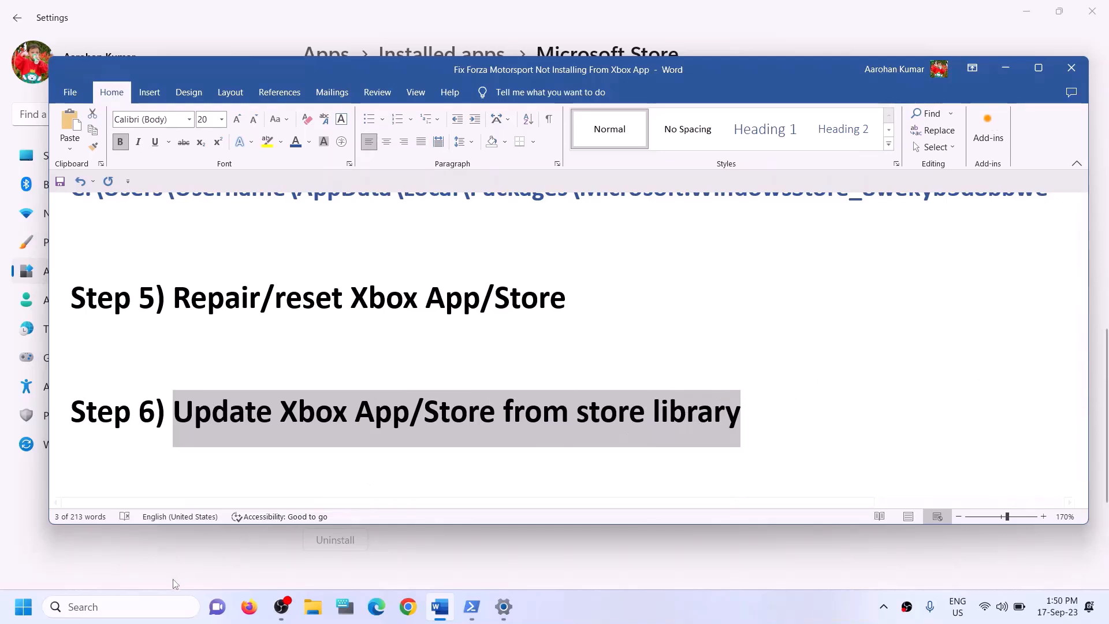
Launch Microsoft Store from a 'store' search and maximize its window to view the Library
left_click(133, 604)
type("sto")
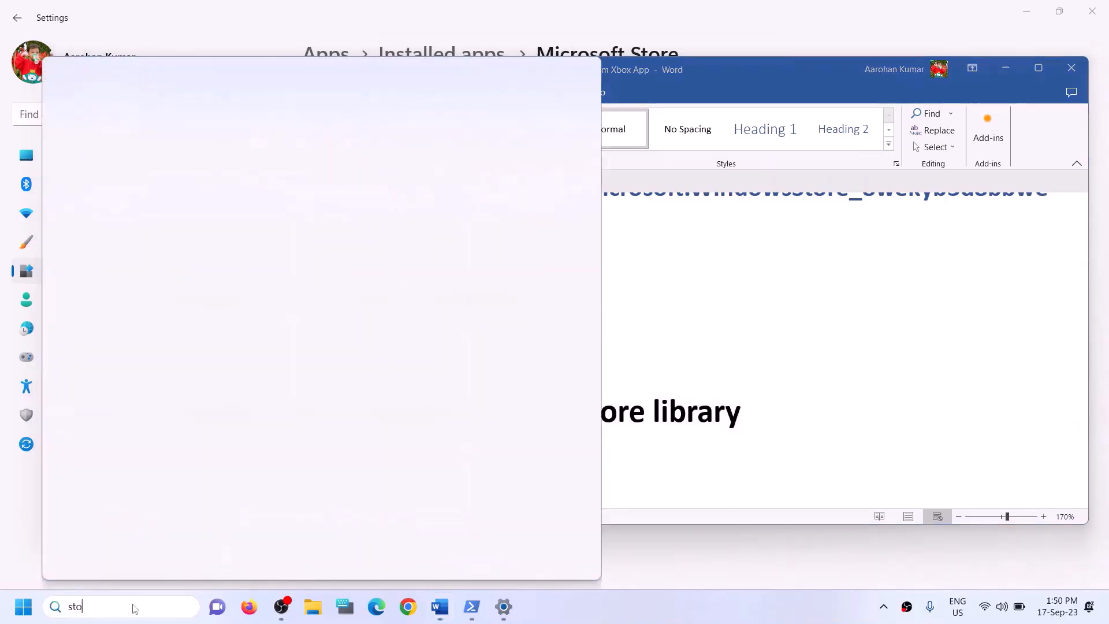
type("re")
left_click(133, 194)
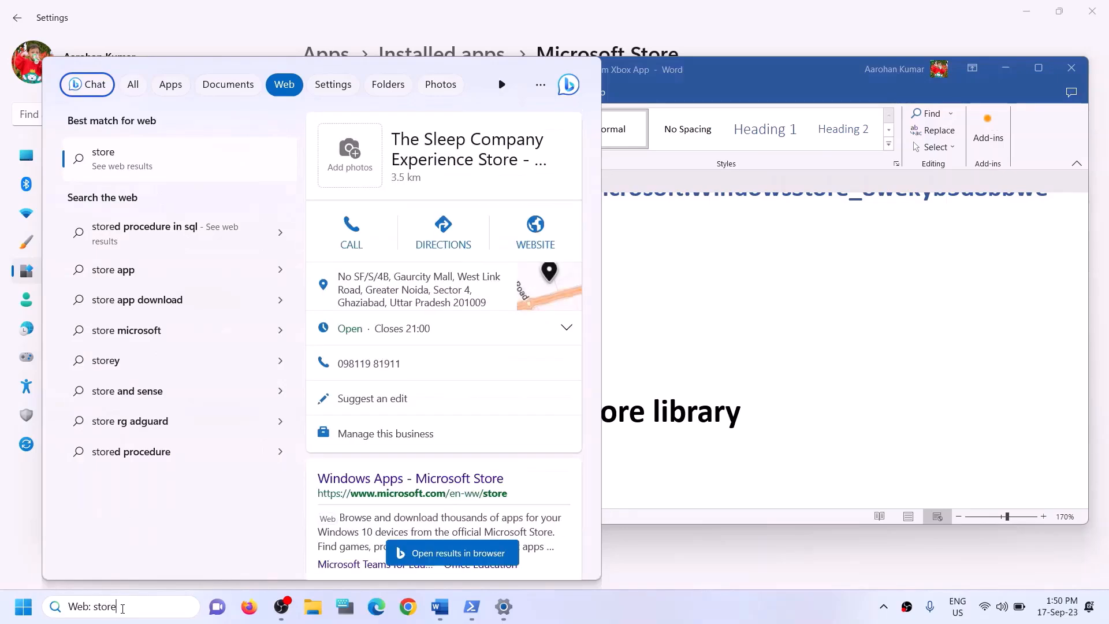
type("stor")
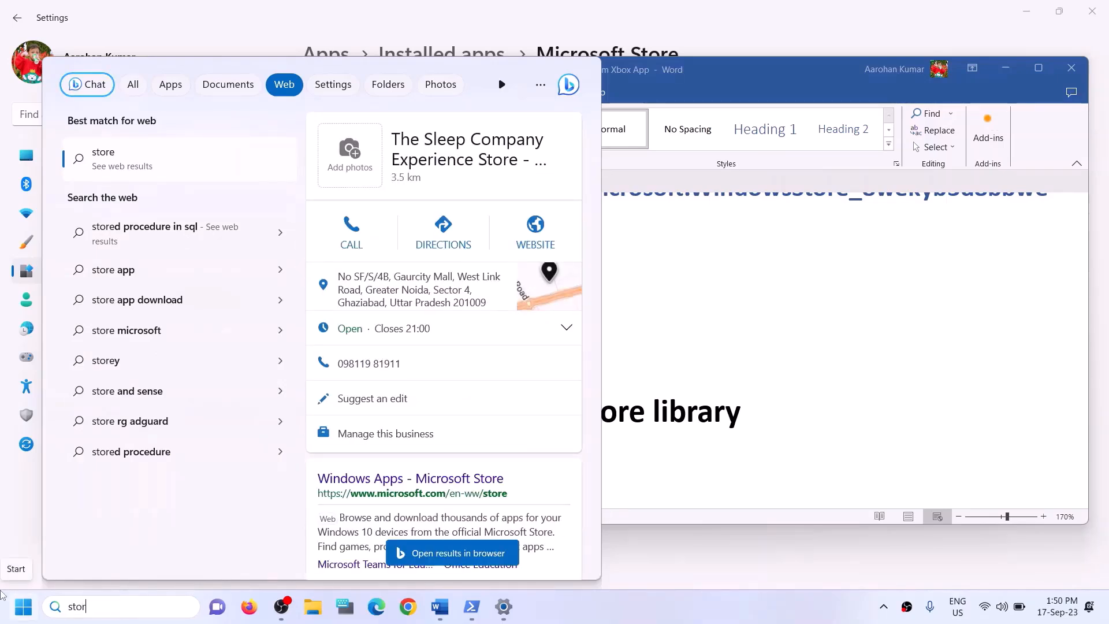
type("e")
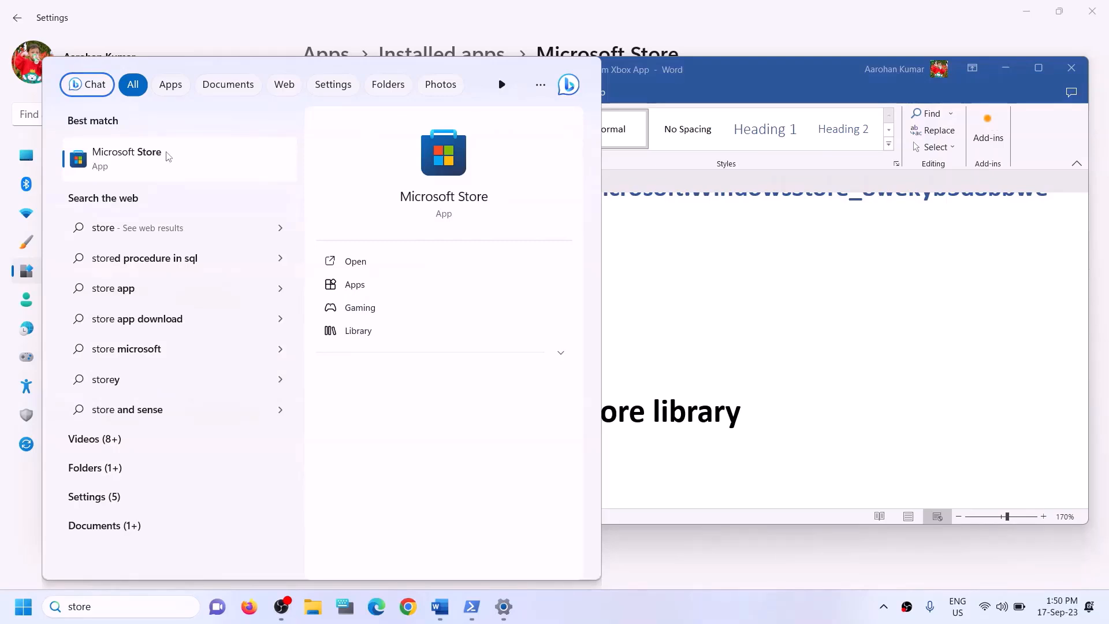
left_click(425, 173)
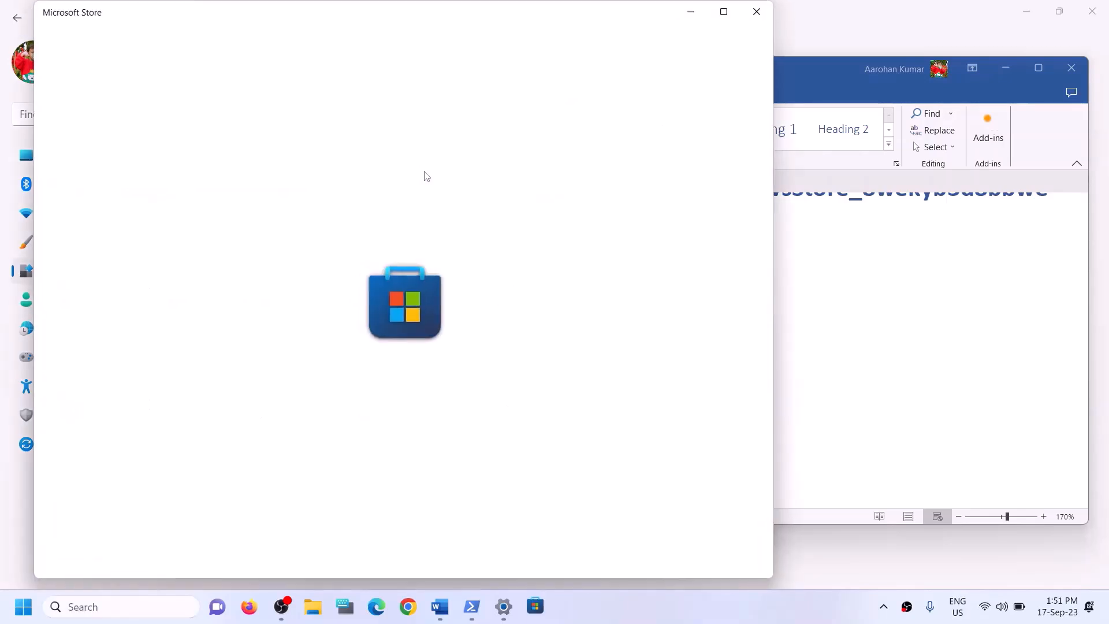
left_click(723, 12)
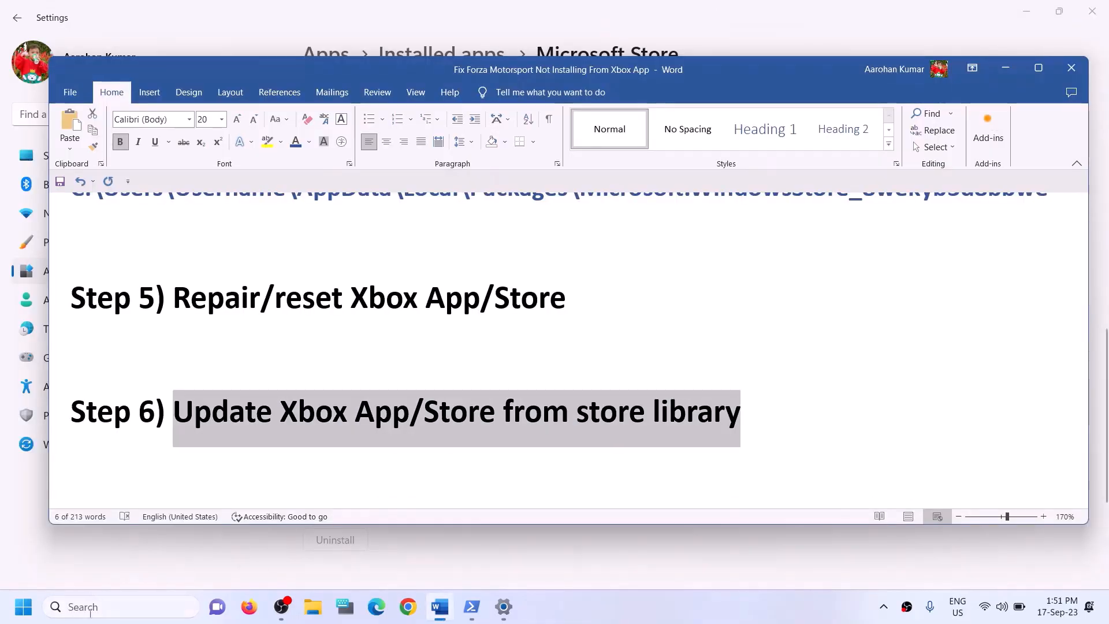
left_click(89, 606)
type("st")
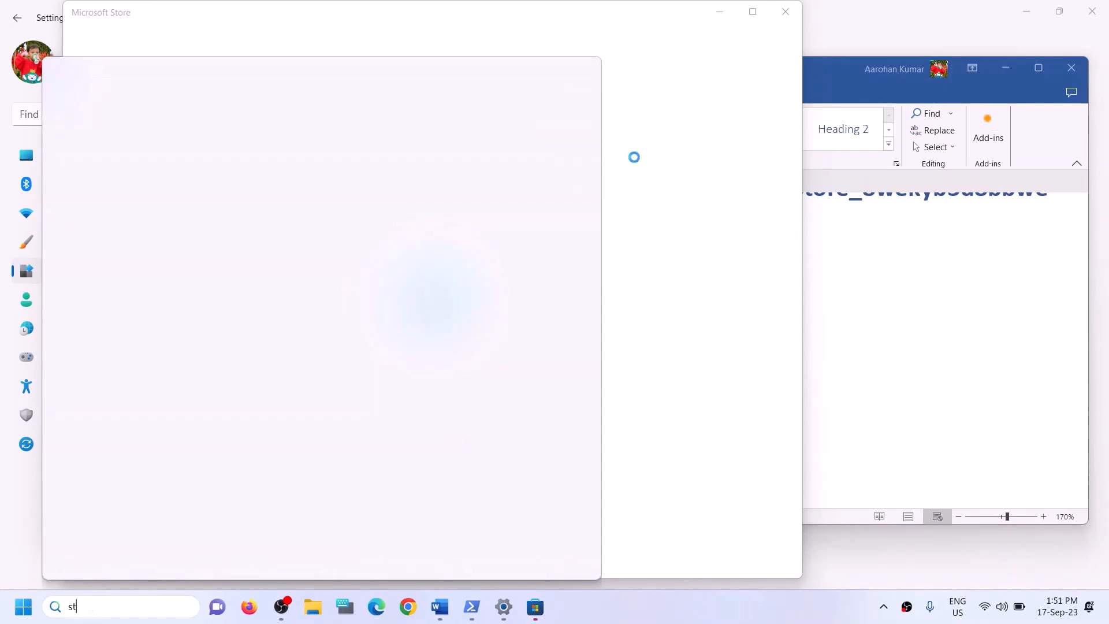
type("eam")
left_click(574, 26)
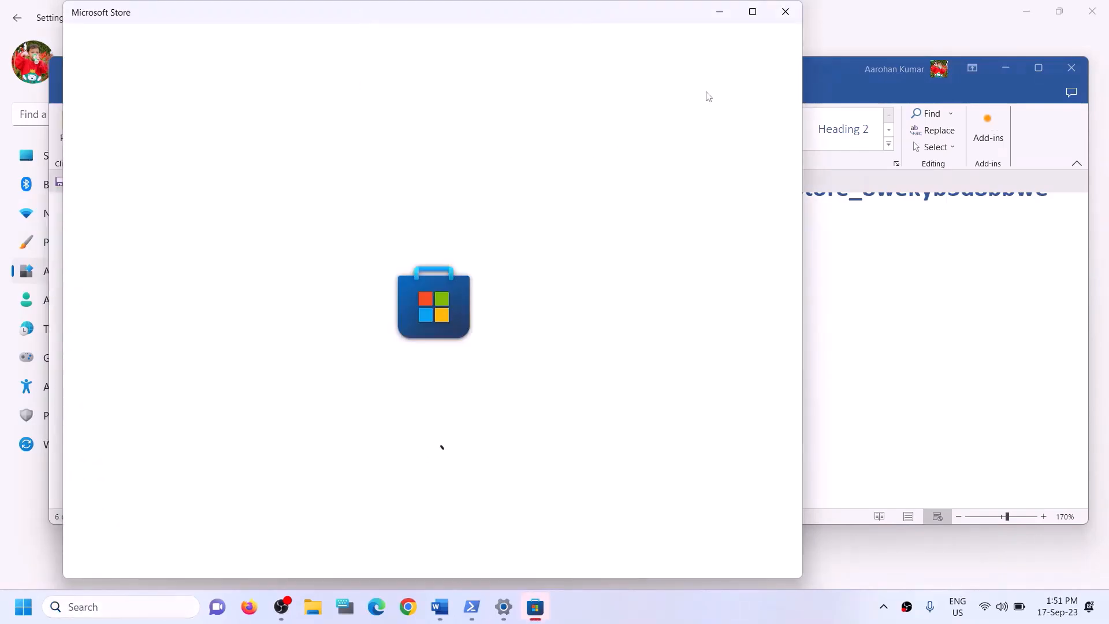
left_click(752, 12)
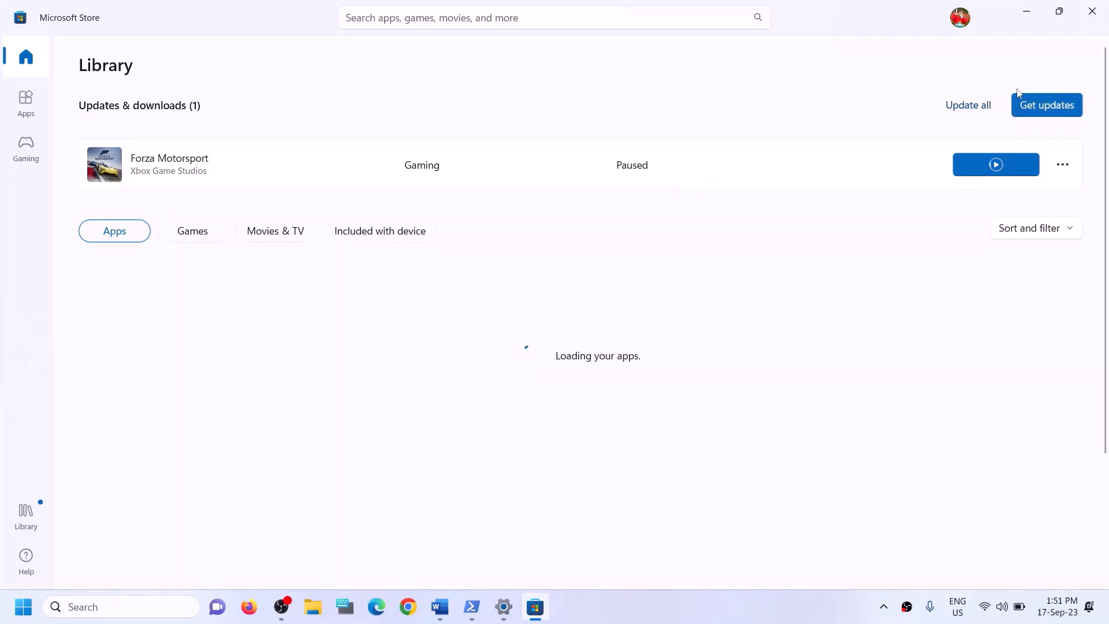
Close Microsoft Store, then select Step 7's heading and Xbox identity provider link in Word, and launch Chrome
left_click(1090, 17)
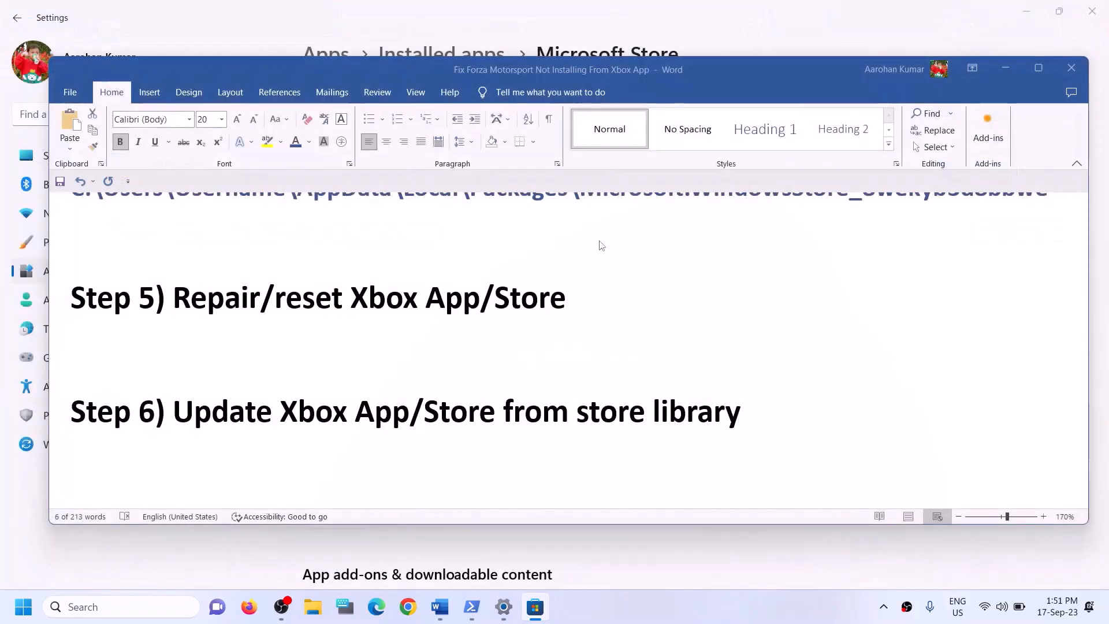
scroll(390, 399, "down", 2)
scroll(390, 399, "up", 1)
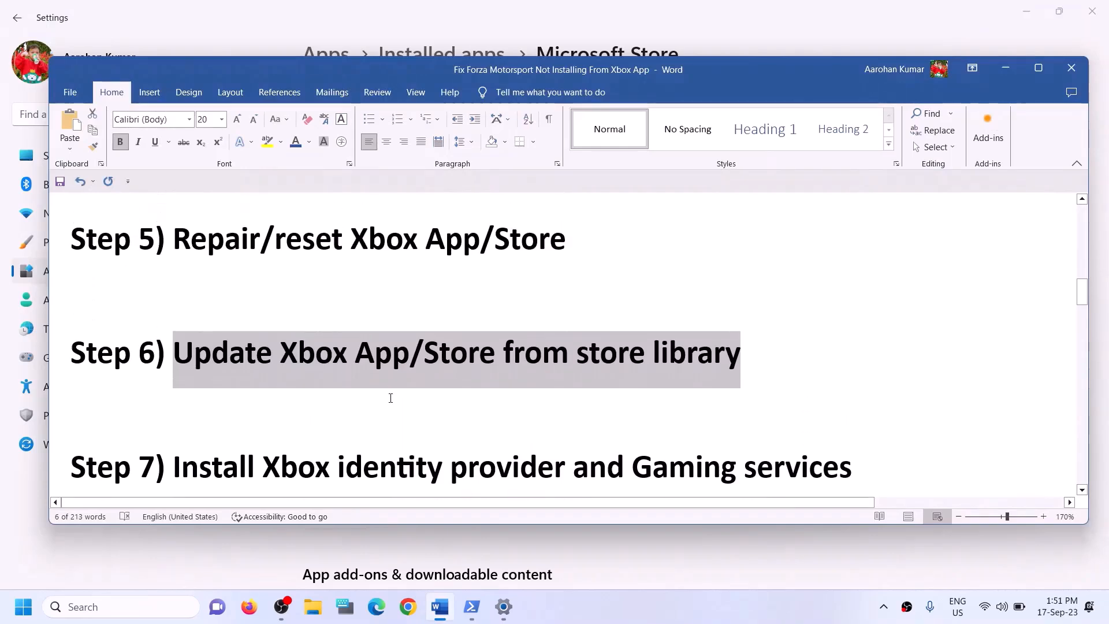
scroll(390, 397, "down", 2)
scroll(391, 398, "down", 1)
left_click_drag(263, 346, 851, 354)
scroll(348, 351, "down", 2)
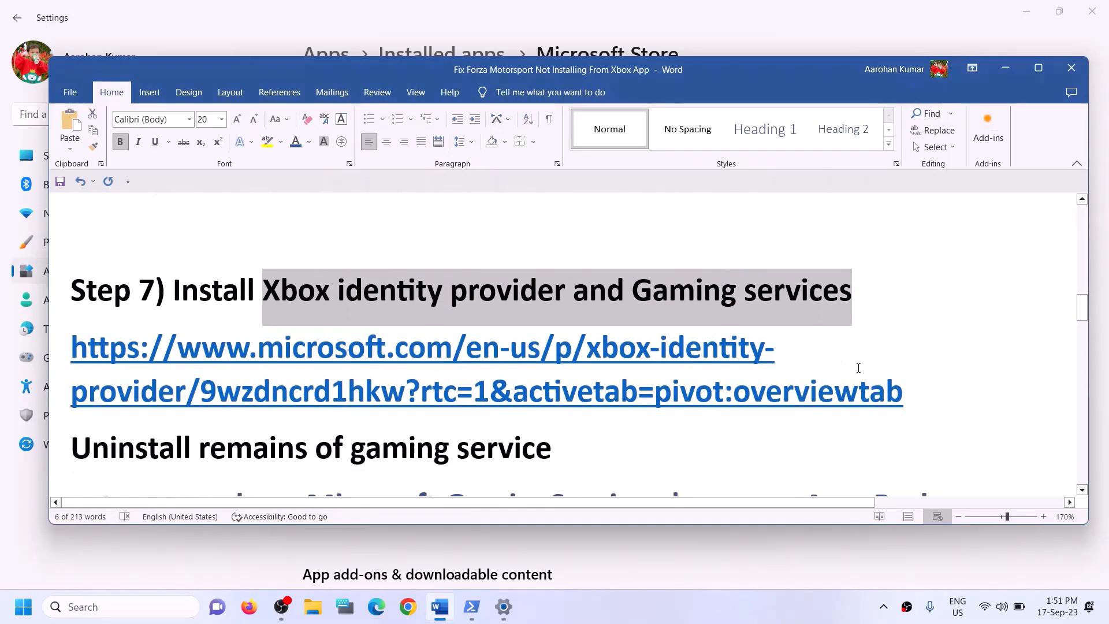
triple_click(916, 392)
key("ctrl+c")
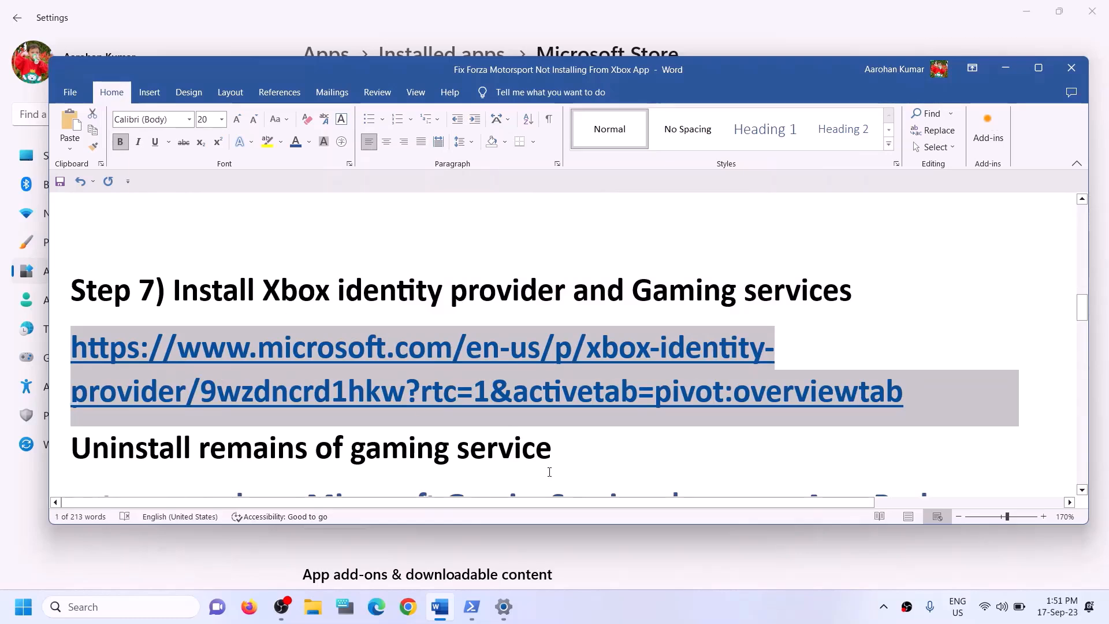
left_click(410, 610)
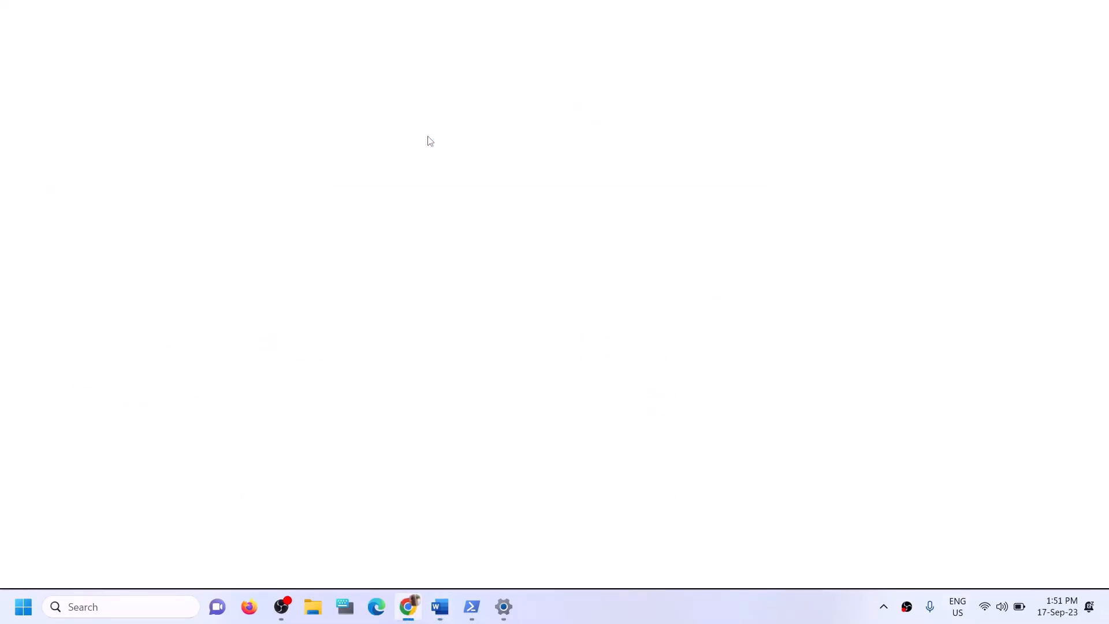
Load the pasted Xbox Identity Provider link, open it in Microsoft Store, then close the Store popup
key("ctrl+v")
key("Return")
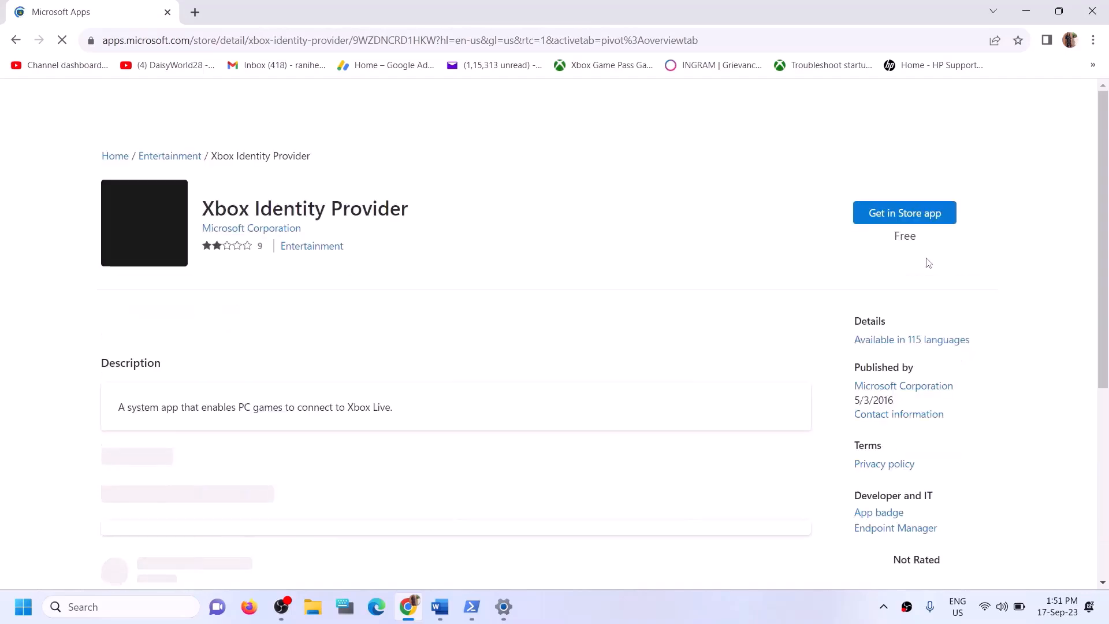
left_click_drag(225, 214, 350, 214)
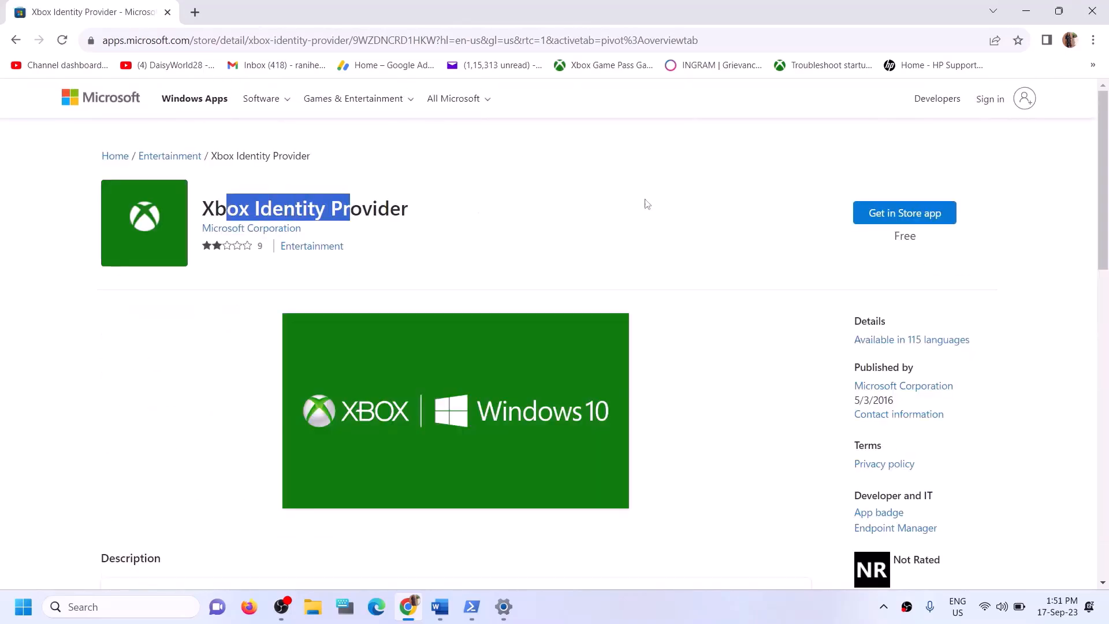
left_click(880, 219)
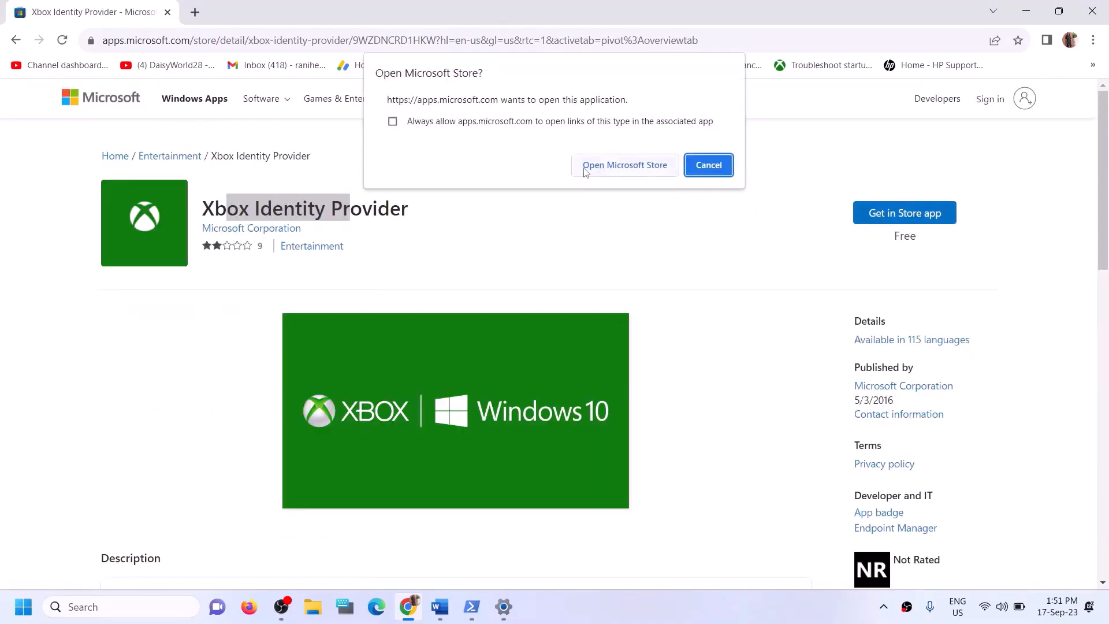
left_click(623, 174)
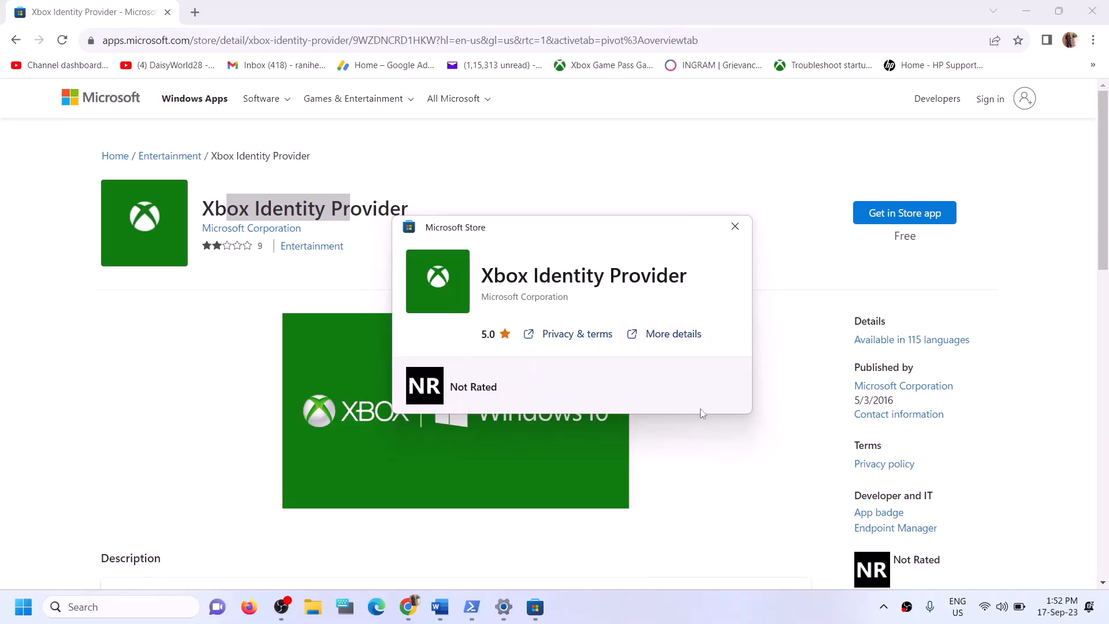
left_click(736, 226)
Copy the get-appxpackage … remove-AppxPackage -allusers command for Gaming Services from the Word guide
left_click(440, 606)
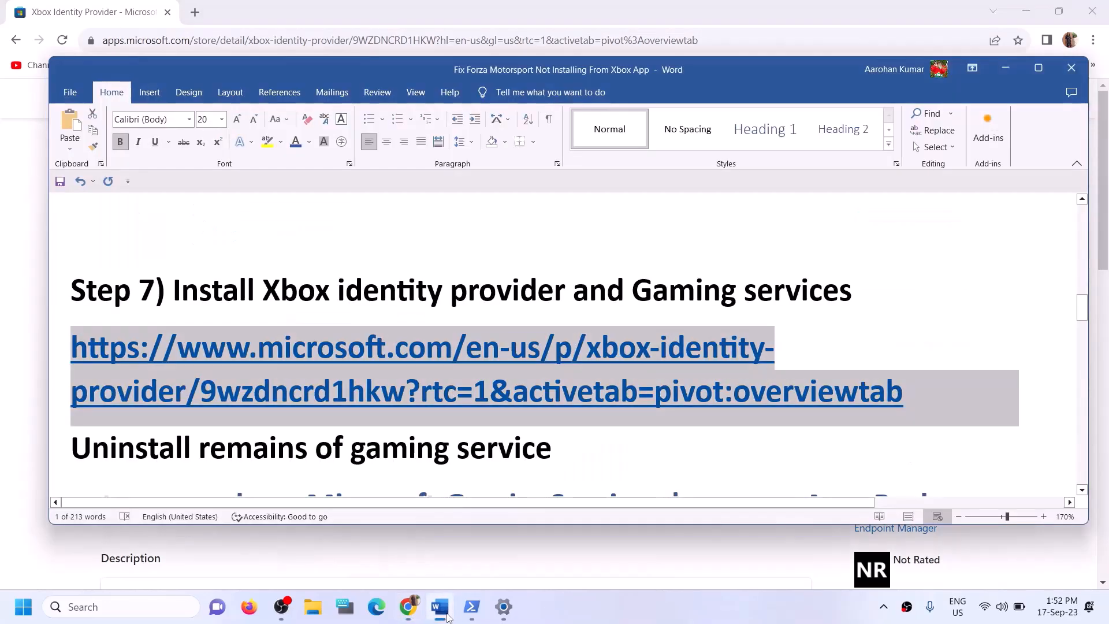
scroll(428, 465, "down", 4)
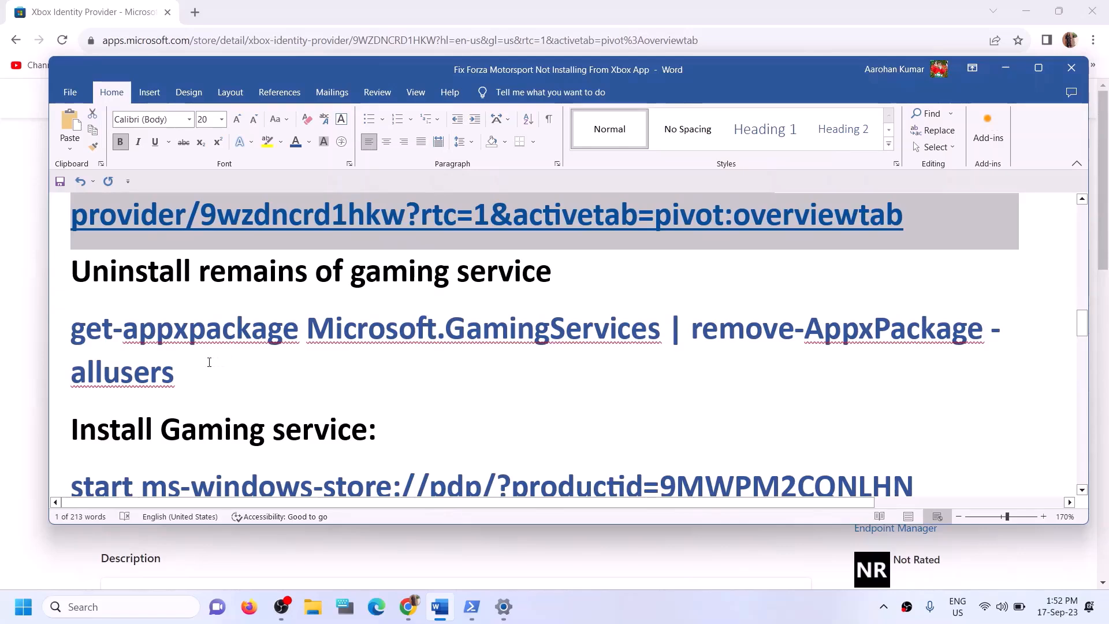
triple_click(93, 357)
right_click(92, 357)
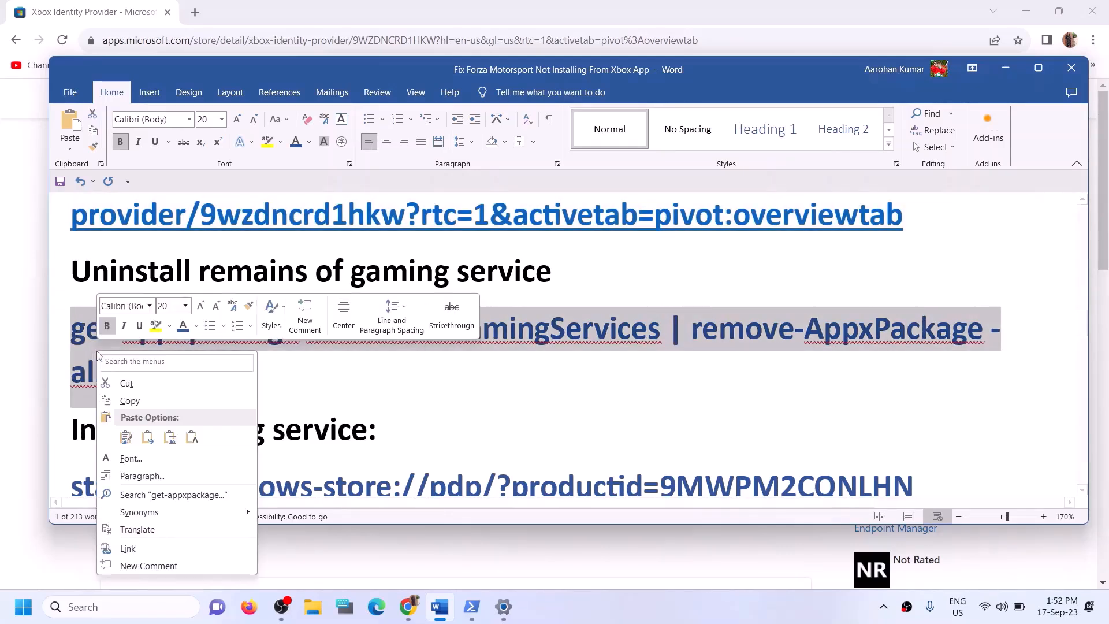
left_click(130, 404)
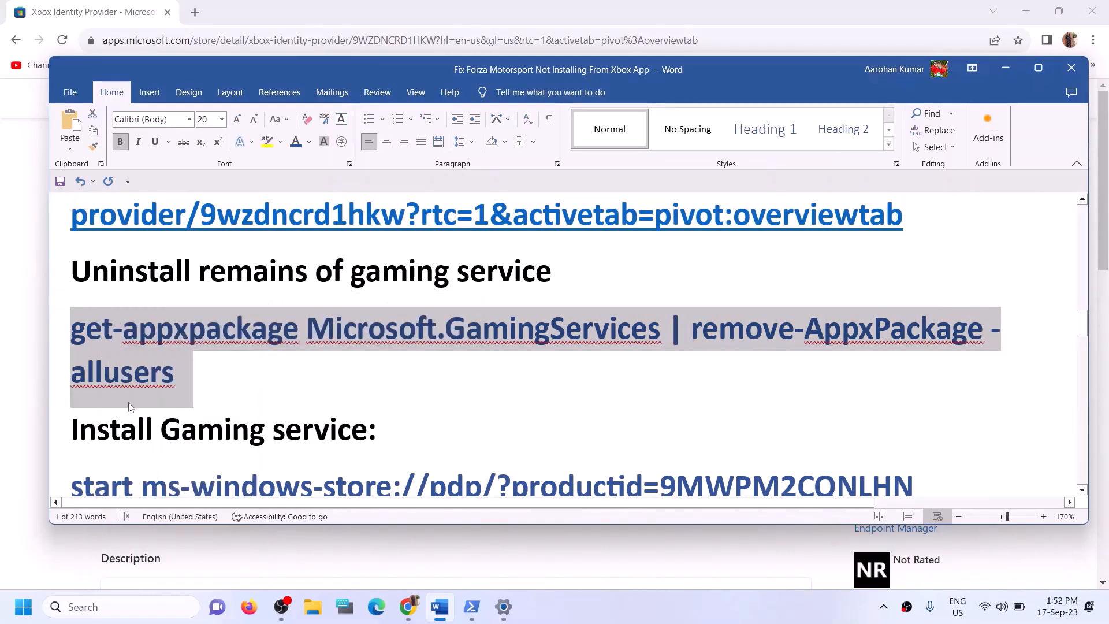
Launch Windows PowerShell as administrator and paste the Gaming Services removal command
left_click(155, 604)
type("po")
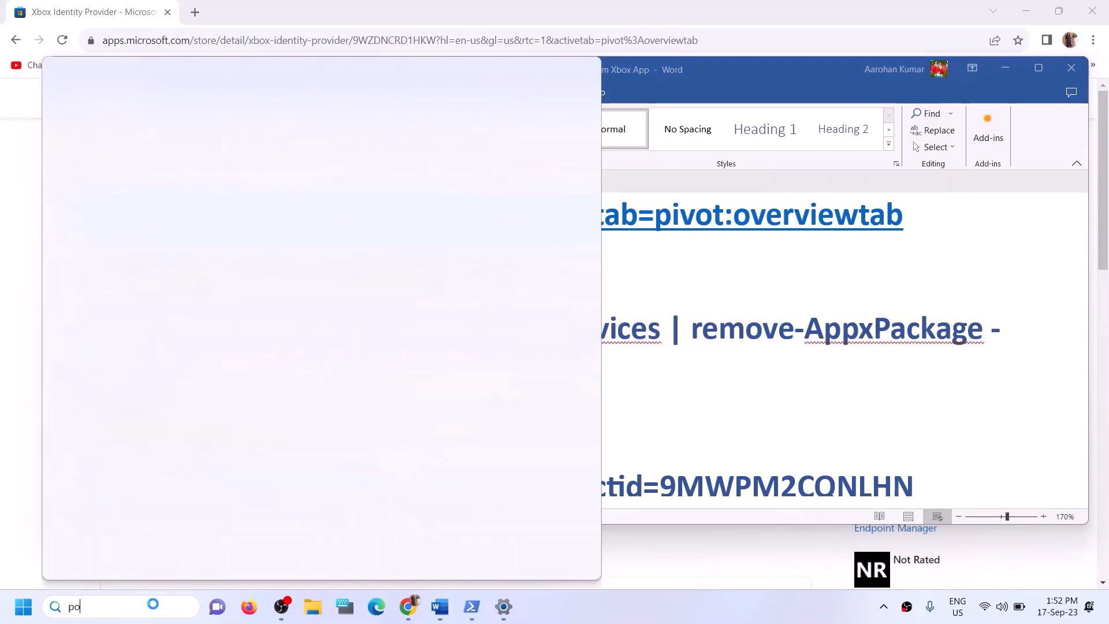
type("wershell")
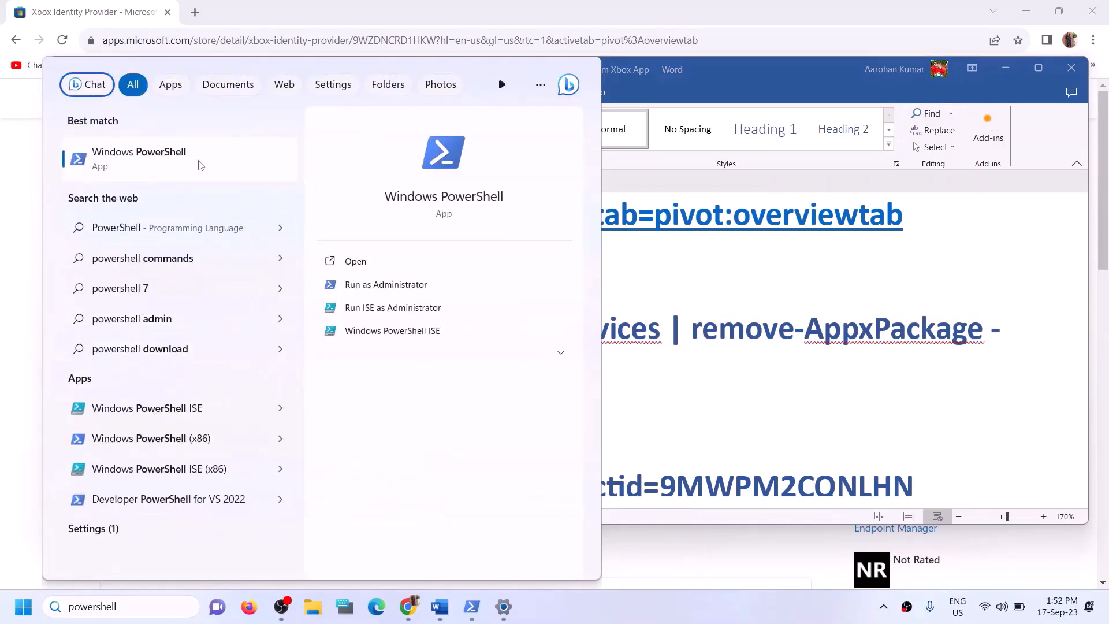
right_click(278, 173)
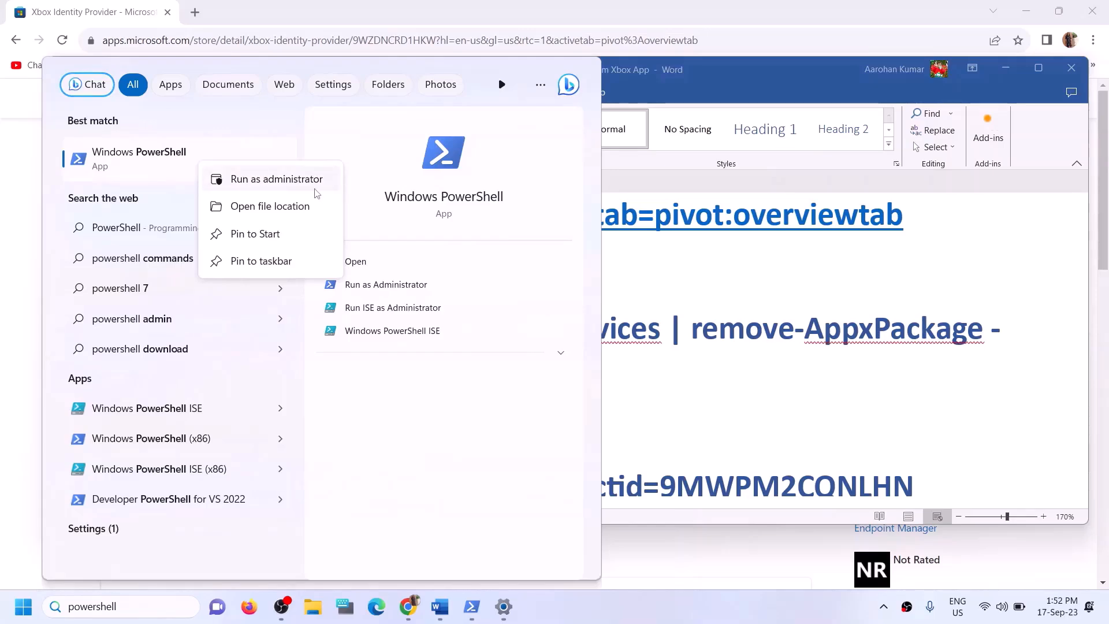
left_click(285, 180)
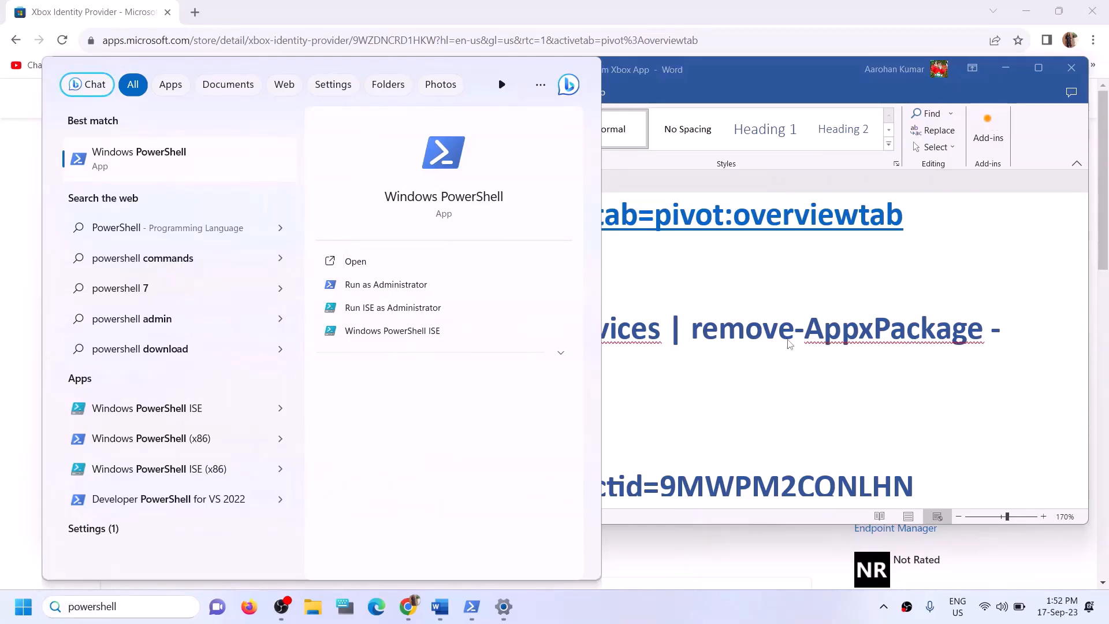
left_click(480, 417)
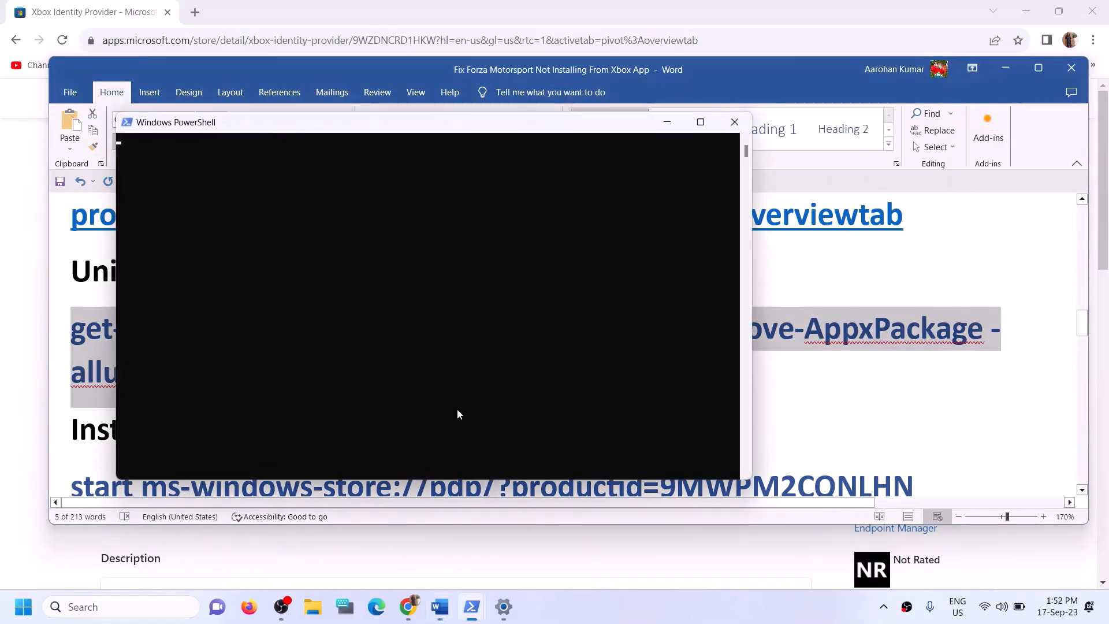
key("ctrl+v")
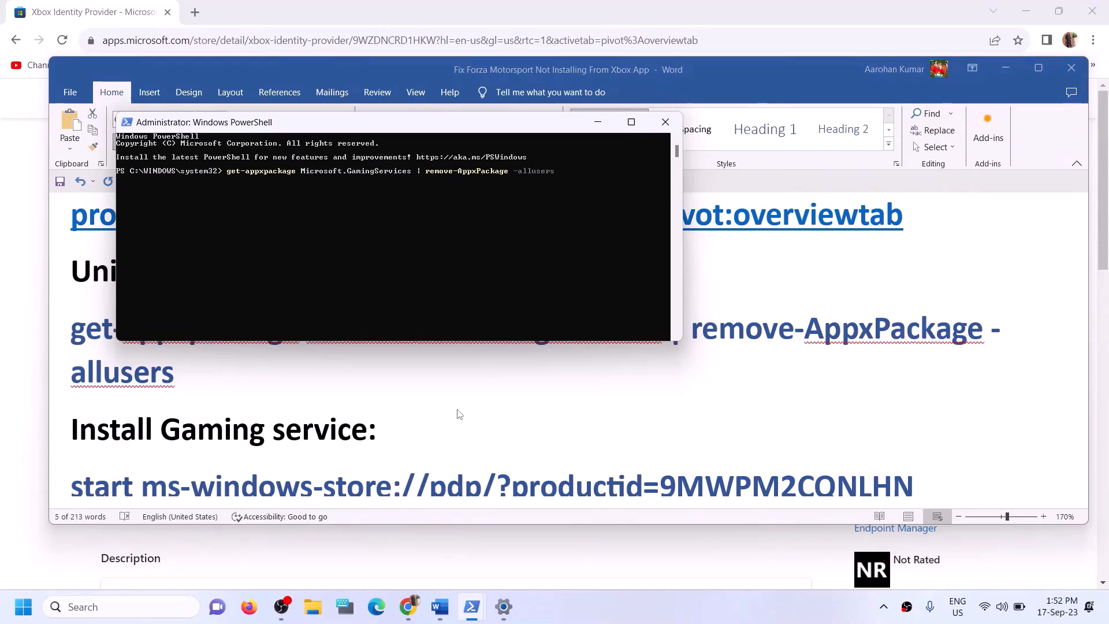
Copy the start ms-windows-store command from the guide and run it in PowerShell
left_click(232, 390)
scroll(399, 378, "down", 2)
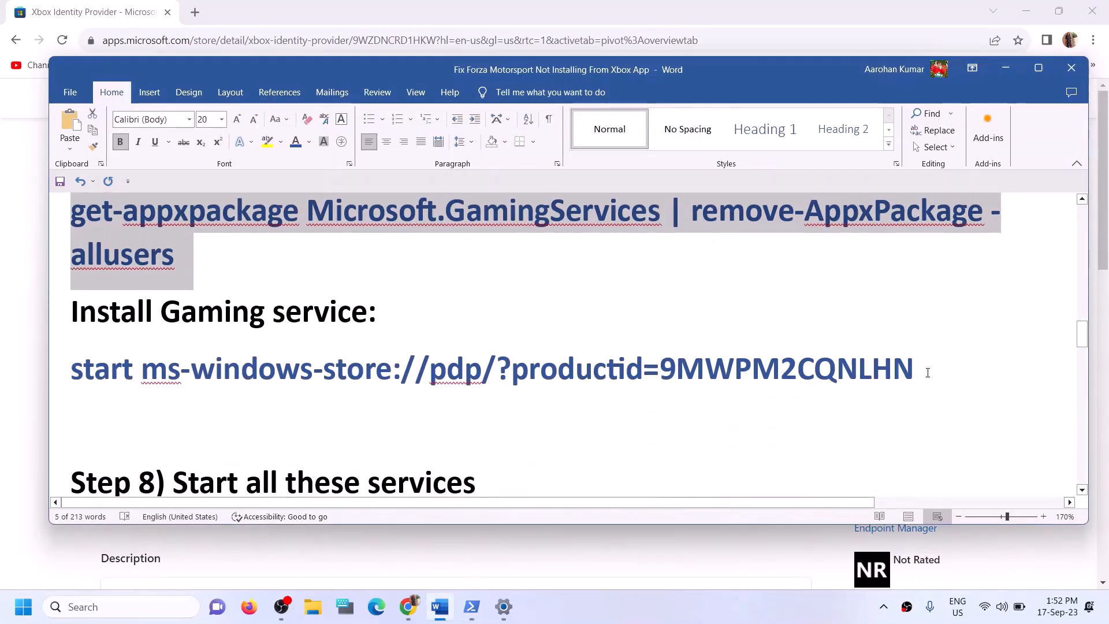
left_click_drag(928, 373, 70, 372)
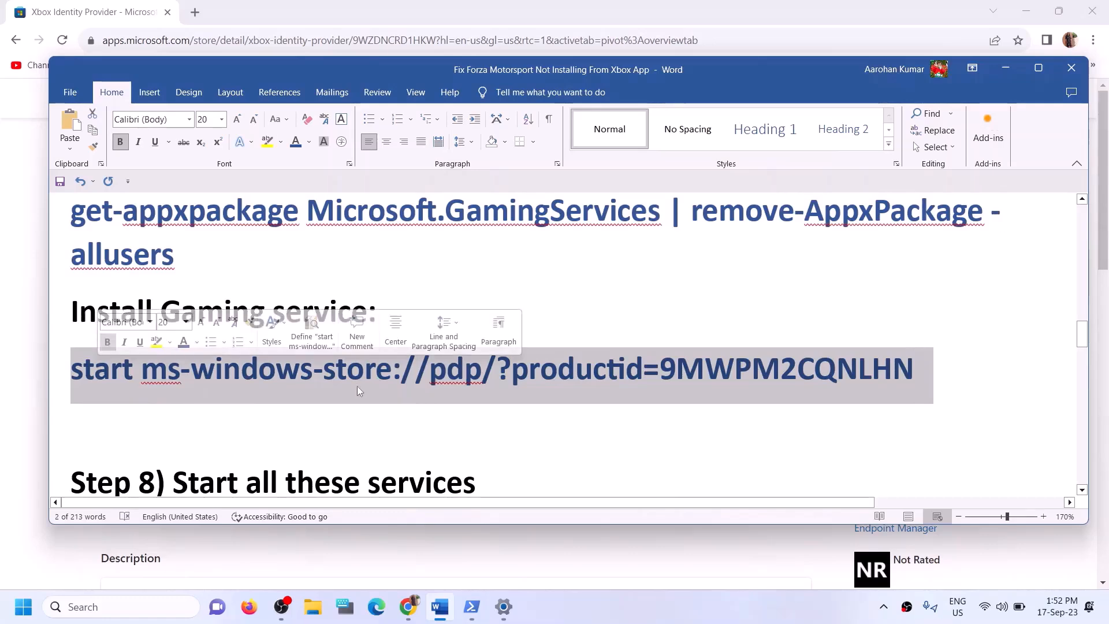
key("alt+Tab")
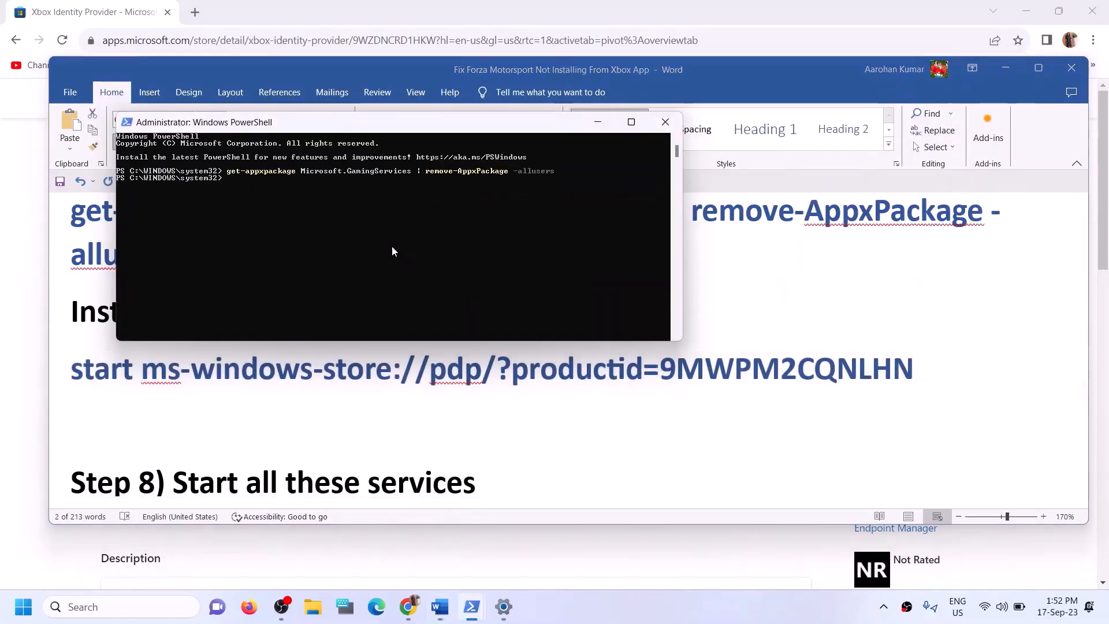
key("ctrl+v")
key("Return")
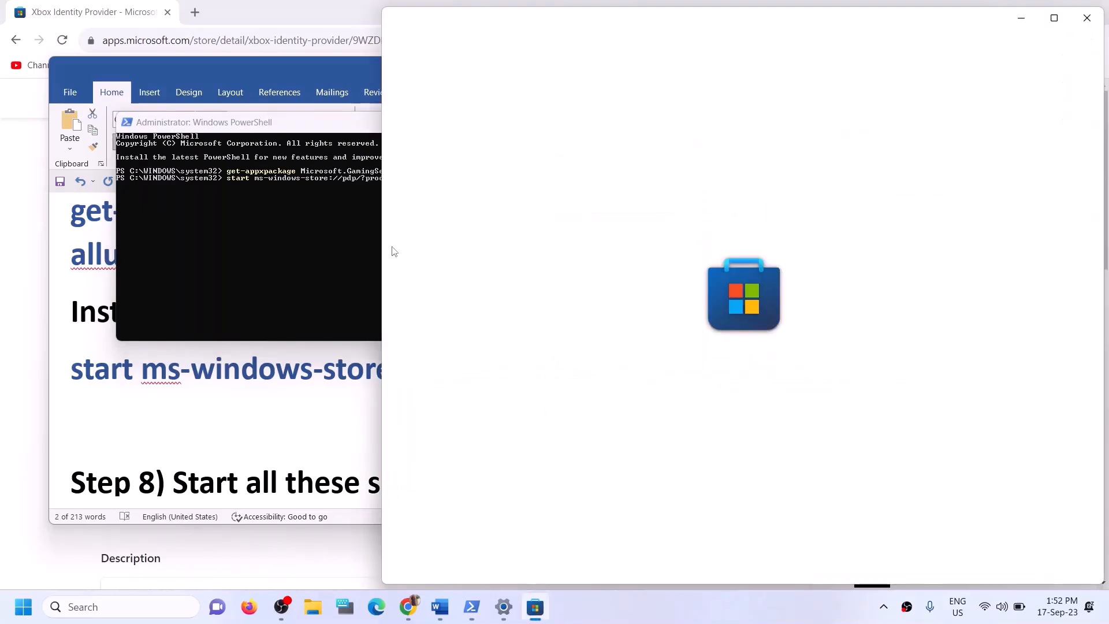
Install Gaming Services from the maximized Microsoft Store, approving the permission prompt, then return to the Word guide
left_click(1055, 18)
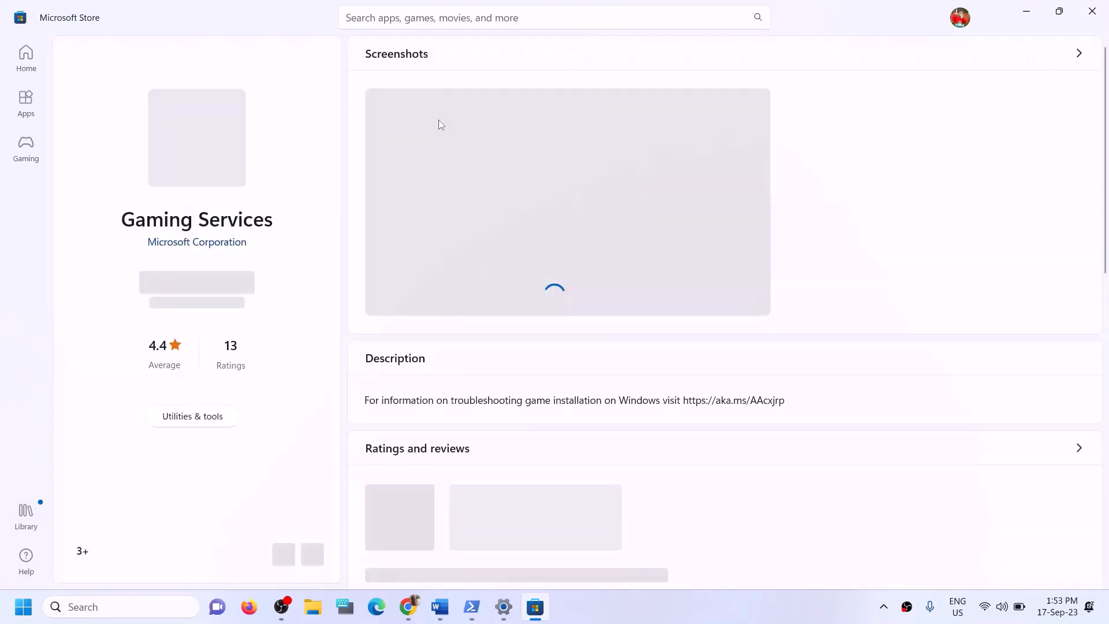
left_click(211, 295)
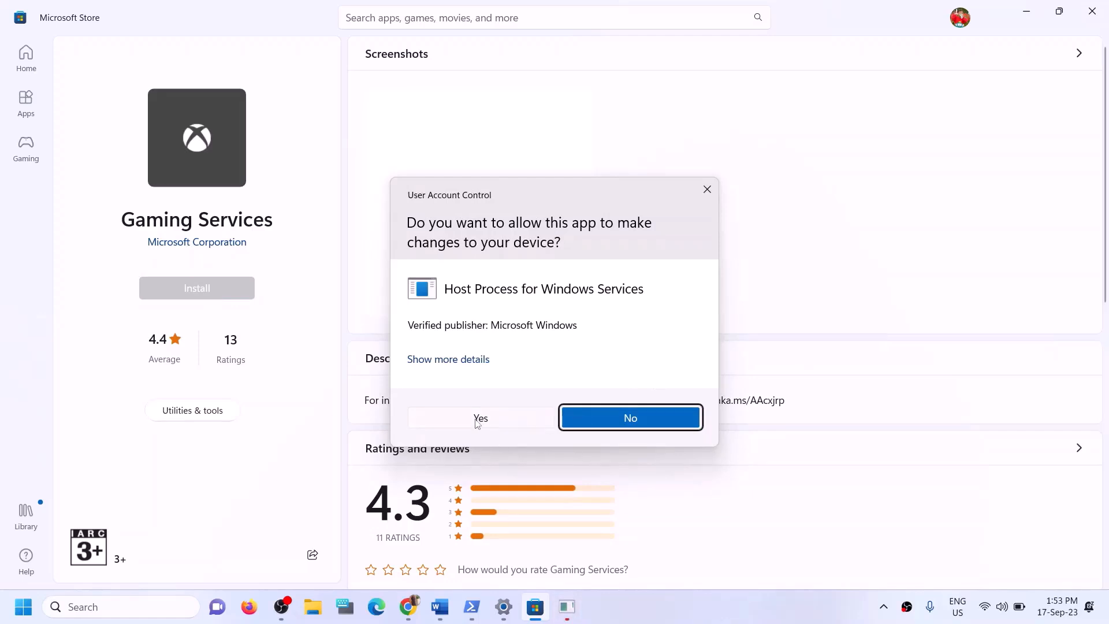
left_click(479, 420)
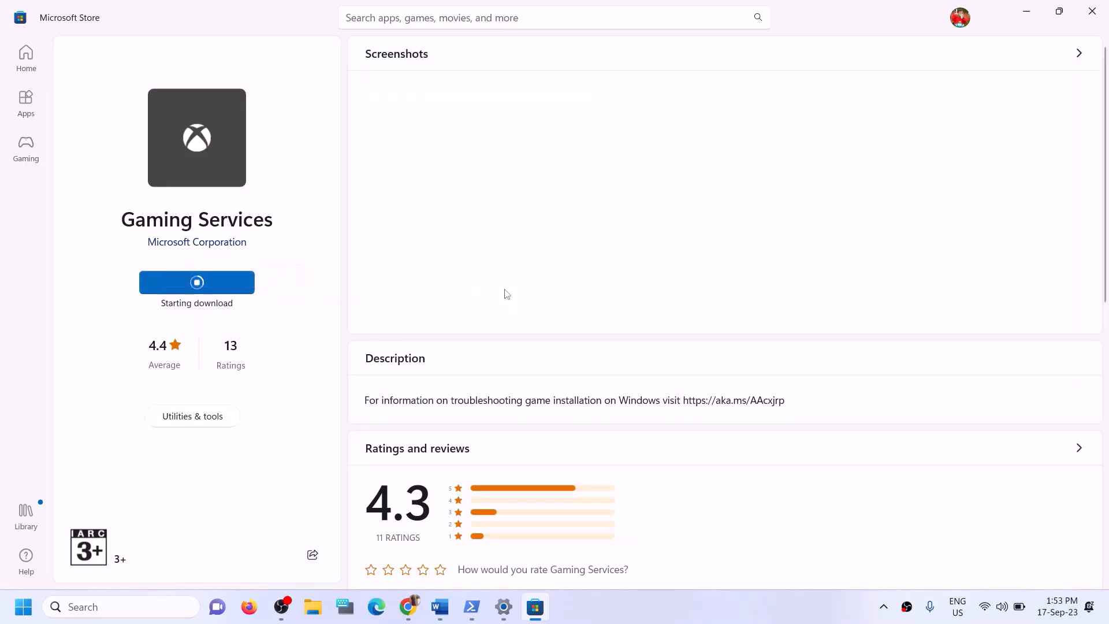
left_click(440, 606)
scroll(434, 447, "down", 6)
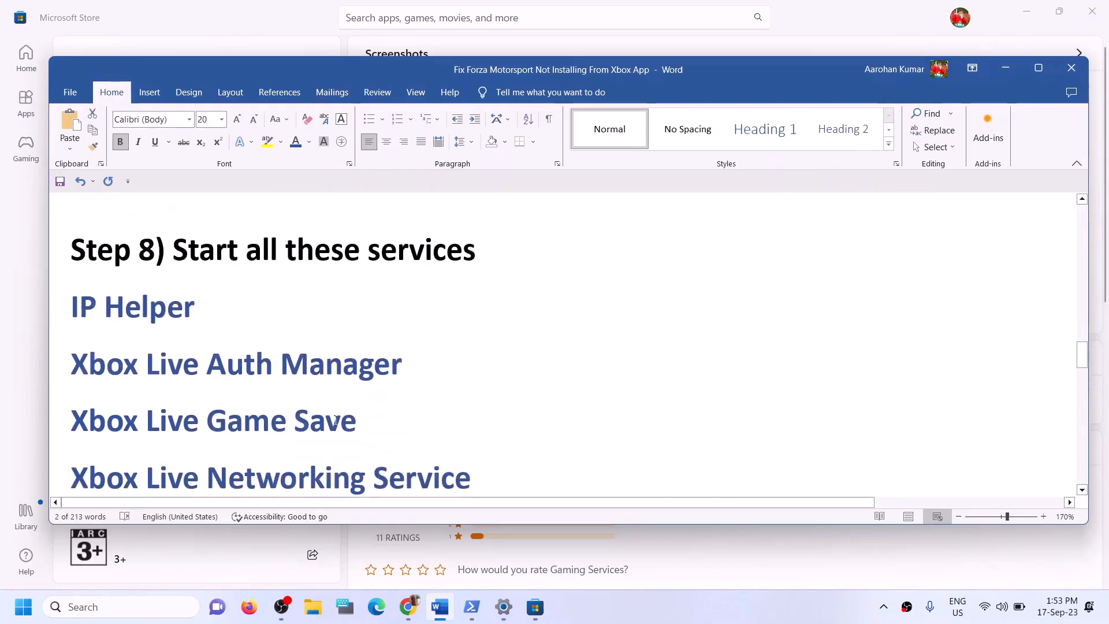
Highlight the Step 8 heading and open the Services console by searching 'services'
left_click_drag(171, 246, 533, 285)
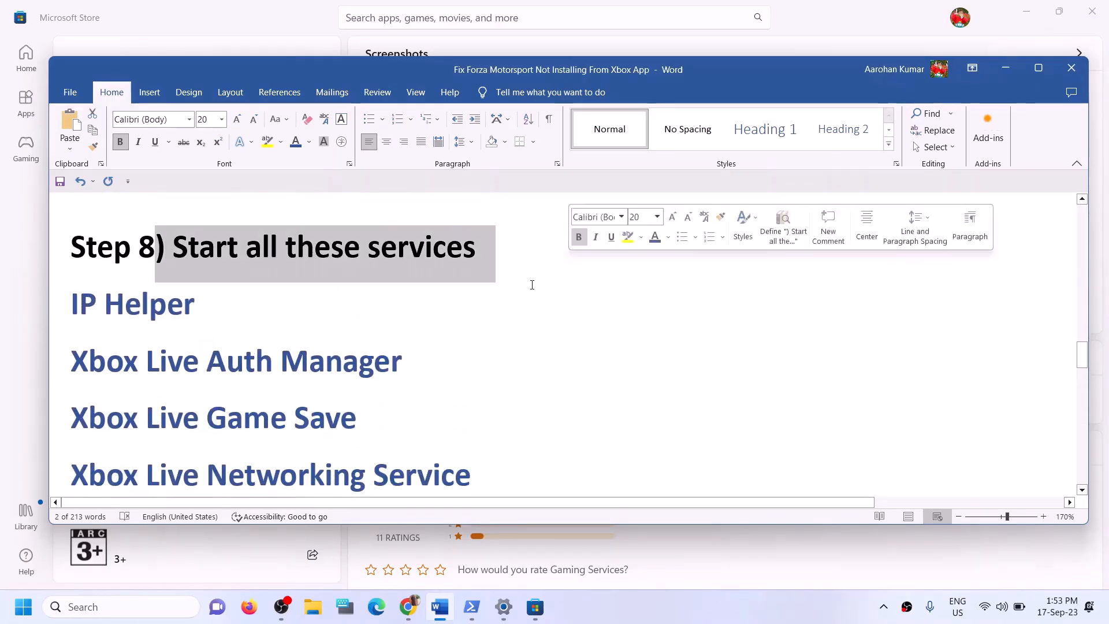
left_click(145, 607)
type("se")
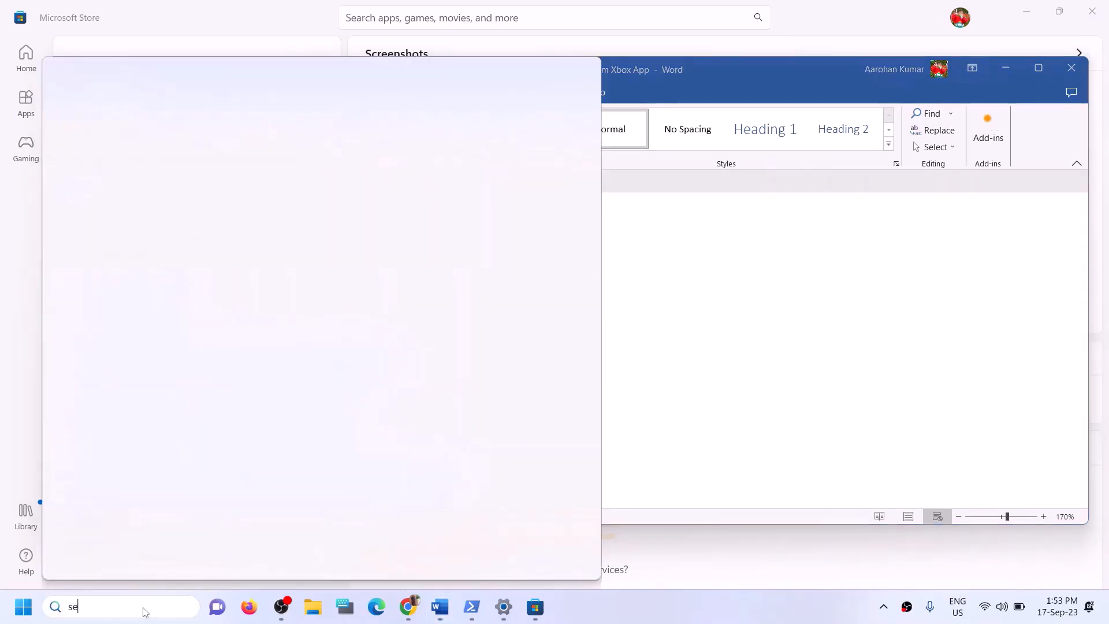
type("rvices")
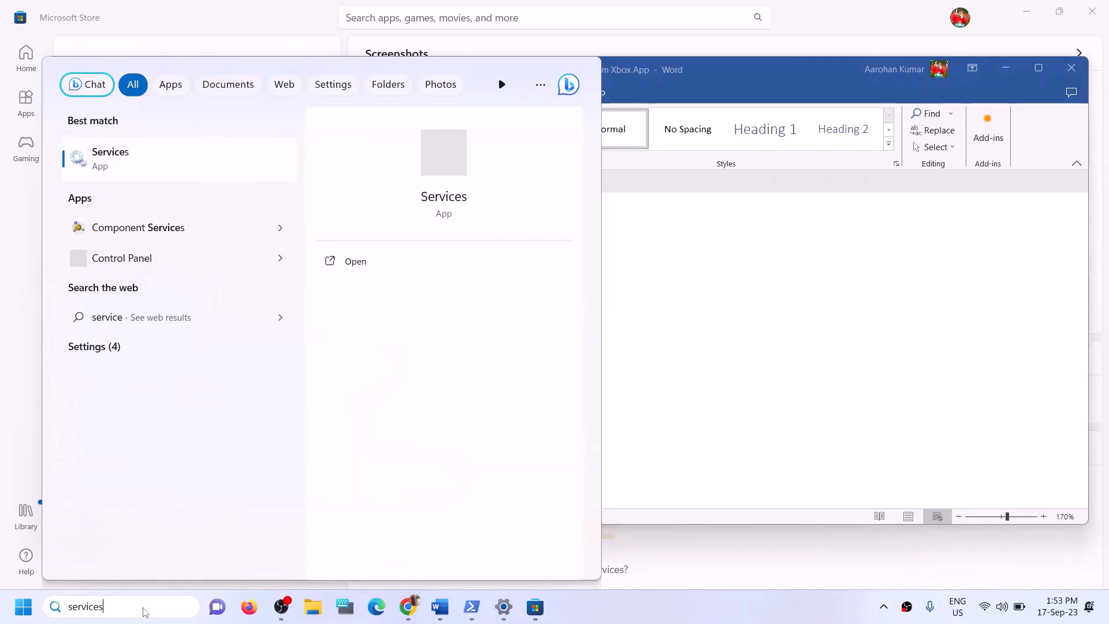
left_click(121, 159)
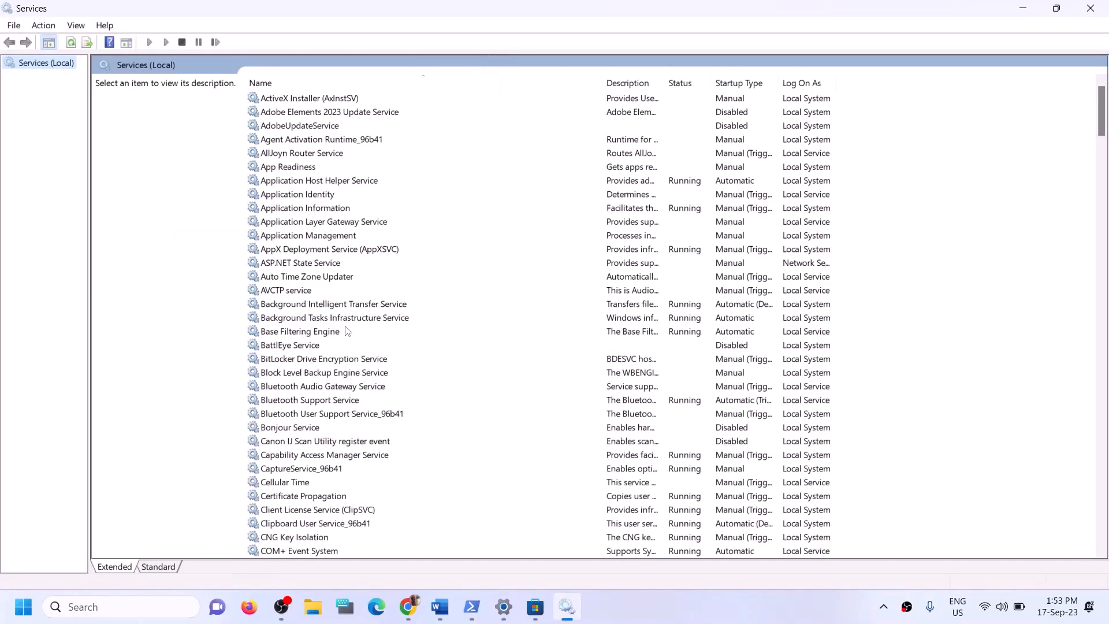
Set IP Helper's startup type to Automatic and apply it, then jump to the Xbox services
left_click(346, 375)
key("i")
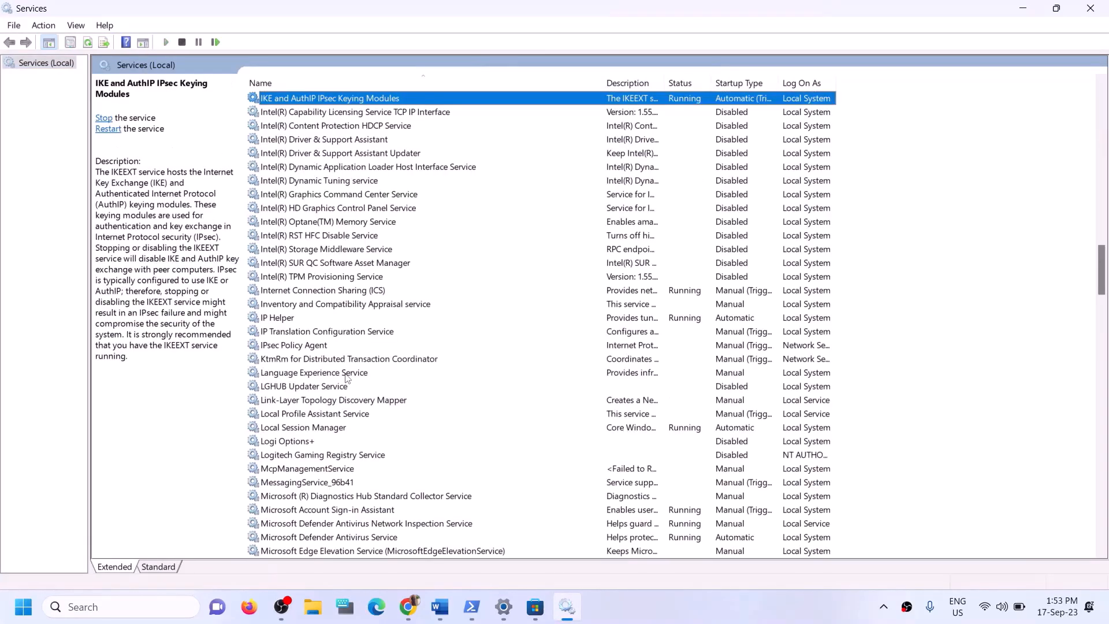
left_click(292, 323)
double_click(293, 322)
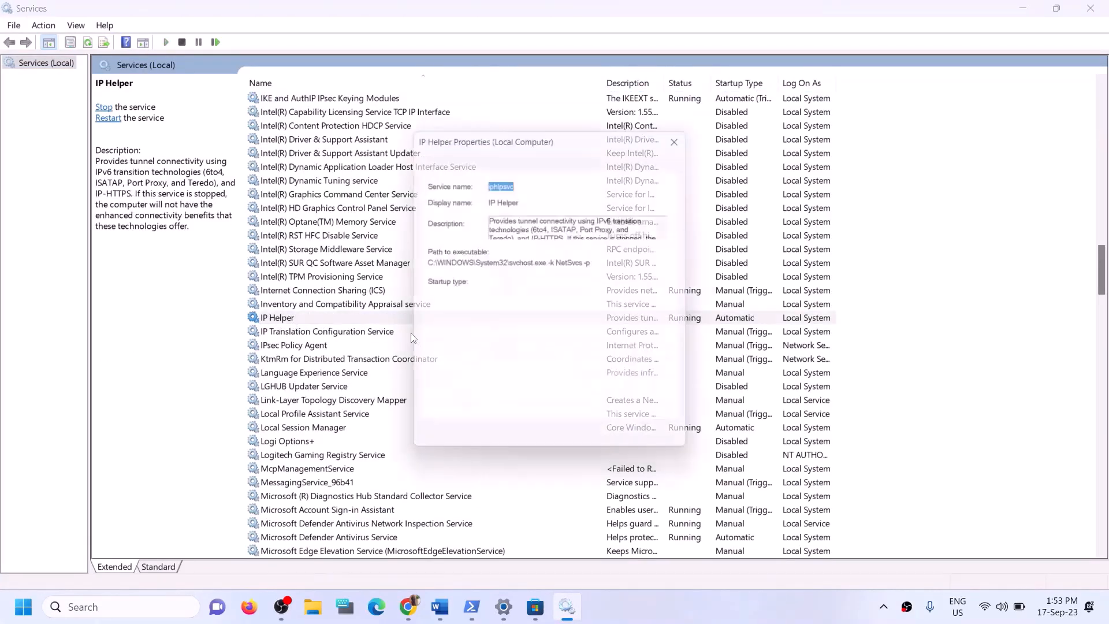
left_click(531, 285)
left_click(517, 316)
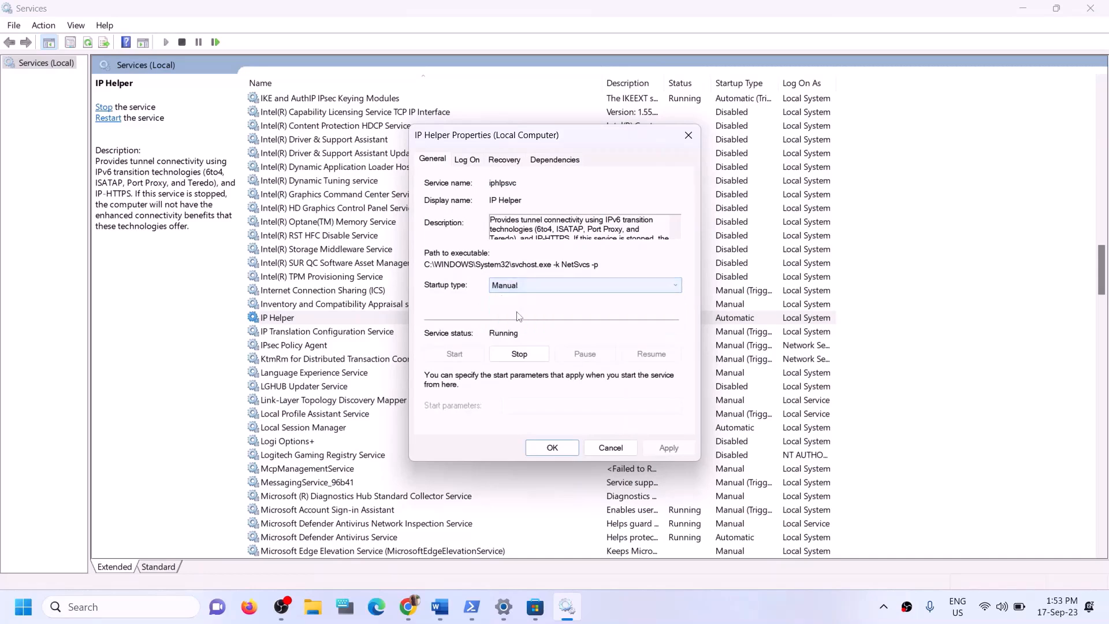
left_click(520, 285)
left_click(517, 307)
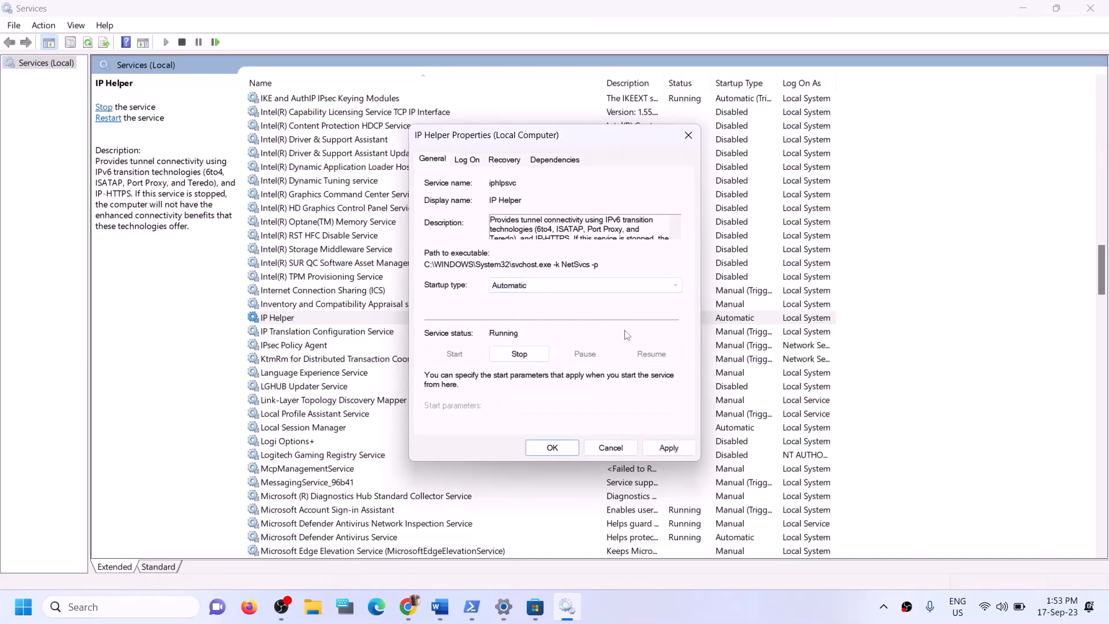
left_click(668, 448)
left_click(542, 447)
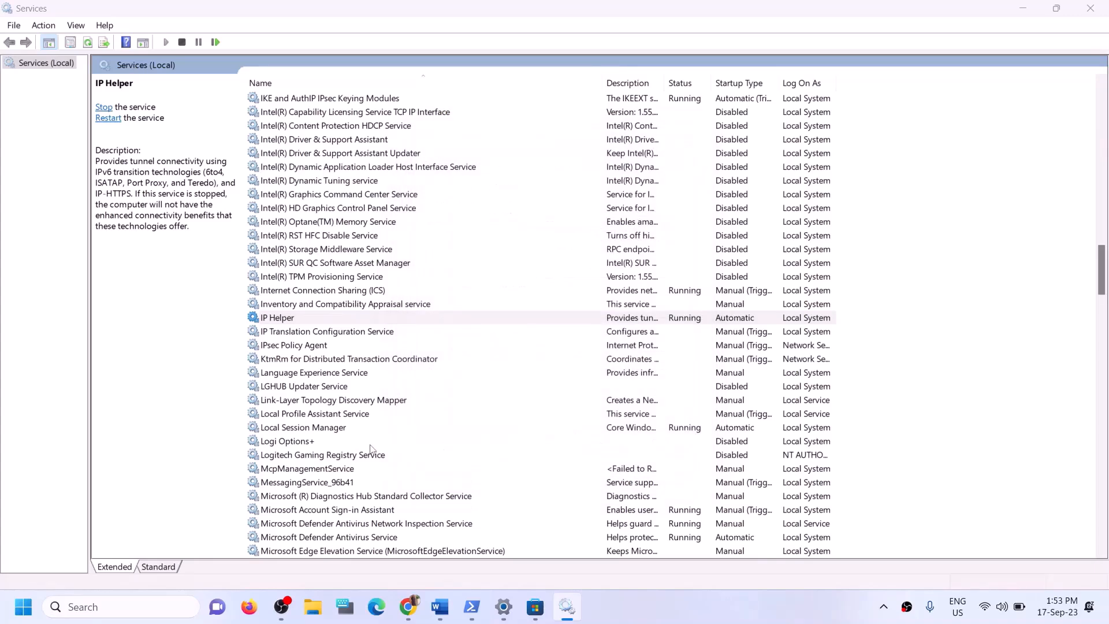
left_click(371, 444)
key("x")
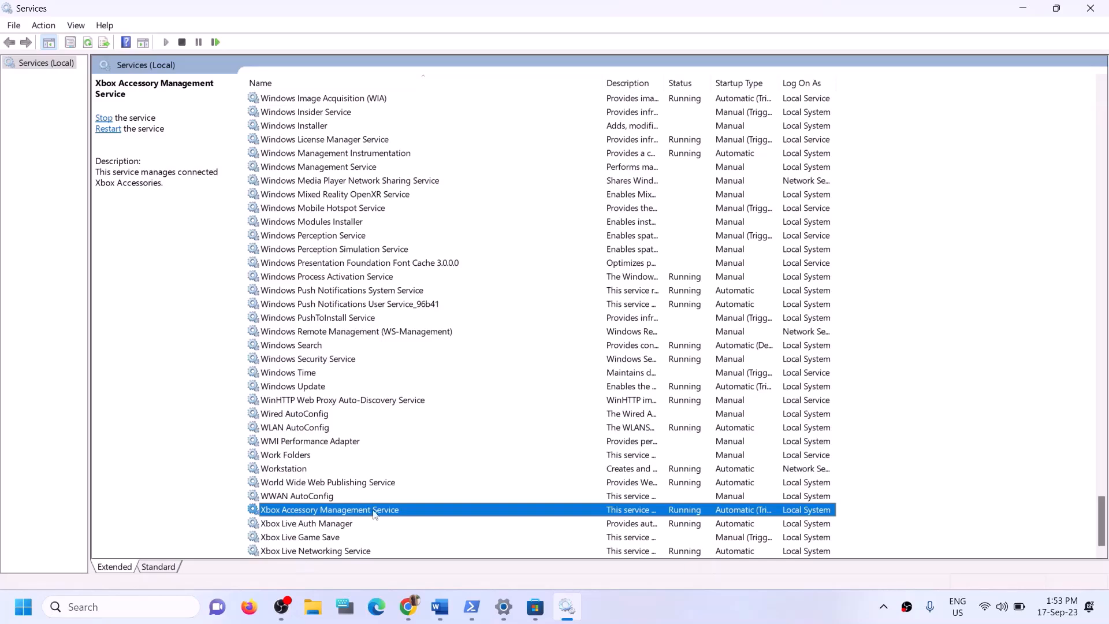
Keep Xbox Accessory Management Service and Xbox Live Auth Manager on Automatic startup
double_click(380, 511)
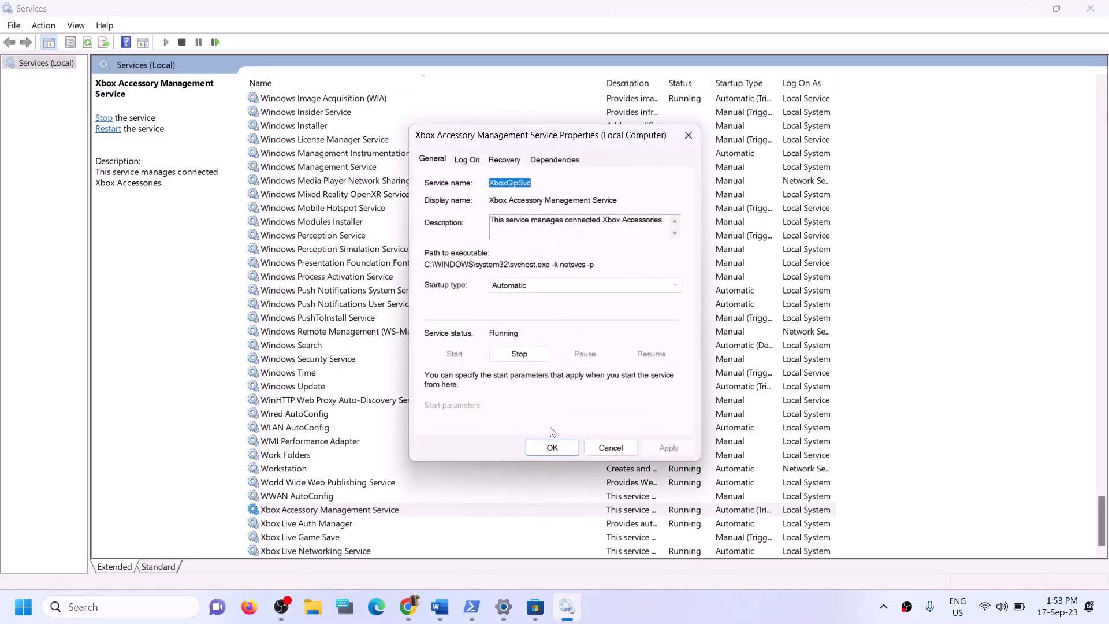
left_click(553, 289)
left_click(525, 308)
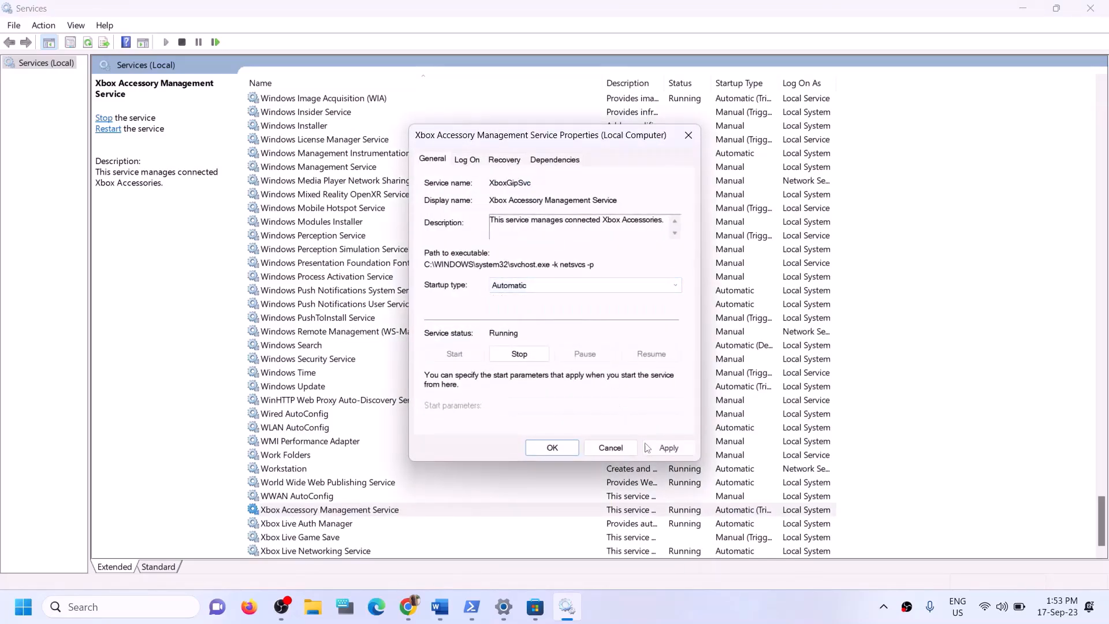
left_click(668, 449)
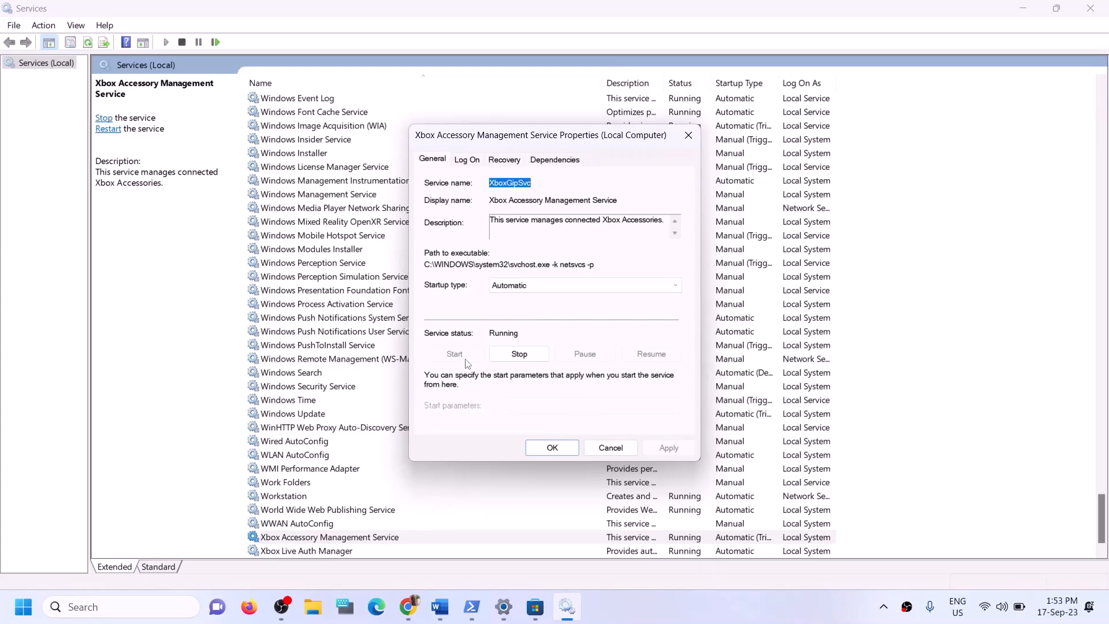
left_click(552, 448)
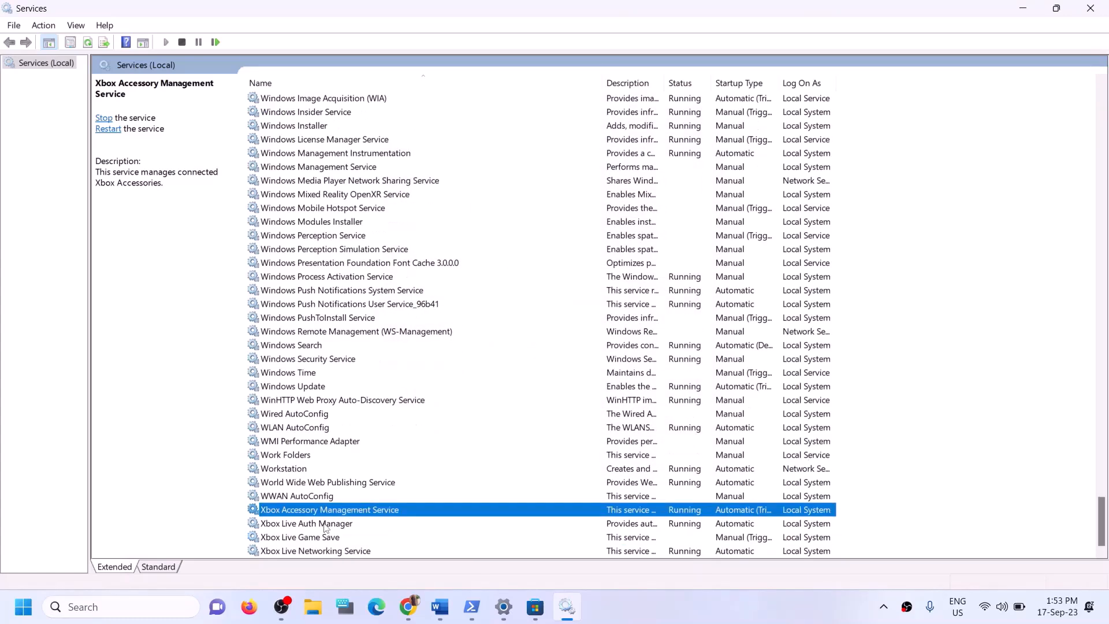
double_click(325, 528)
left_click(565, 286)
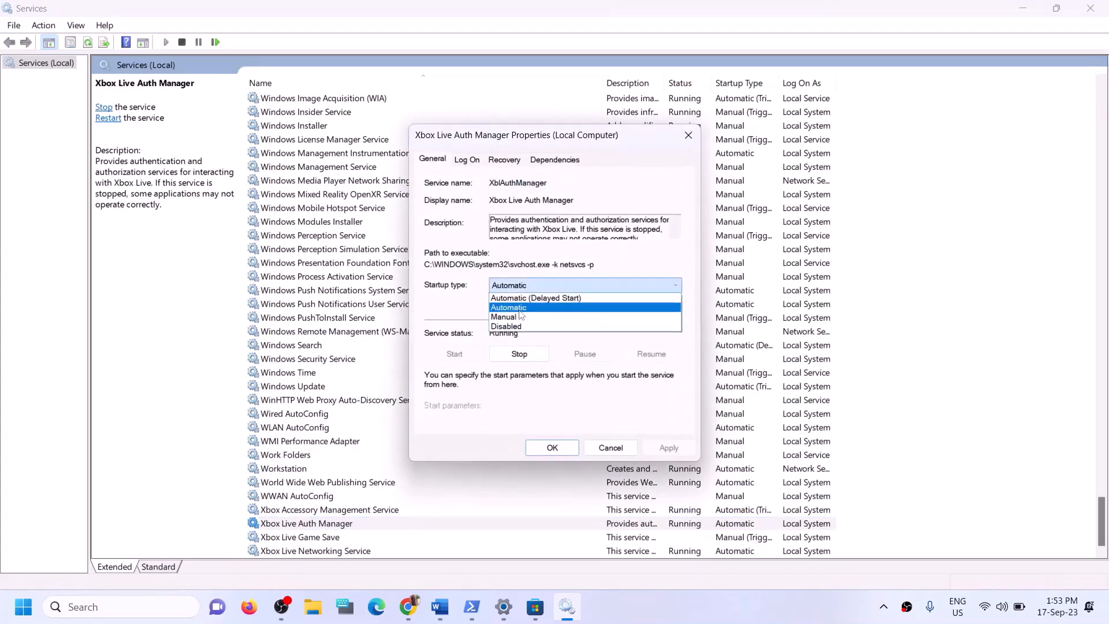
left_click(523, 296)
left_click(644, 444)
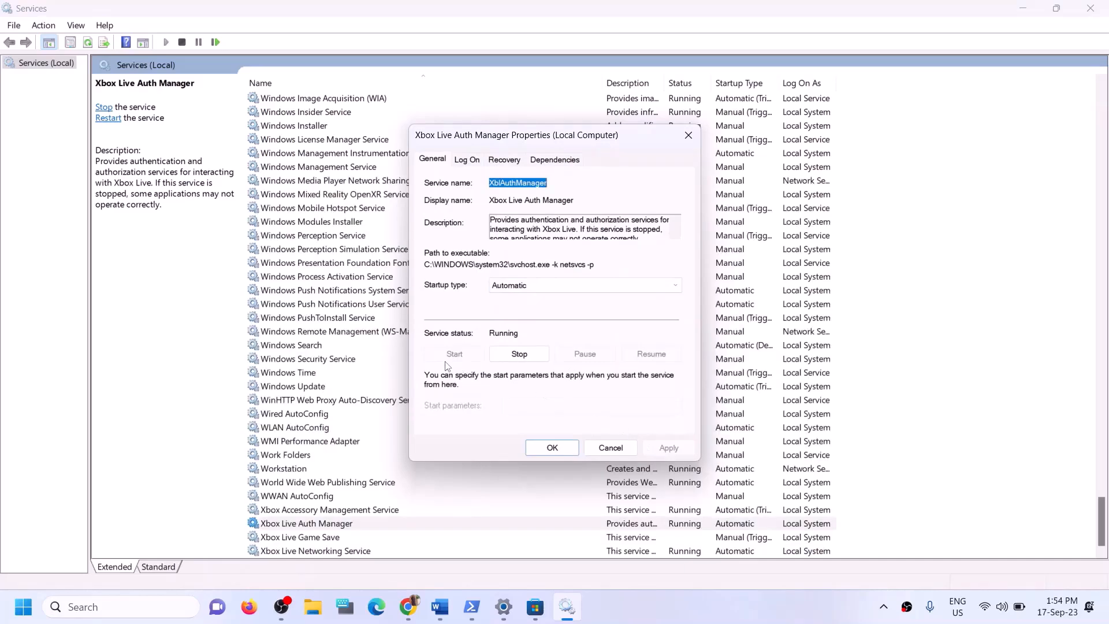
left_click(562, 450)
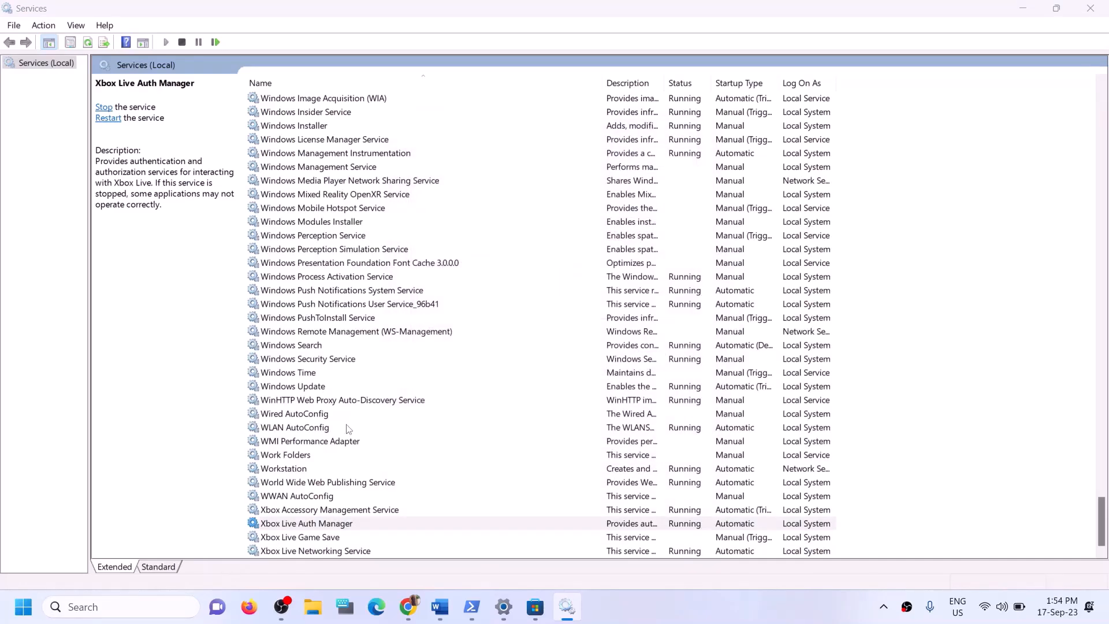
Switch Xbox Live Game Save to Automatic and start it; set Xbox Live Networking Service to Automatic
double_click(313, 538)
left_click(543, 286)
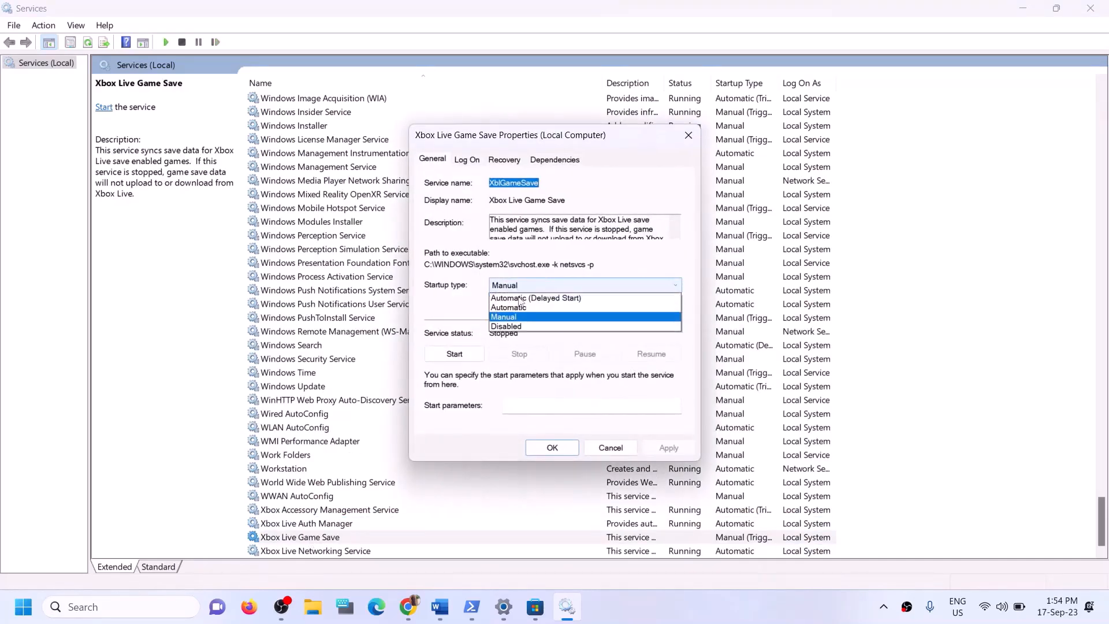
left_click(509, 307)
left_click(668, 448)
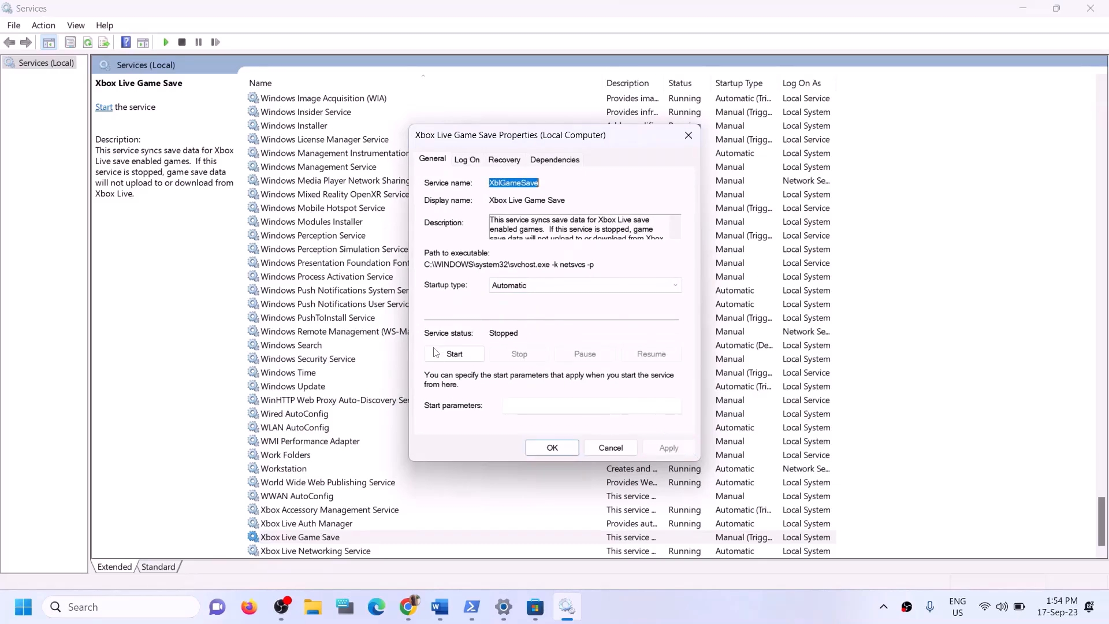
left_click(456, 355)
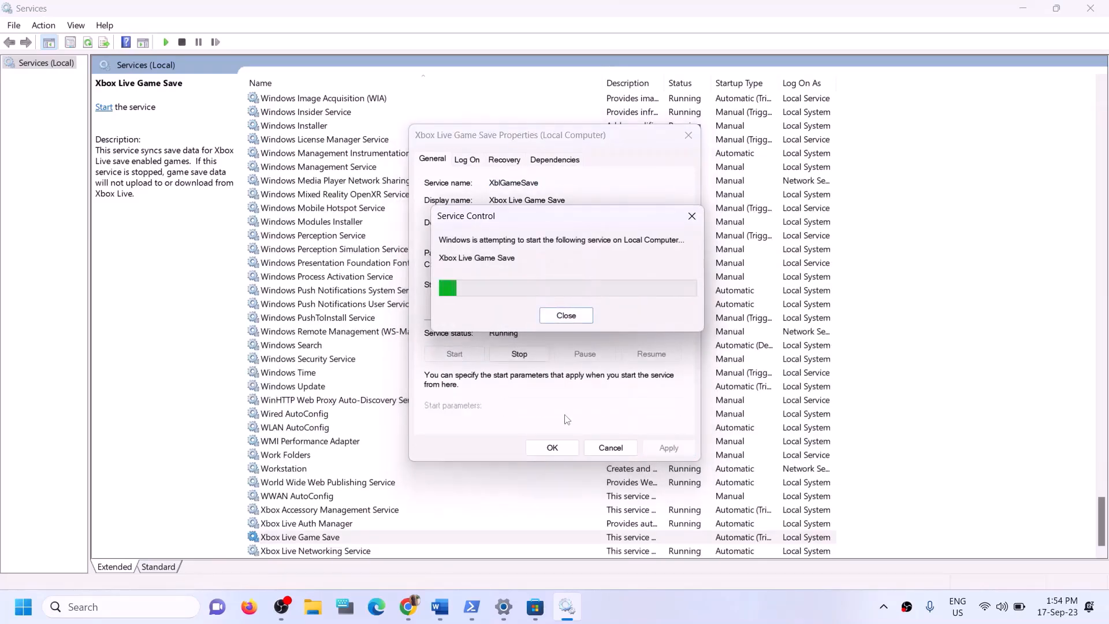
left_click(551, 453)
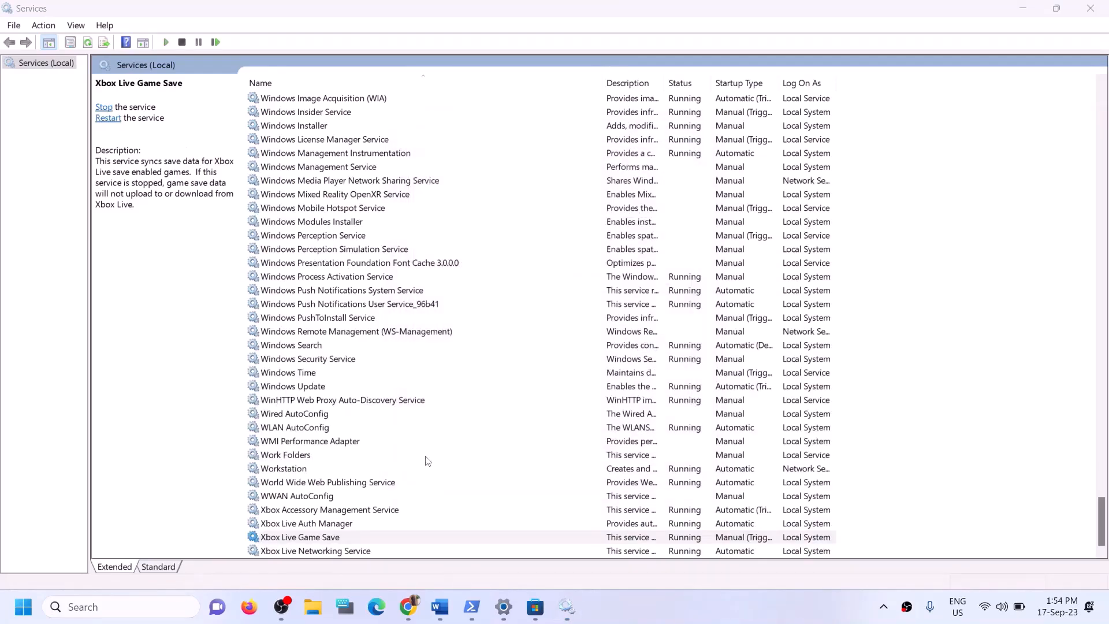
double_click(338, 552)
left_click(527, 286)
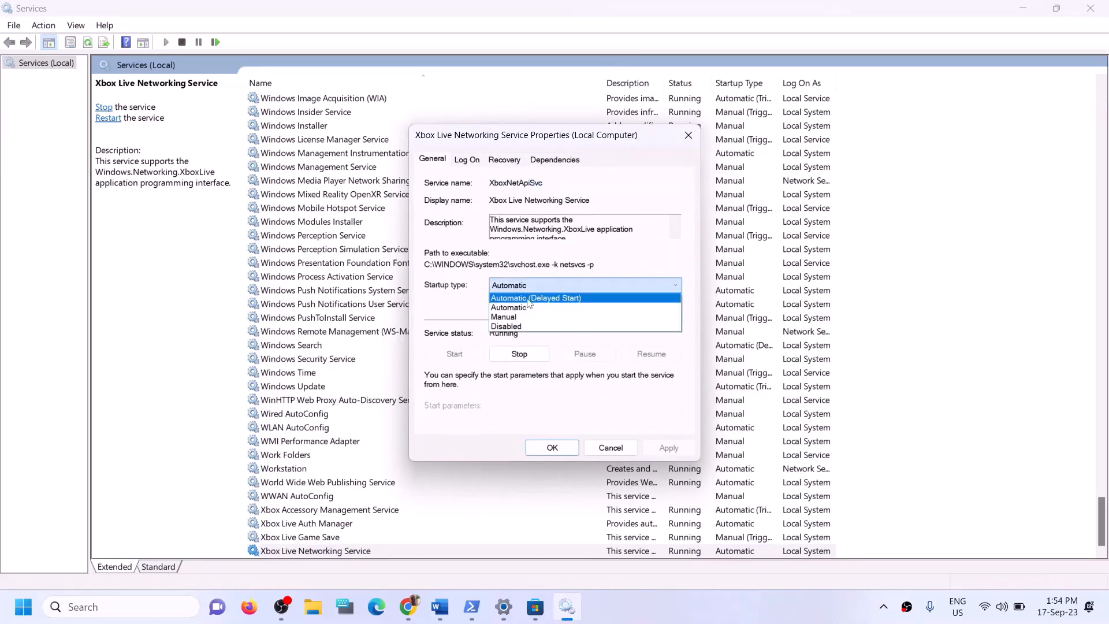
left_click(520, 307)
left_click(667, 448)
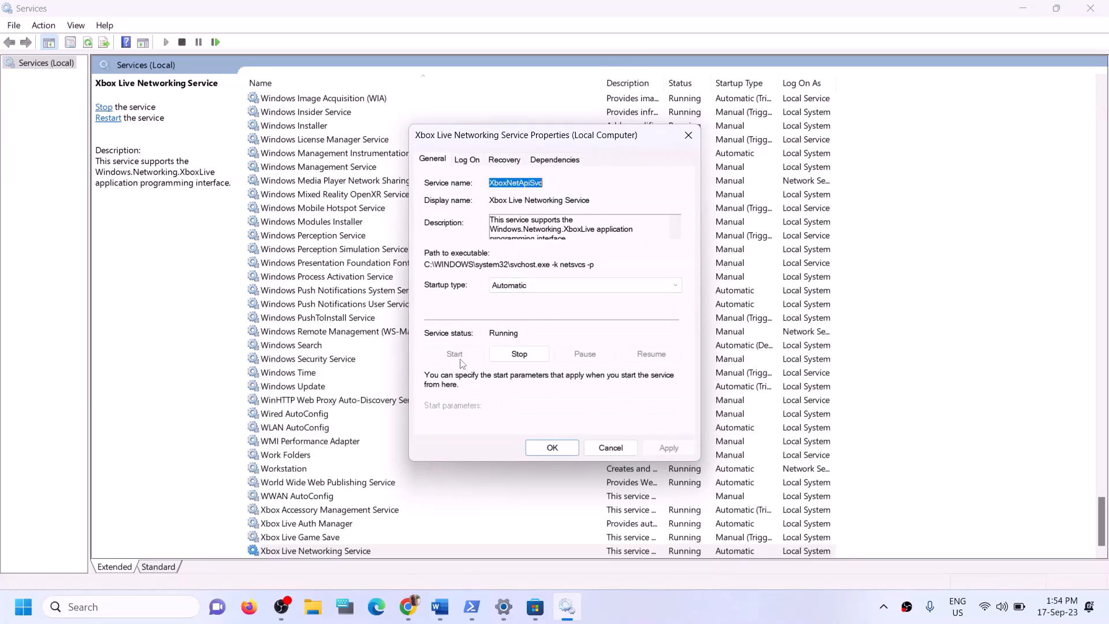
Close the networking service properties and confirm Windows Update's startup type as Automatic
left_click(542, 446)
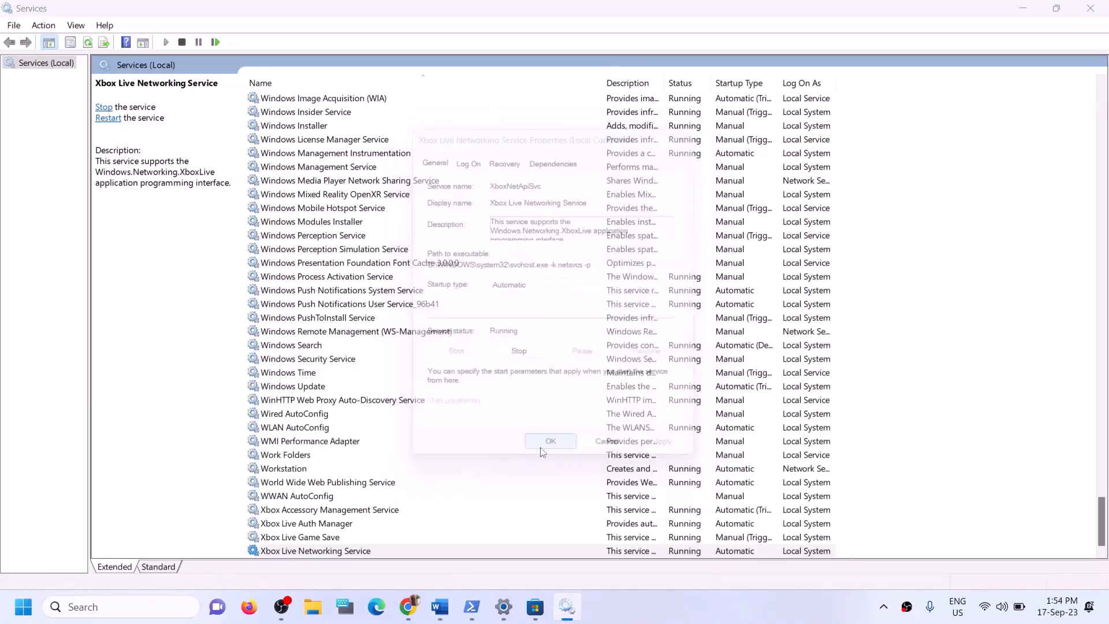
left_click(320, 387)
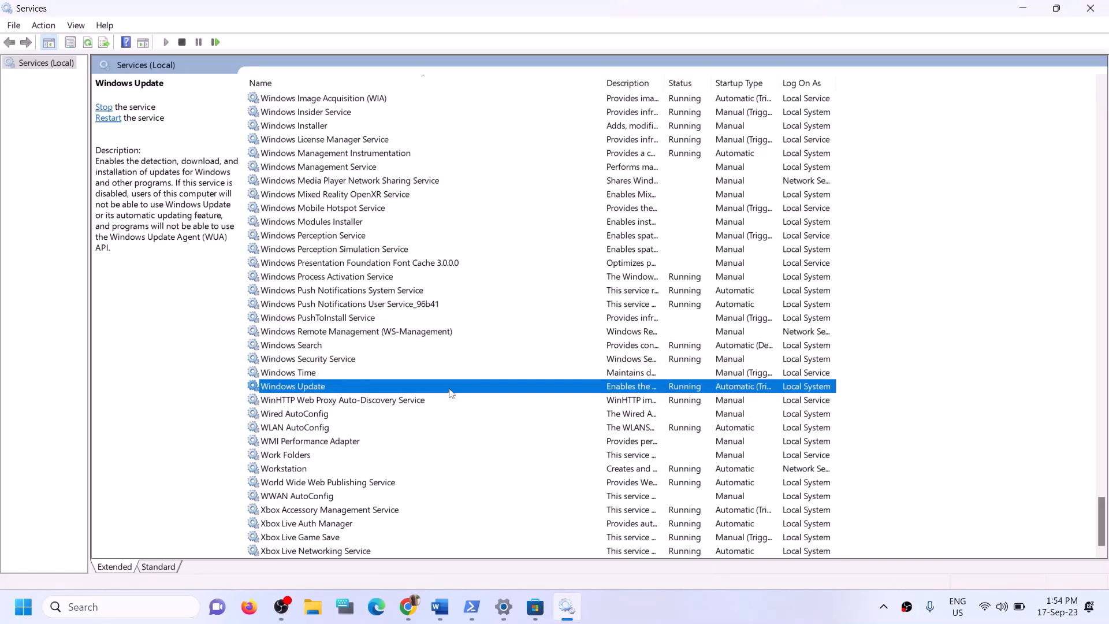
double_click(452, 393)
left_click(578, 285)
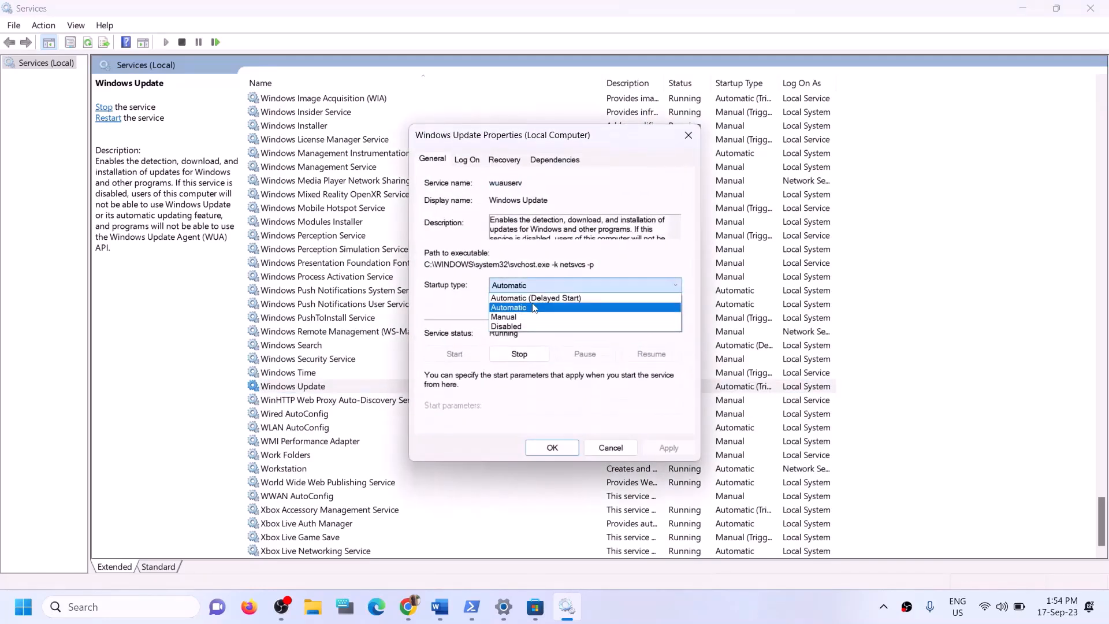
left_click(534, 307)
left_click(669, 449)
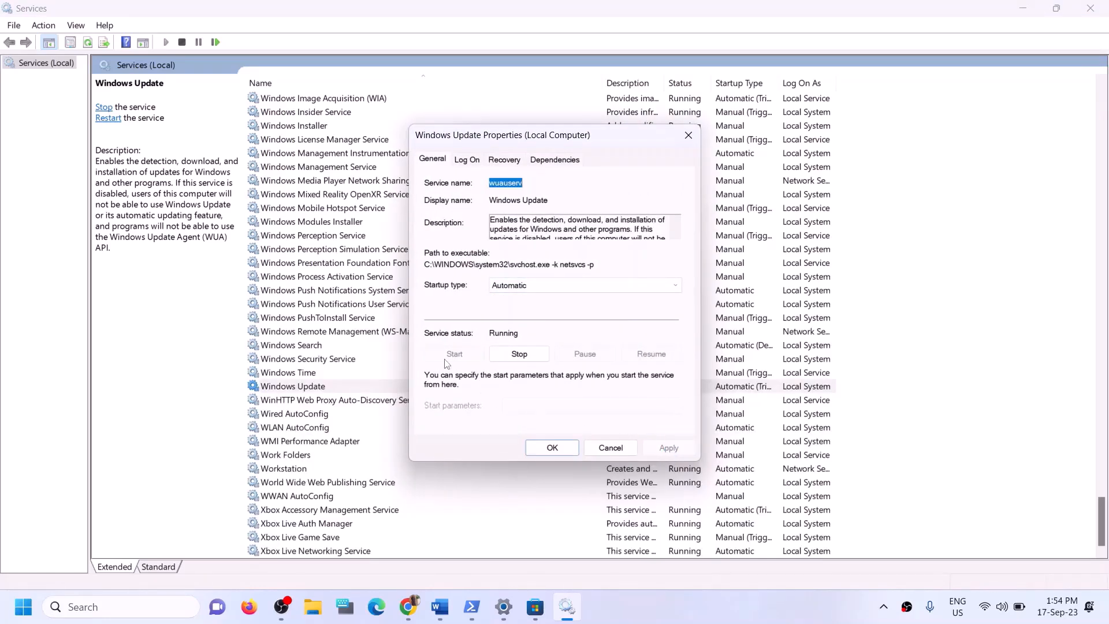
left_click(552, 448)
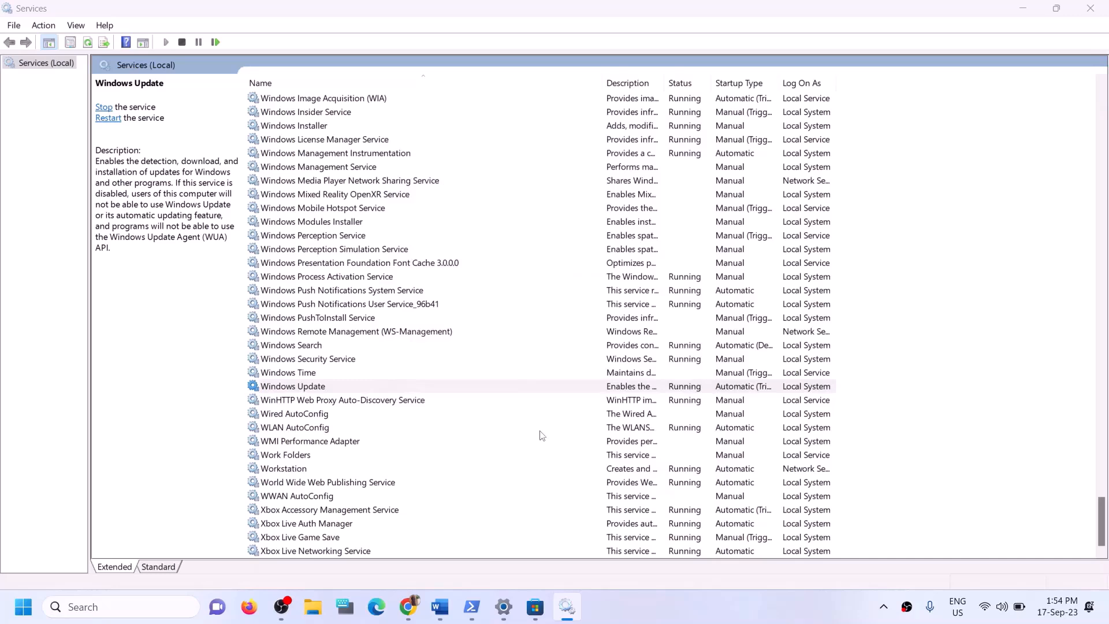
left_click(376, 304)
Jump to the two Gaming Services entries and stop both services
key("g")
scroll(448, 306, "up", 3)
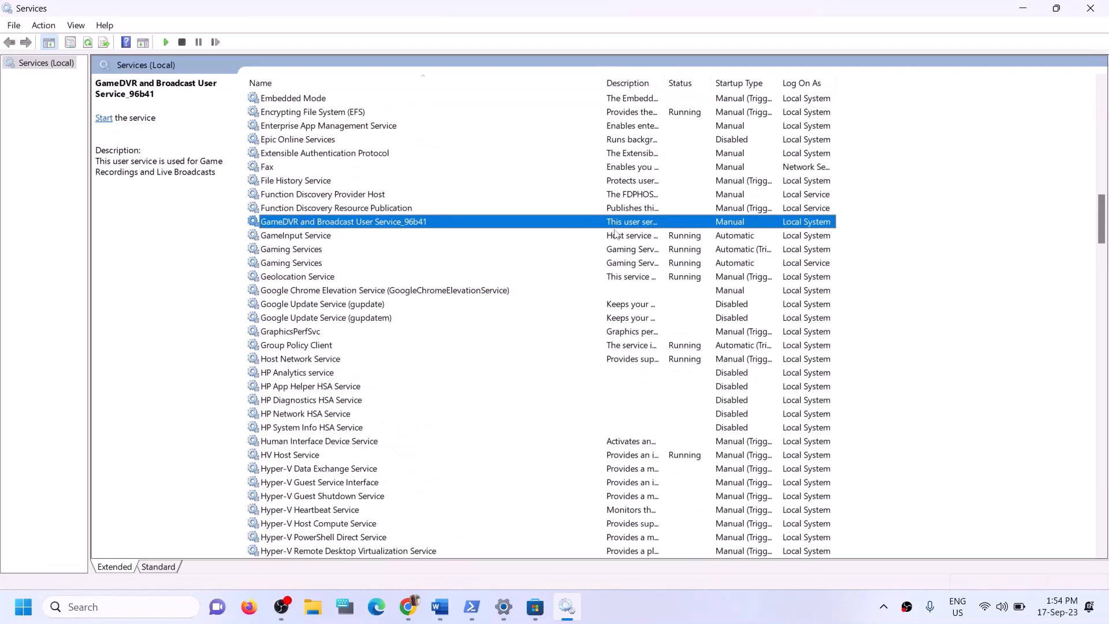
left_click(672, 252)
left_click(667, 263)
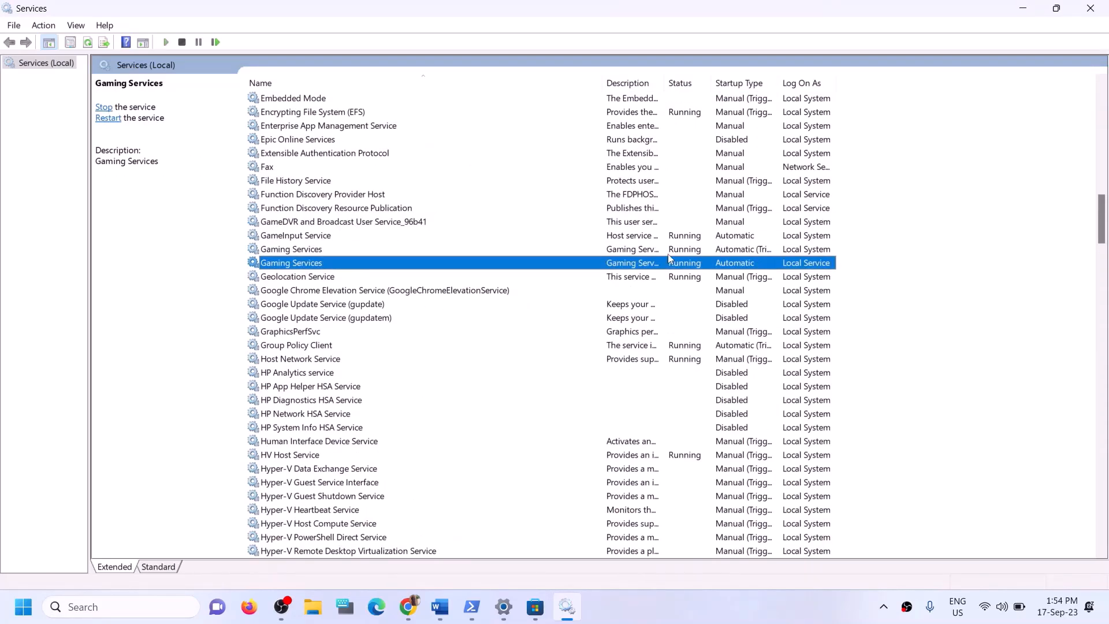
left_click(668, 253)
left_click(678, 262)
left_click(679, 253)
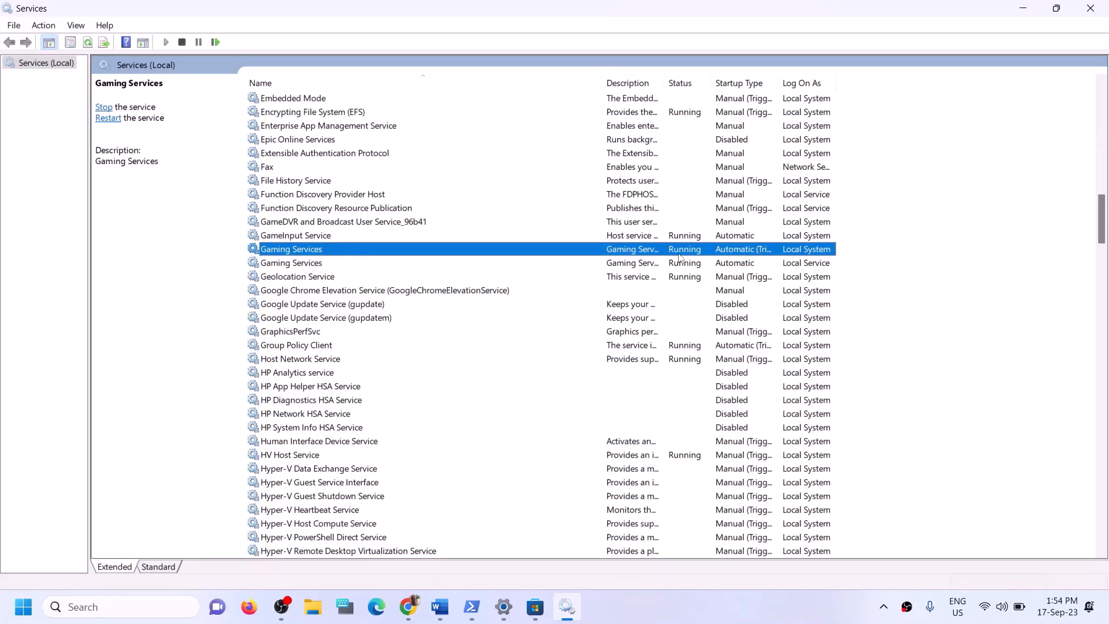
left_click(676, 263)
left_click(677, 253)
right_click(676, 253)
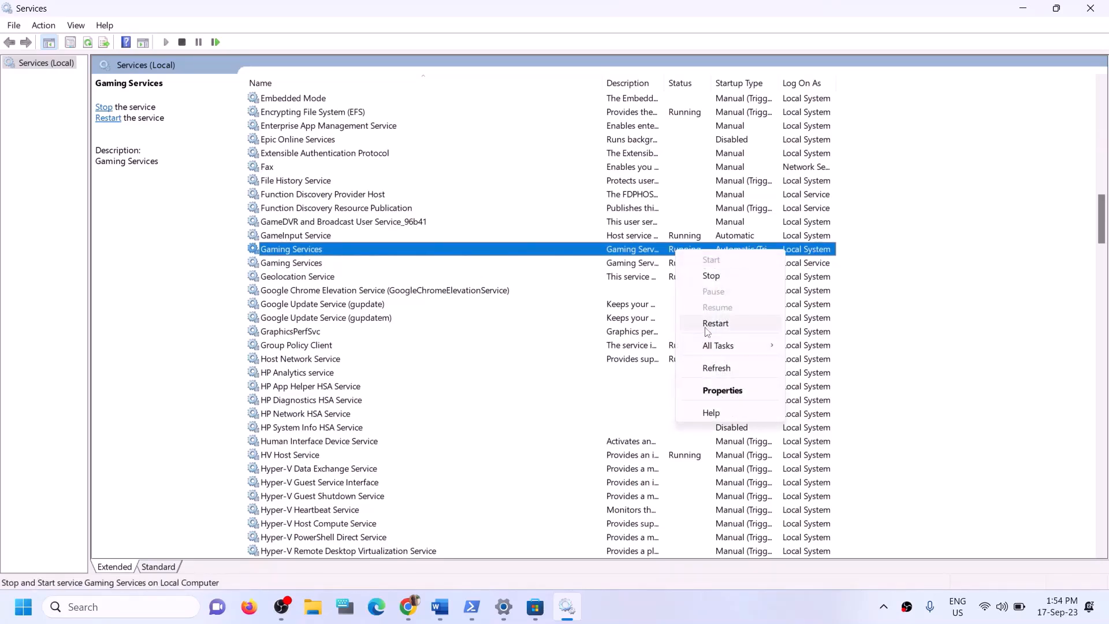
left_click(640, 251)
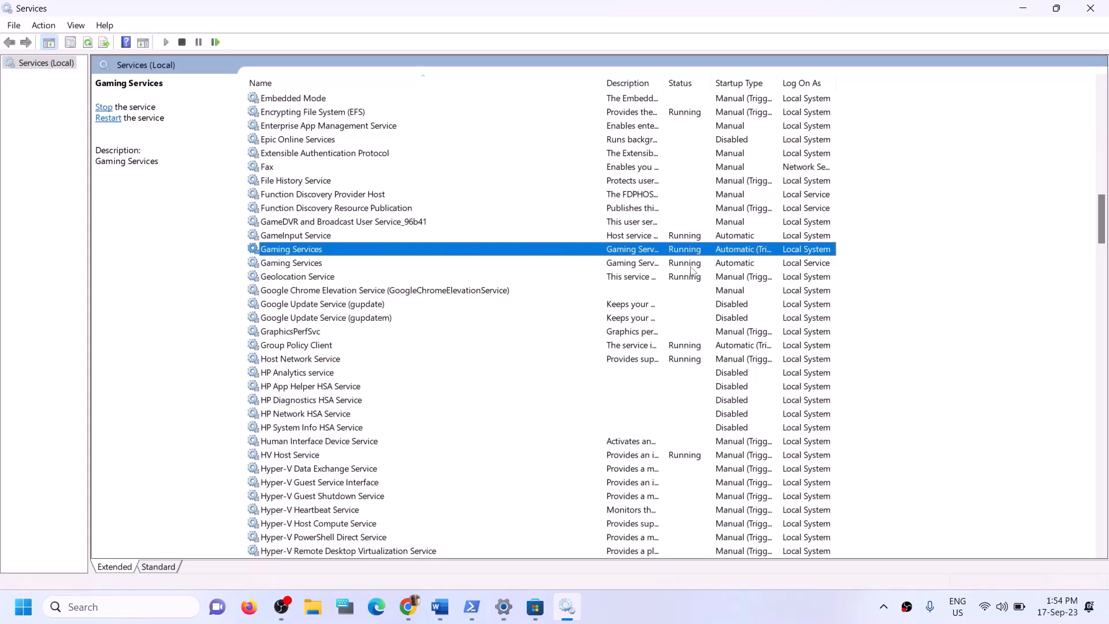
right_click(683, 251)
left_click(715, 278)
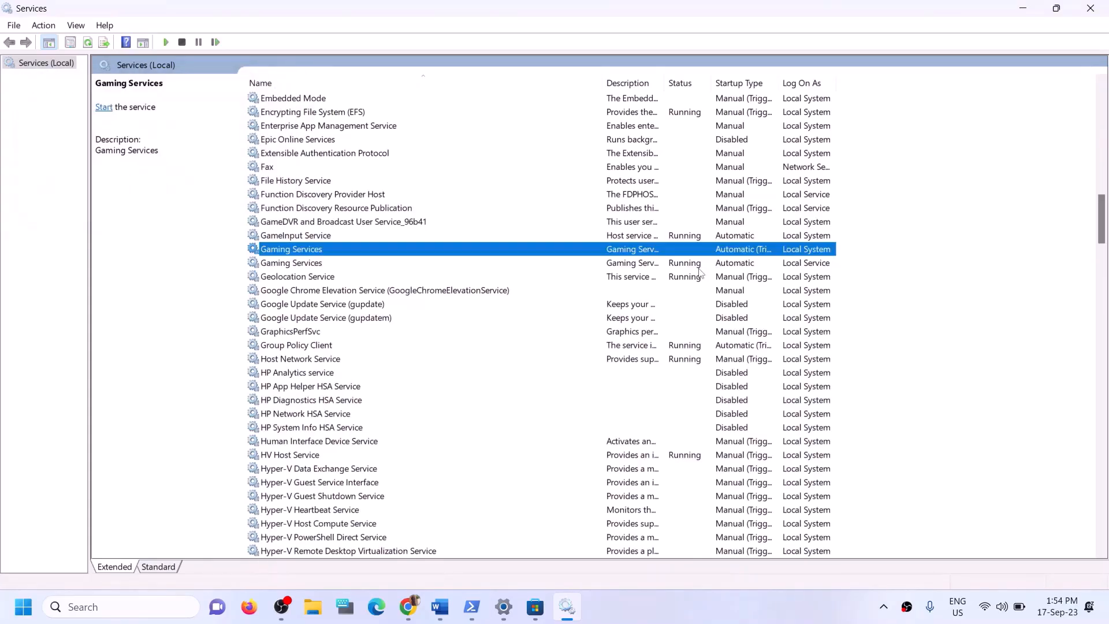
left_click(645, 265)
right_click(645, 267)
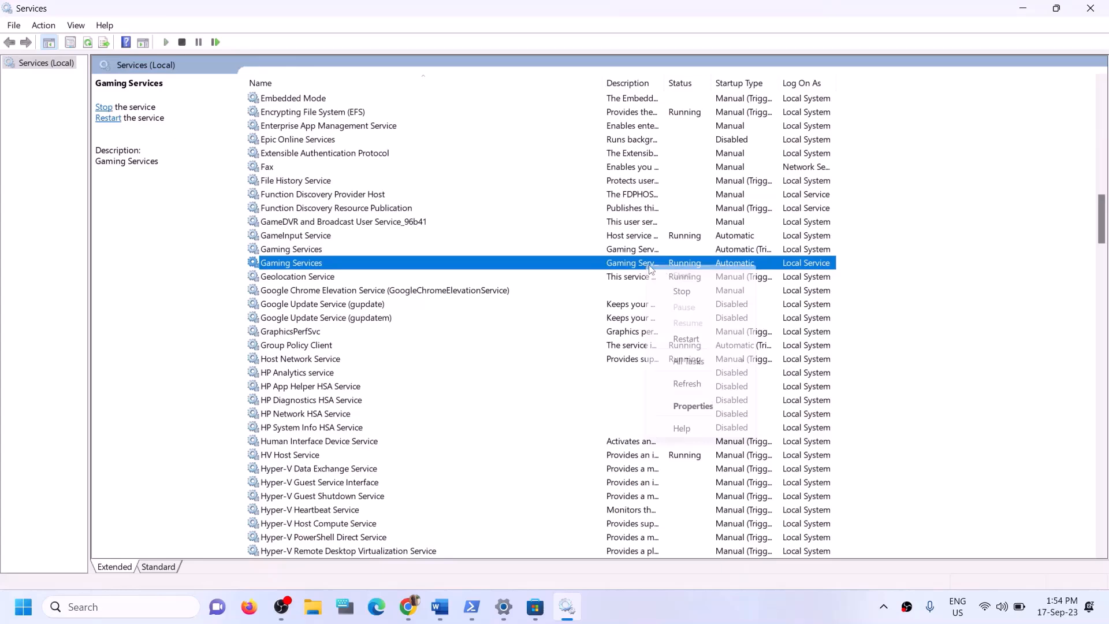
left_click(698, 287)
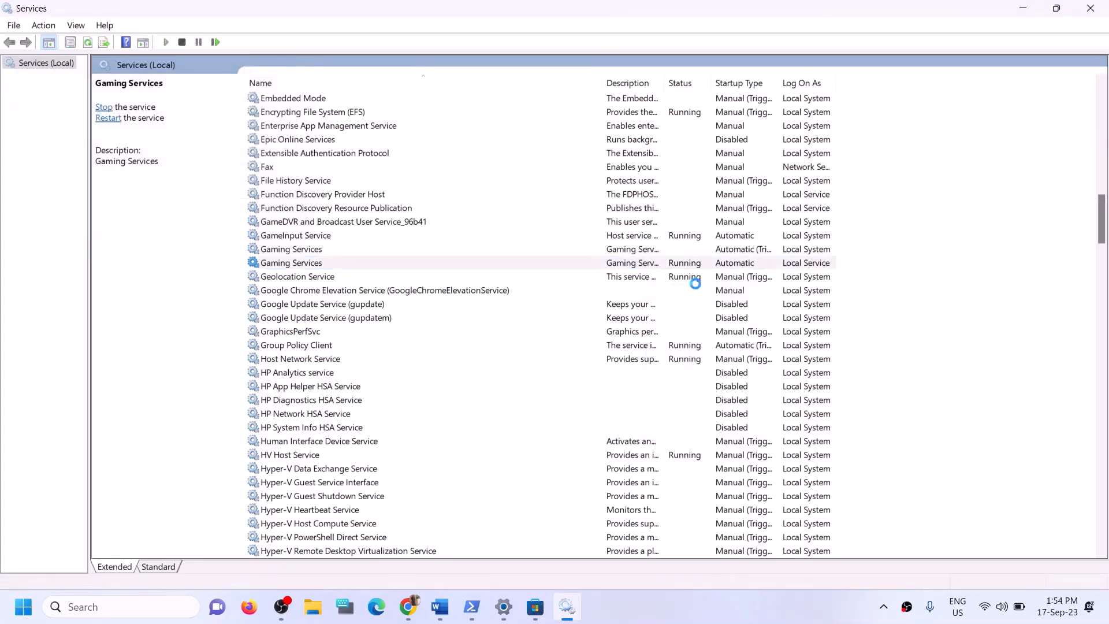
Start both Gaming Services entries again so each shows Running
left_click(610, 252)
right_click(632, 257)
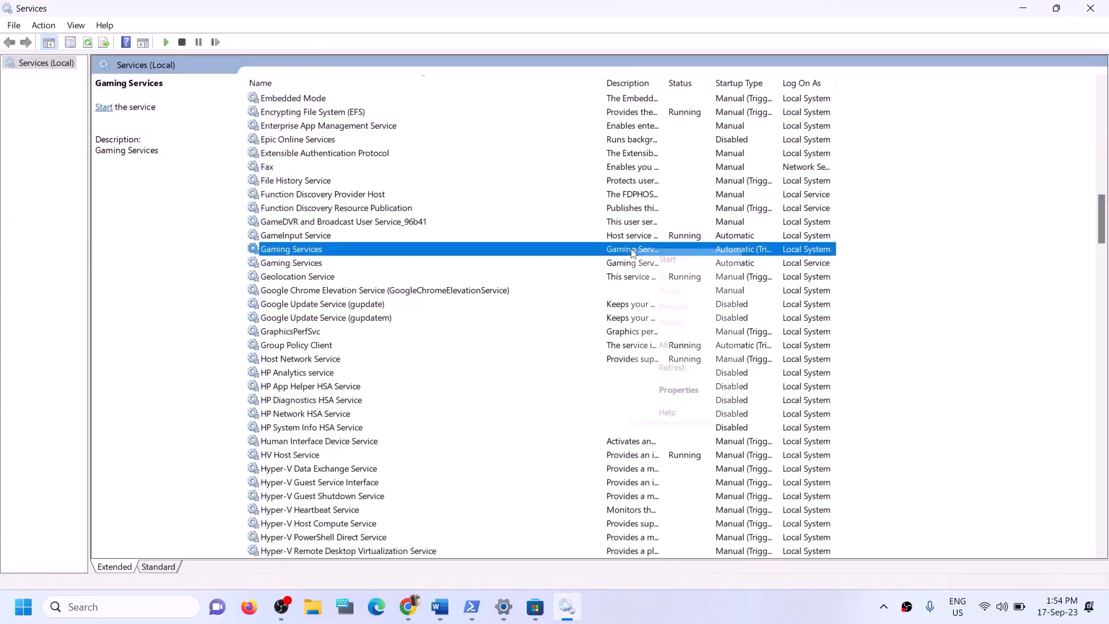
left_click(314, 264)
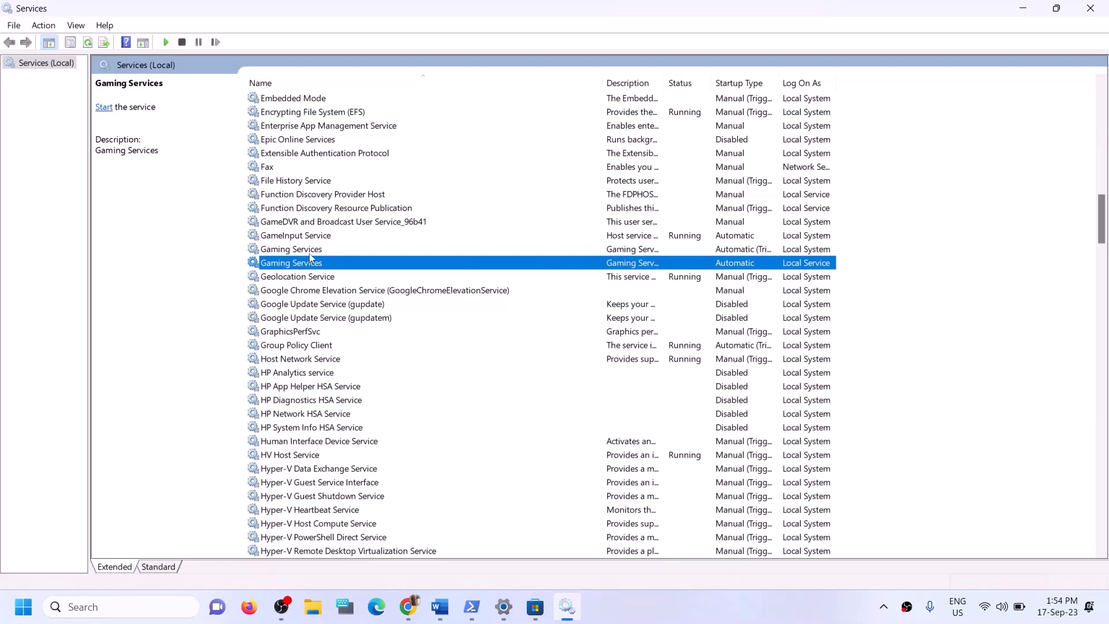
left_click(310, 253)
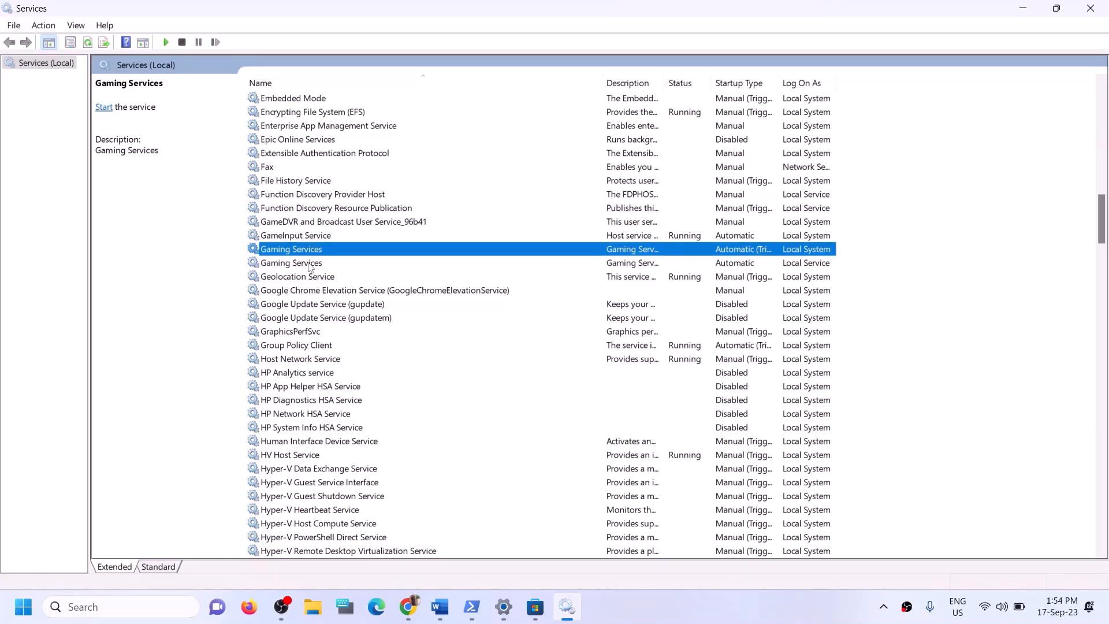
left_click(310, 264)
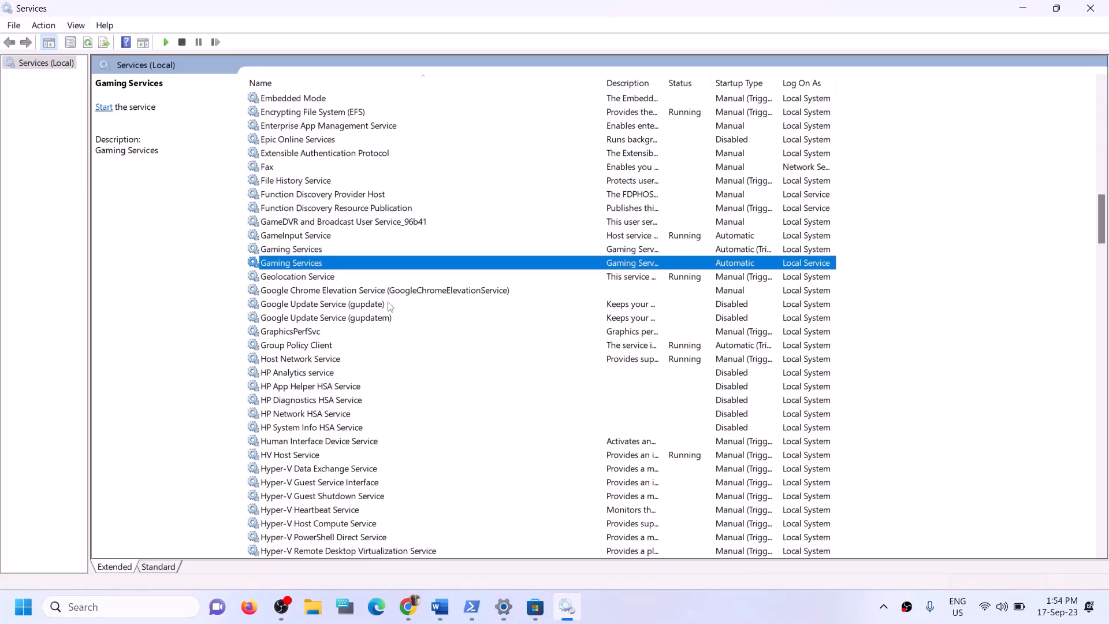
left_click(619, 251)
right_click(626, 250)
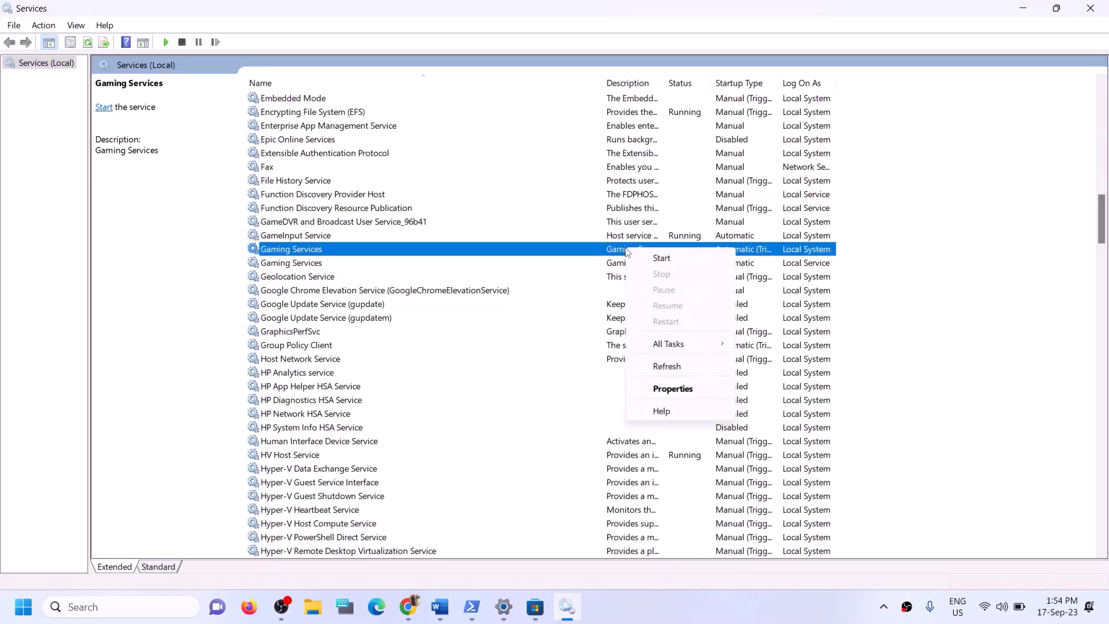
left_click(661, 259)
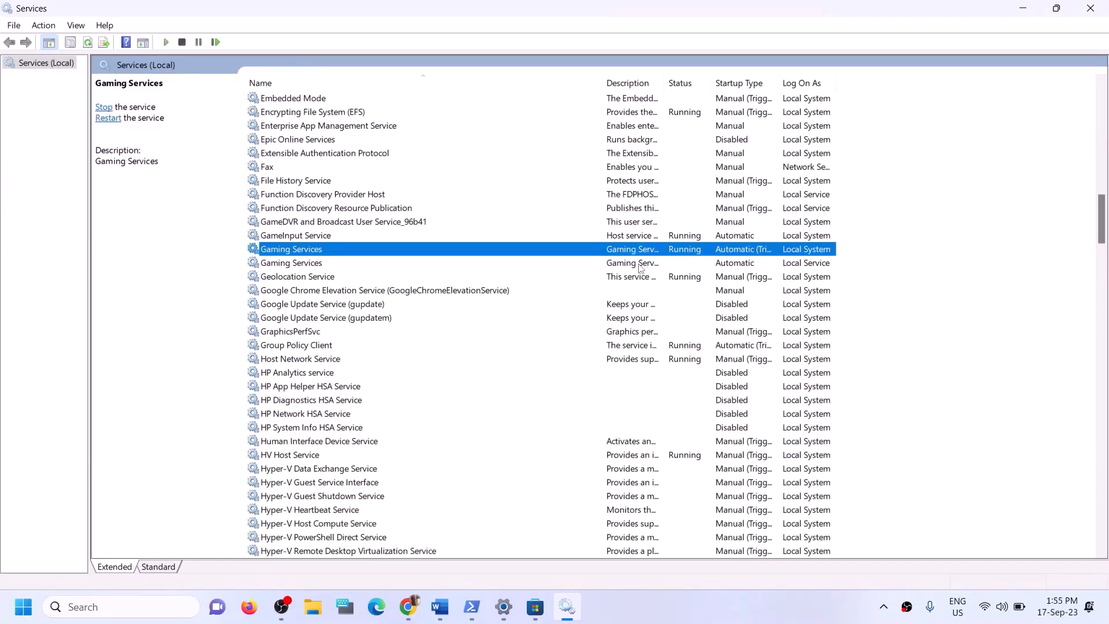
left_click(640, 265)
right_click(639, 264)
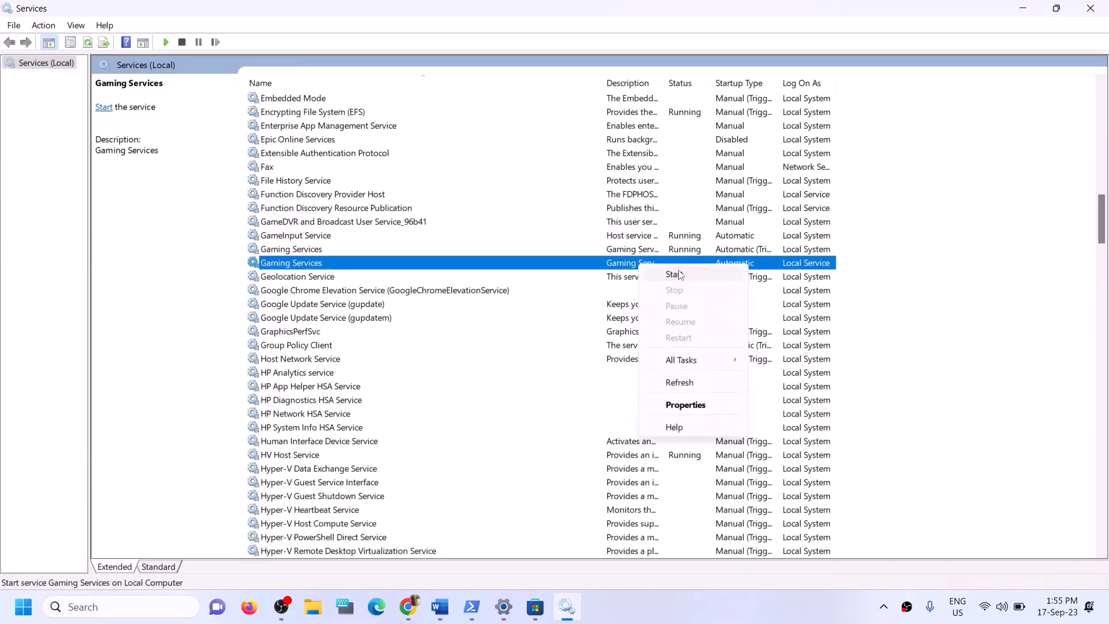
left_click(679, 274)
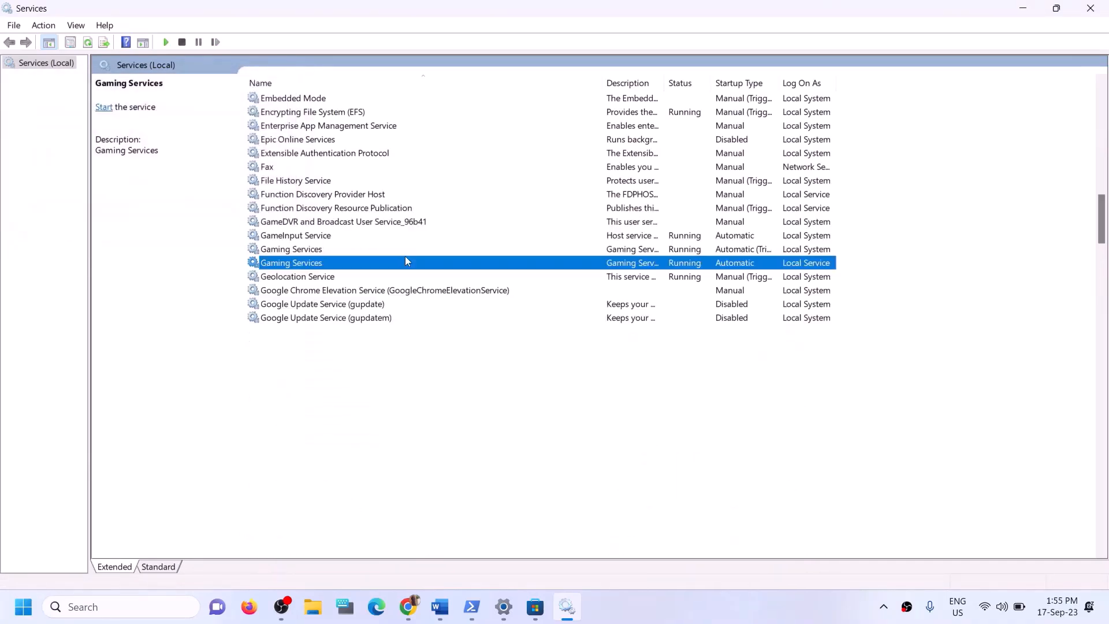
left_click(385, 249)
Keep Microsoft Store Install Service on Automatic startup and apply the setting
key("m")
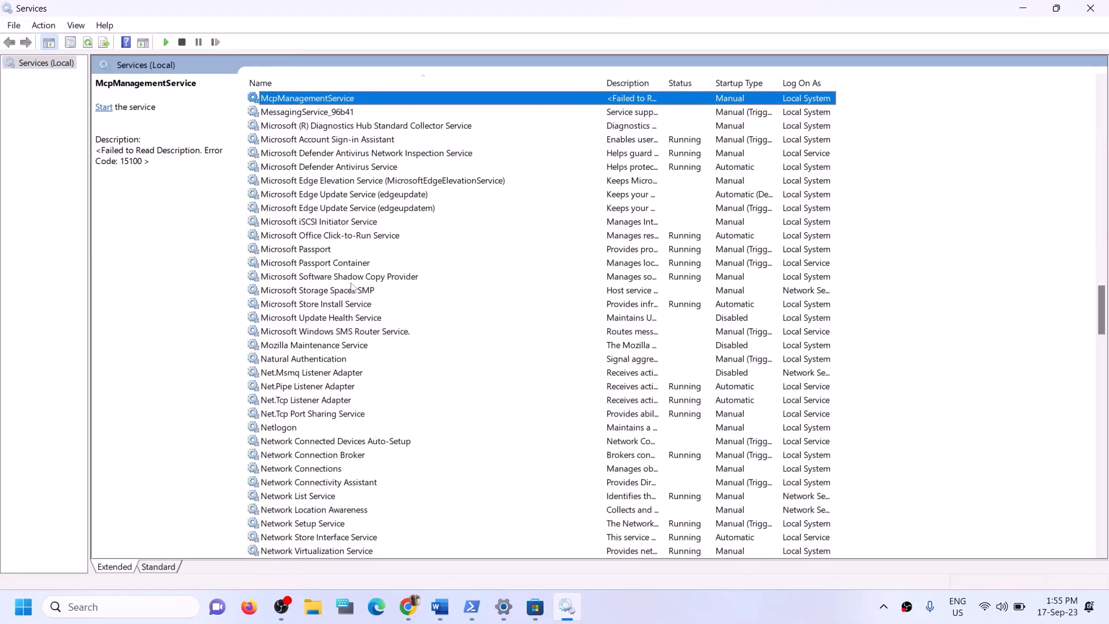
left_click(337, 300)
double_click(450, 309)
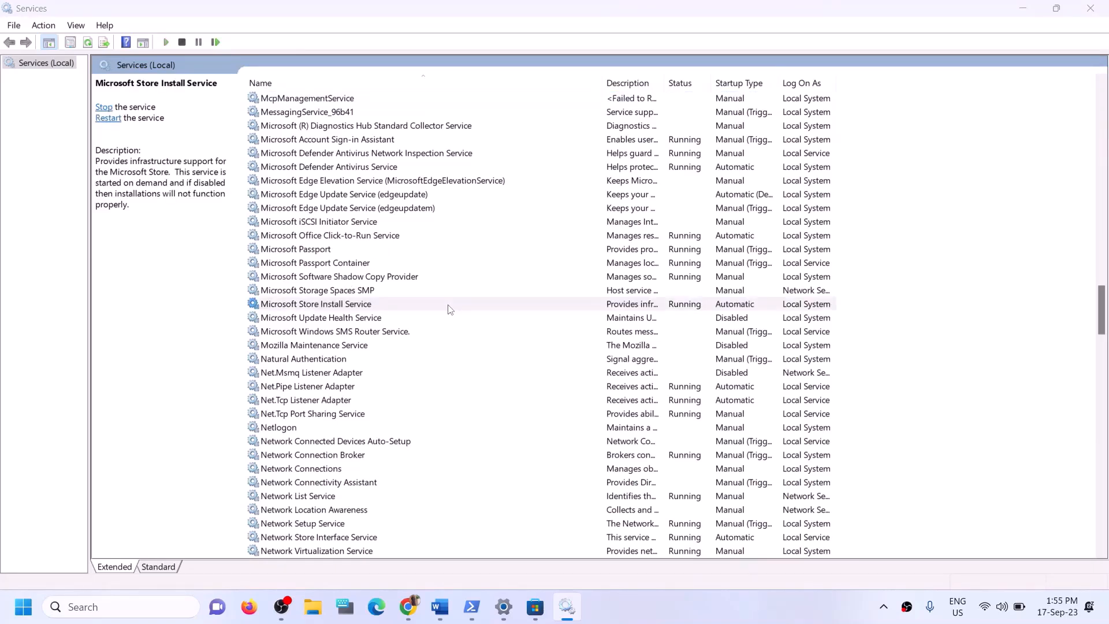
left_click(538, 285)
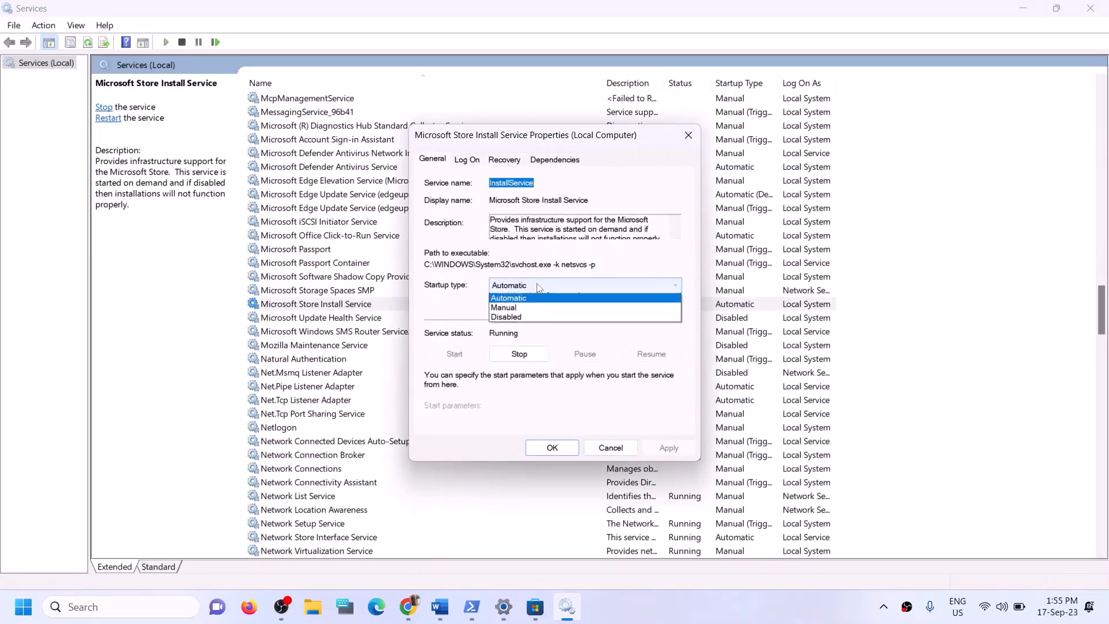
left_click(531, 305)
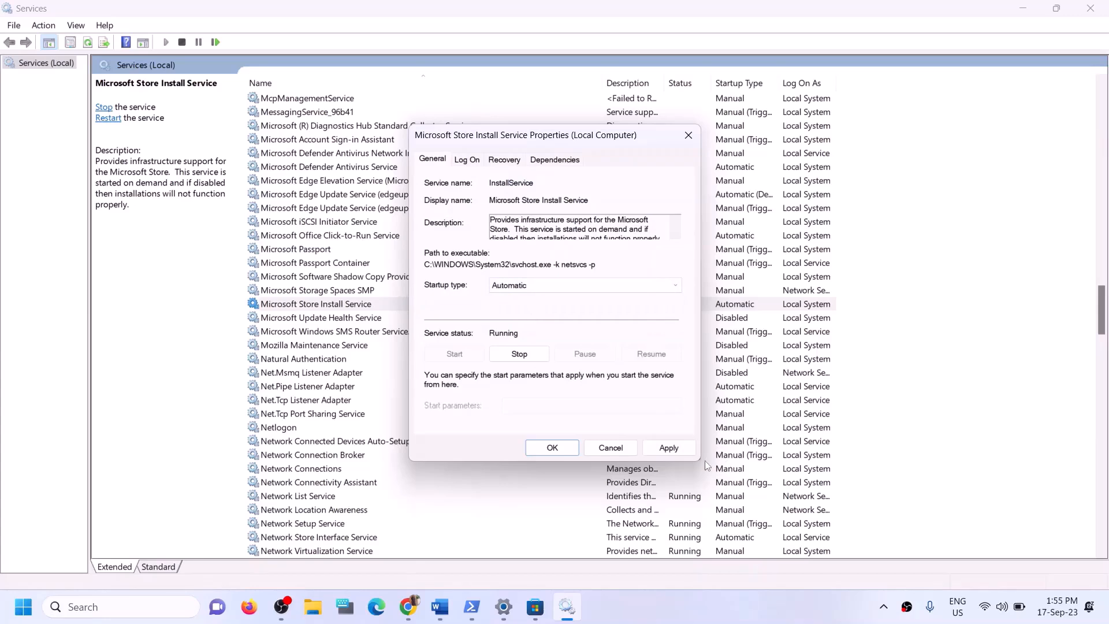
left_click(667, 448)
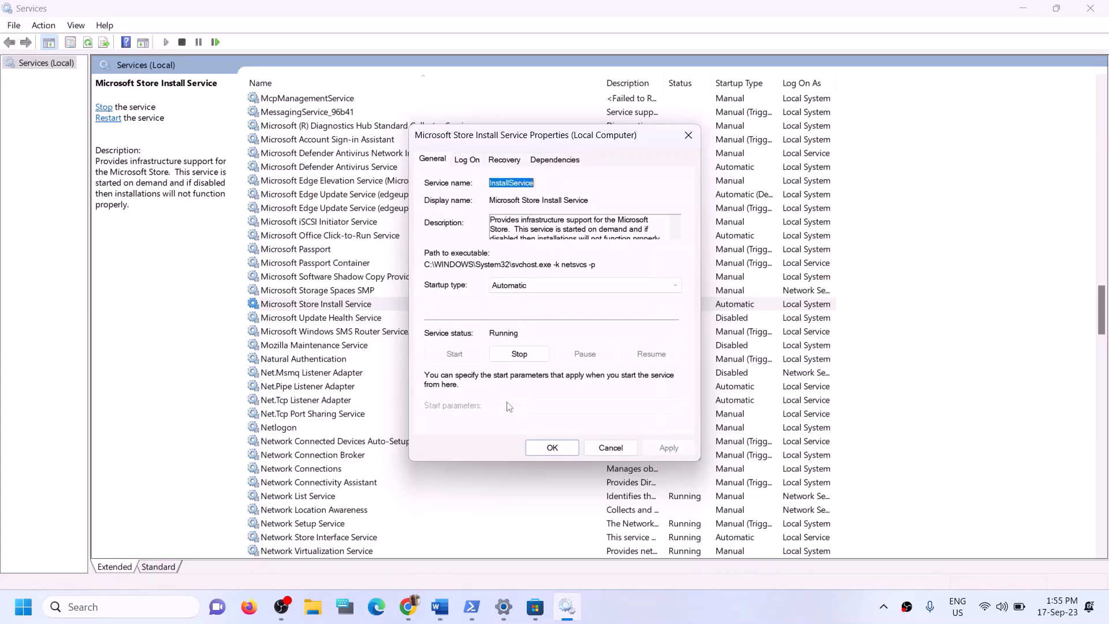
left_click(552, 447)
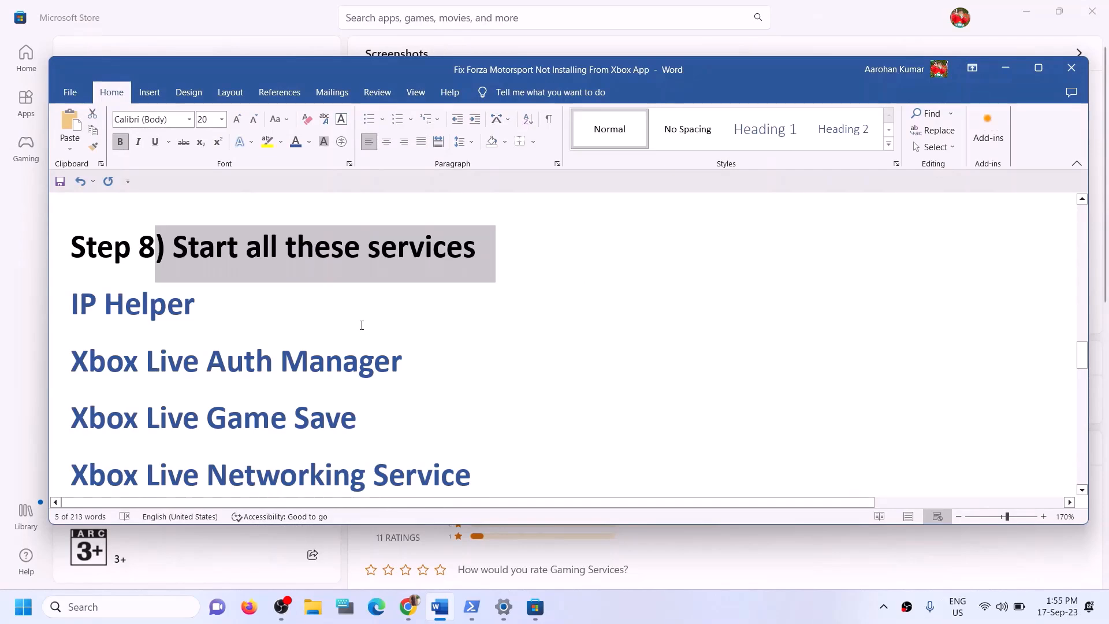
Highlight the Step 9 heading, run Check for updates on the Windows Update page, then close Settings
scroll(347, 324, "down", 6)
scroll(362, 325, "down", 2)
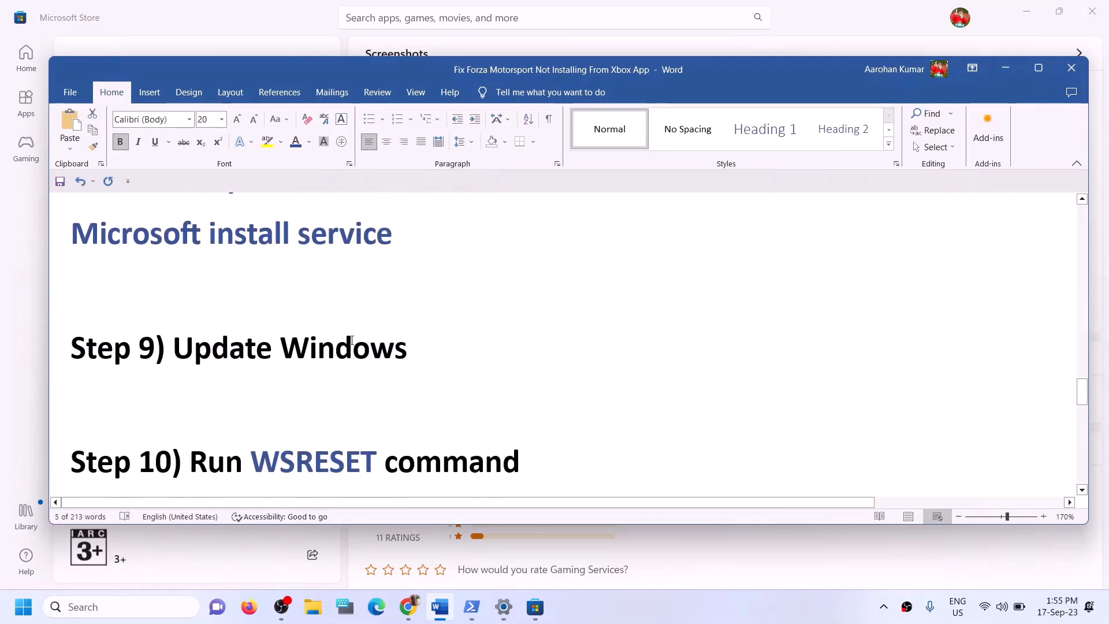
scroll(279, 393, "up", 2)
left_click_drag(215, 403, 505, 404)
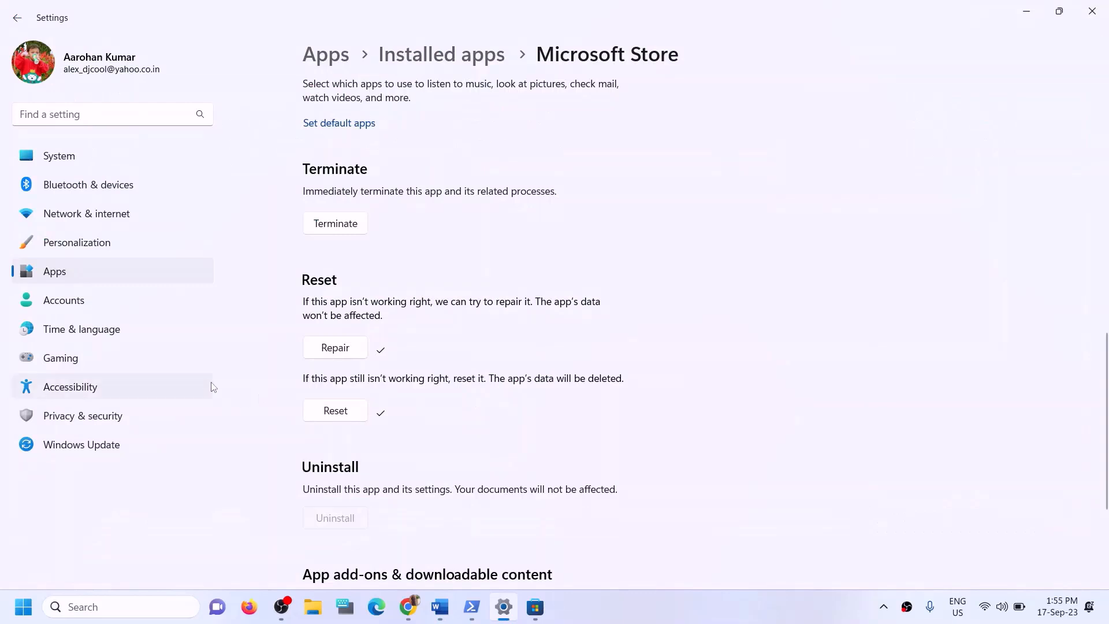
left_click(104, 445)
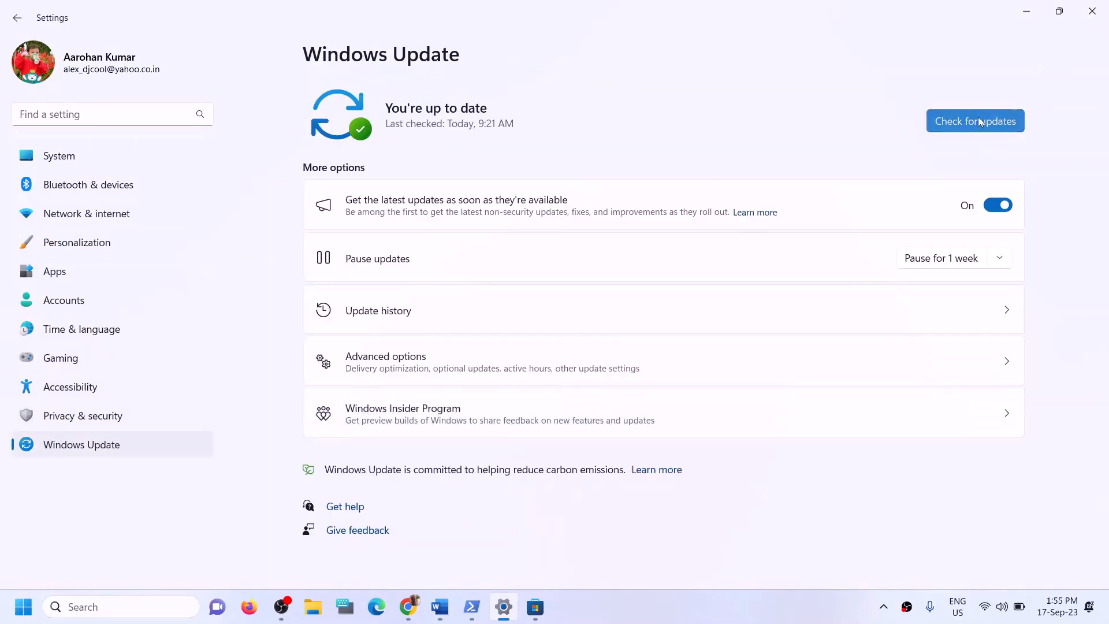
left_click(979, 121)
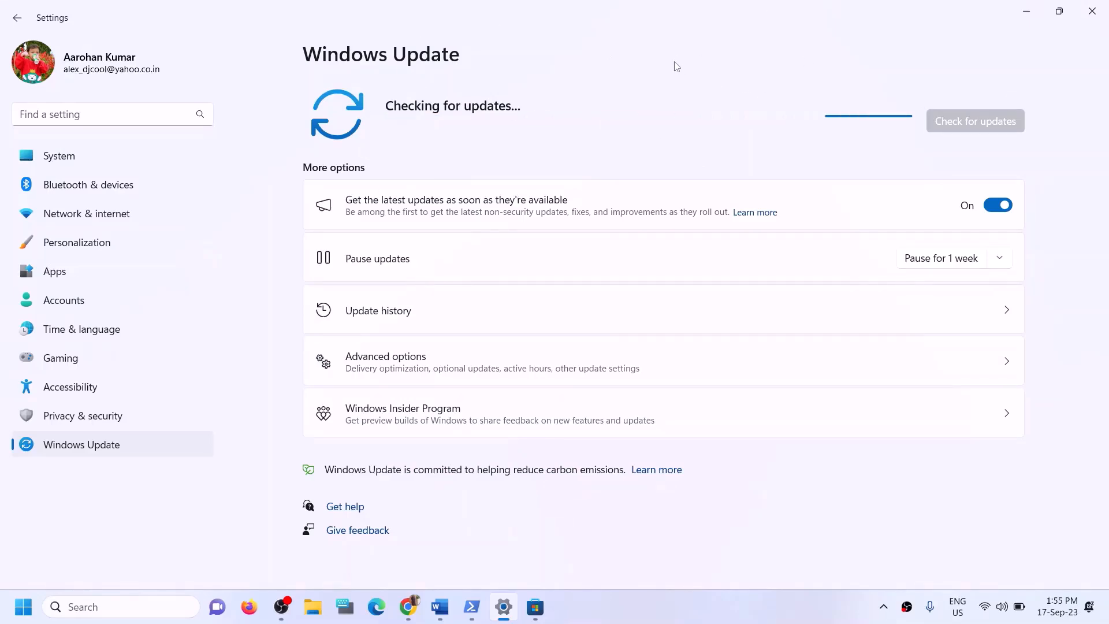
left_click(1097, 17)
Copy WSRESET from Step 10, run it from Windows search, then return to the Word guide
scroll(321, 392, "down", 3)
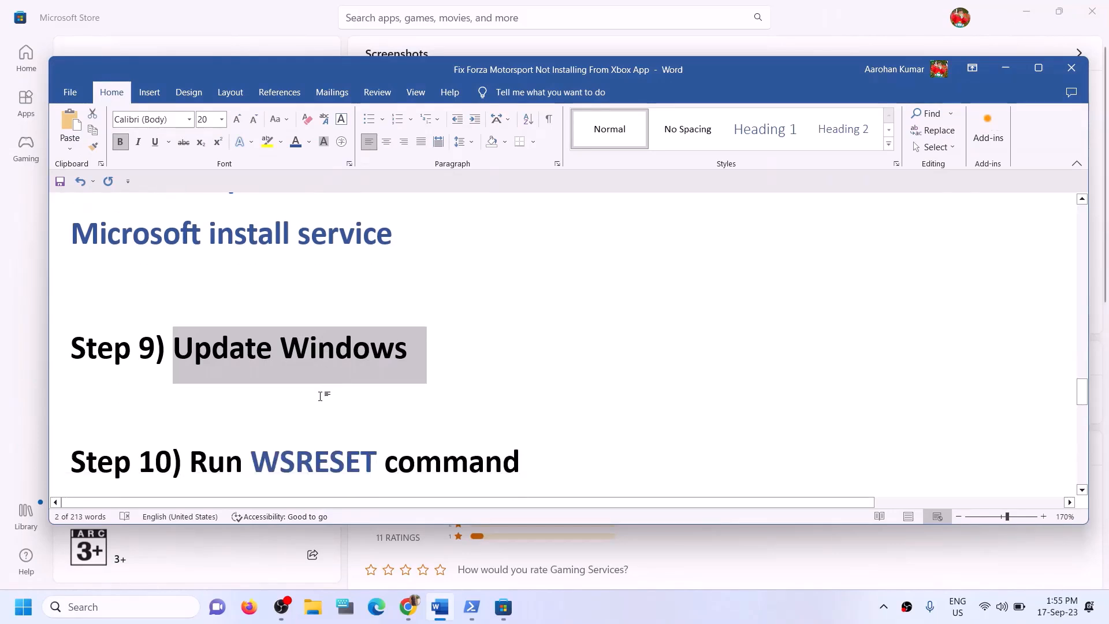
scroll(322, 358, "up", 1)
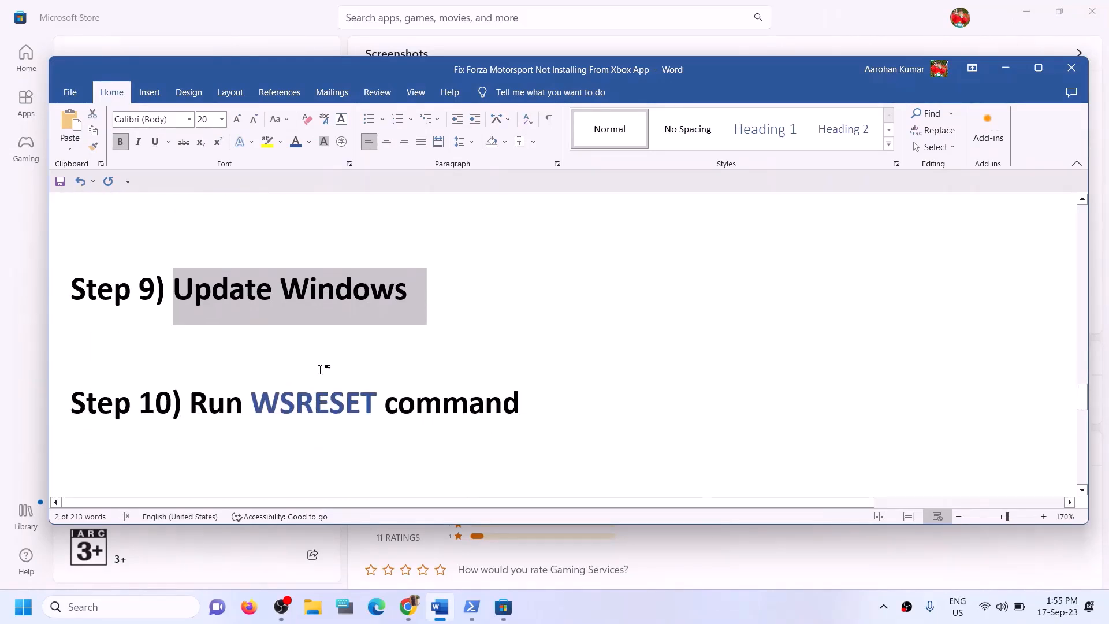
double_click(322, 407)
key("ctrl+c")
left_click(145, 610)
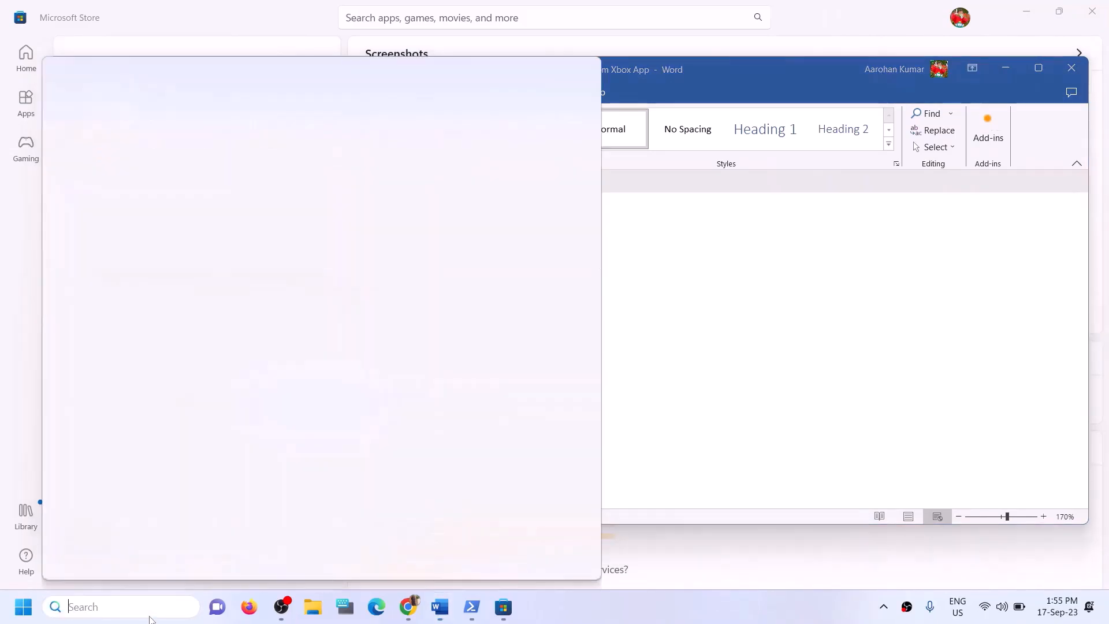
key("ctrl+v")
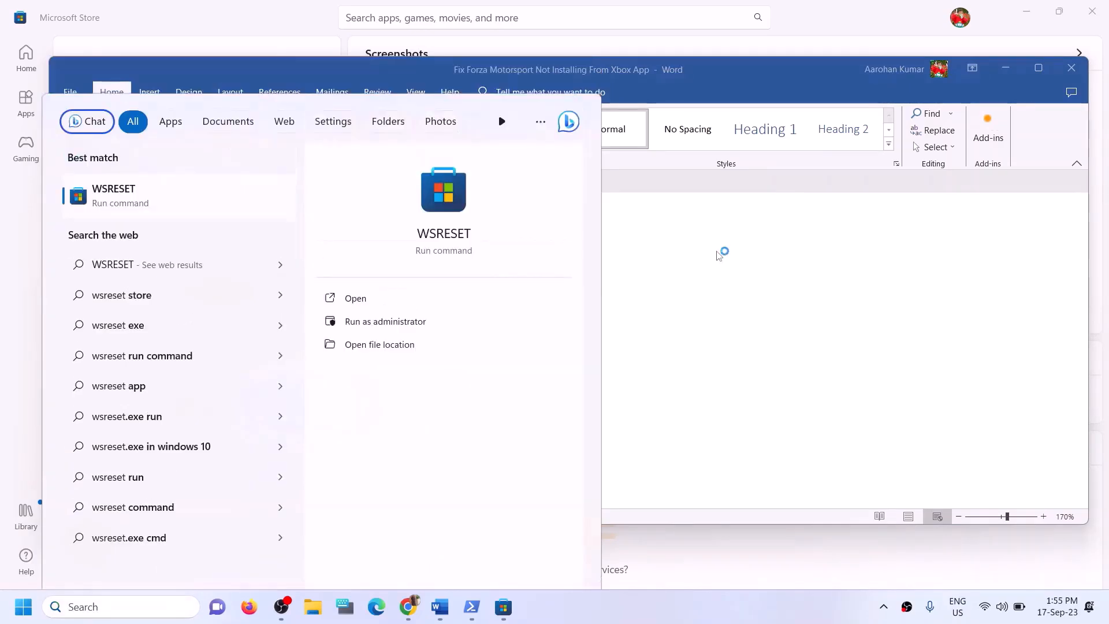
key("Return")
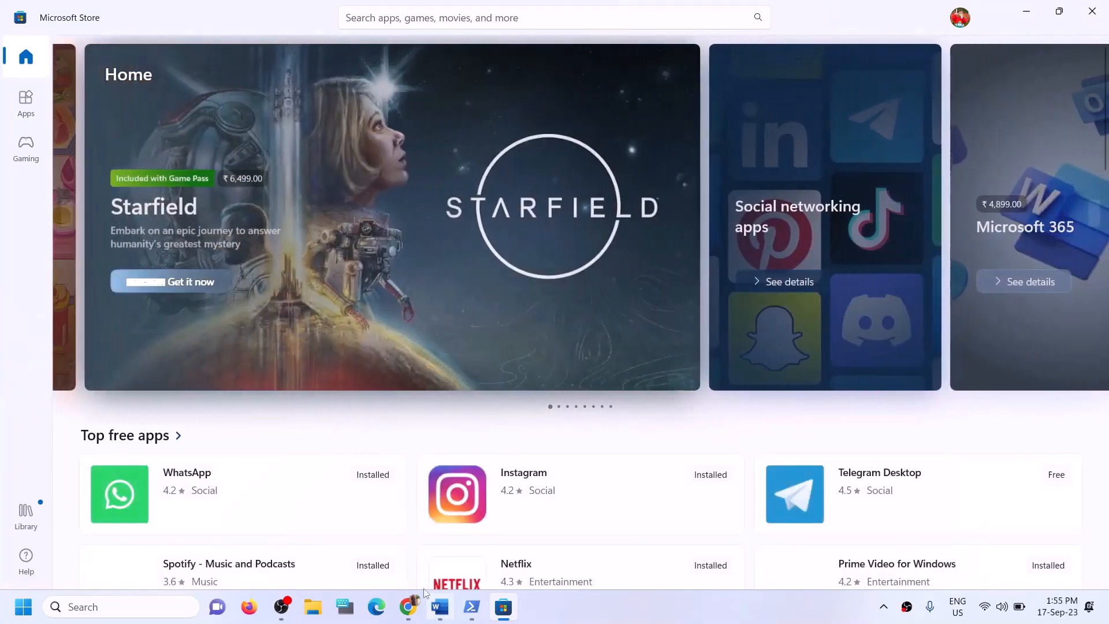
left_click(447, 616)
Scroll the guide to the Step 11 uninstall and reinstall instructions
scroll(465, 454, "down", 4)
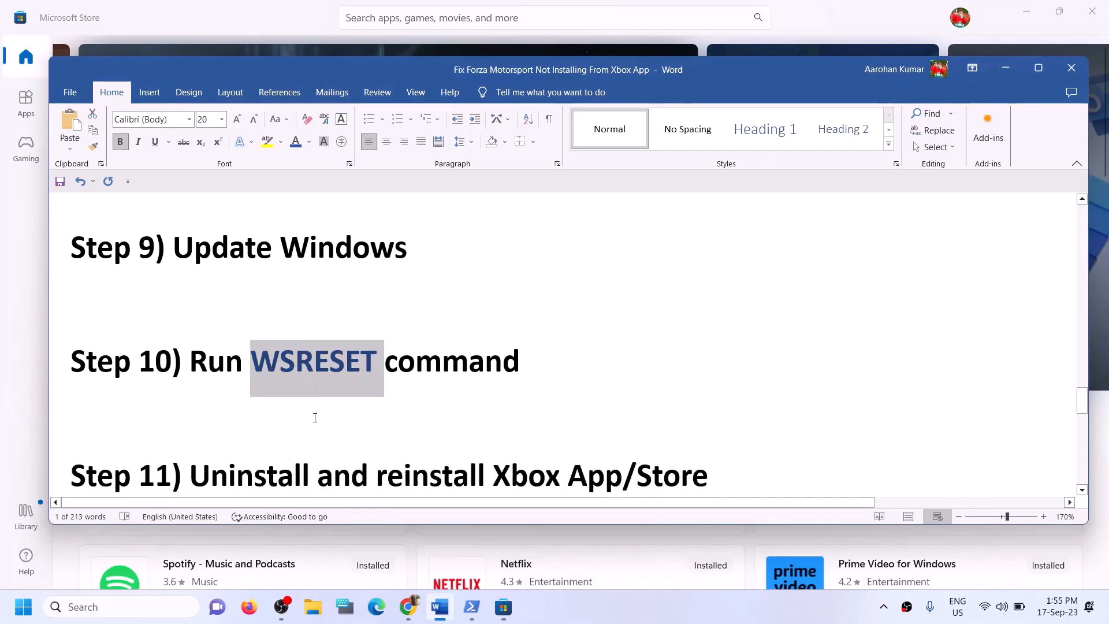
scroll(315, 418, "down", 1)
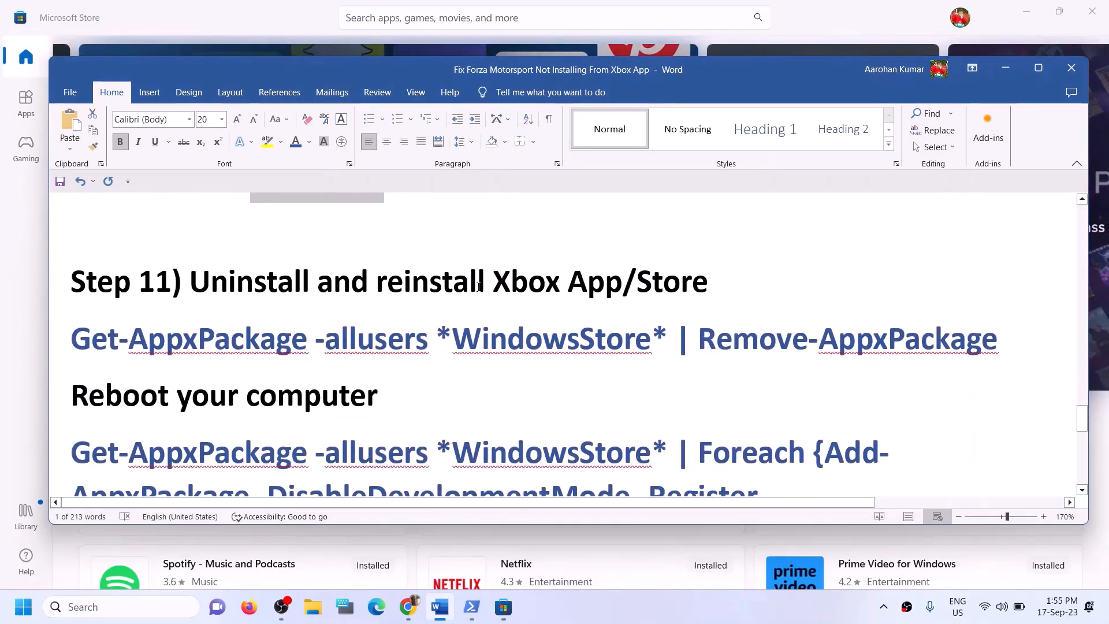
left_click(131, 356)
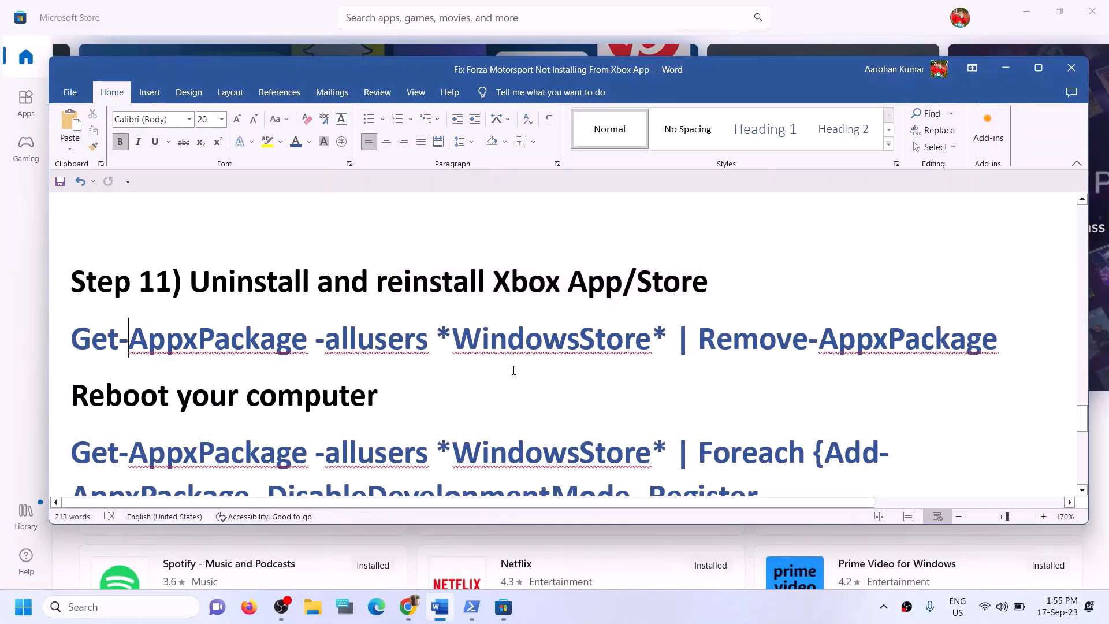
scroll(515, 370, "down", 1)
scroll(514, 370, "up", 1)
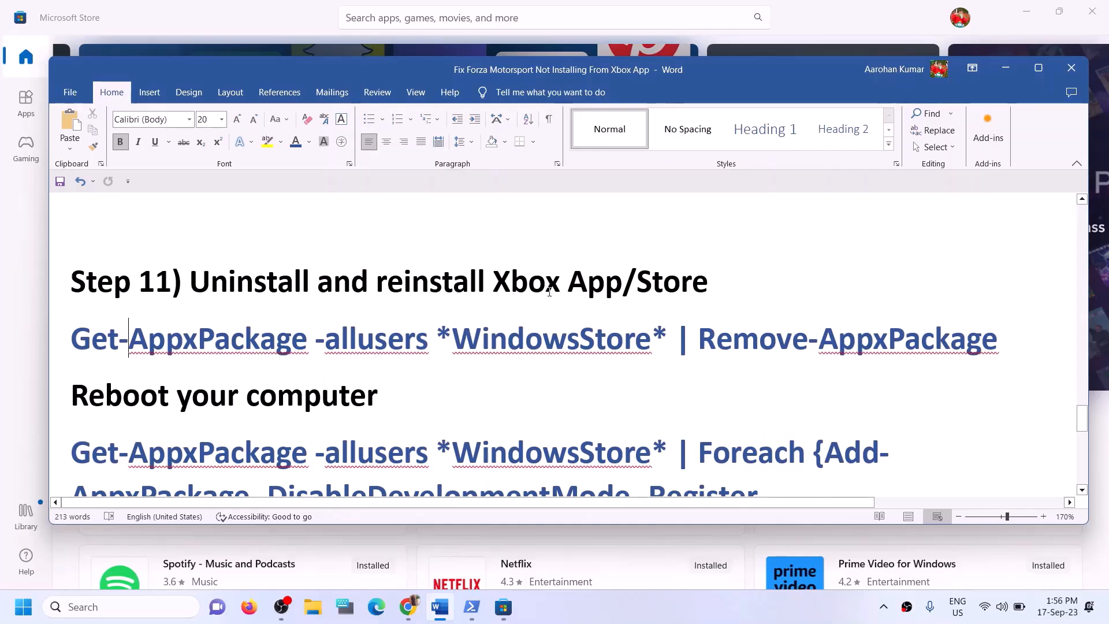
Uninstall the Xbox app found by searching 'xbox', then go back to Word
left_click(113, 607)
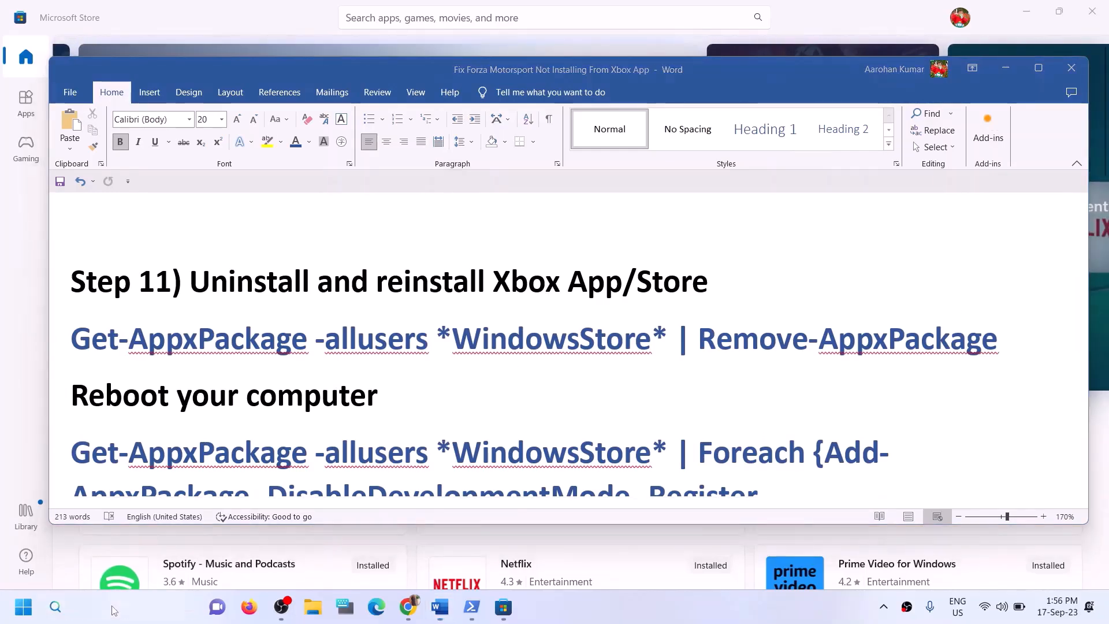
type("xbox")
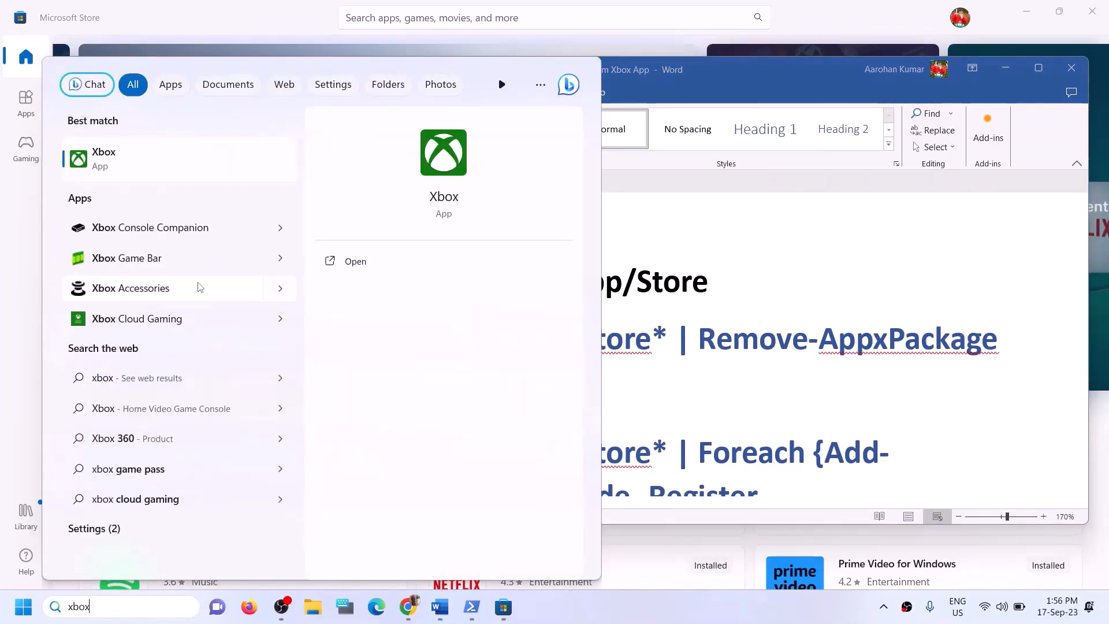
right_click(133, 173)
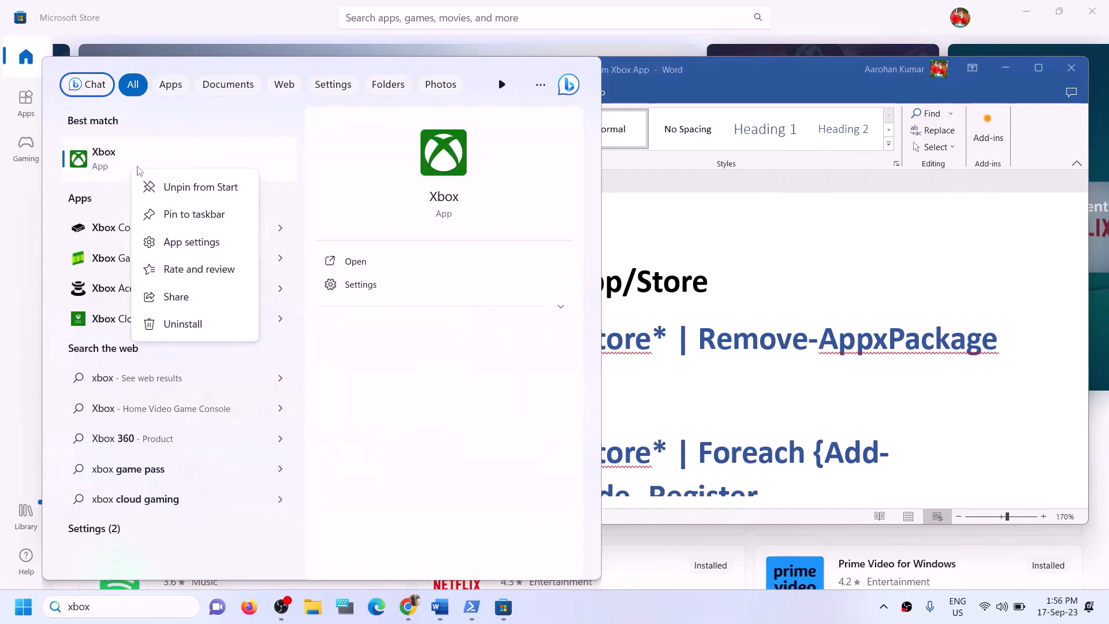
left_click(197, 325)
left_click(233, 337)
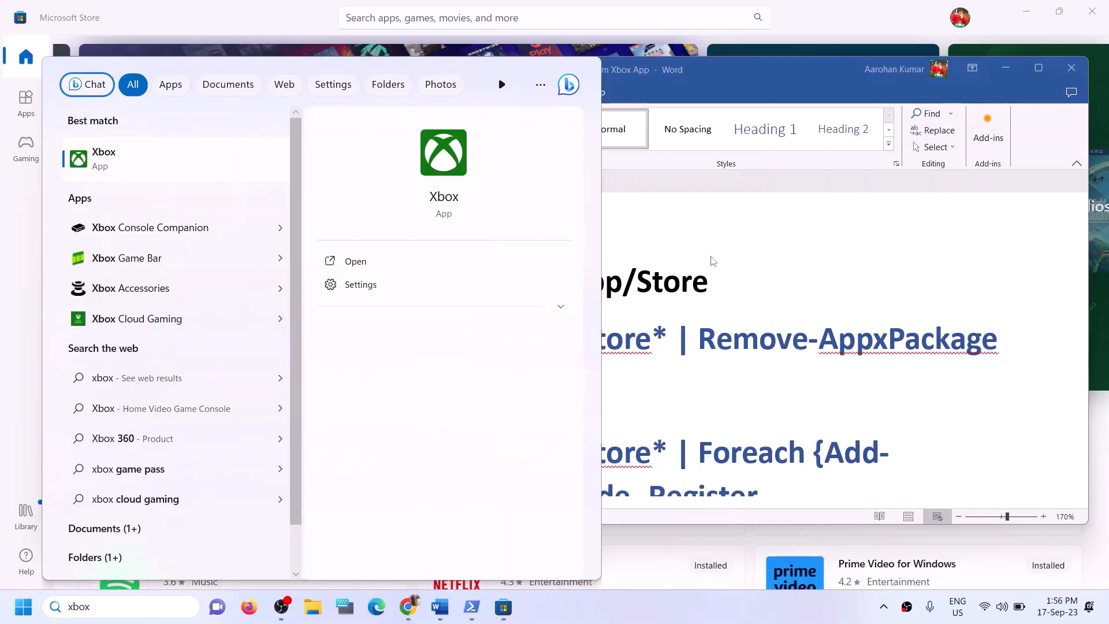
left_click(664, 282)
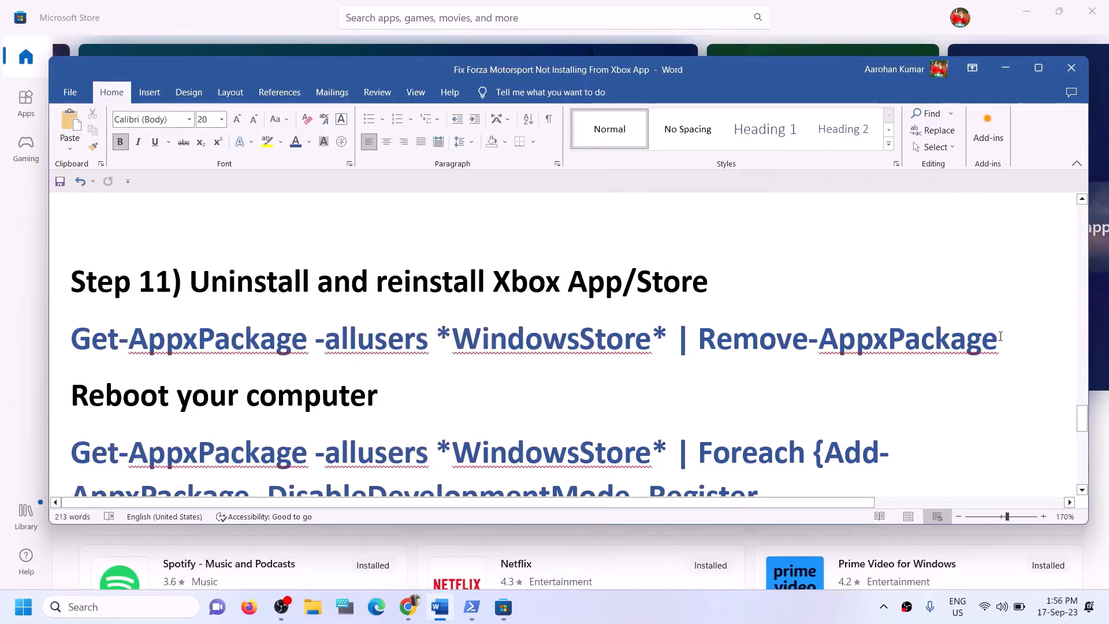
Copy the Remove-AppxPackage command line from the Word guide
left_click_drag(1000, 341, 112, 342)
right_click(111, 342)
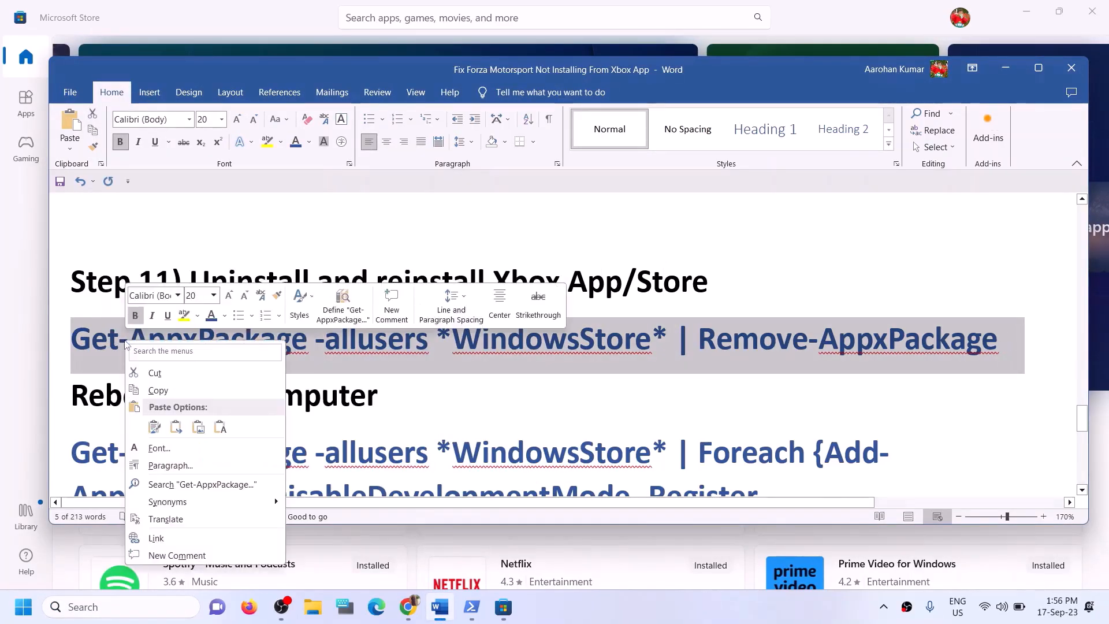
left_click(174, 394)
Launch Windows PowerShell as administrator and approve the UAC prompt
left_click(151, 615)
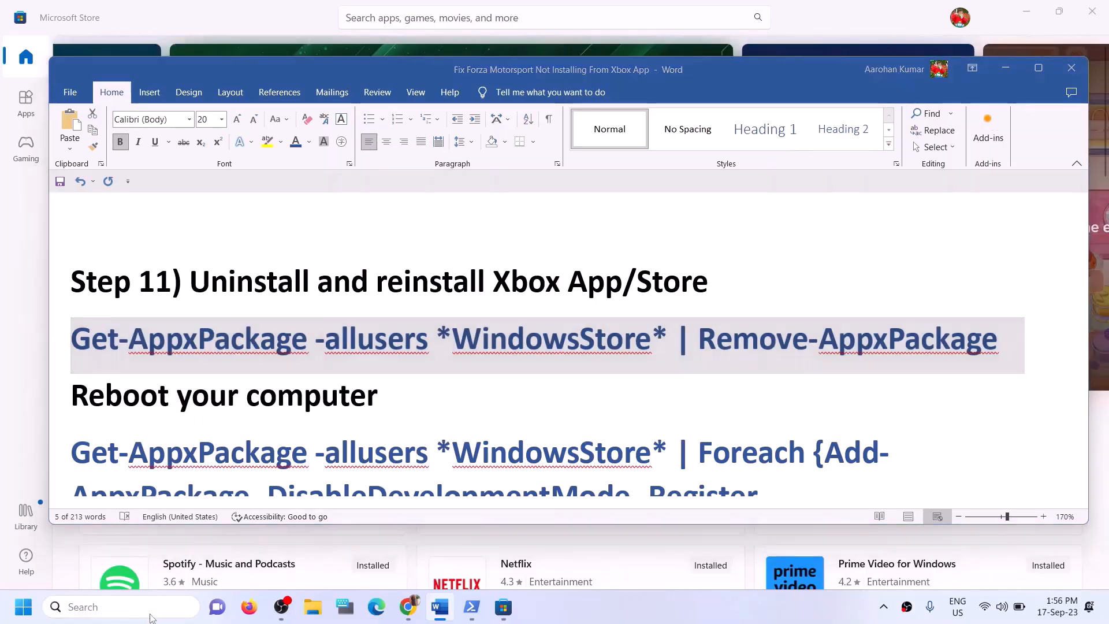
type("powe")
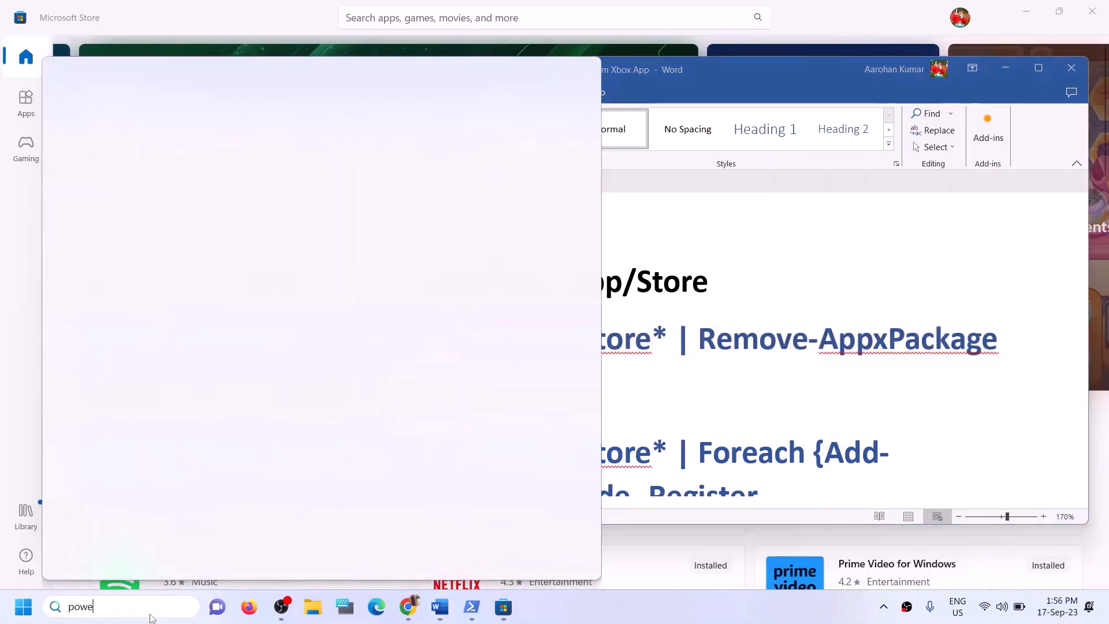
type("rshell")
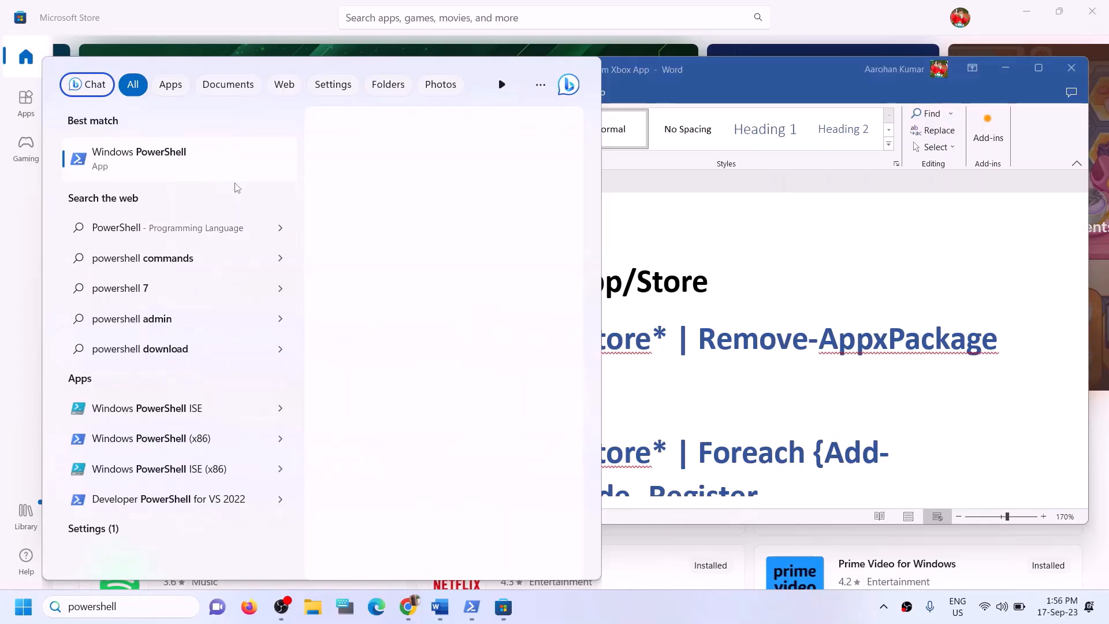
right_click(209, 165)
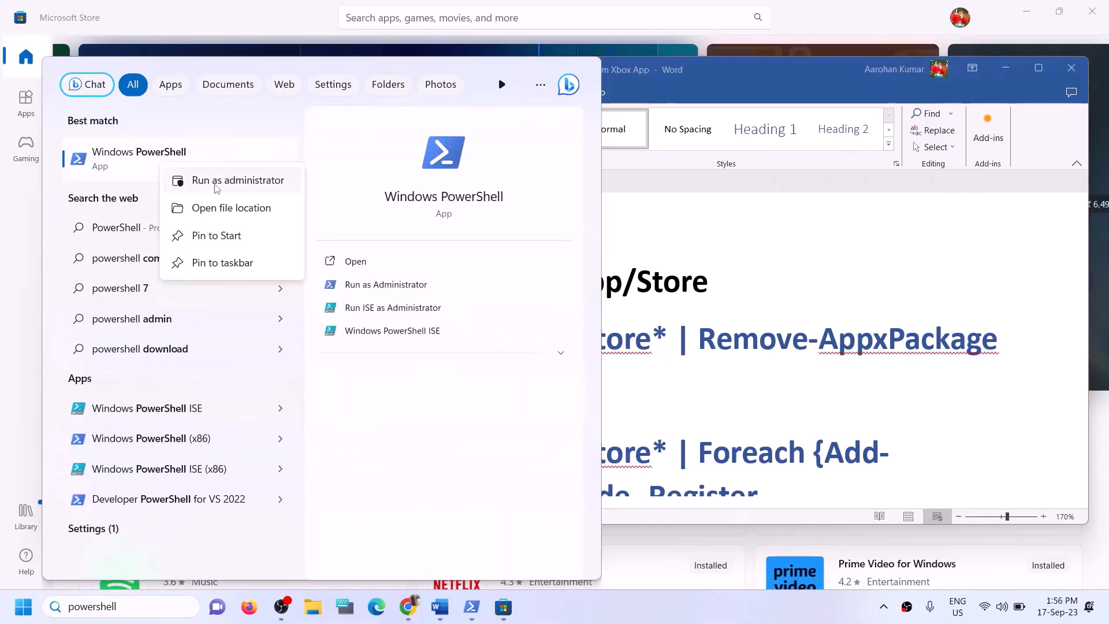
left_click(216, 183)
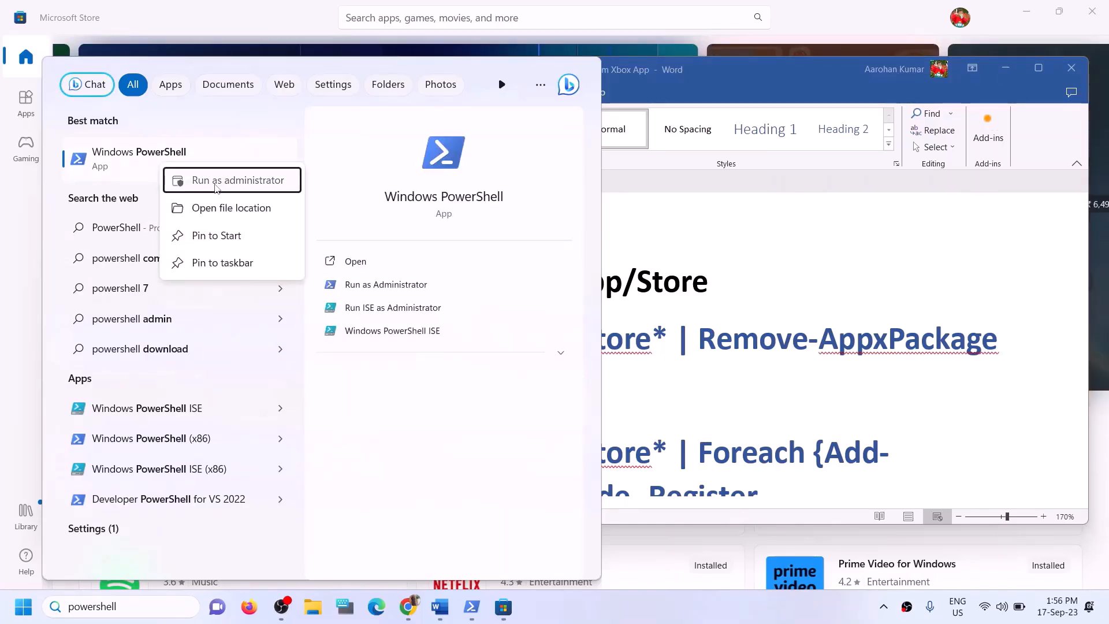
left_click(488, 425)
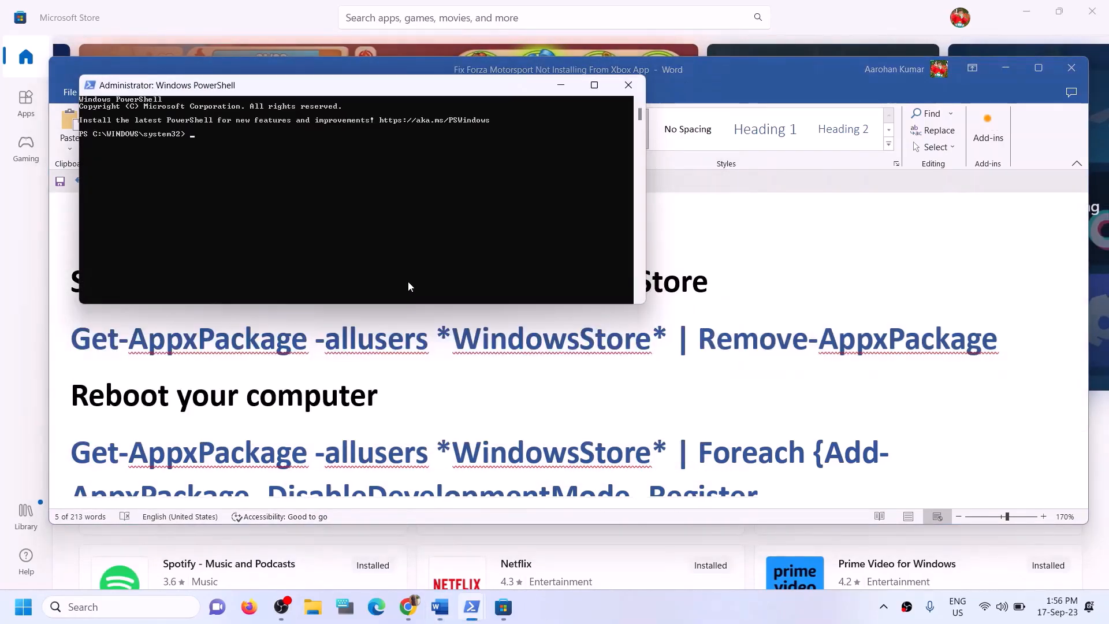
Run the WindowsStore removal command, then select the three-line Foreach re-register command in the guide
key("ctrl+v")
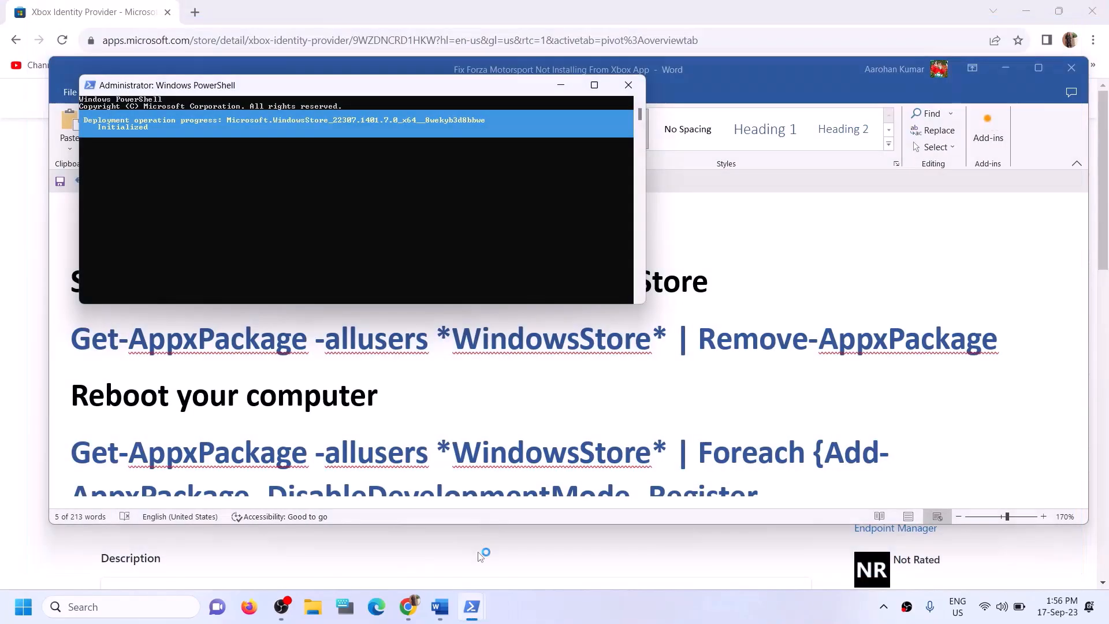
left_click(432, 392)
scroll(373, 394, "down", 1)
left_click_drag(106, 338, 408, 330)
scroll(339, 372, "down", 1)
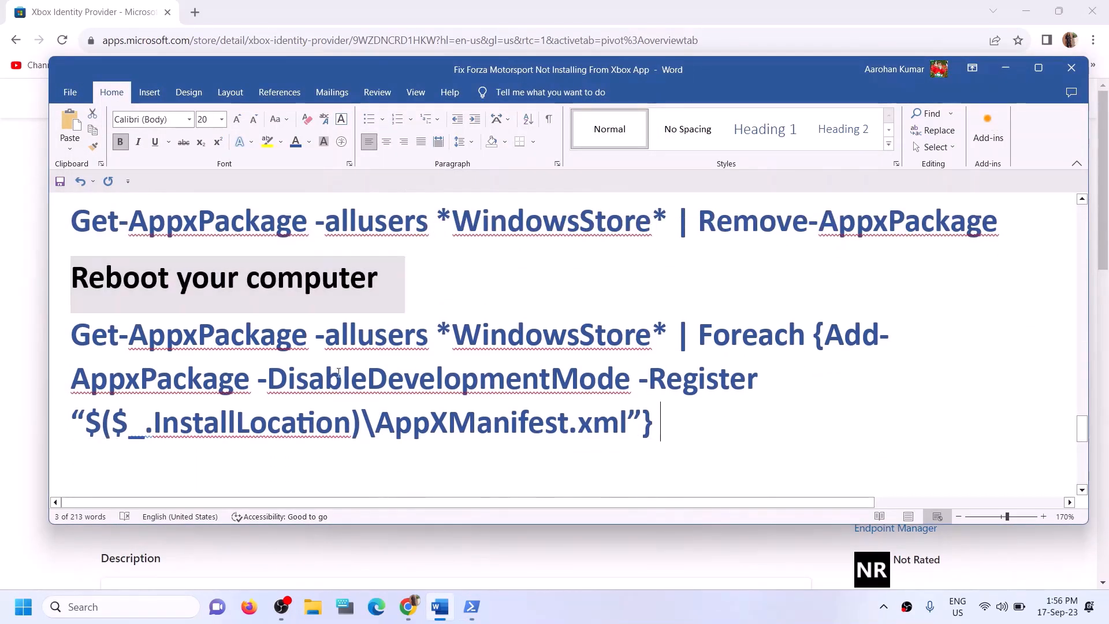
left_click_drag(665, 423, 101, 341)
Paste and run the Foreach Add-AppxPackage re-register command in PowerShell, then search Windows for 'store'
mouse_move(472, 607)
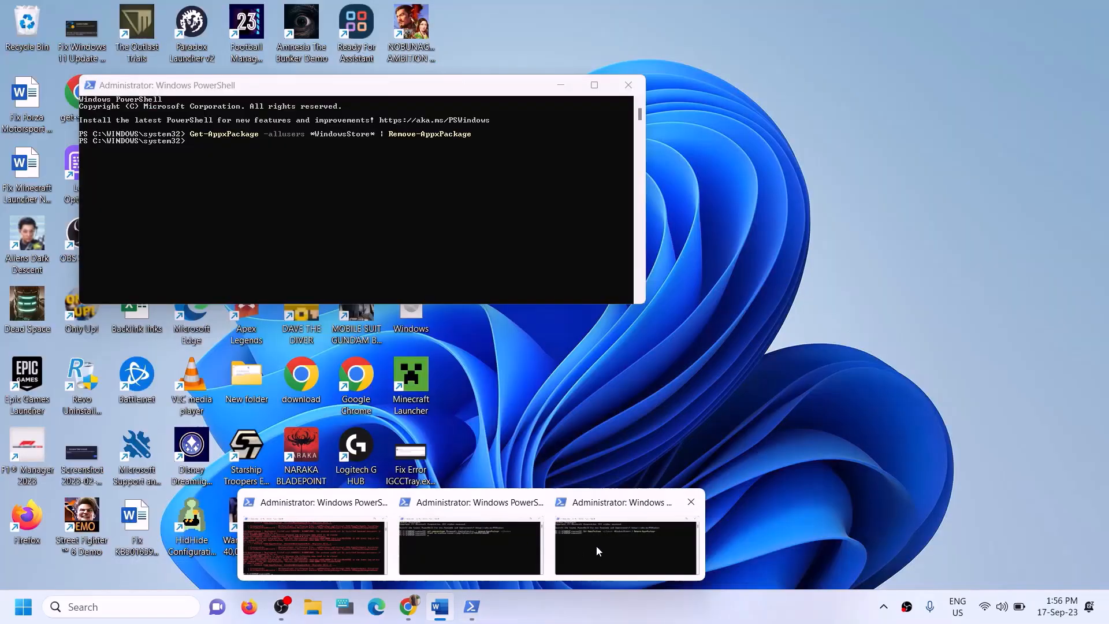
left_click(596, 548)
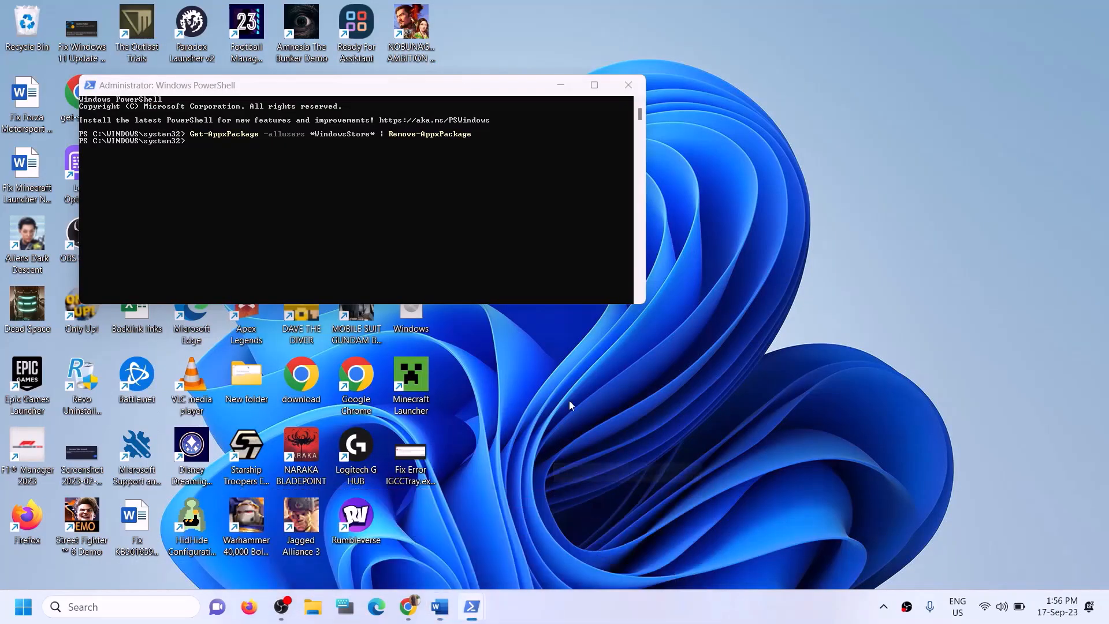
left_click(639, 389)
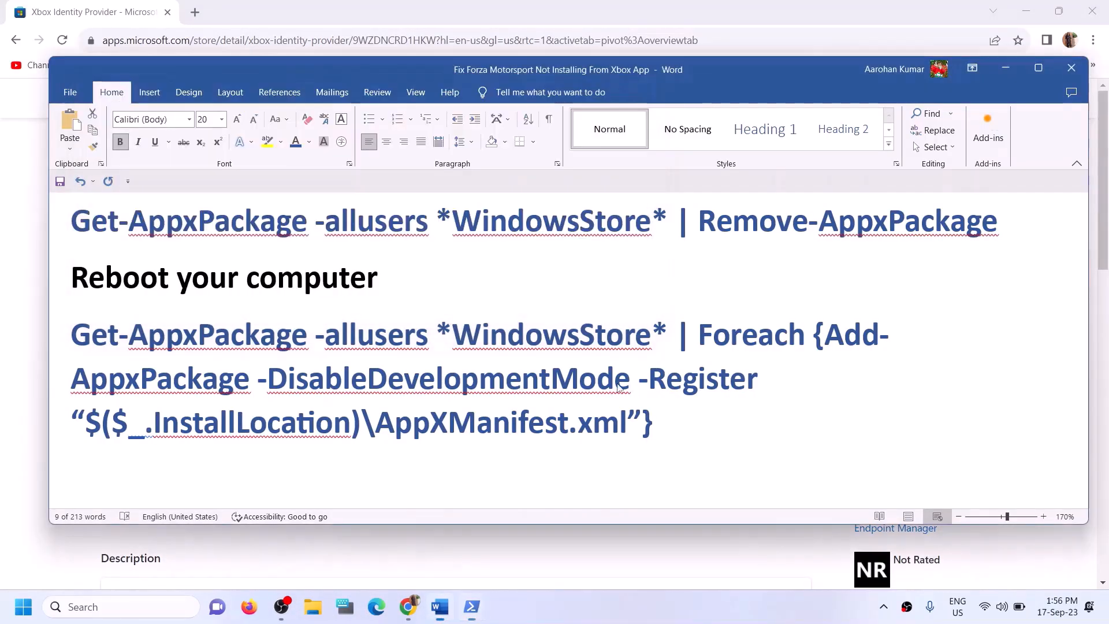
left_click_drag(131, 279, 384, 282)
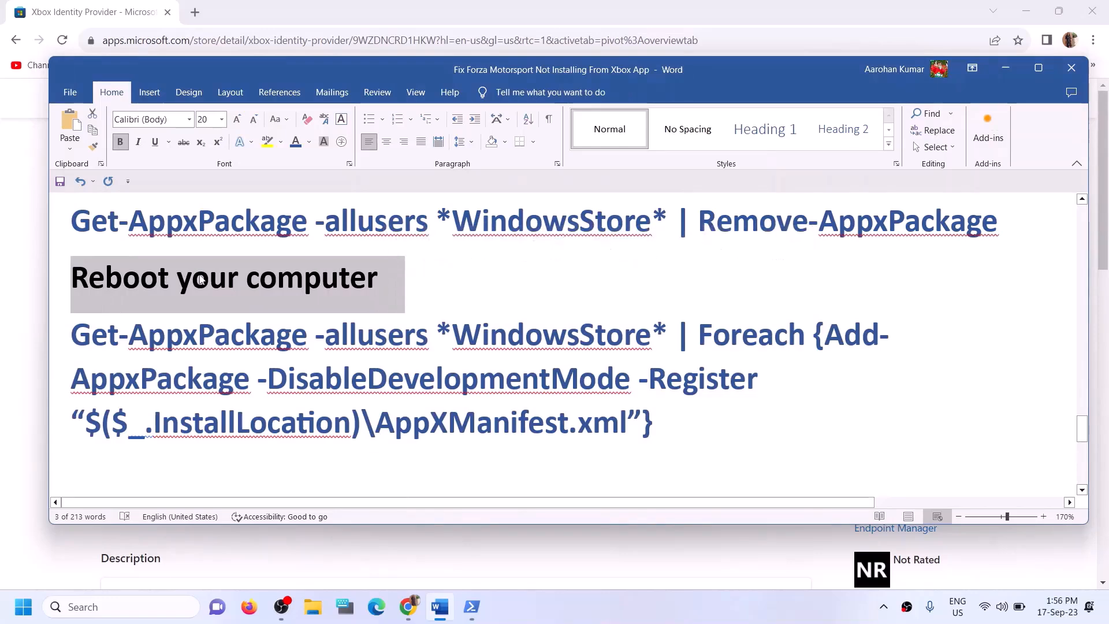
mouse_move(452, 616)
left_click(616, 560)
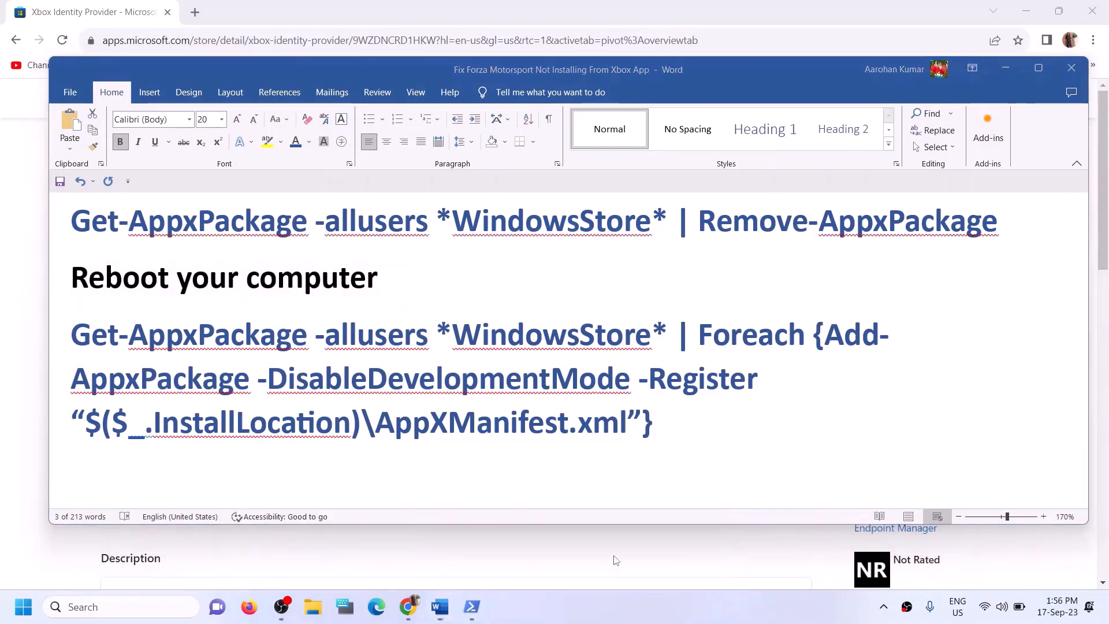
mouse_move(485, 614)
left_click(566, 563)
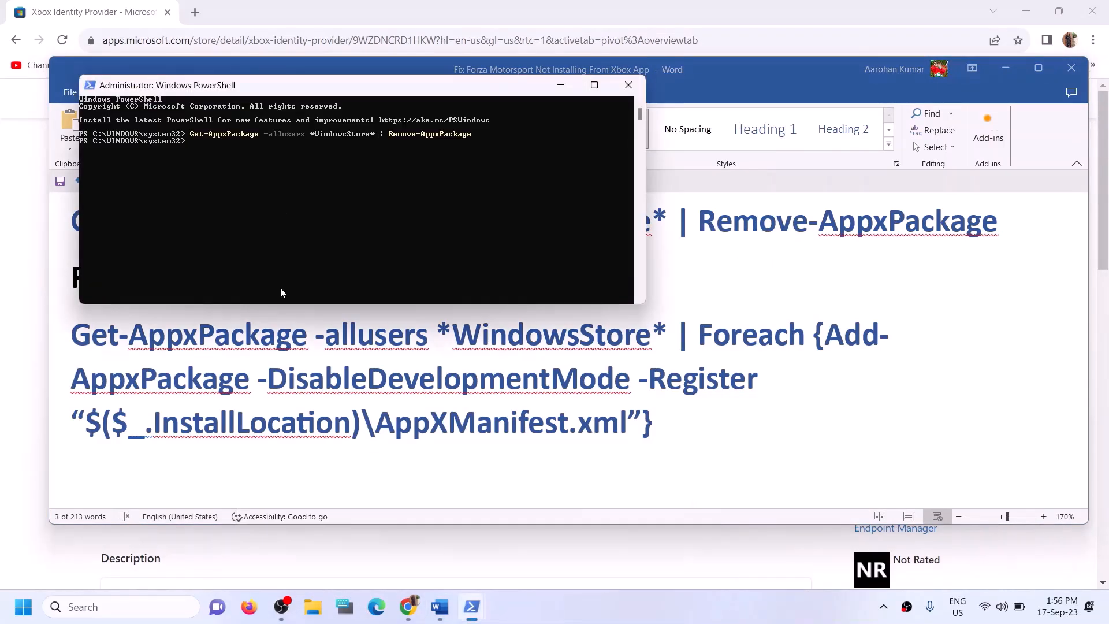
right_click(221, 172)
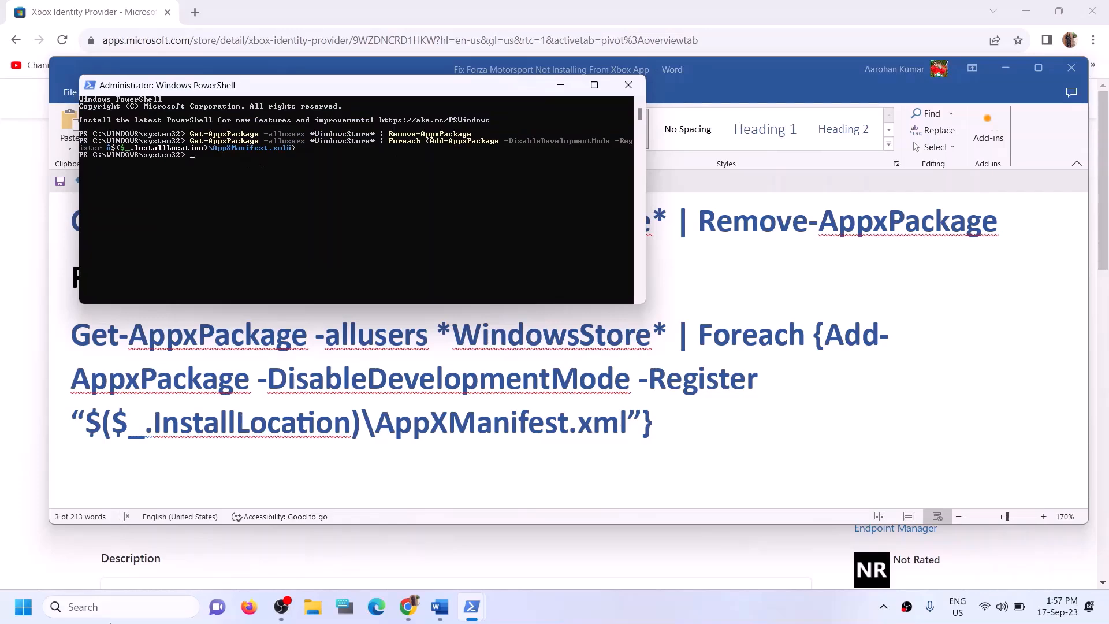
left_click(110, 608)
type("store")
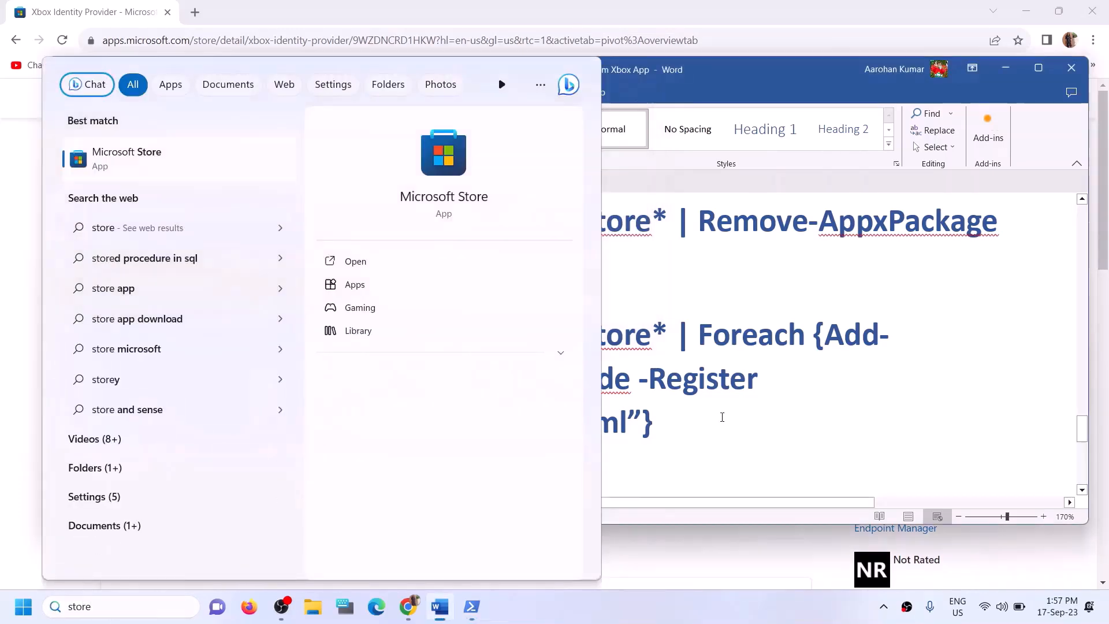
Launch Microsoft Store from Start search and maximize its window
left_click(722, 418)
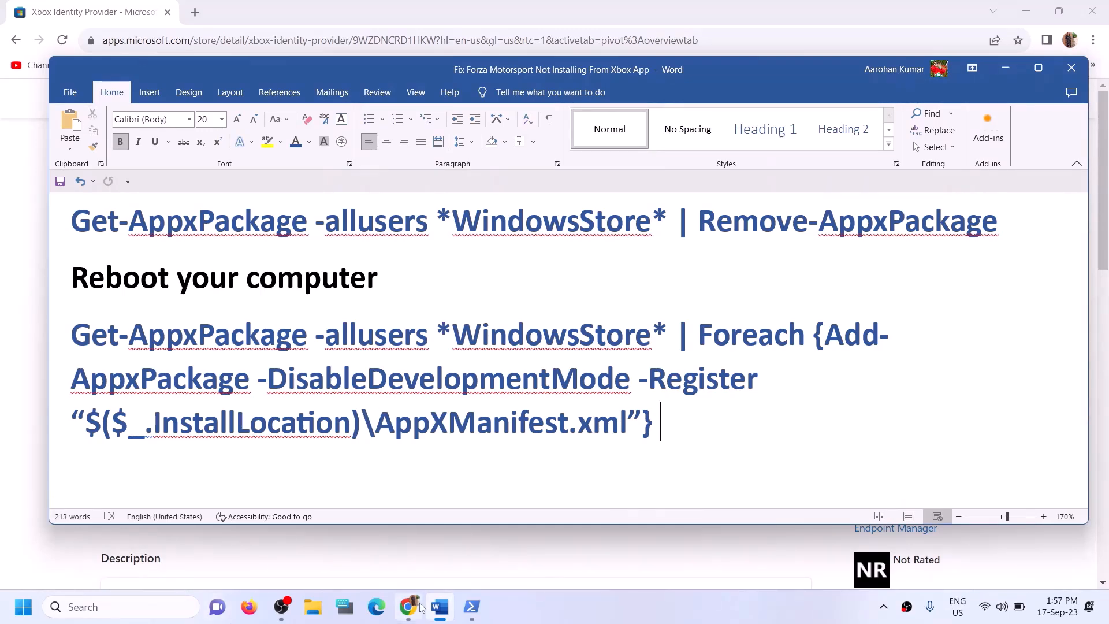
left_click(134, 604)
type("st")
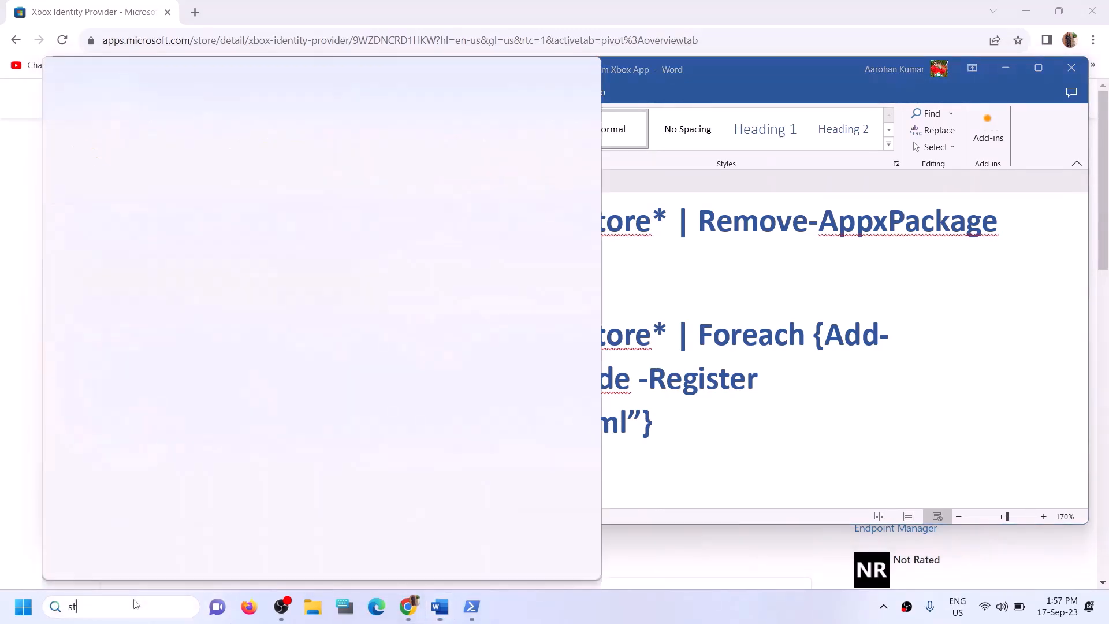
type("ore")
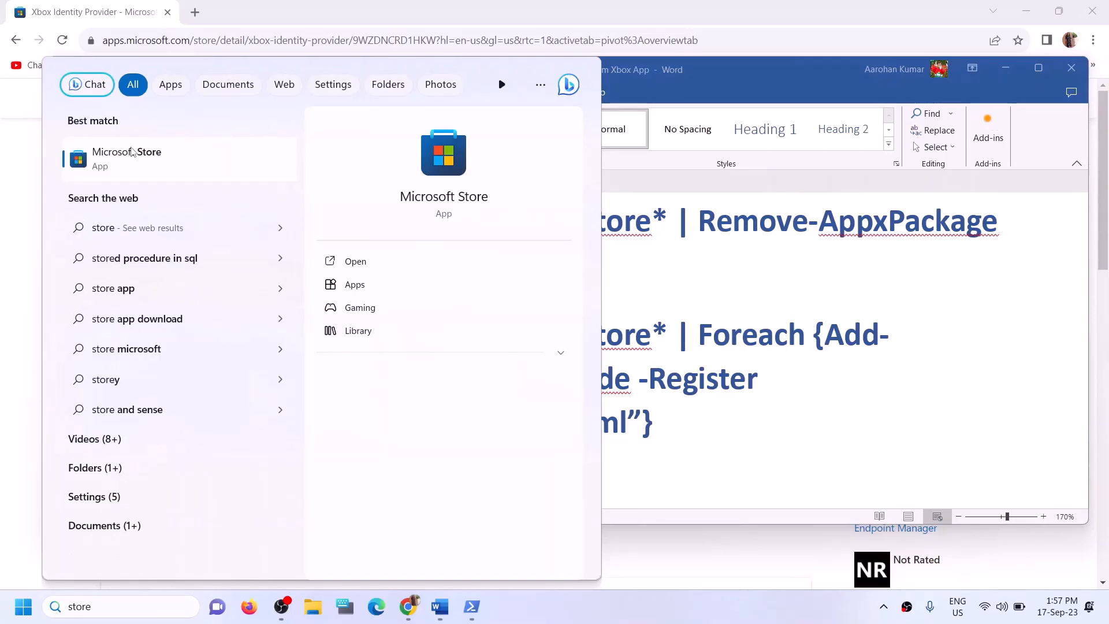
left_click(460, 157)
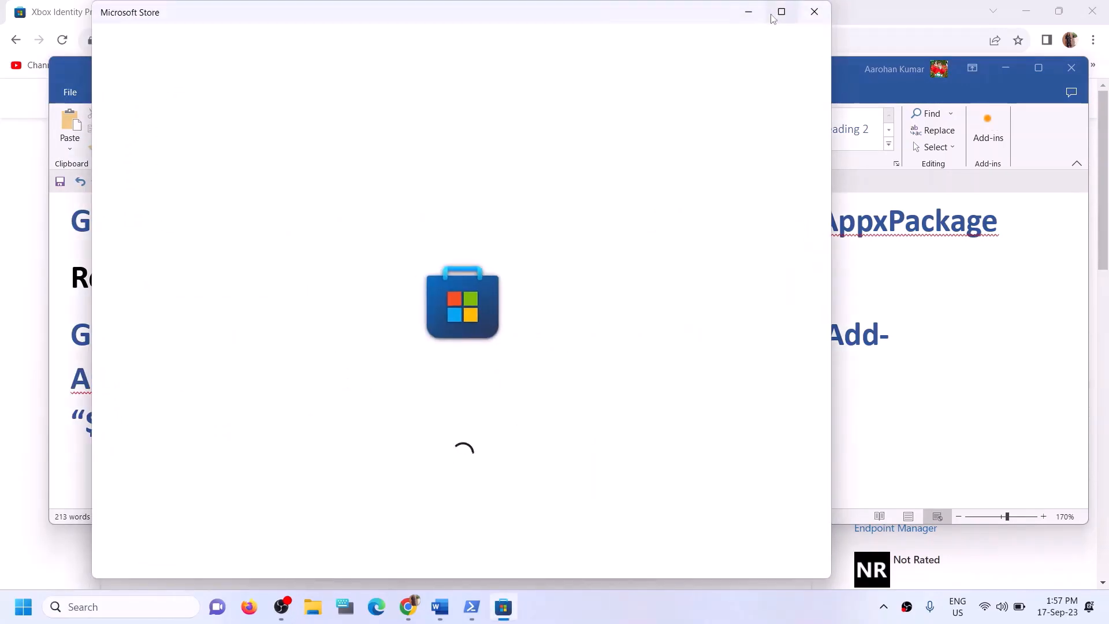
left_click(778, 13)
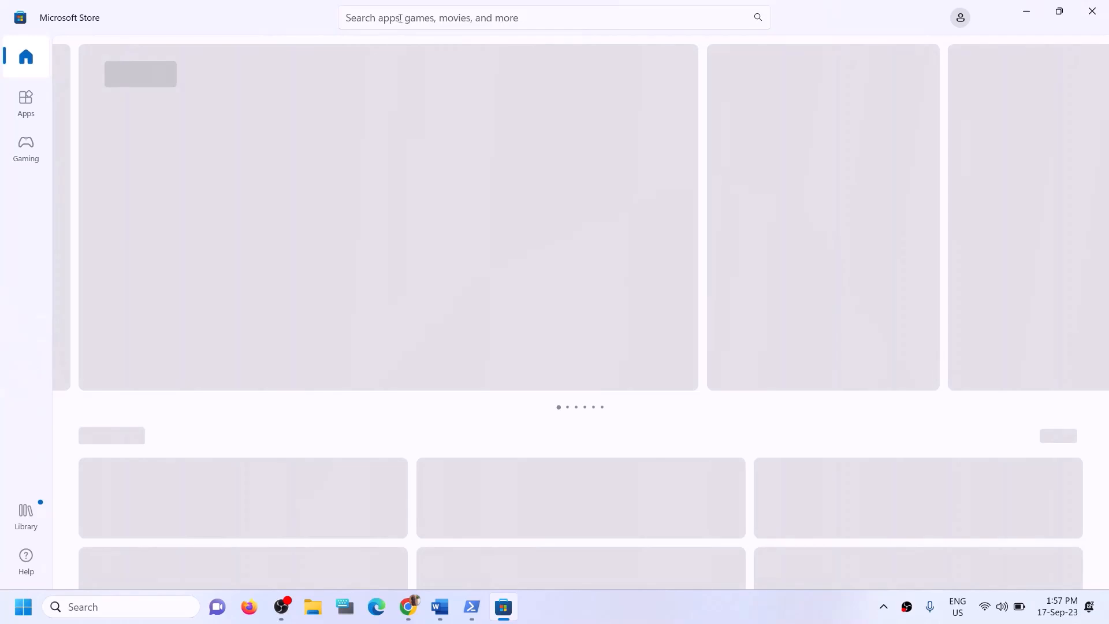
Search the Store for 'xbox' and install the Xbox app, approving the UAC dialog
left_click(399, 17)
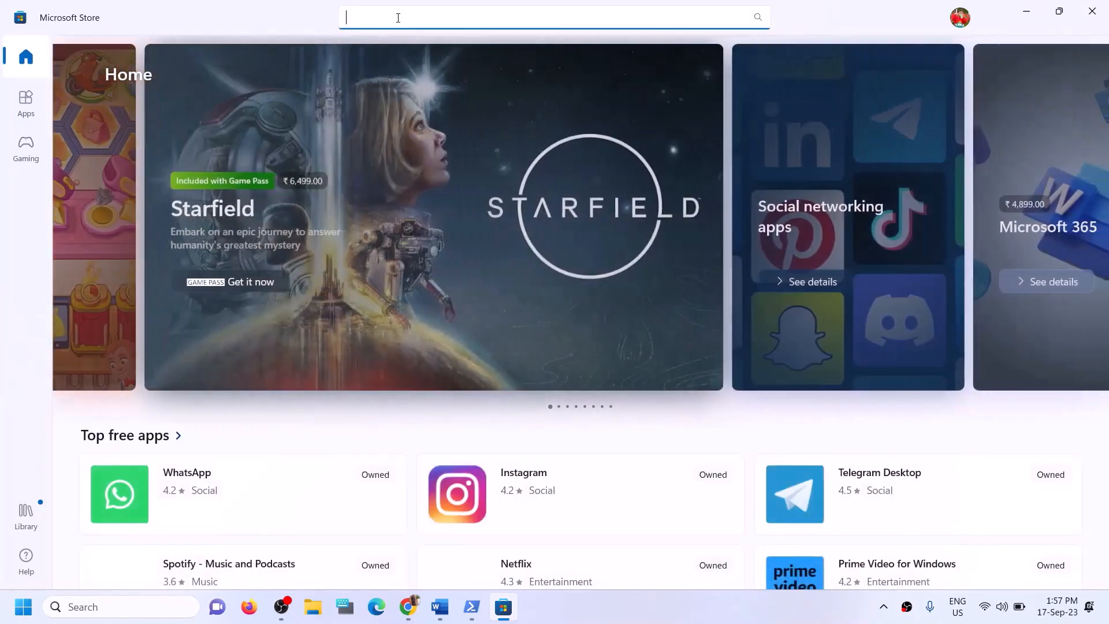
type("xbox")
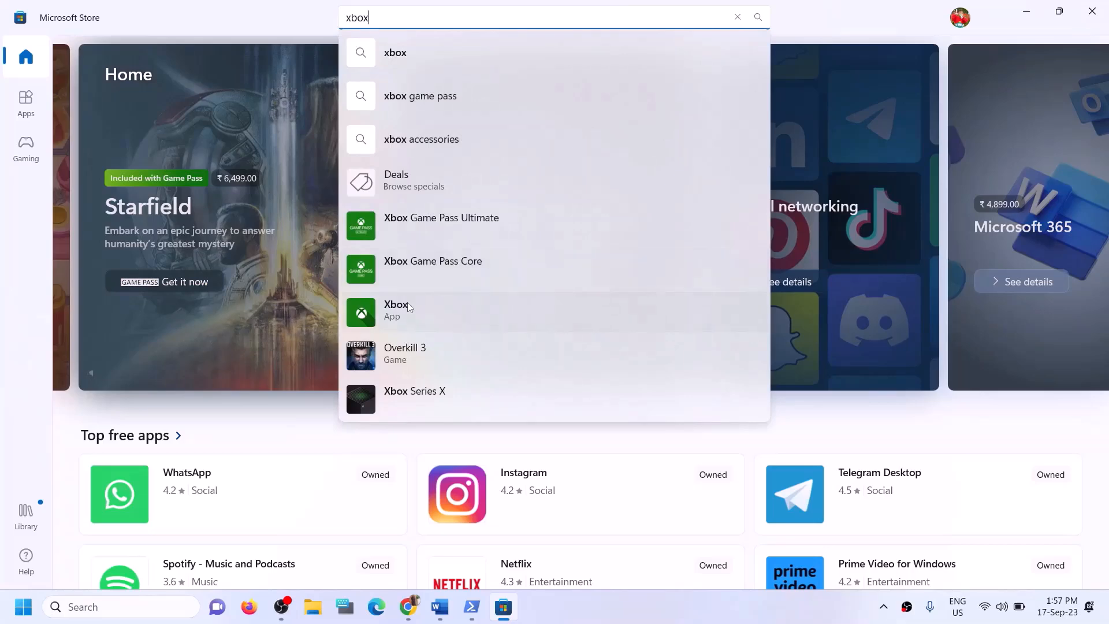
left_click(407, 304)
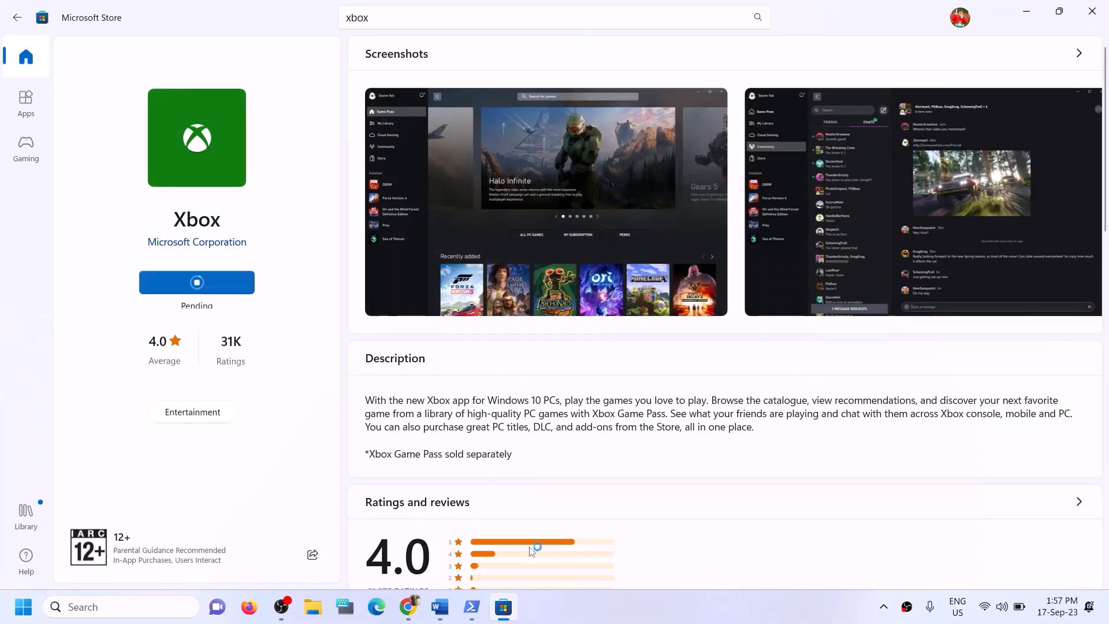
left_click(197, 288)
left_click(475, 417)
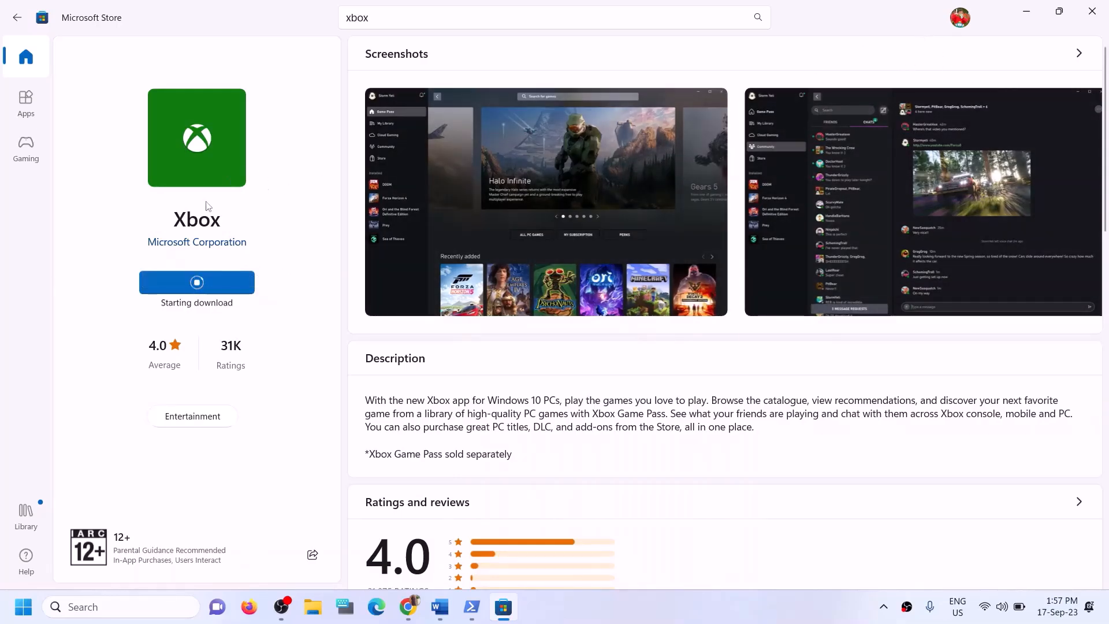
Scroll the Word guide down to Step 12's 'Try installing to C drive' heading
left_click(439, 607)
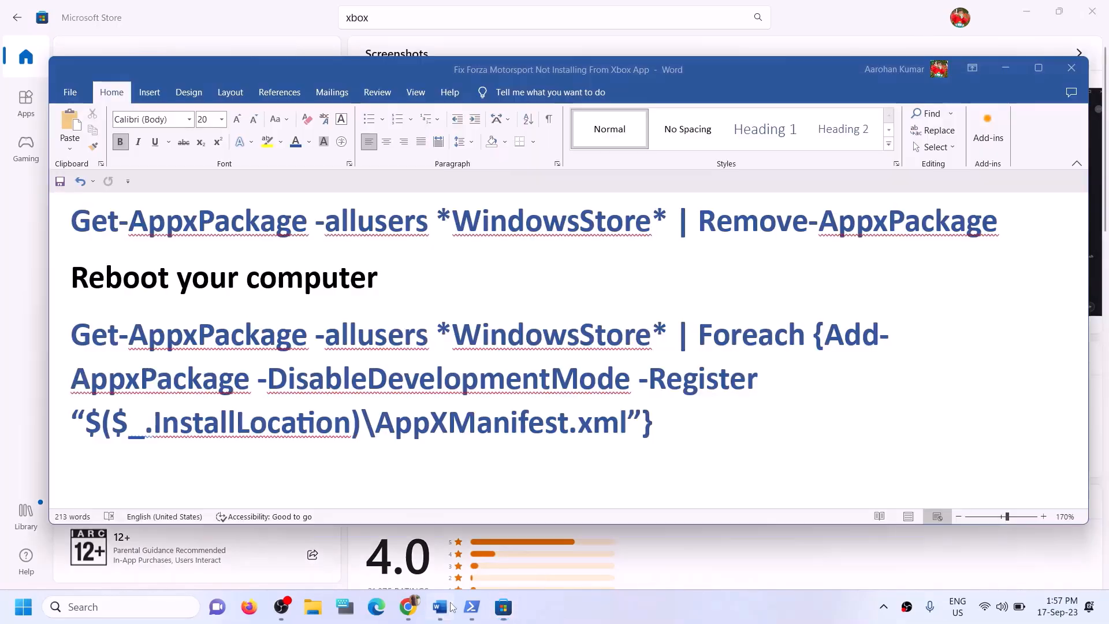
scroll(350, 400, "down", 3)
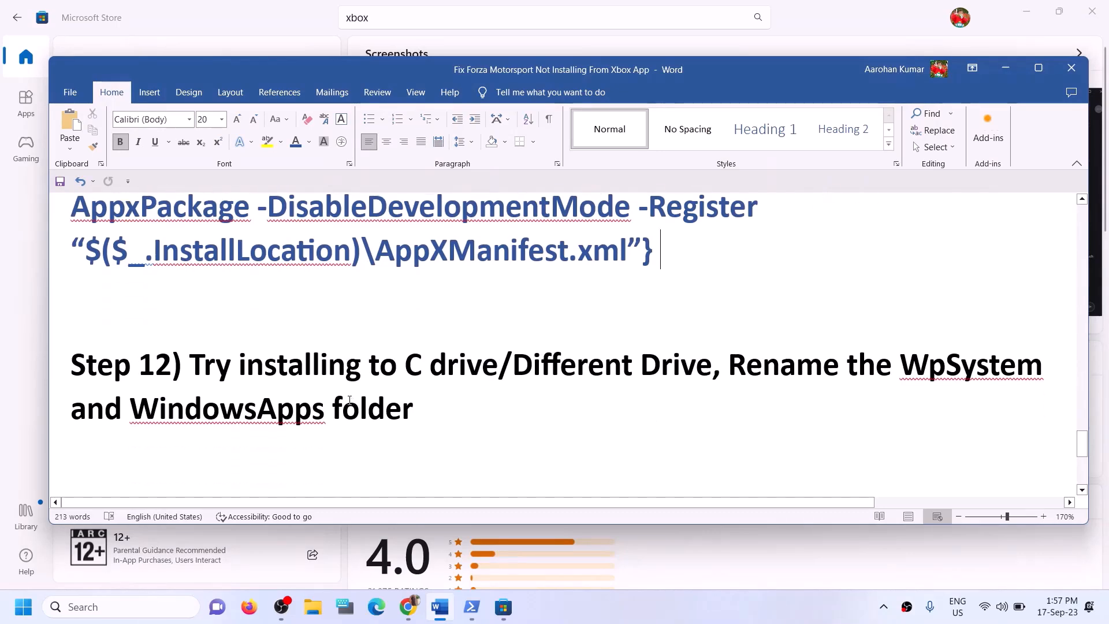
left_click_drag(215, 360, 474, 366)
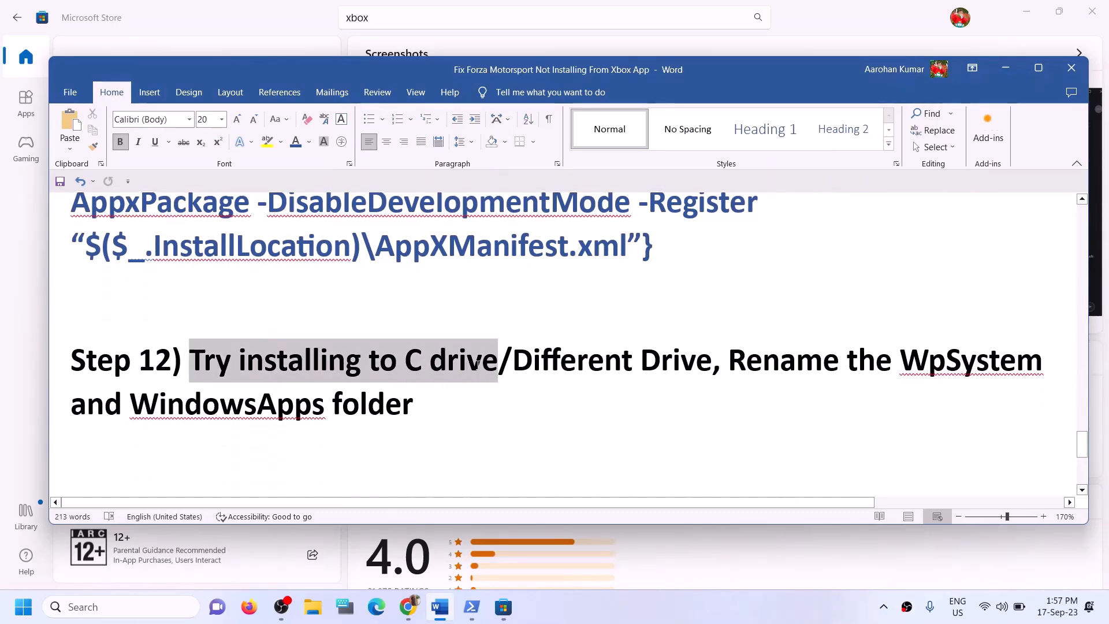
left_click(532, 368)
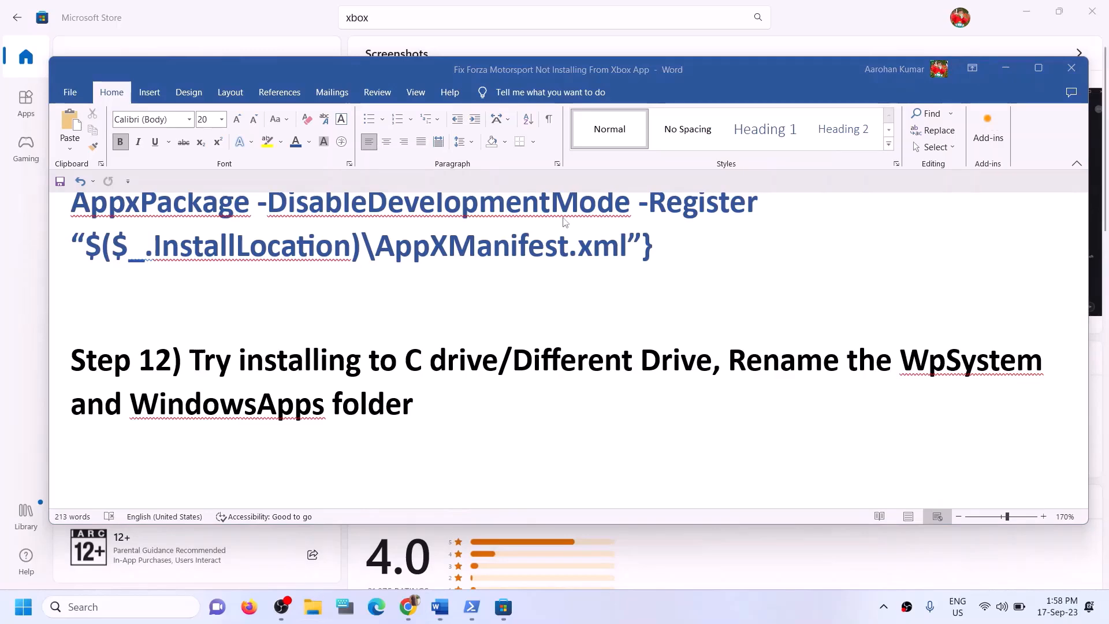
Briefly open and close File Explorer, then bring up Windows Settings with Win+I
key("super+e")
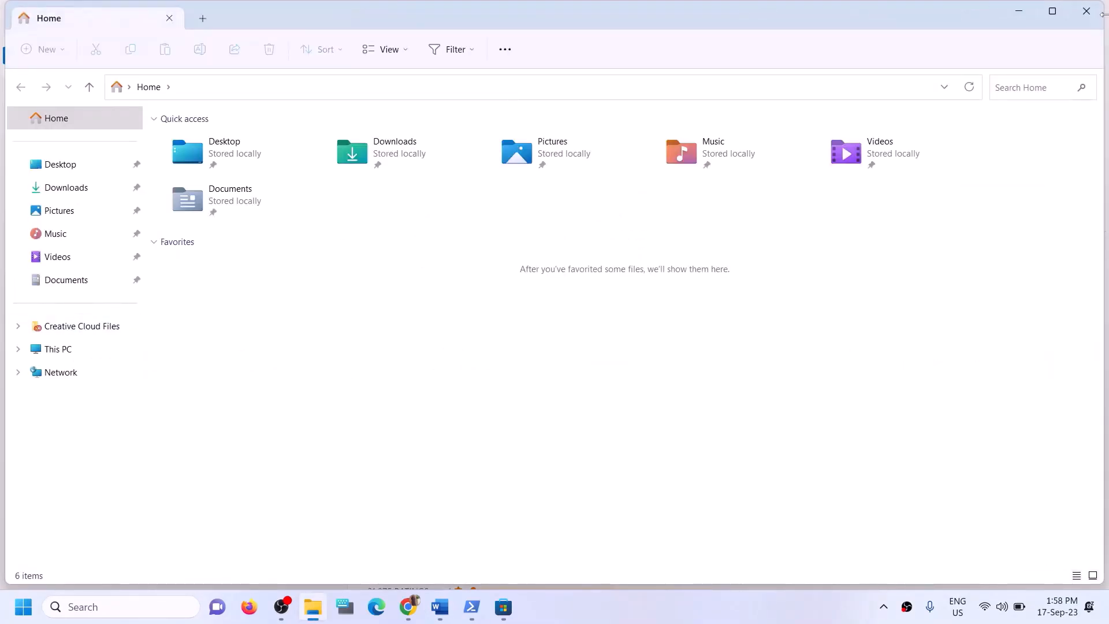
left_click(1098, 12)
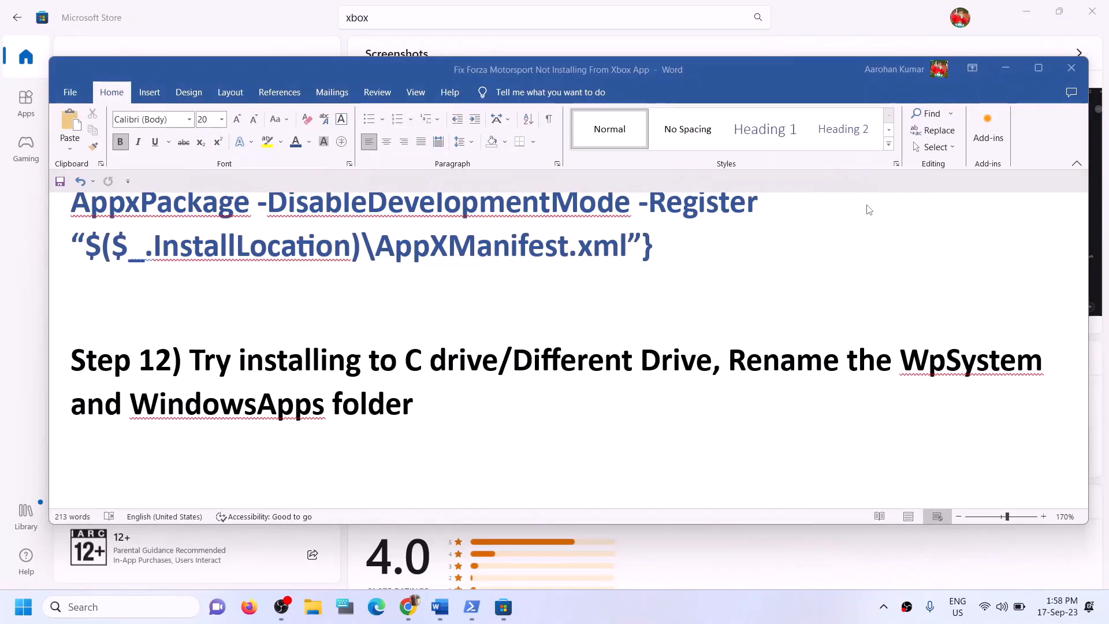
key("super+i")
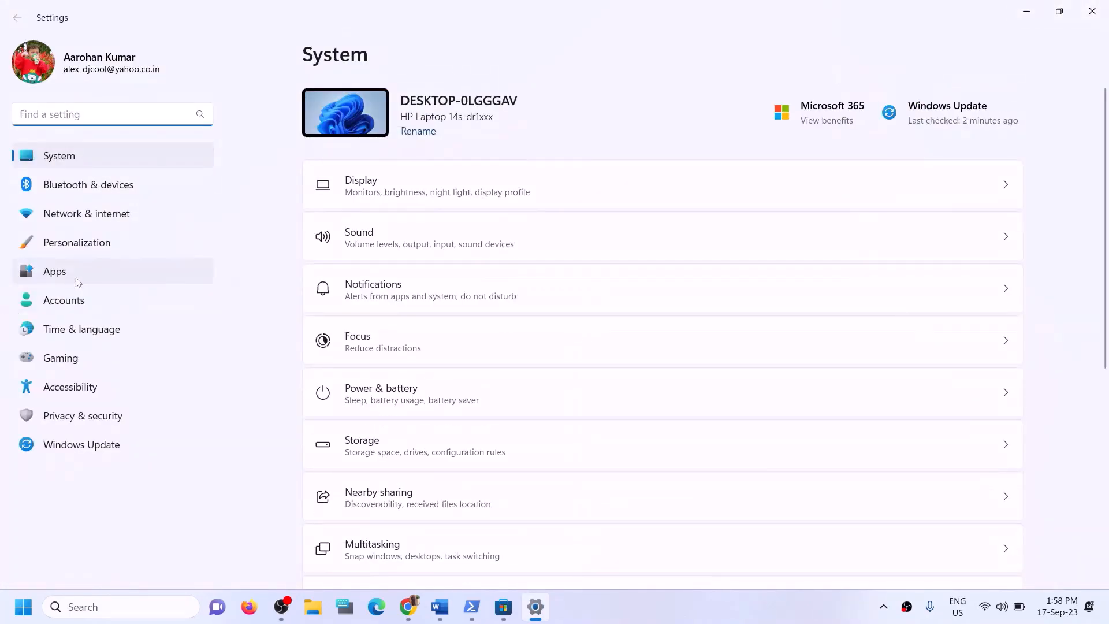
Select Apps in the Settings sidebar to show Installed apps and Default apps
left_click(54, 272)
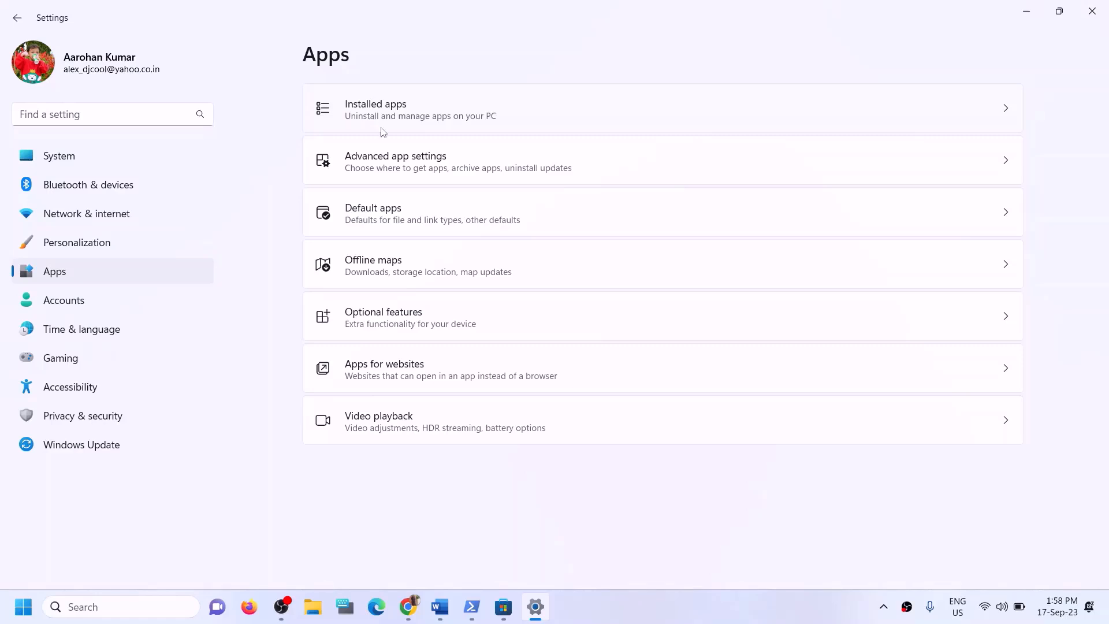
Look through Advanced app settings and Installed apps, then switch to the System settings page
left_click(422, 171)
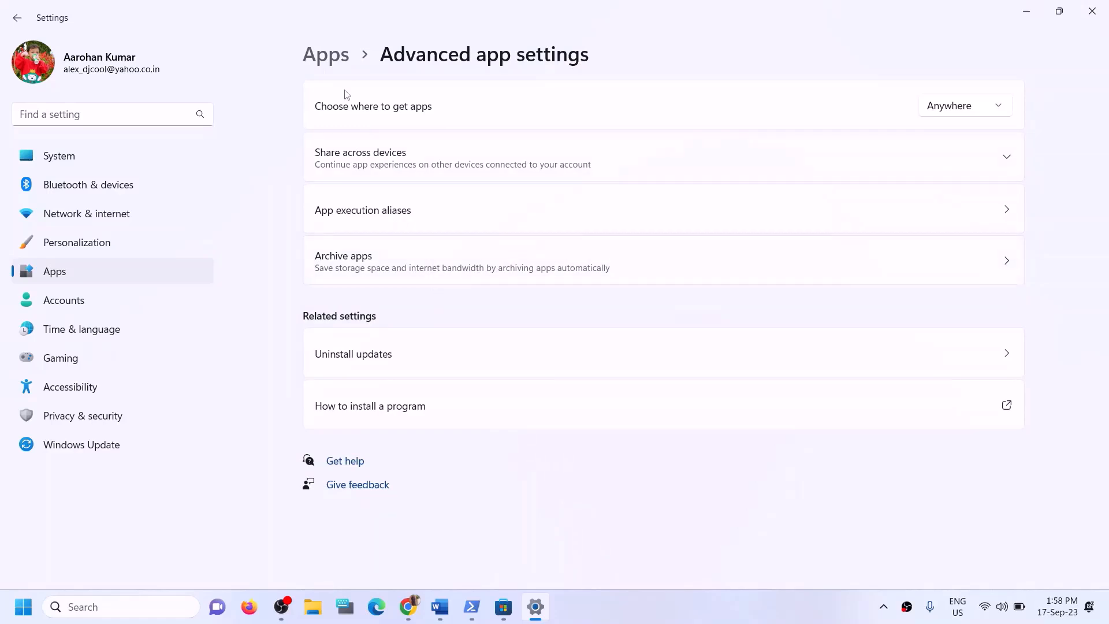
left_click(334, 56)
left_click(367, 115)
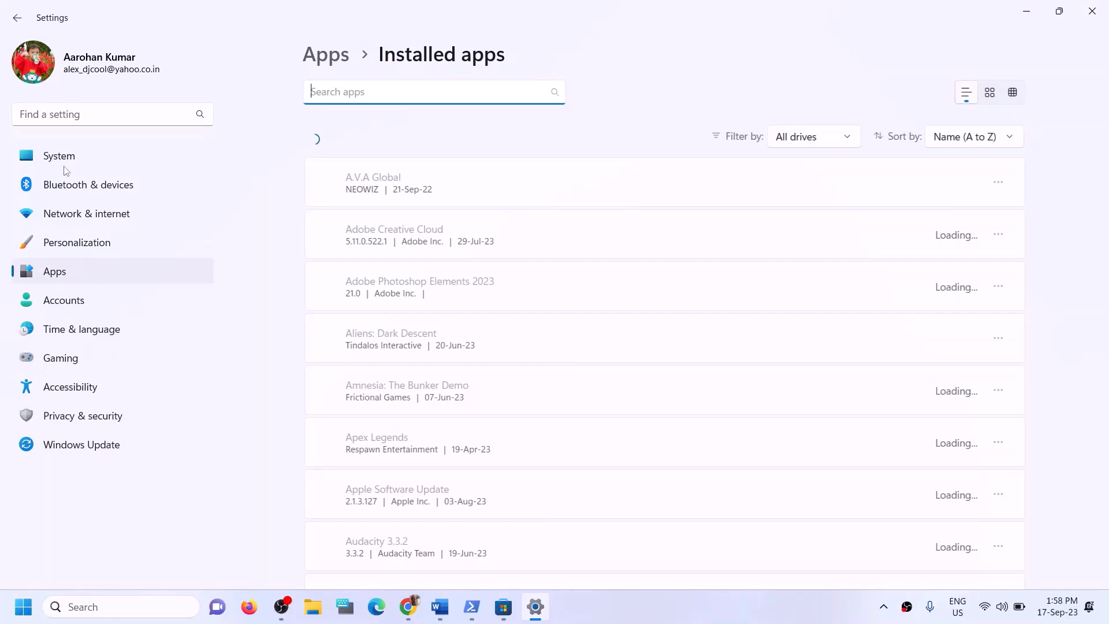
left_click(60, 161)
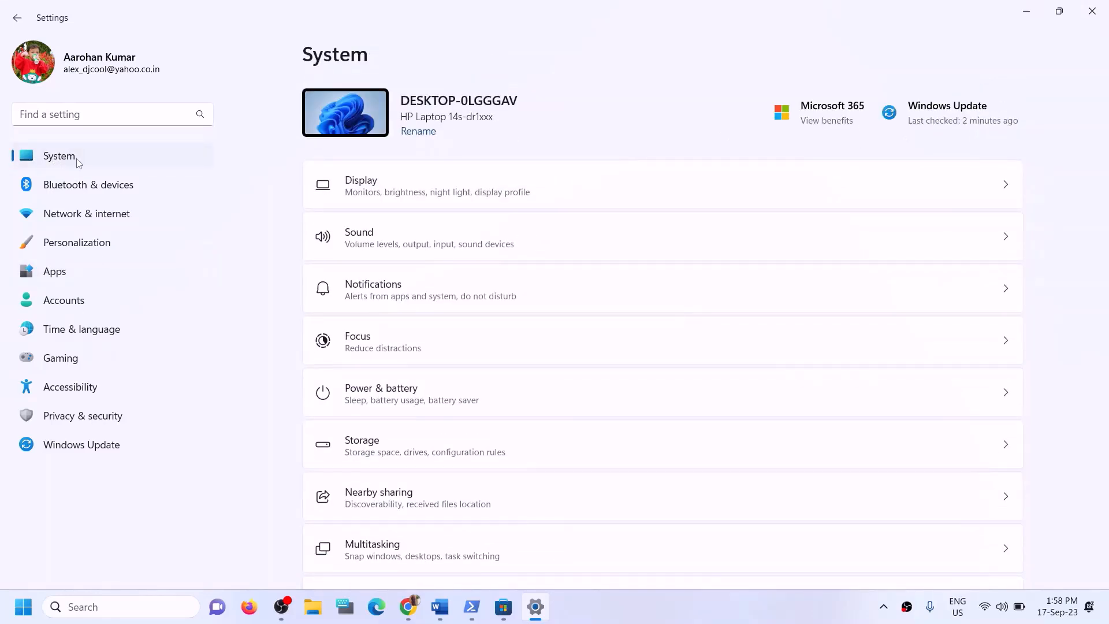
scroll(382, 341, "down", 4)
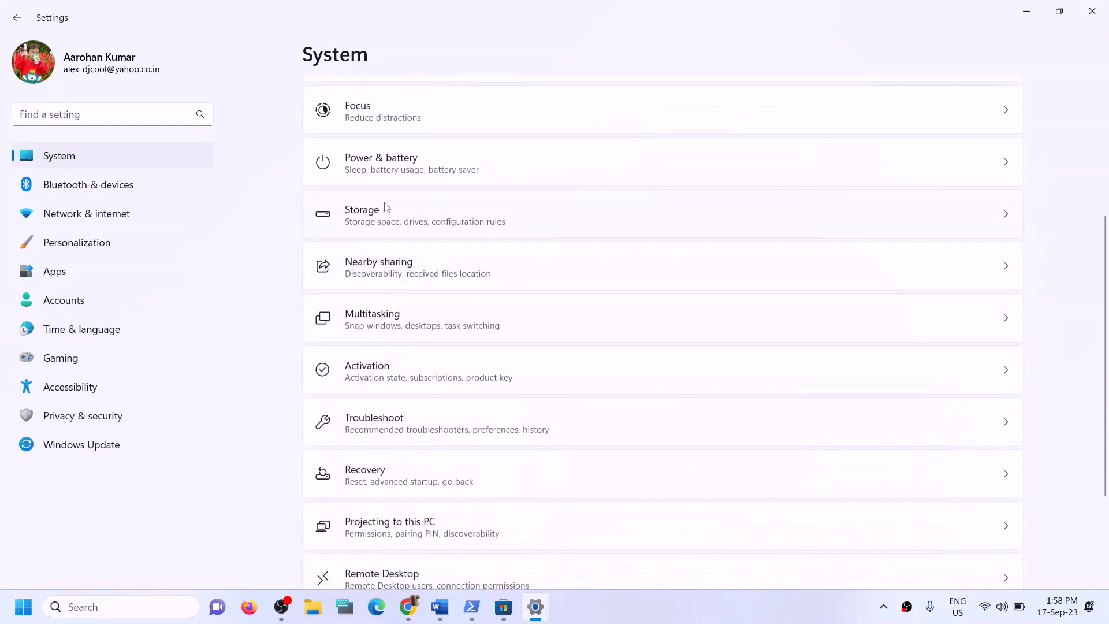
Open Storage for Local Disk (C:) and expand Advanced storage settings
left_click(395, 215)
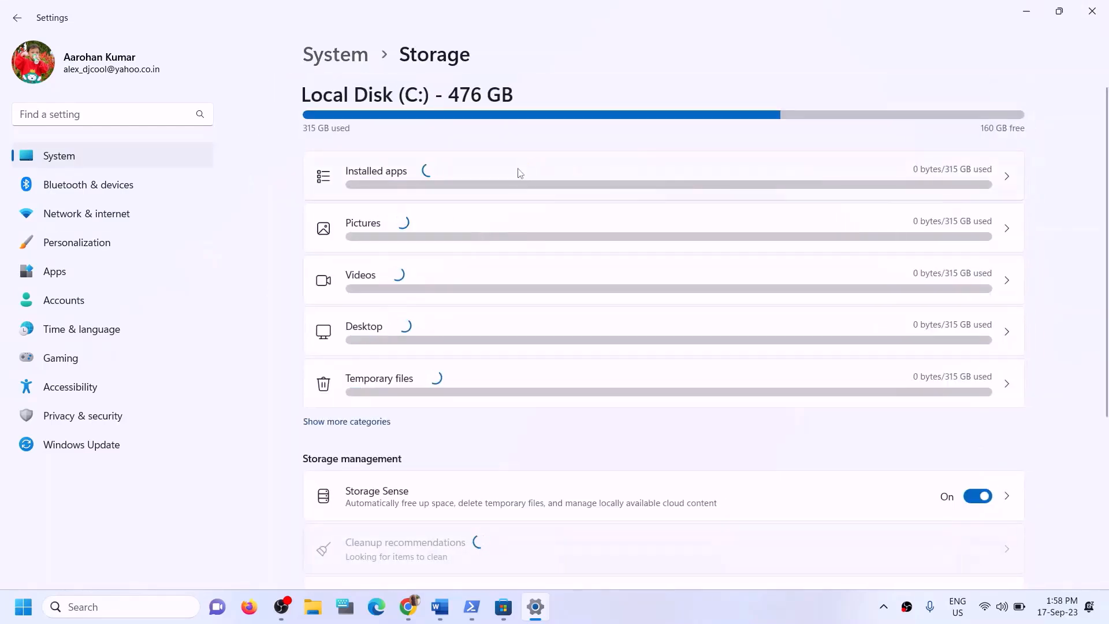
scroll(491, 341, "down", 5)
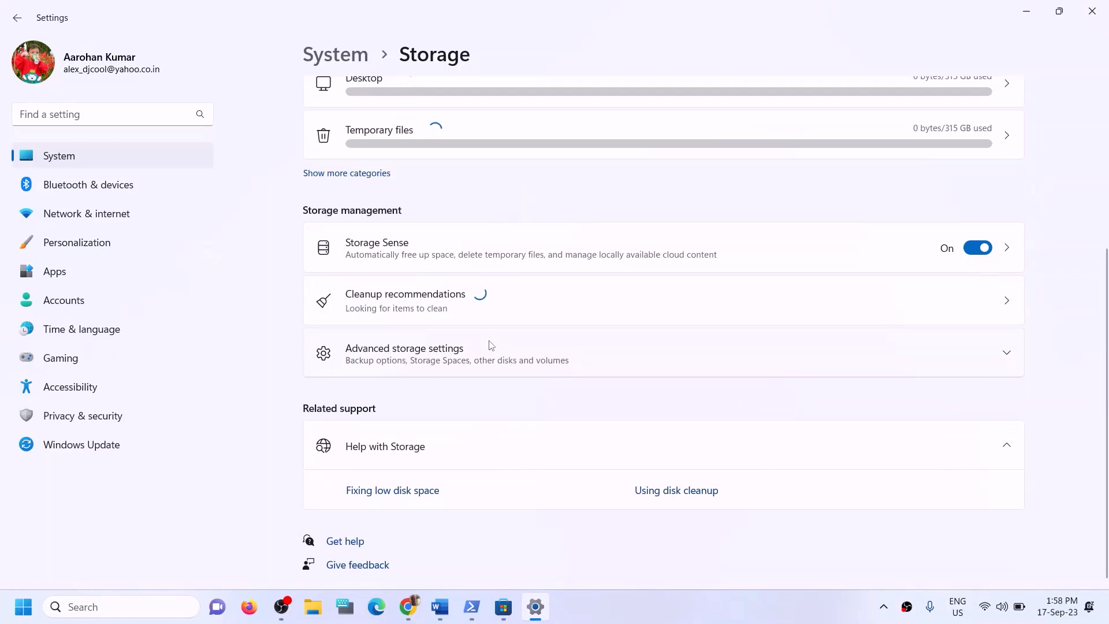
left_click(419, 351)
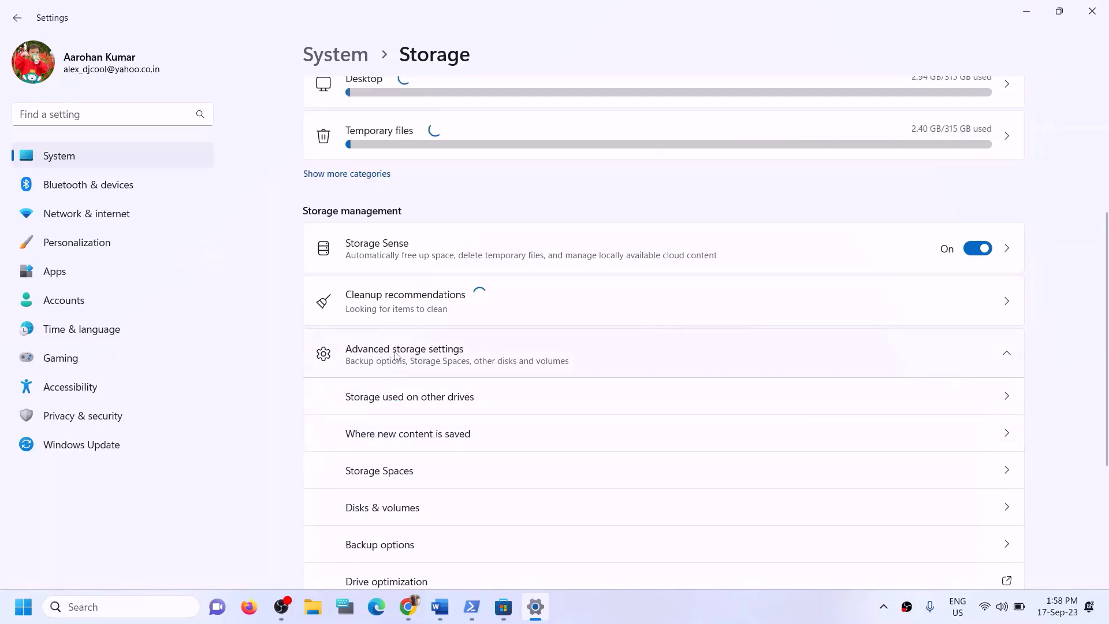
scroll(471, 354, "down", 1)
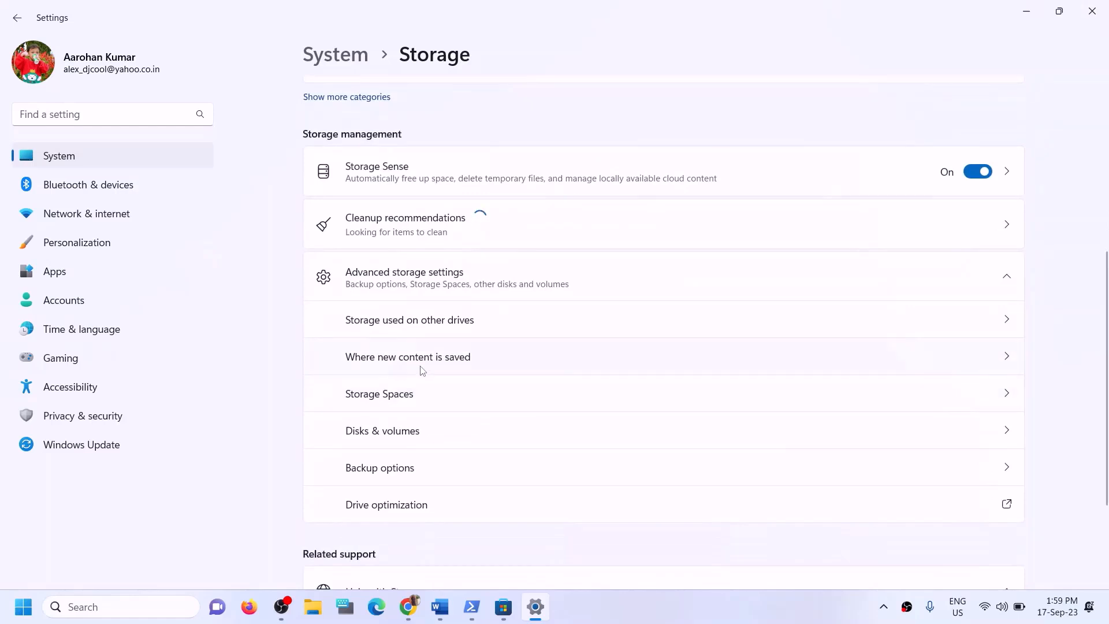
Open 'Where new content is saved' and check which drives new apps can use
left_click(399, 358)
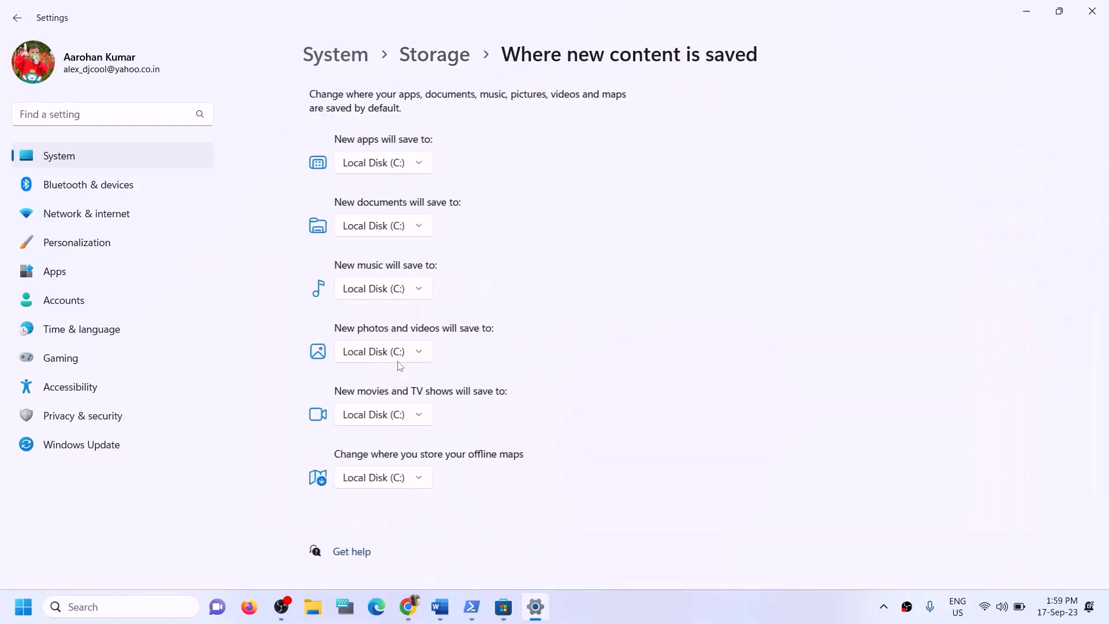
left_click(420, 171)
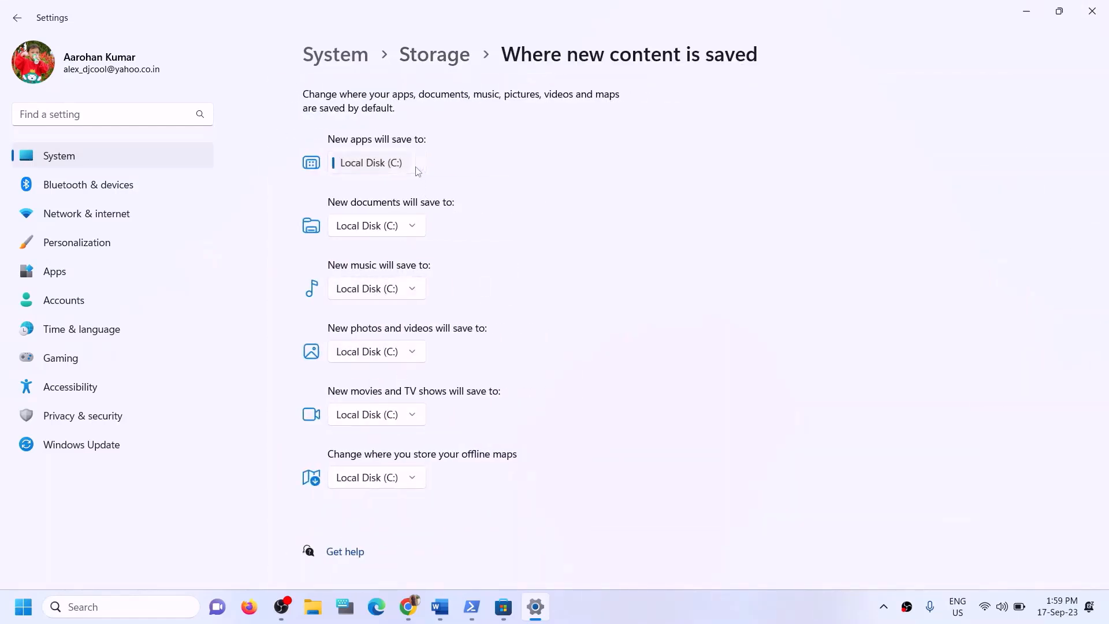
left_click(447, 151)
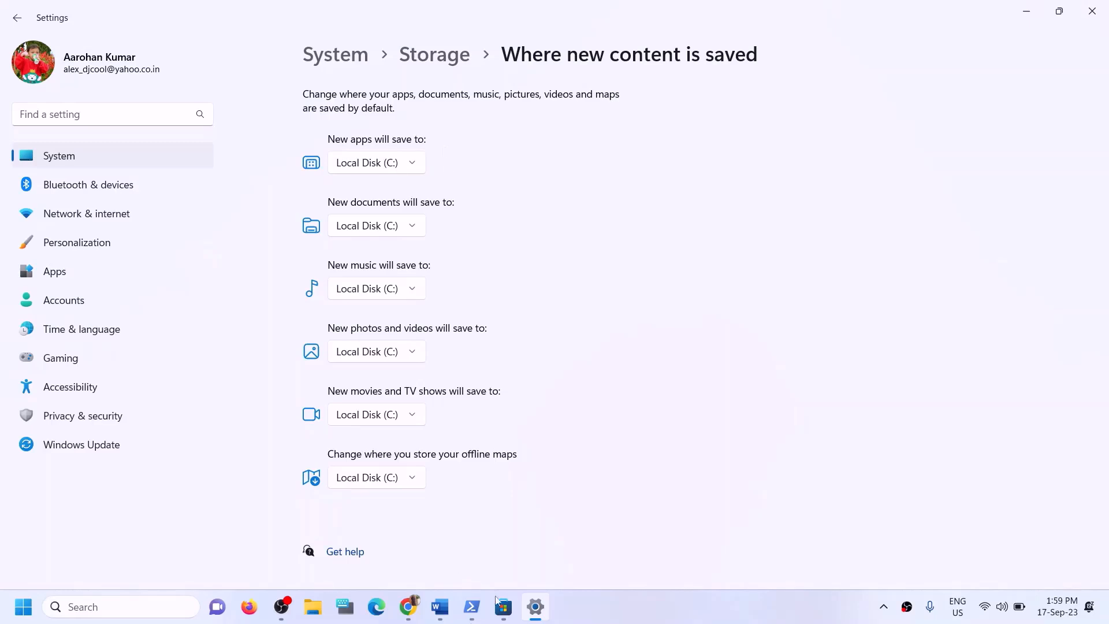
Highlight Step 12's 'Try installing to C drive' line in the Word guide, then recheck the new-apps drive list
left_click(440, 606)
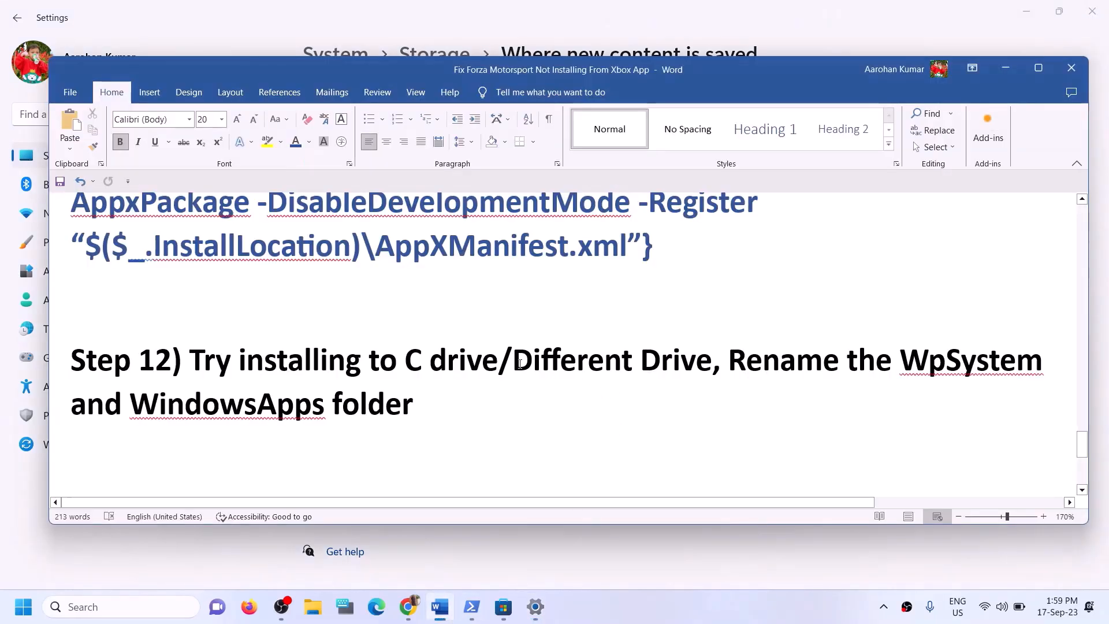
left_click_drag(190, 360, 472, 356)
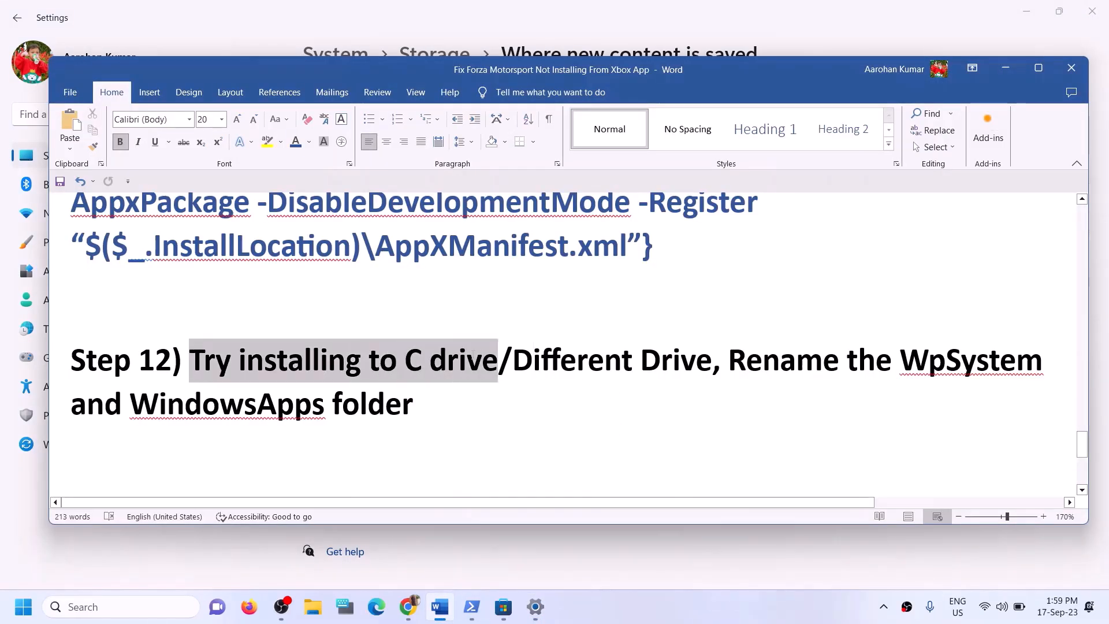
left_click(997, 68)
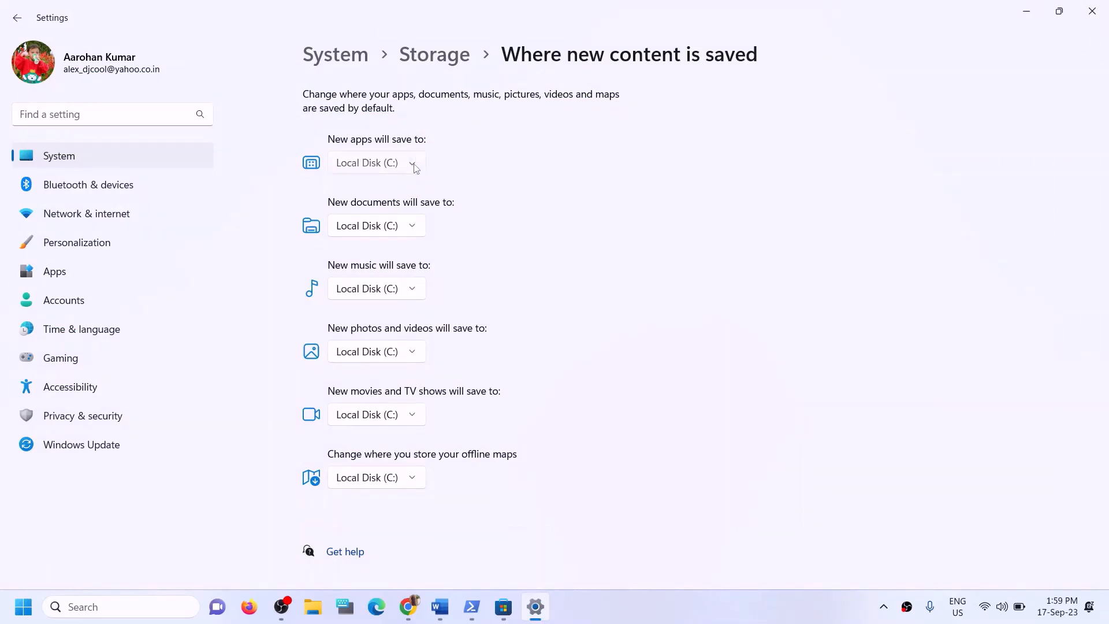
left_click(428, 169)
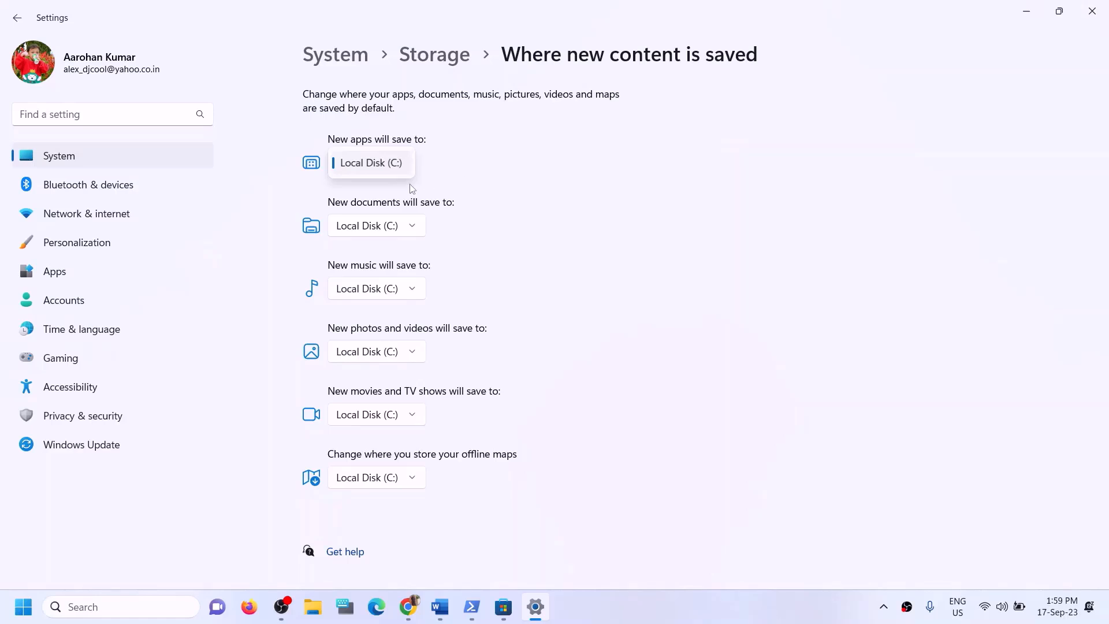
left_click(469, 178)
left_click(439, 606)
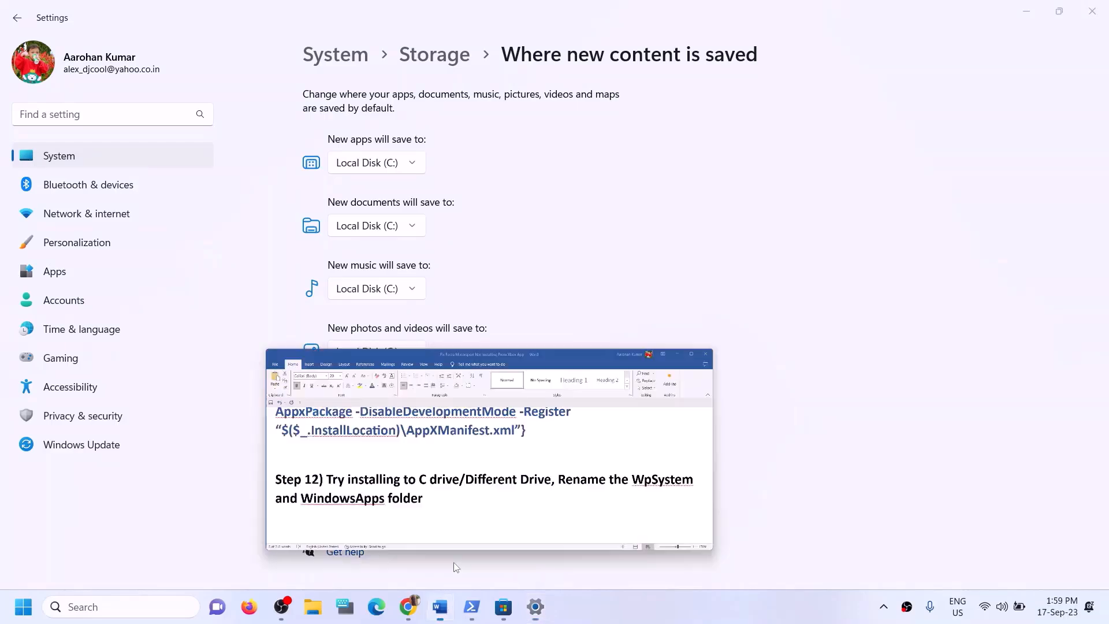
left_click(481, 361)
left_click_drag(215, 359, 500, 361)
left_click(424, 398)
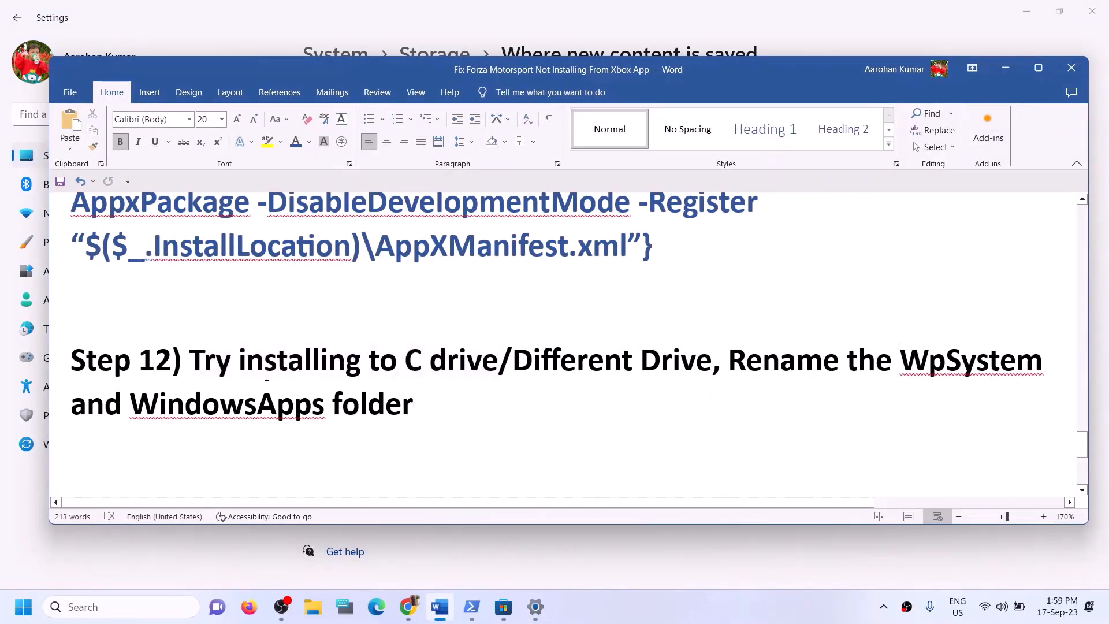
left_click_drag(267, 376, 696, 361)
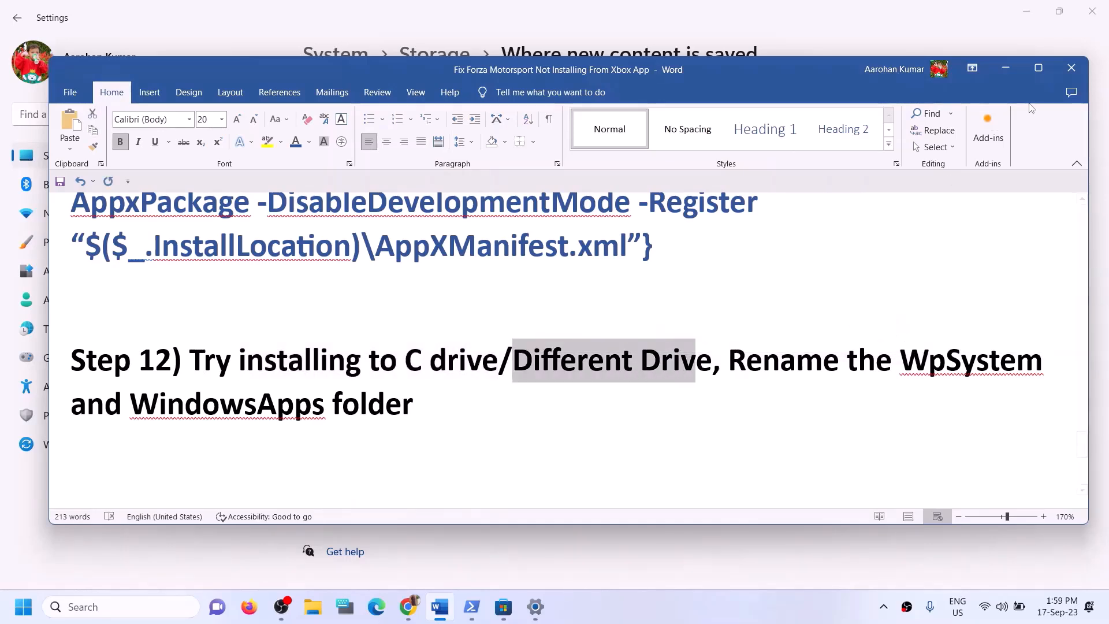
left_click(1005, 67)
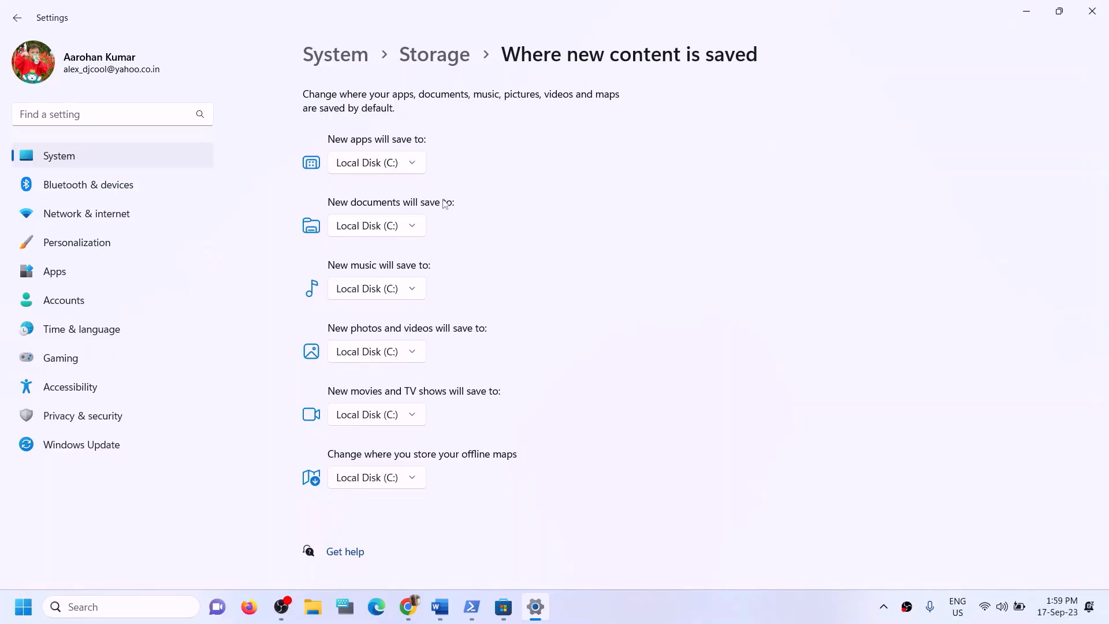
Check Local Disk (D:), then try both D: and C: as the new apps location
left_click(414, 159)
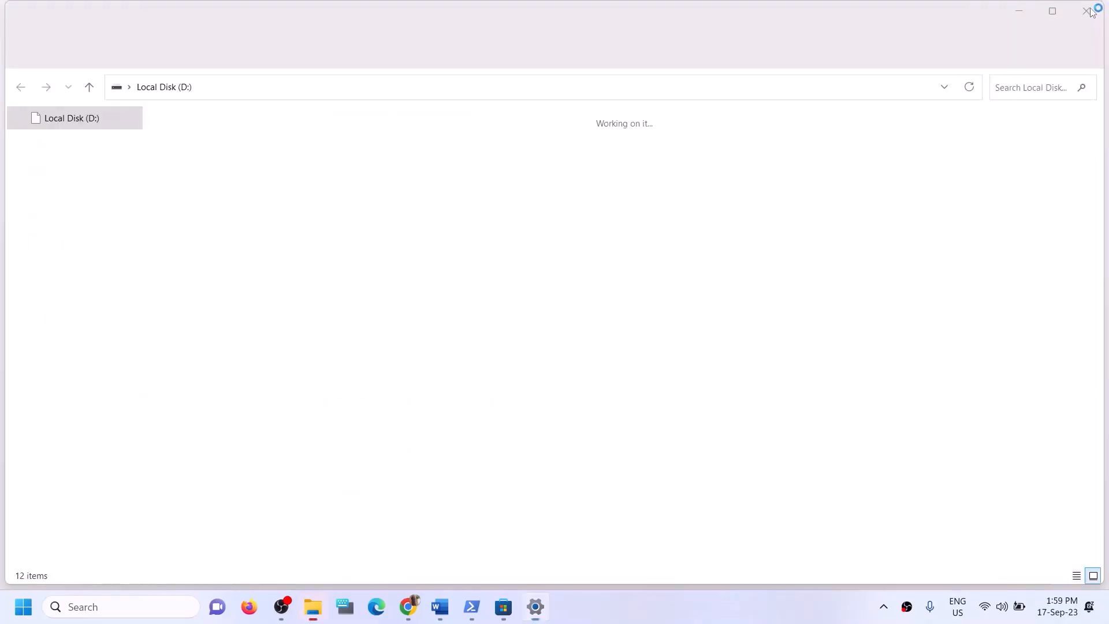
left_click(1091, 10)
left_click(414, 164)
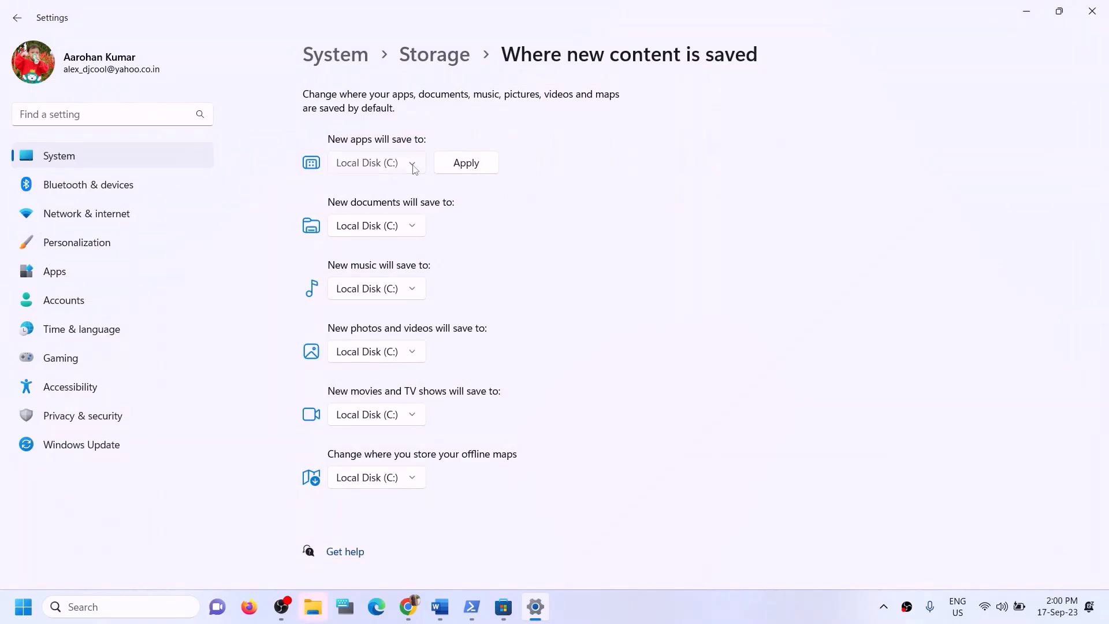
left_click(379, 190)
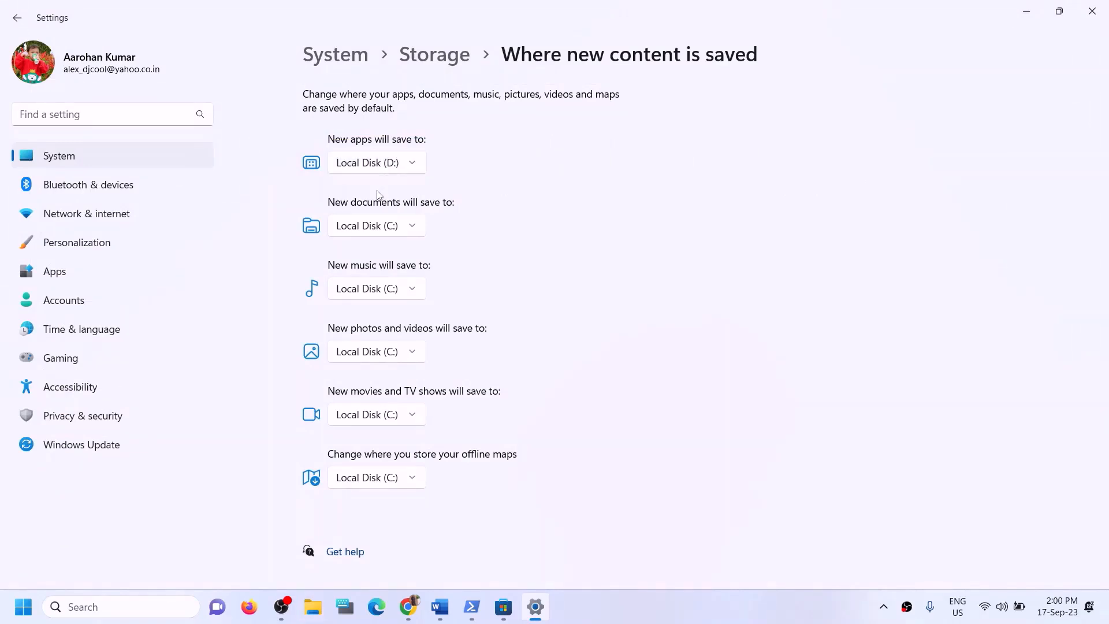
left_click(414, 165)
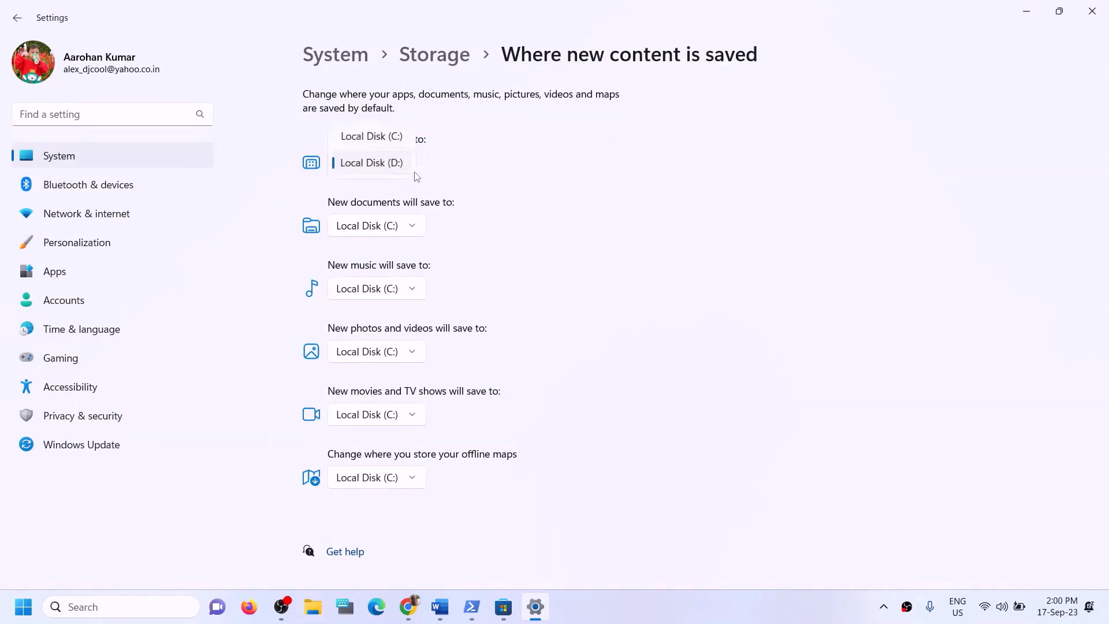
left_click(397, 139)
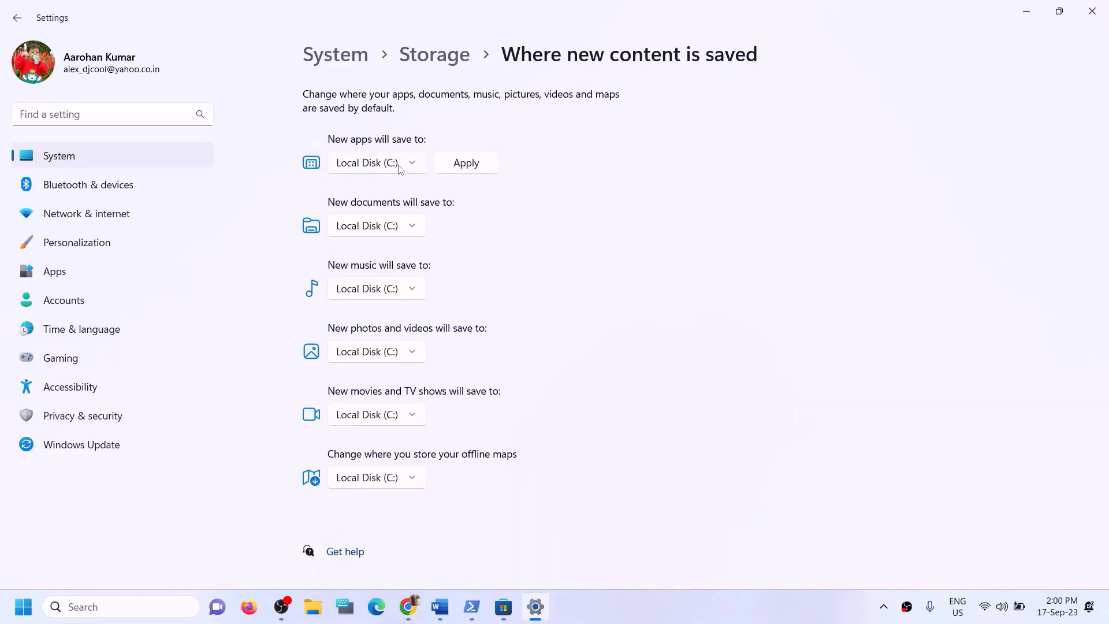
left_click(456, 166)
Apply Local Disk (D:) as the save location for new apps and close Settings
left_click(407, 168)
left_click(382, 190)
left_click(467, 167)
left_click(419, 169)
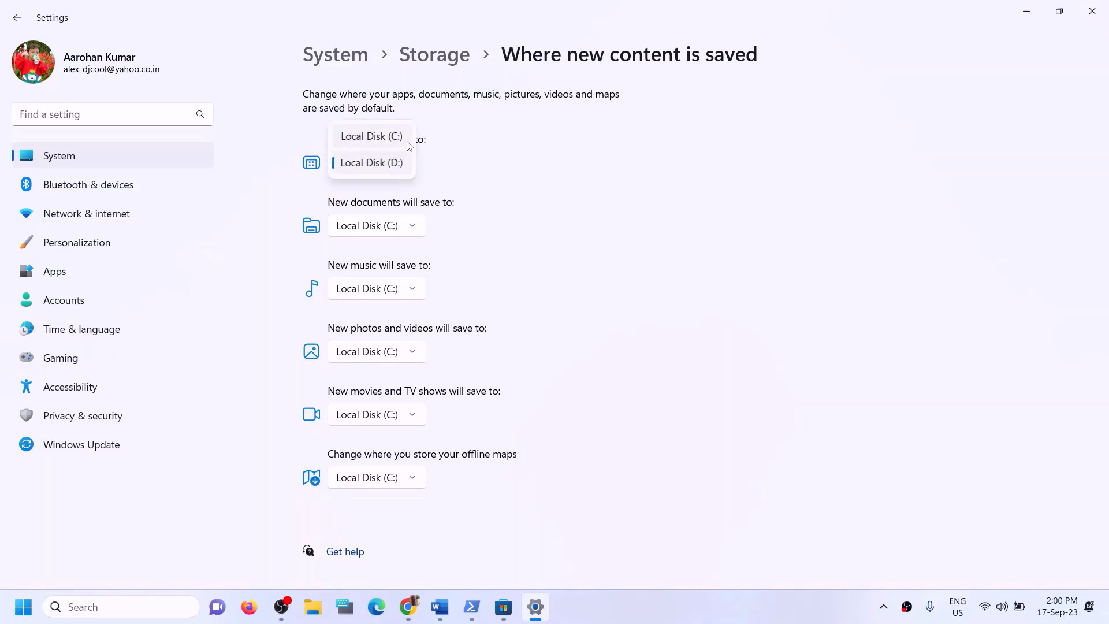
left_click(513, 173)
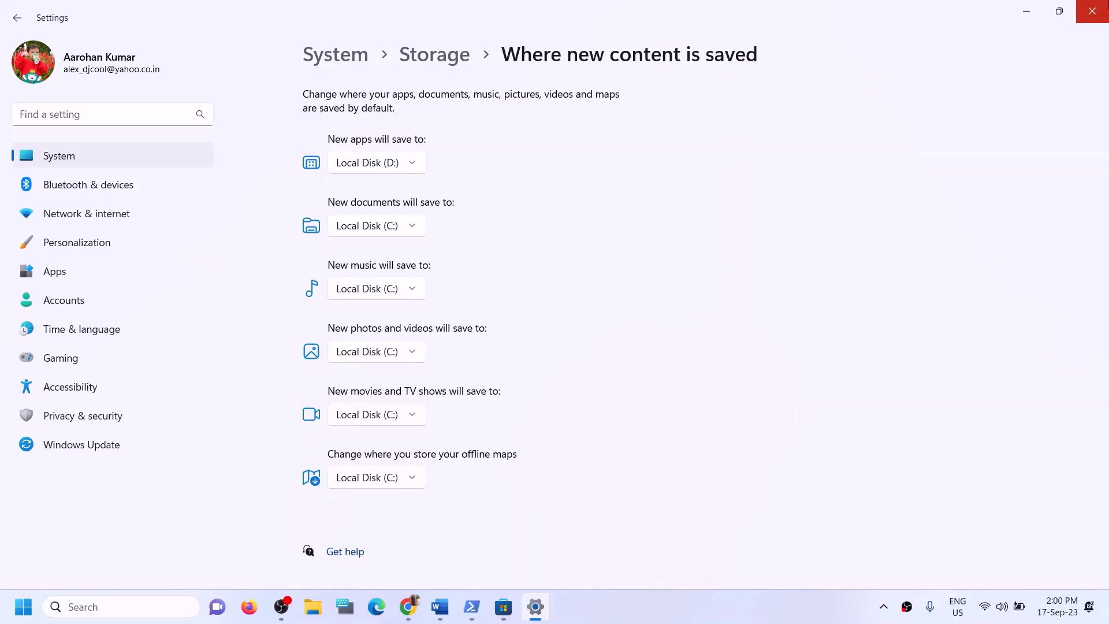
left_click(1093, 13)
Highlight Step 12's C drive/Different Drive line and the 'Rename the WpSystem and WindowsApps folder' instruction
left_click(440, 607)
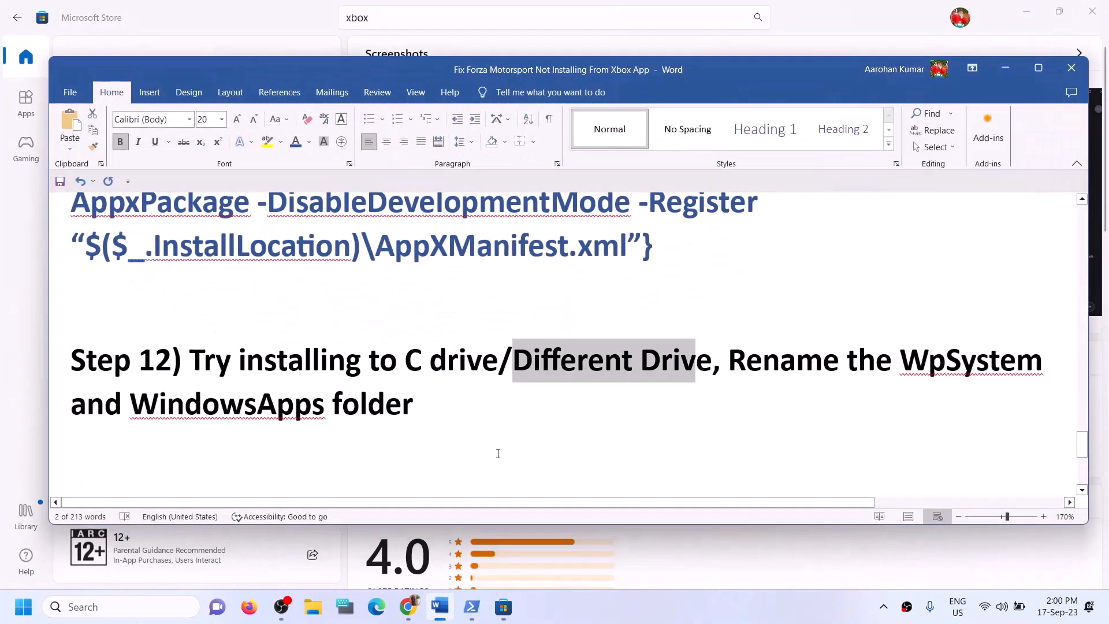
left_click(289, 359)
left_click_drag(224, 359, 638, 361)
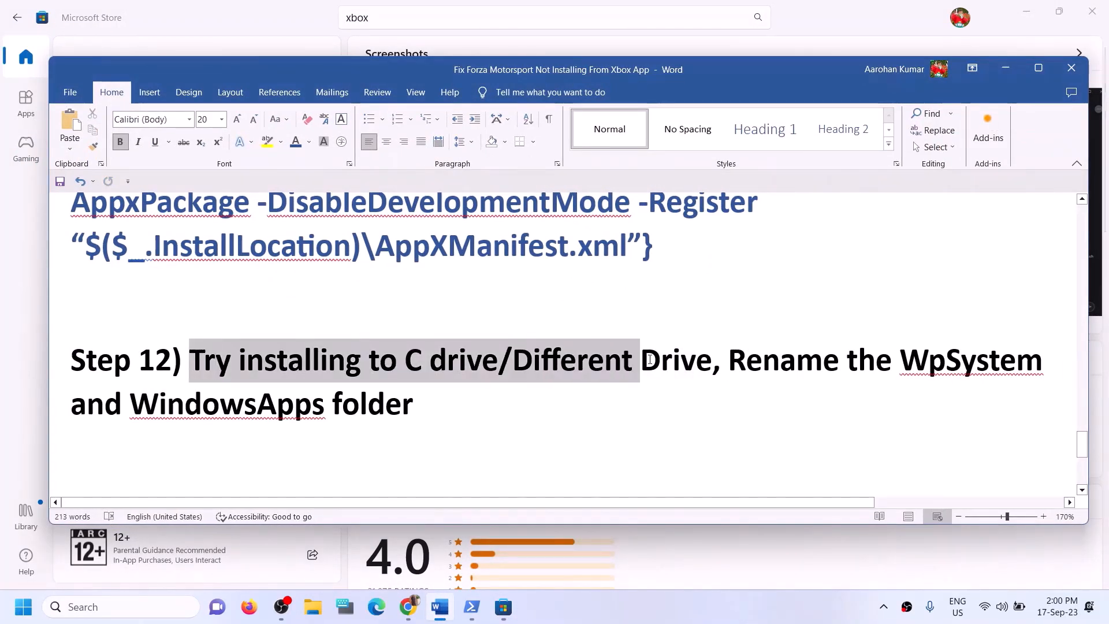
left_click(662, 362)
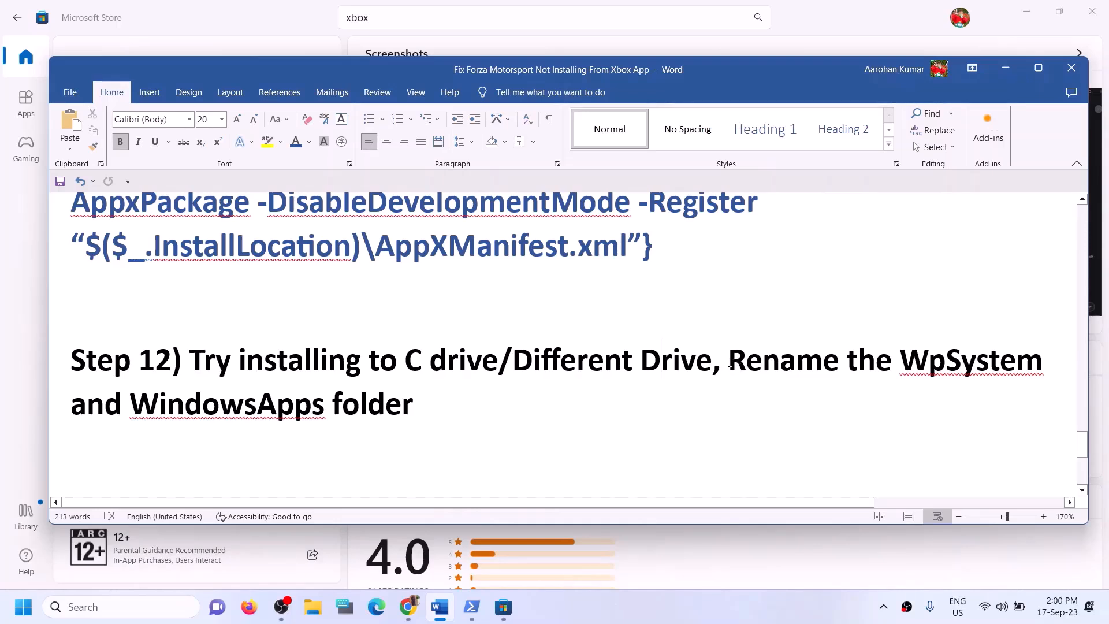
left_click_drag(749, 369, 964, 409)
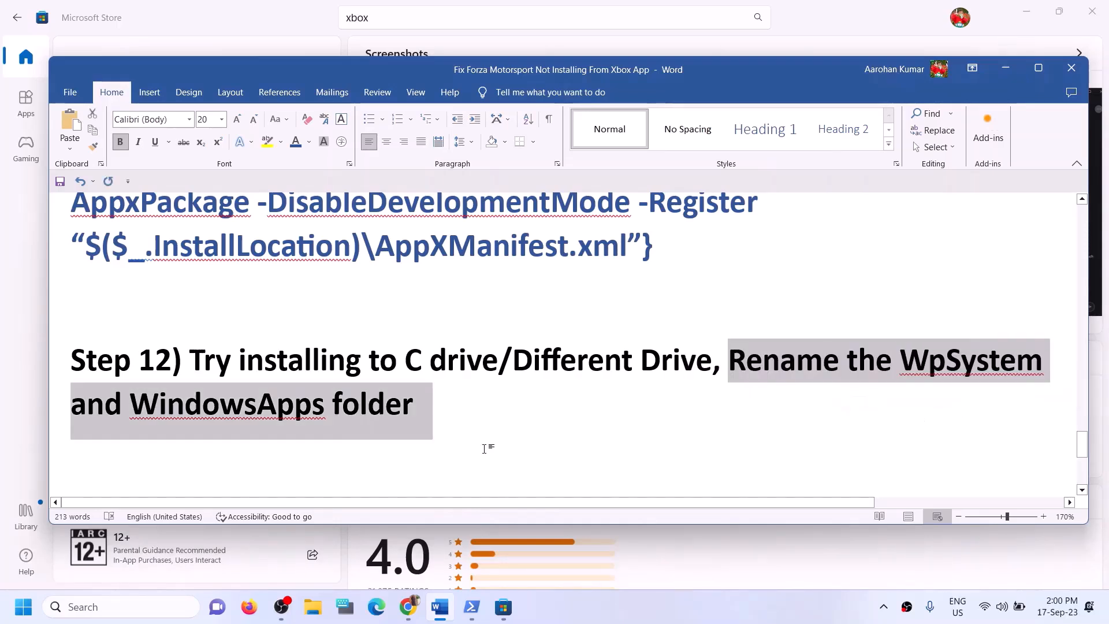
left_click(154, 422)
left_click_drag(115, 414, 414, 412)
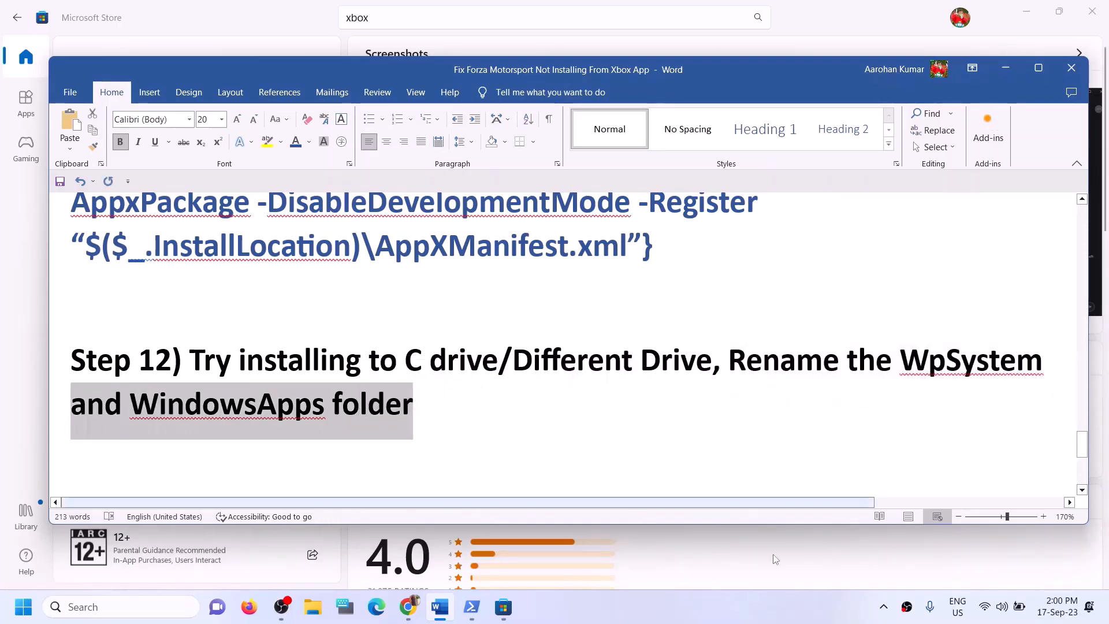
left_click(414, 411)
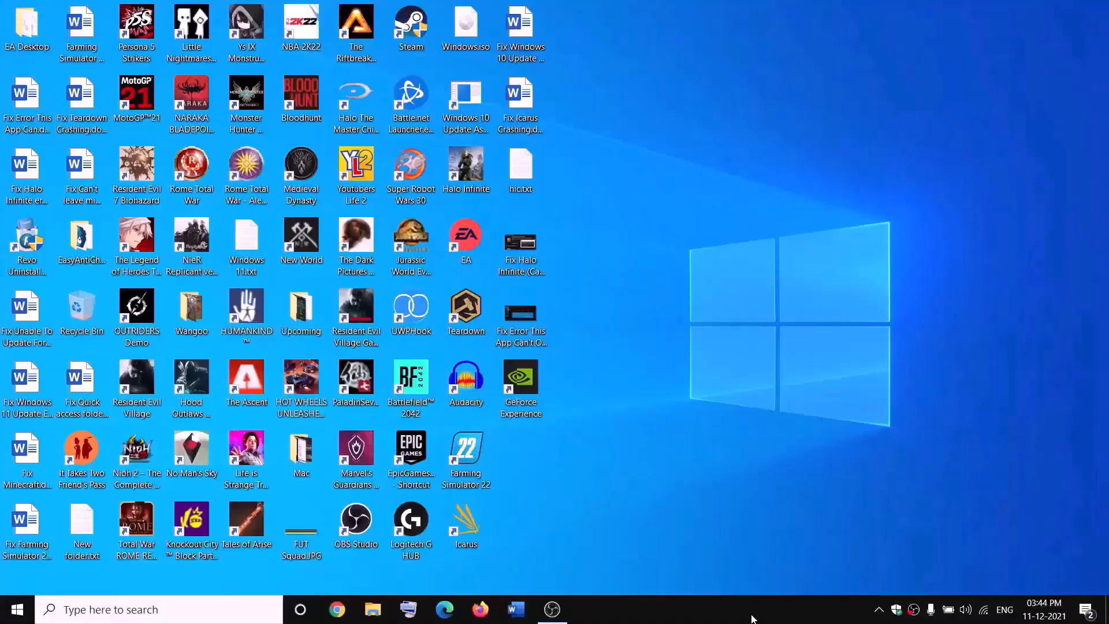
Open New Volume (D:) in File Explorer and select the WpSystem folder
left_click(381, 611)
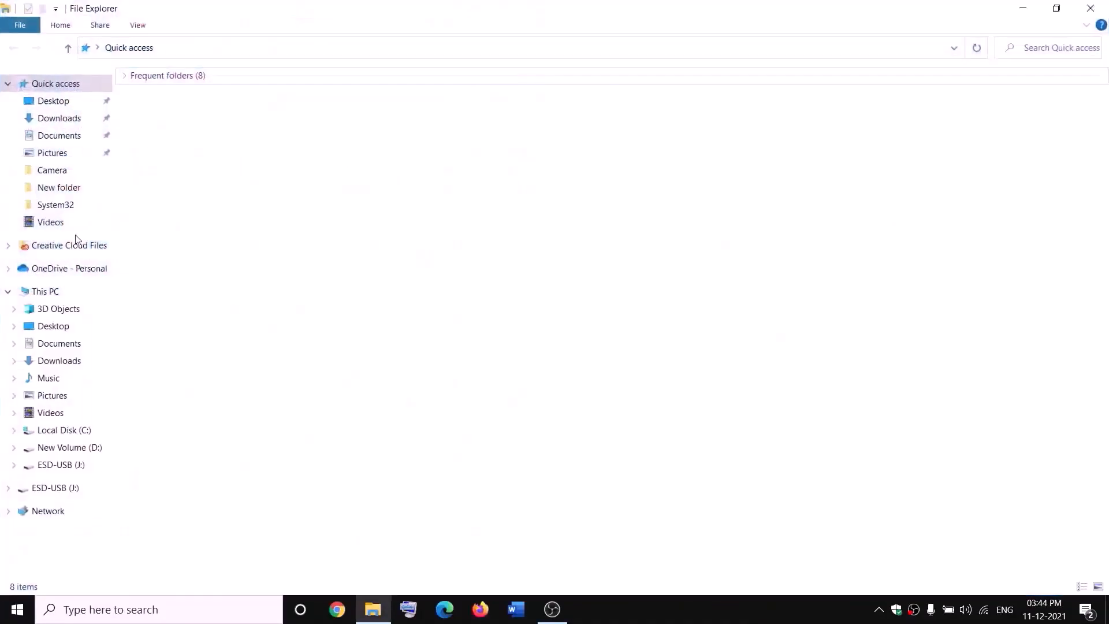
left_click(93, 291)
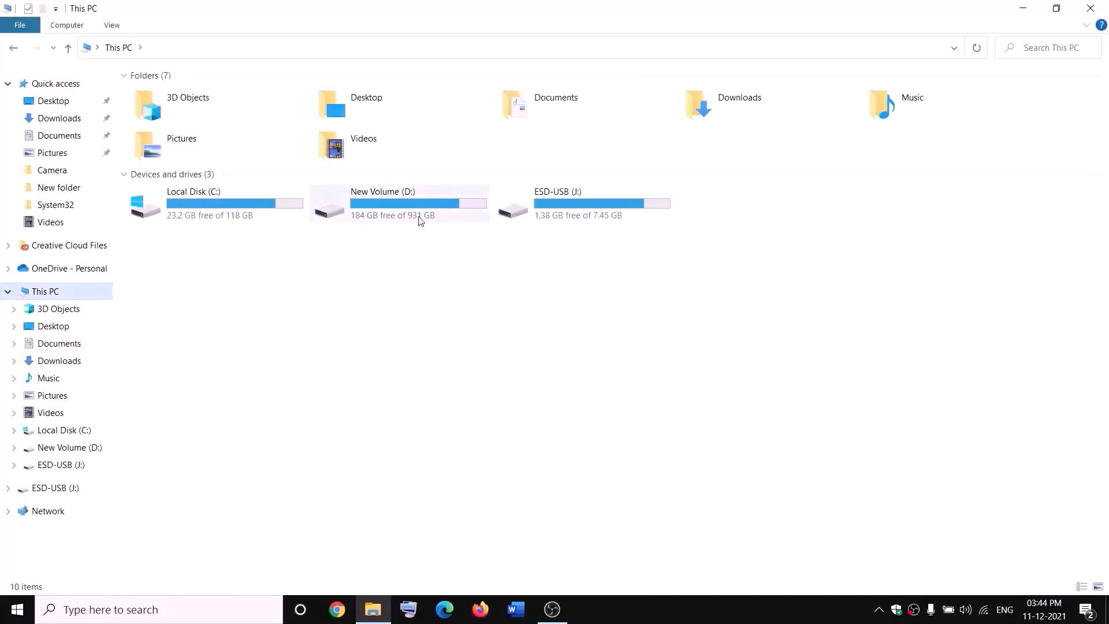
double_click(414, 216)
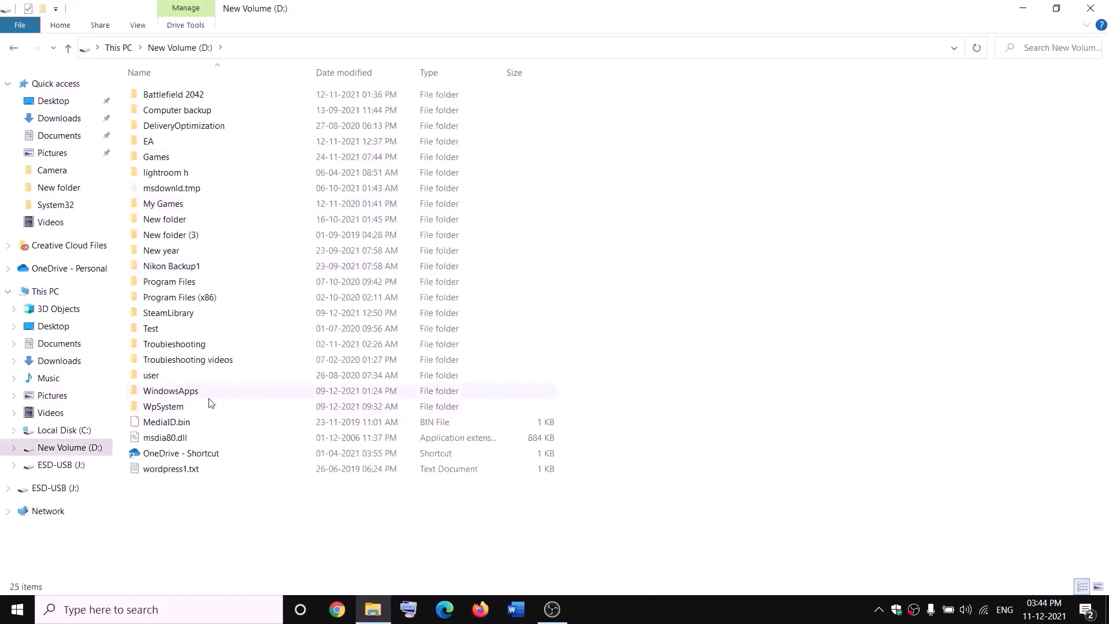
left_click(178, 408)
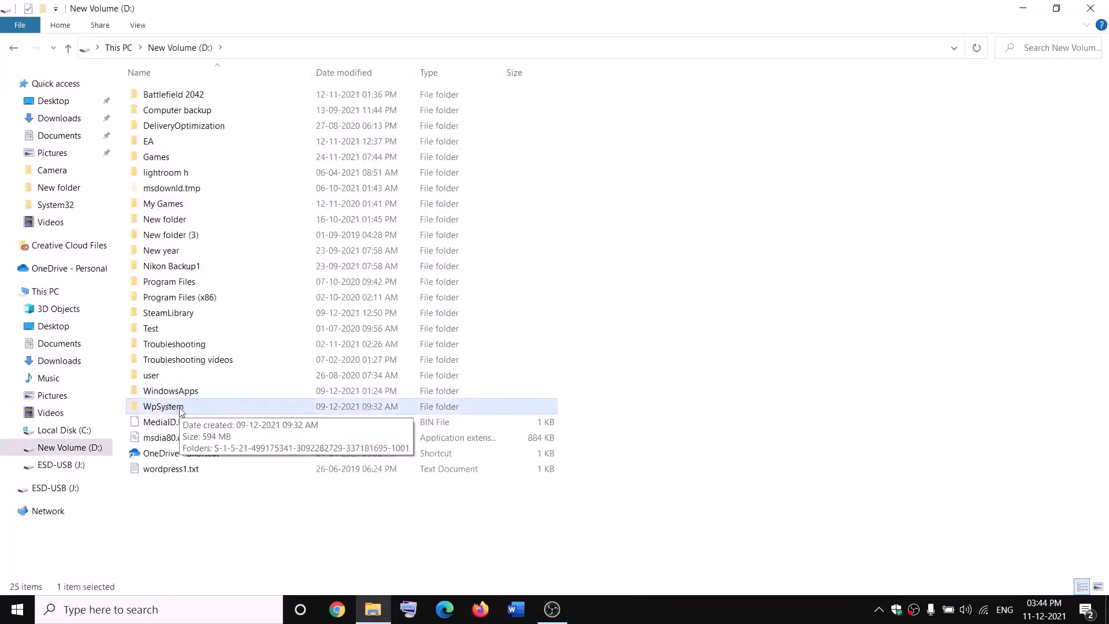
right_click(170, 408)
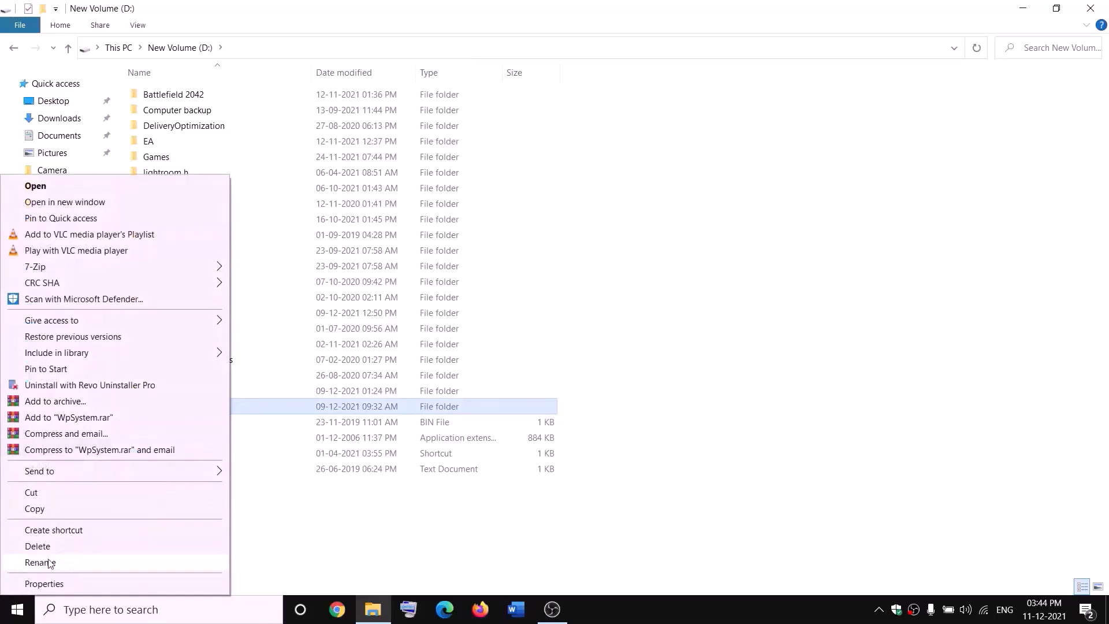
left_click(349, 525)
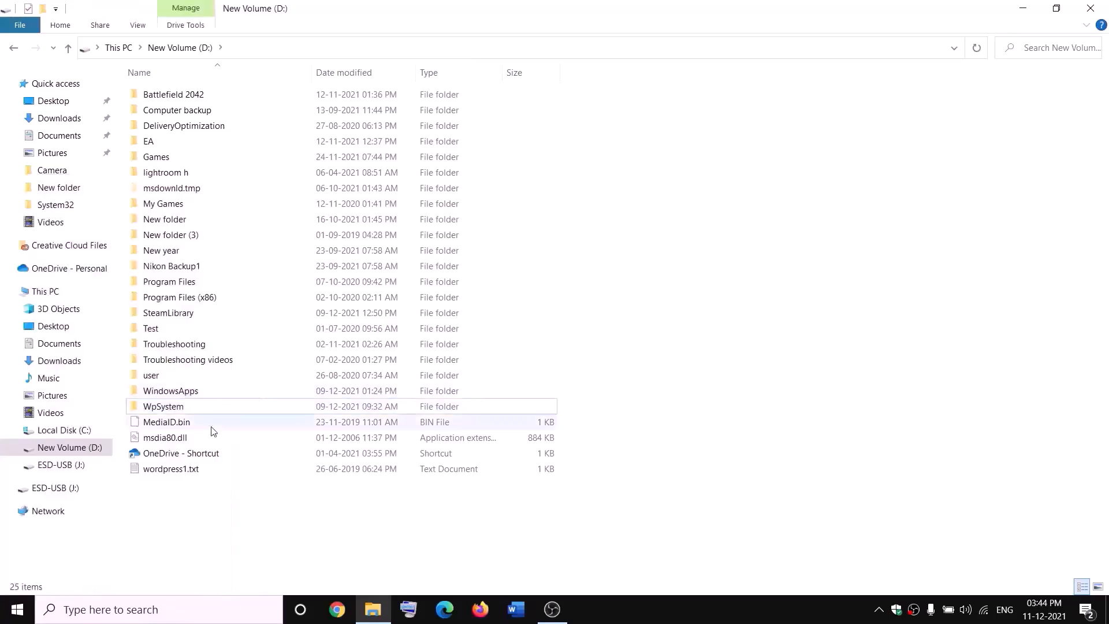
Open the WpSystem folder's Properties and reach its Advanced security settings
right_click(163, 408)
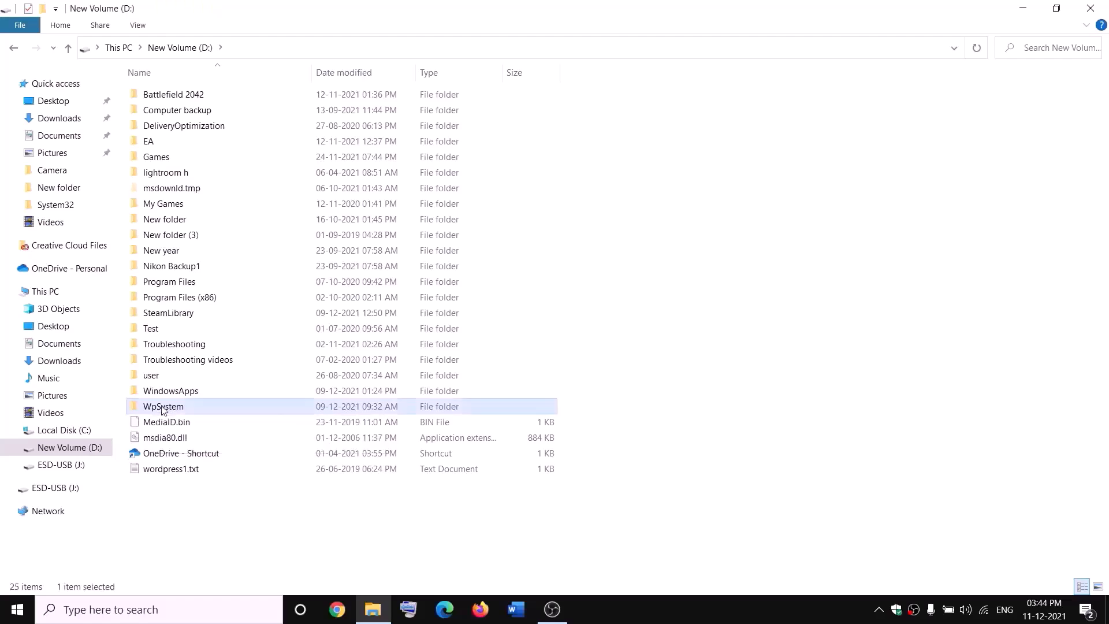
left_click(44, 584)
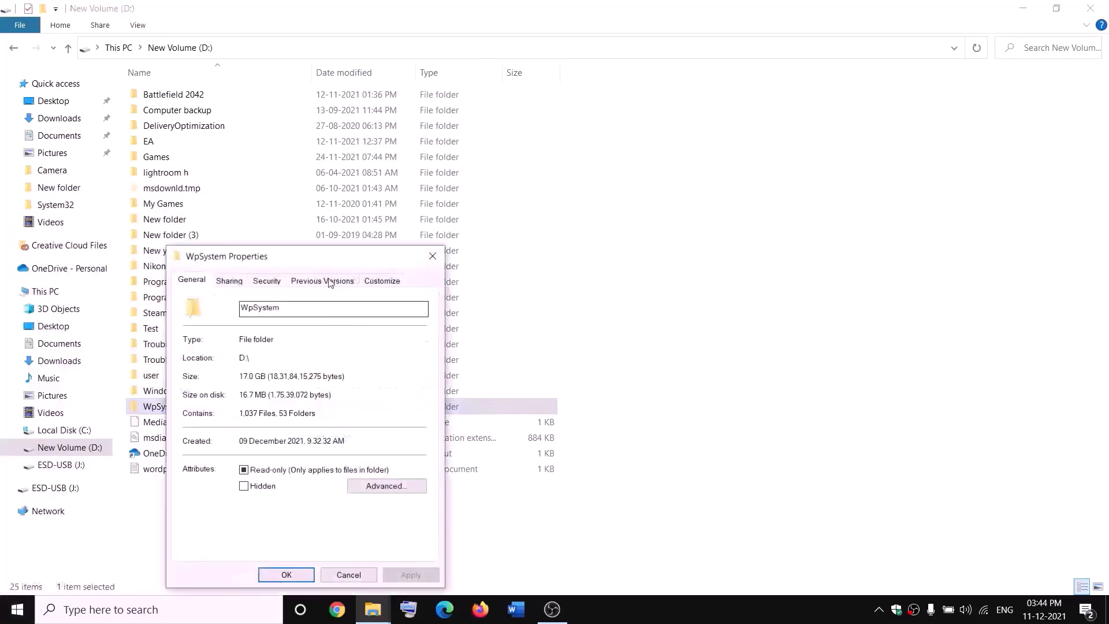
left_click_drag(329, 258, 434, 164)
left_click(412, 186)
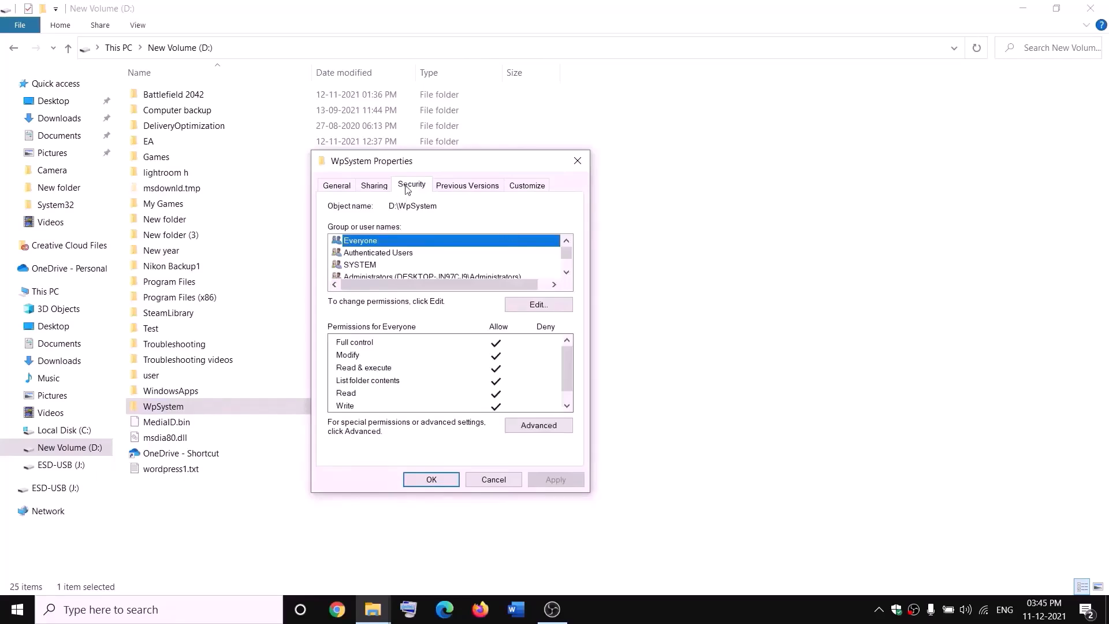
left_click(543, 426)
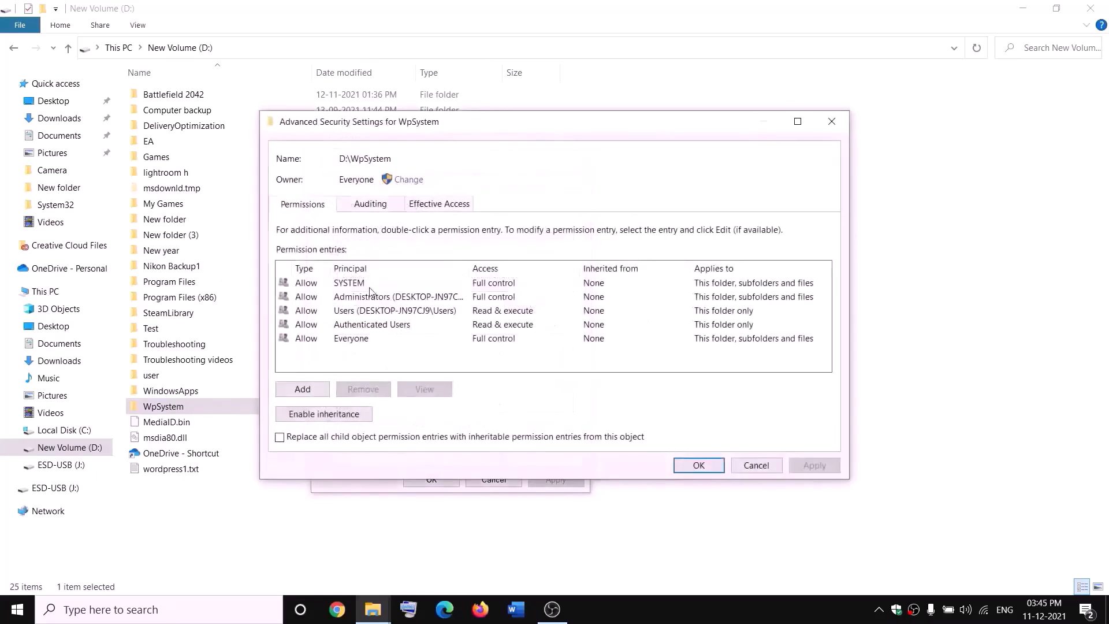
Change the owner to Everyone, replacing owner on subcontainers and objects, and apply
left_click(409, 180)
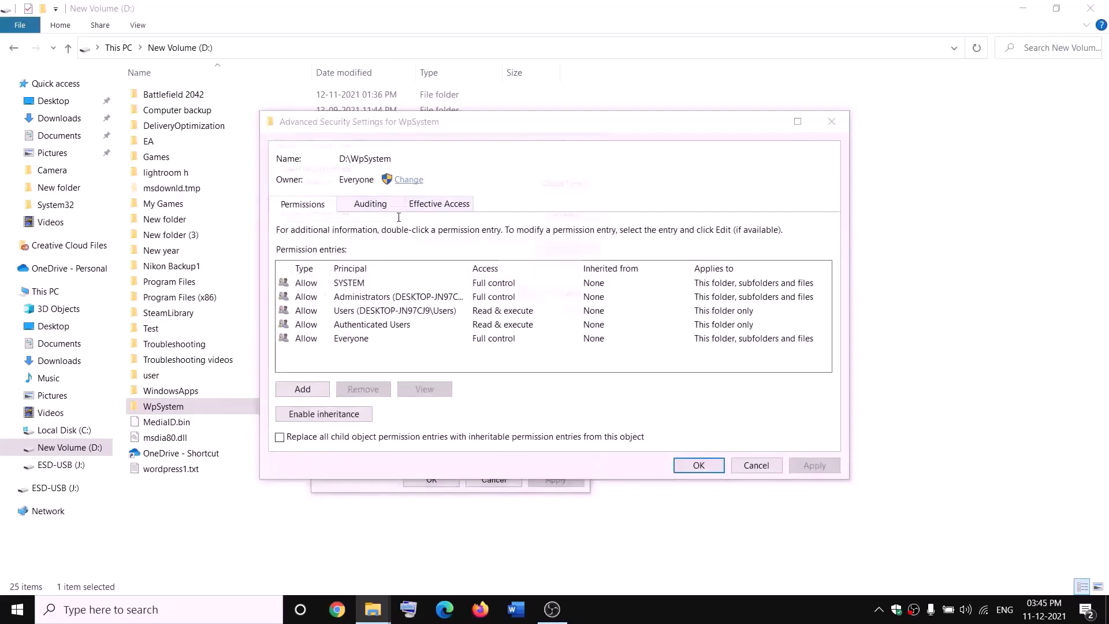
type("e")
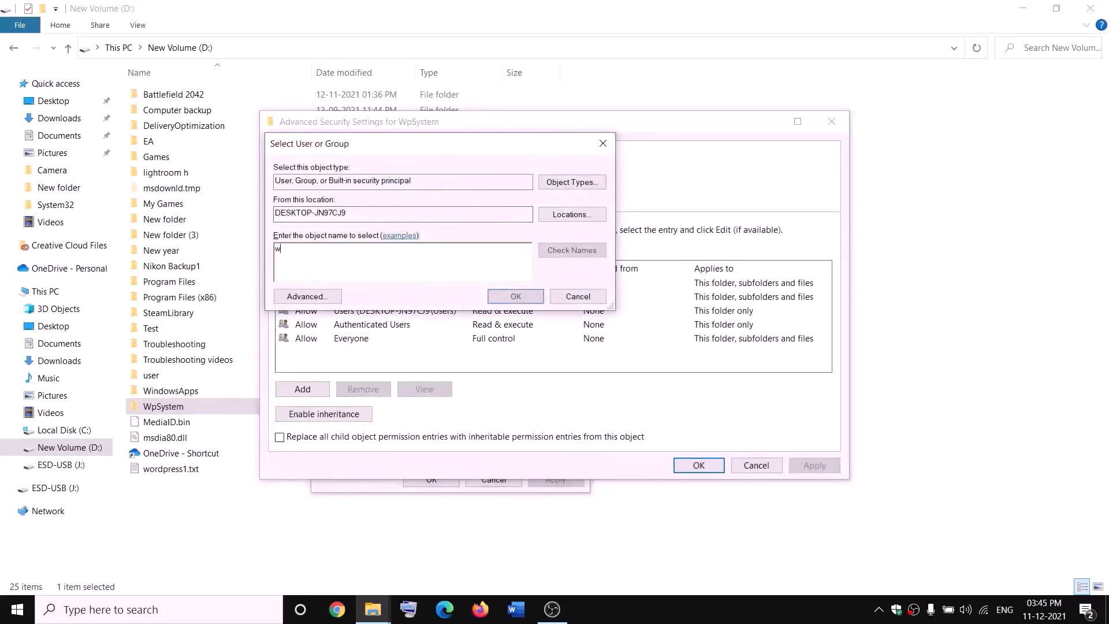
key("BackSpace")
type("everyone")
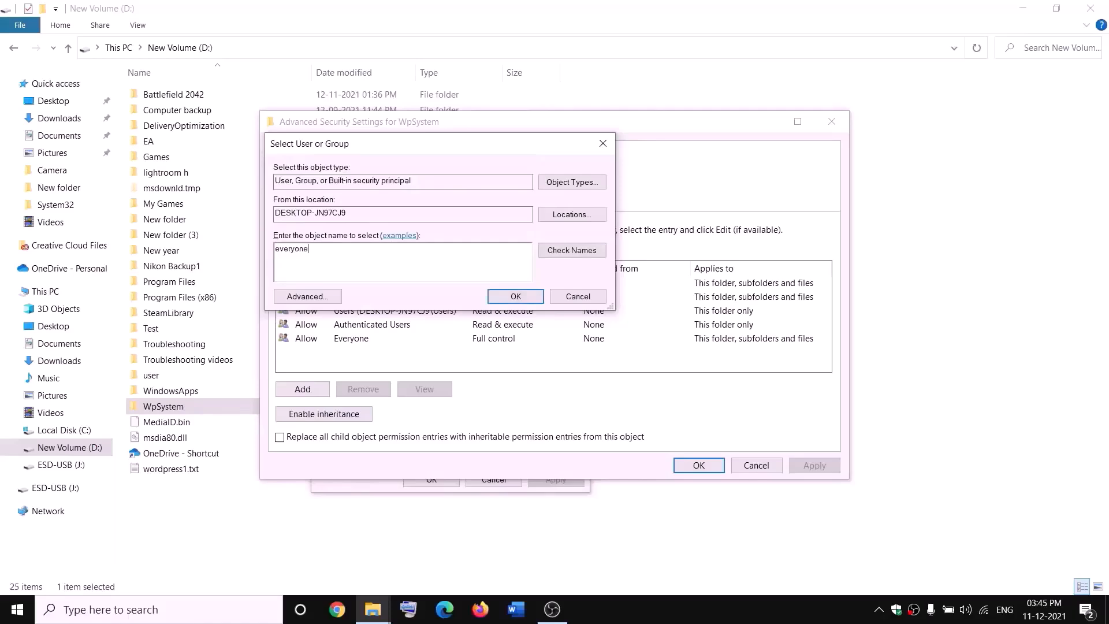
left_click_drag(334, 247, 275, 248)
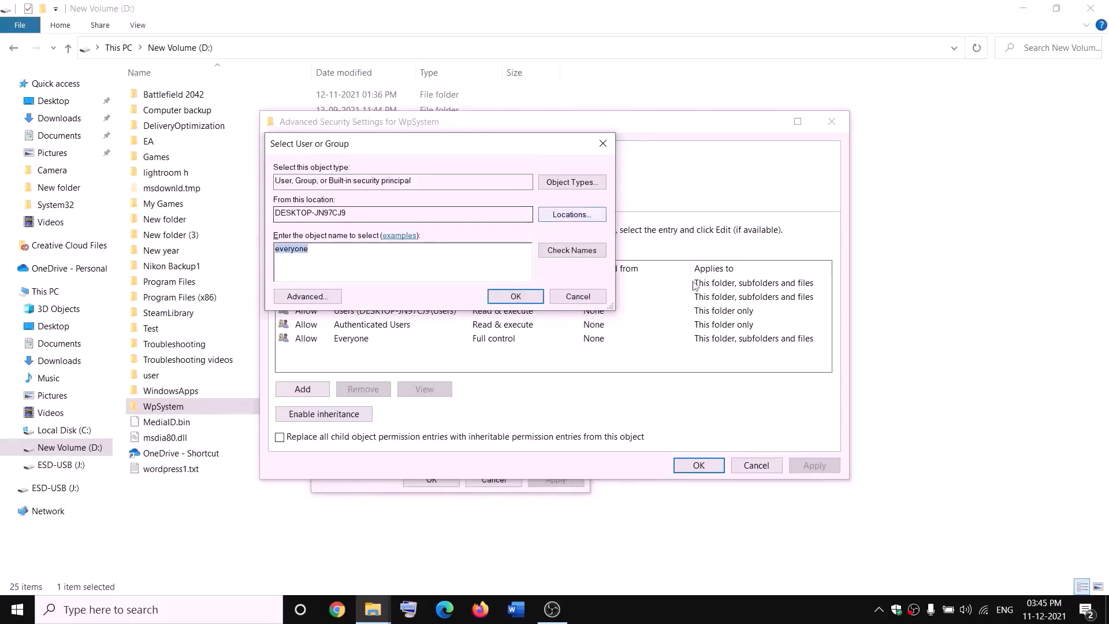
left_click(579, 252)
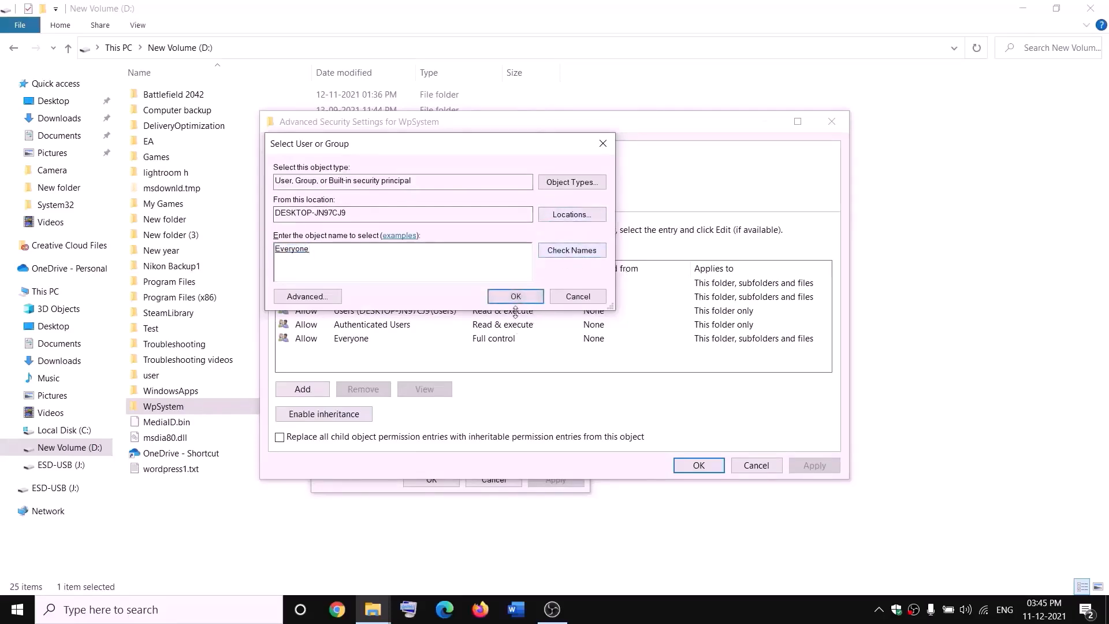
left_click(516, 297)
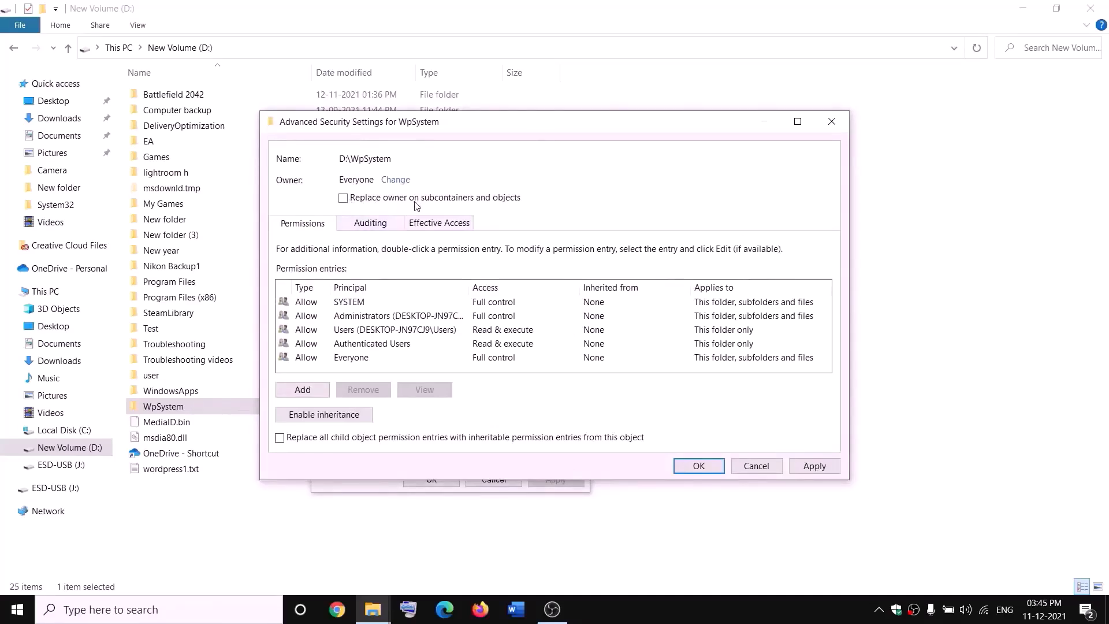
left_click(344, 199)
left_click(828, 469)
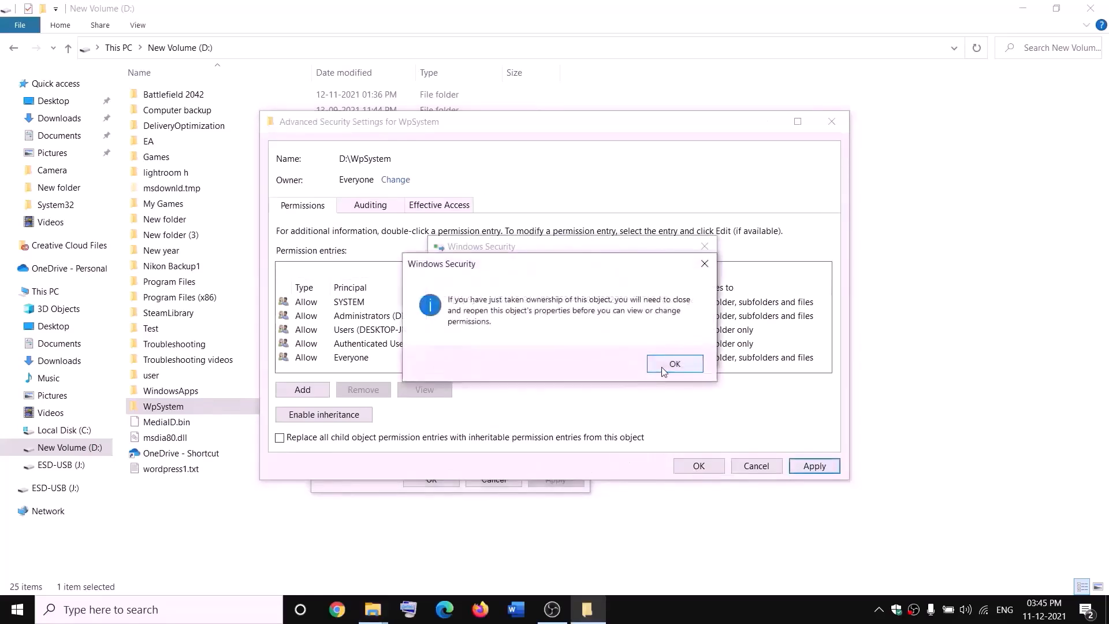
left_click(662, 365)
left_click(432, 480)
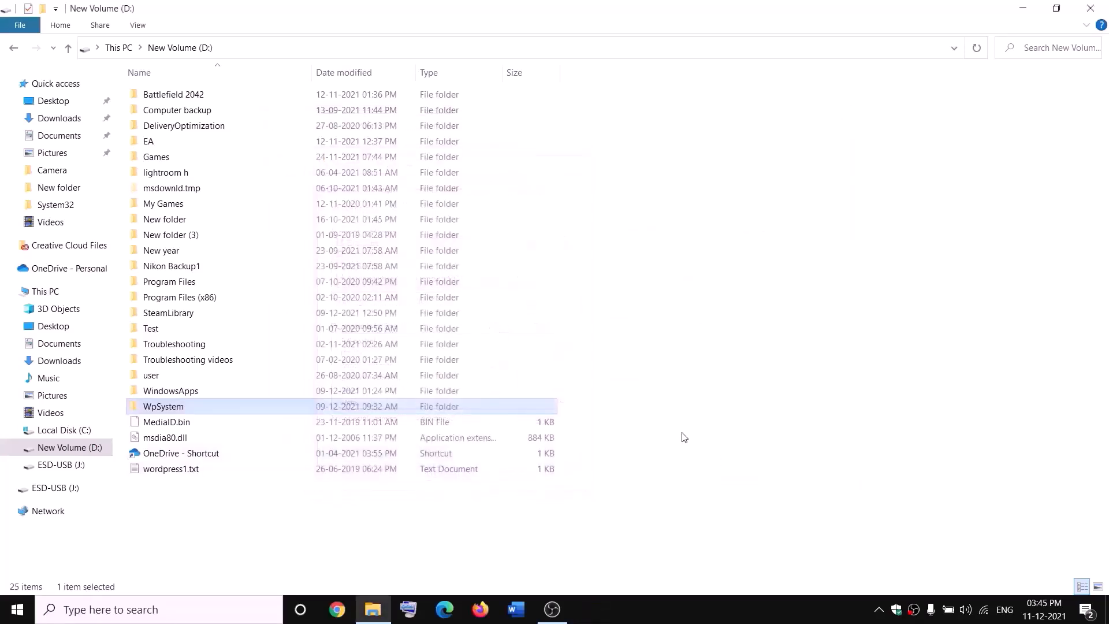
Reopen WpSystem's Properties and go to its Advanced security settings
right_click(167, 410)
left_click(68, 582)
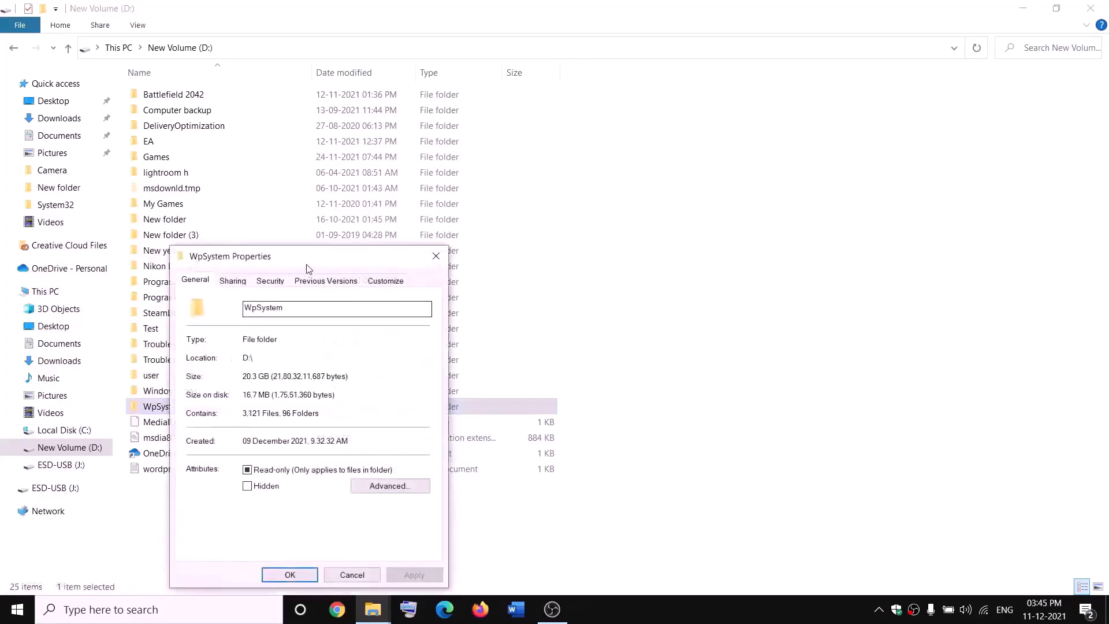
left_click(408, 211)
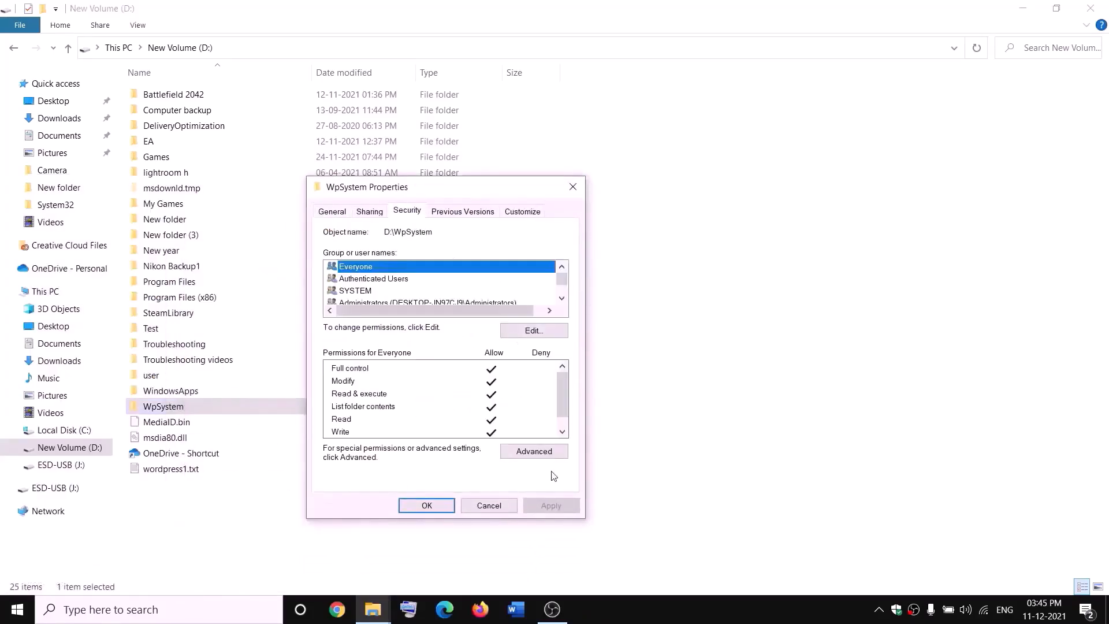
left_click(534, 451)
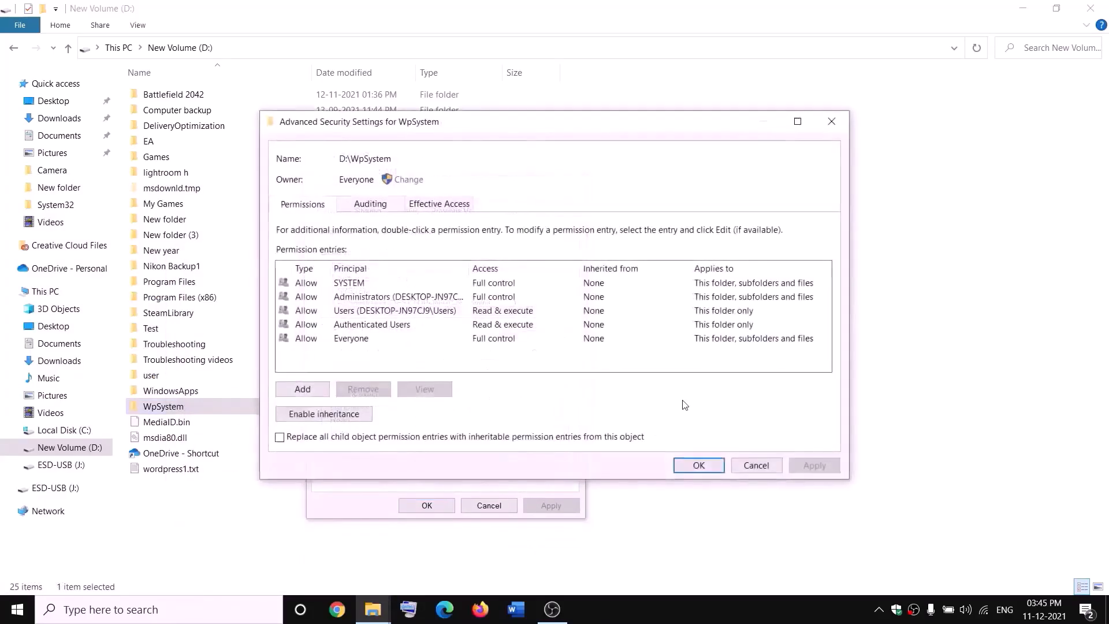
Add an Everyone permission entry with Full control, apply it, and close the dialogs
left_click(304, 391)
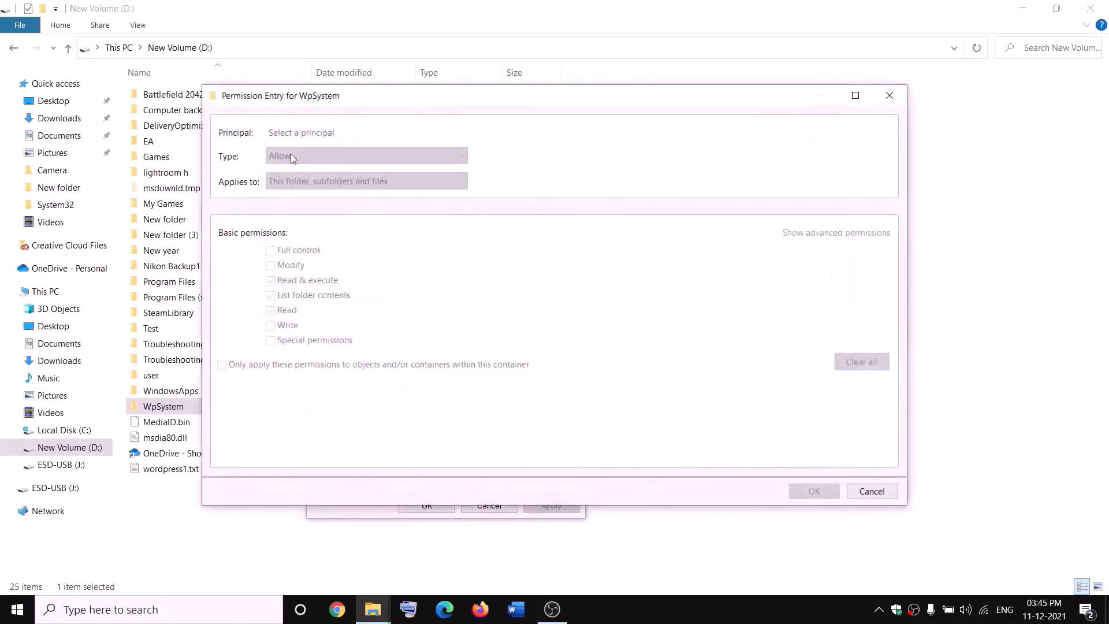
left_click(302, 134)
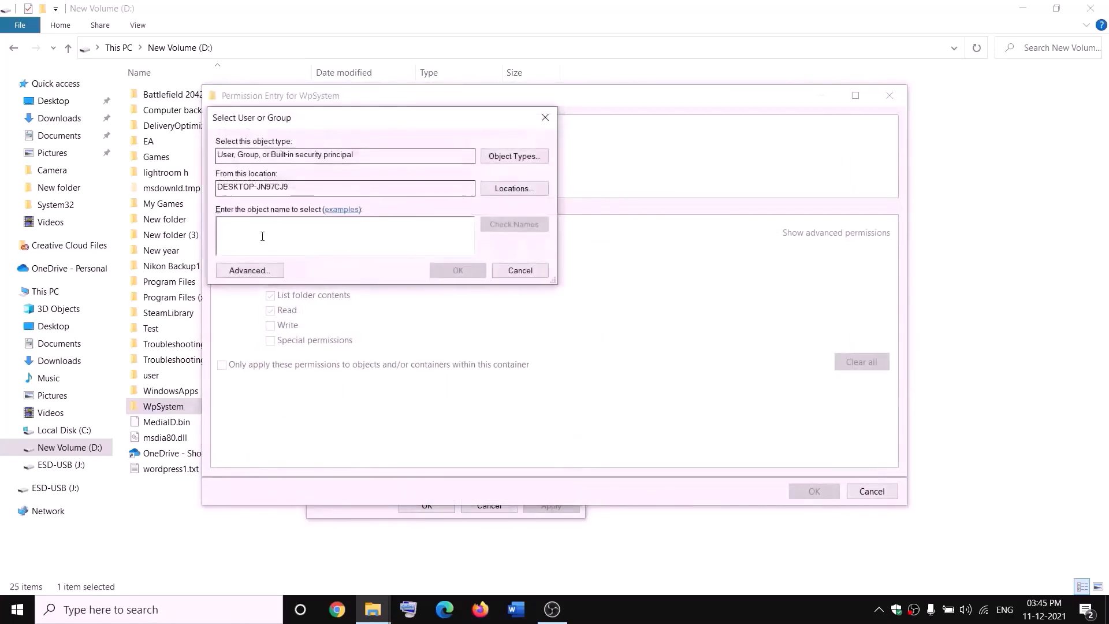
type("every")
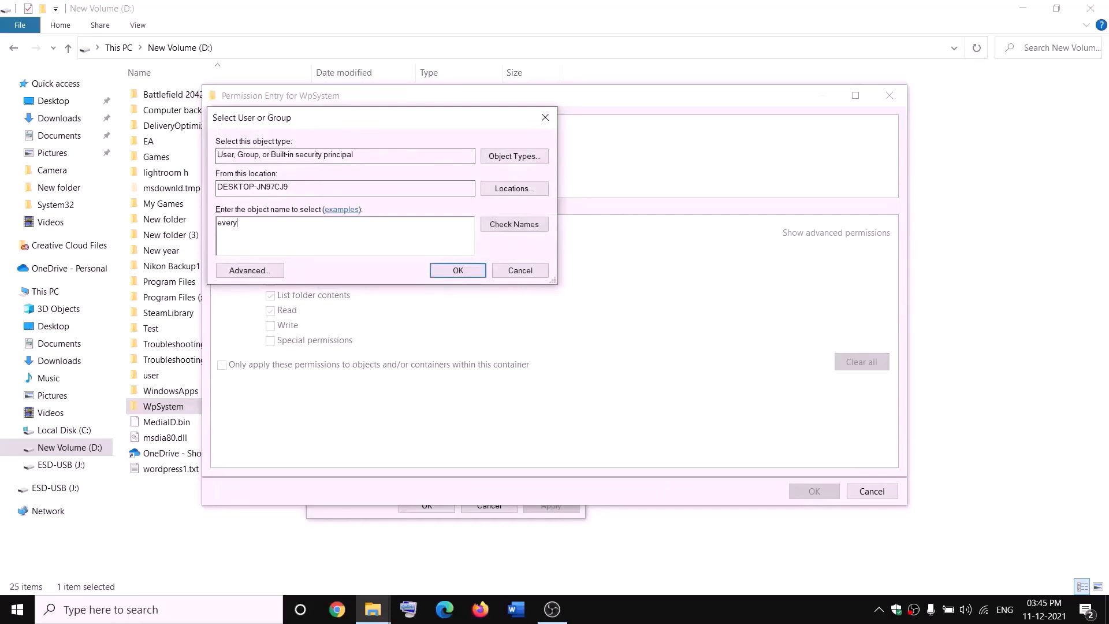
type("one")
left_click(497, 228)
left_click(459, 271)
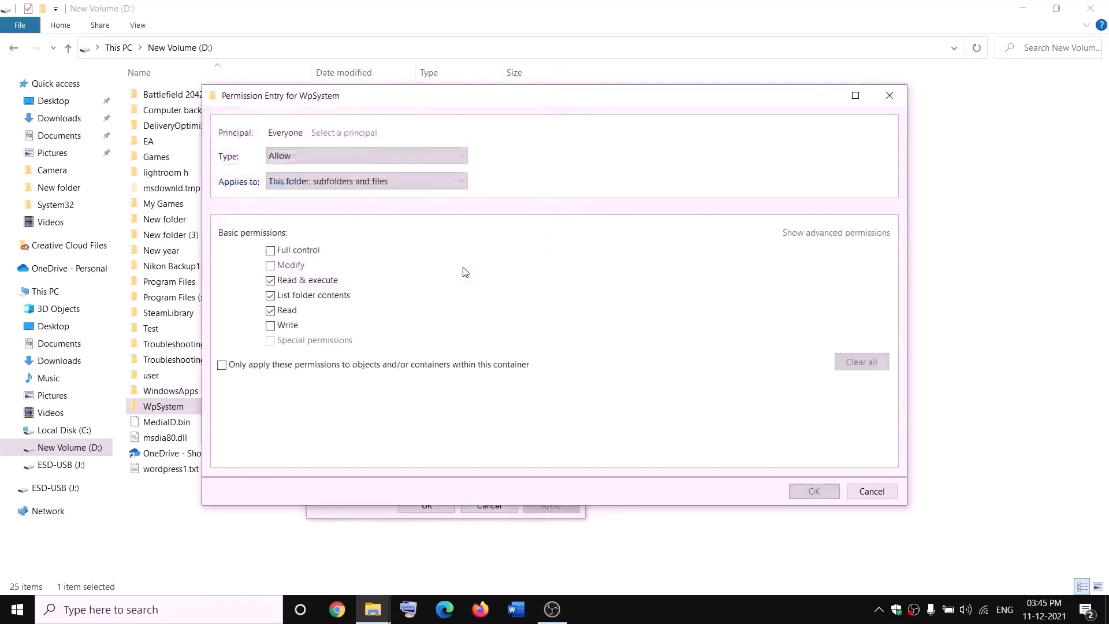
left_click(271, 252)
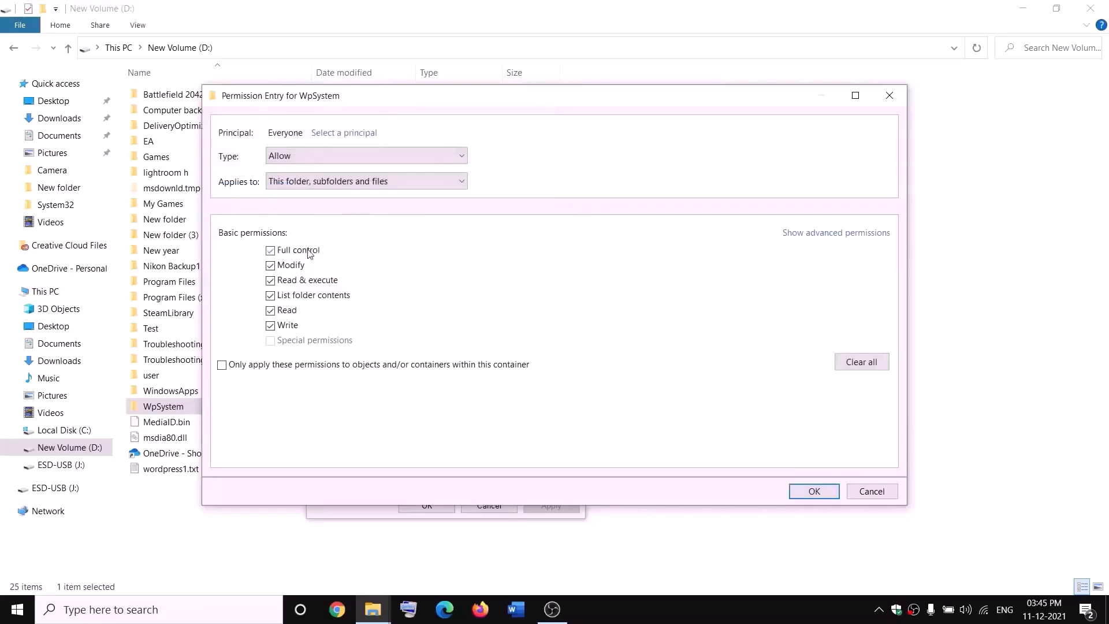
left_click(813, 492)
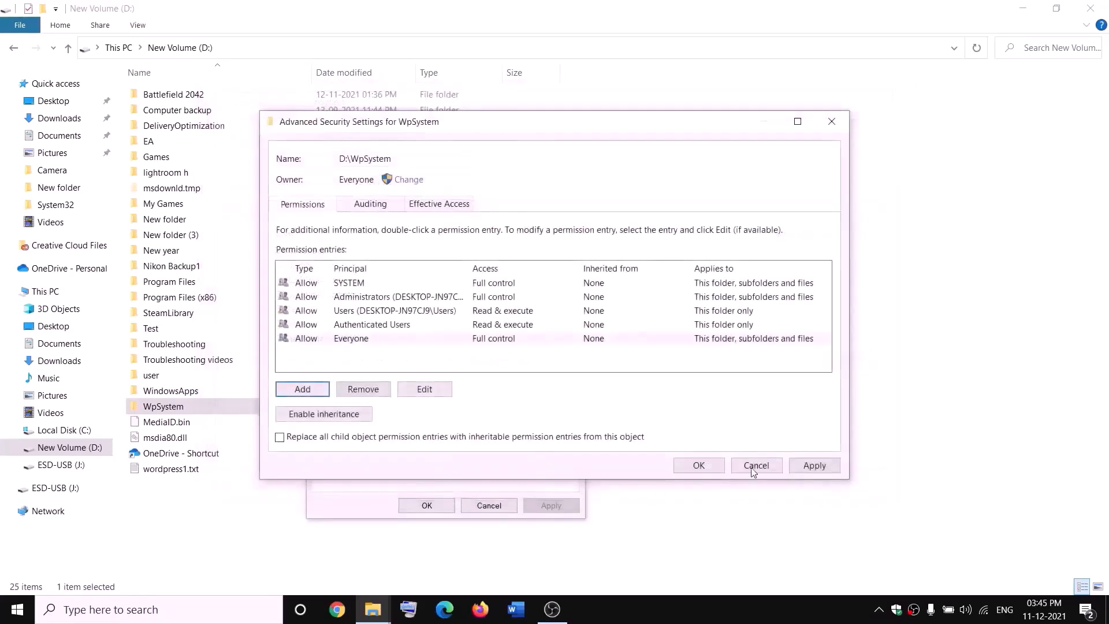
left_click(813, 466)
left_click(698, 466)
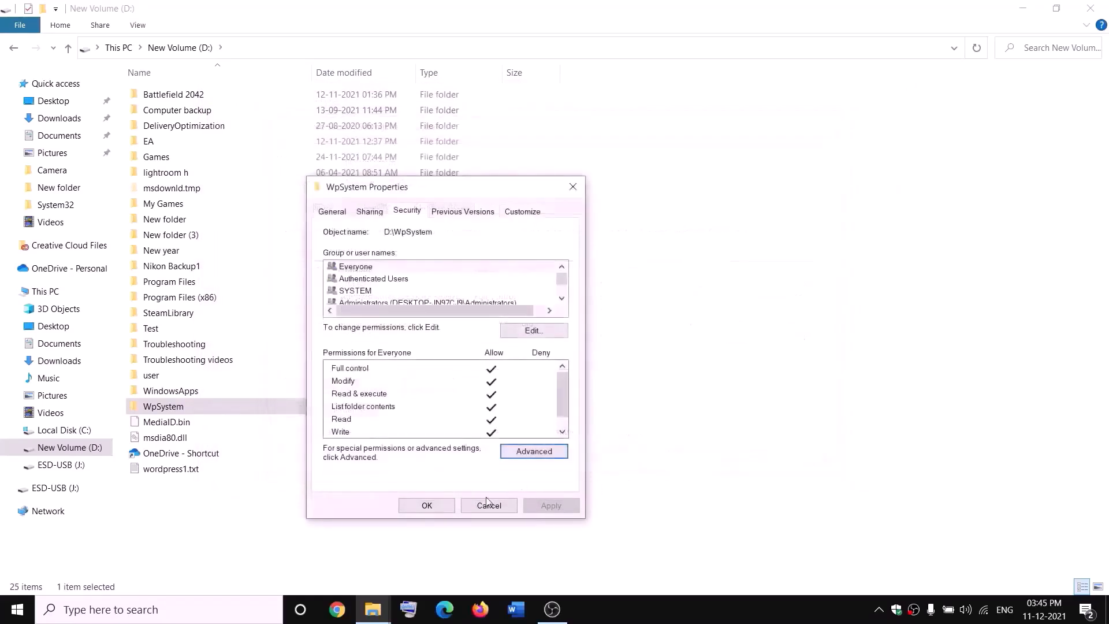
left_click(427, 506)
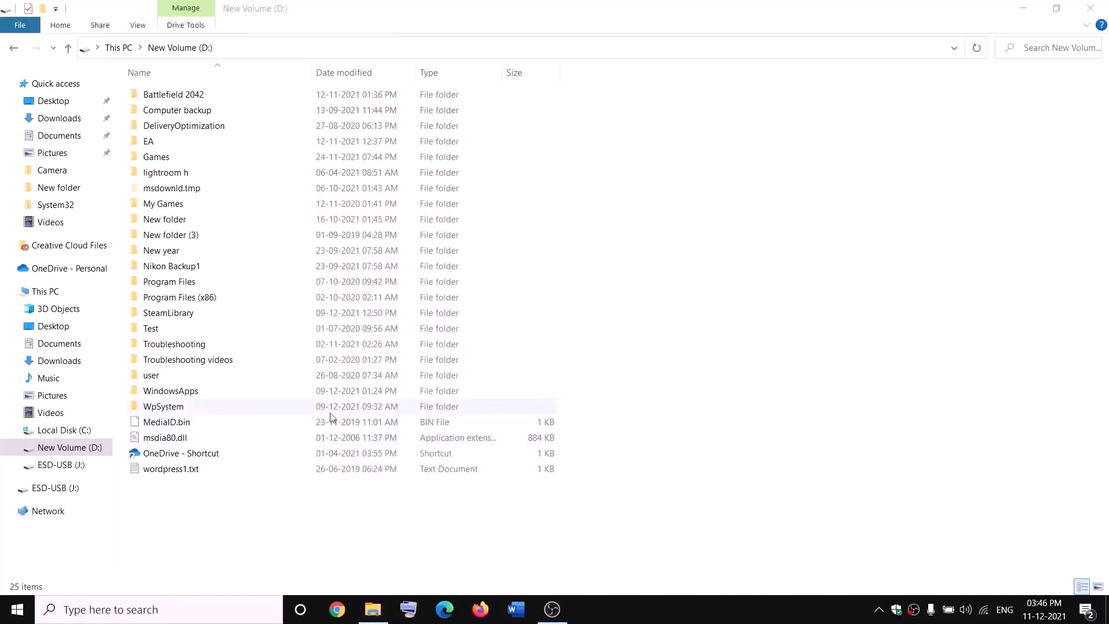
Append .old to the WpSystem folder name, making it WpSystem.old
right_click(162, 410)
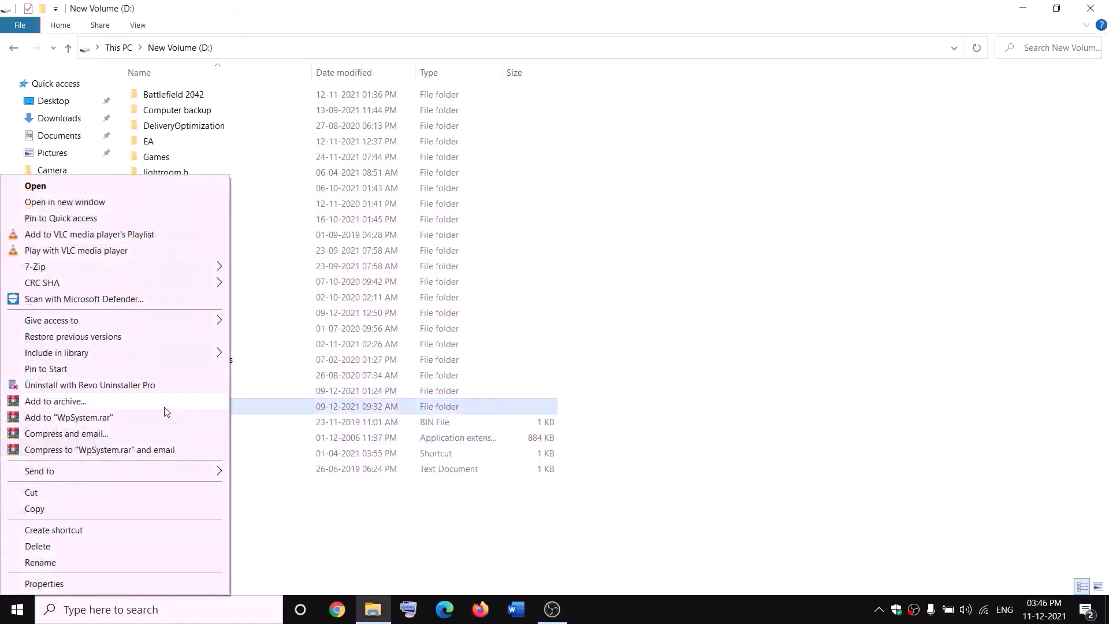
left_click(44, 566)
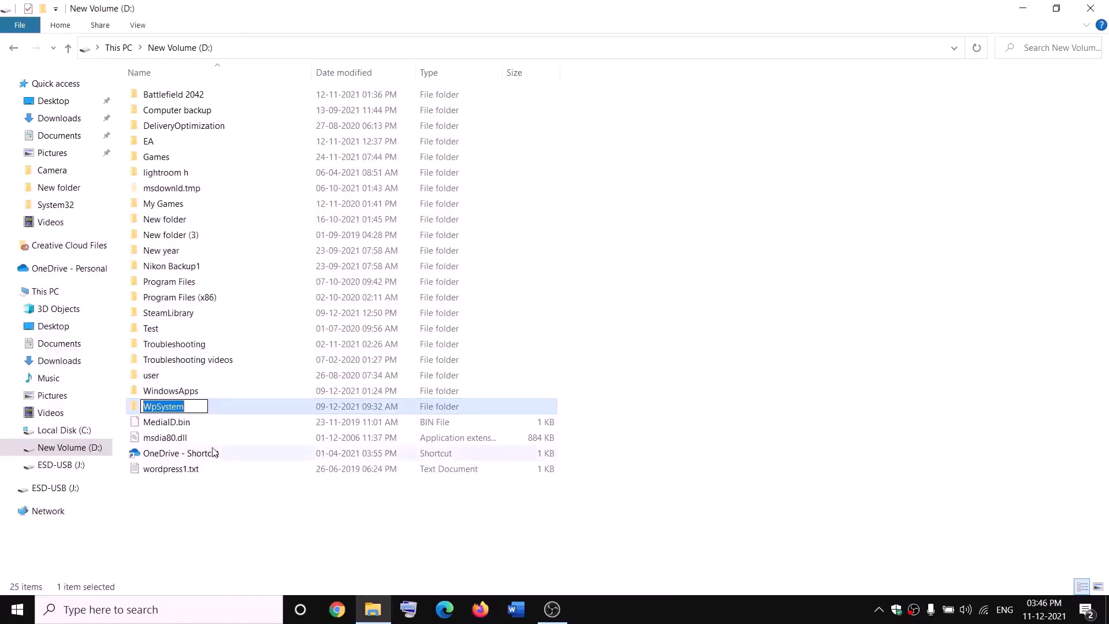
key("End")
type(".old")
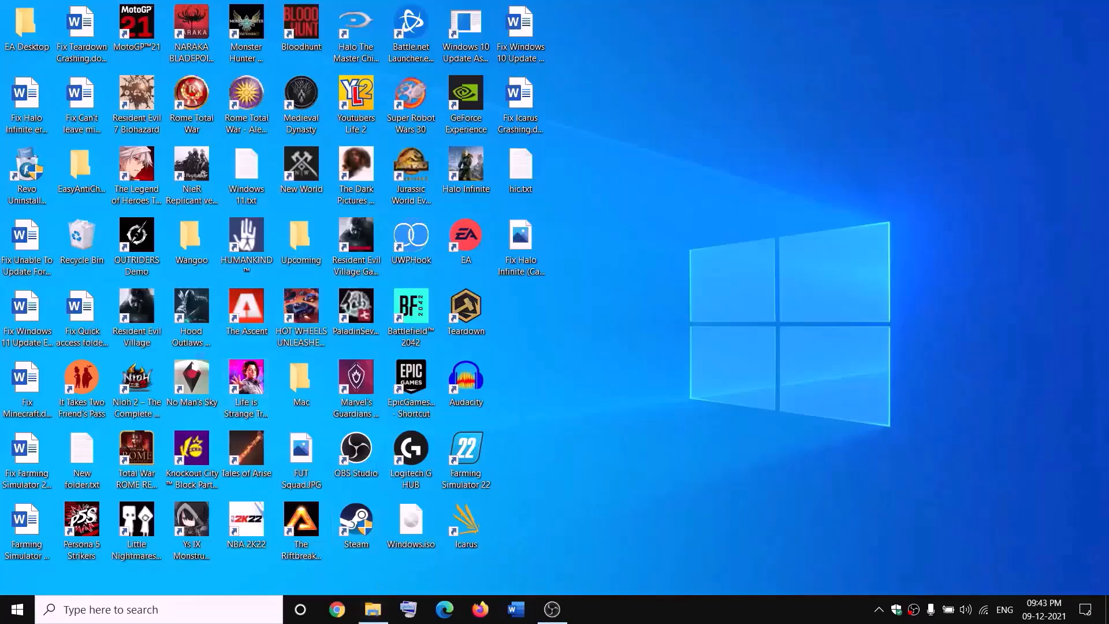
key("super+e")
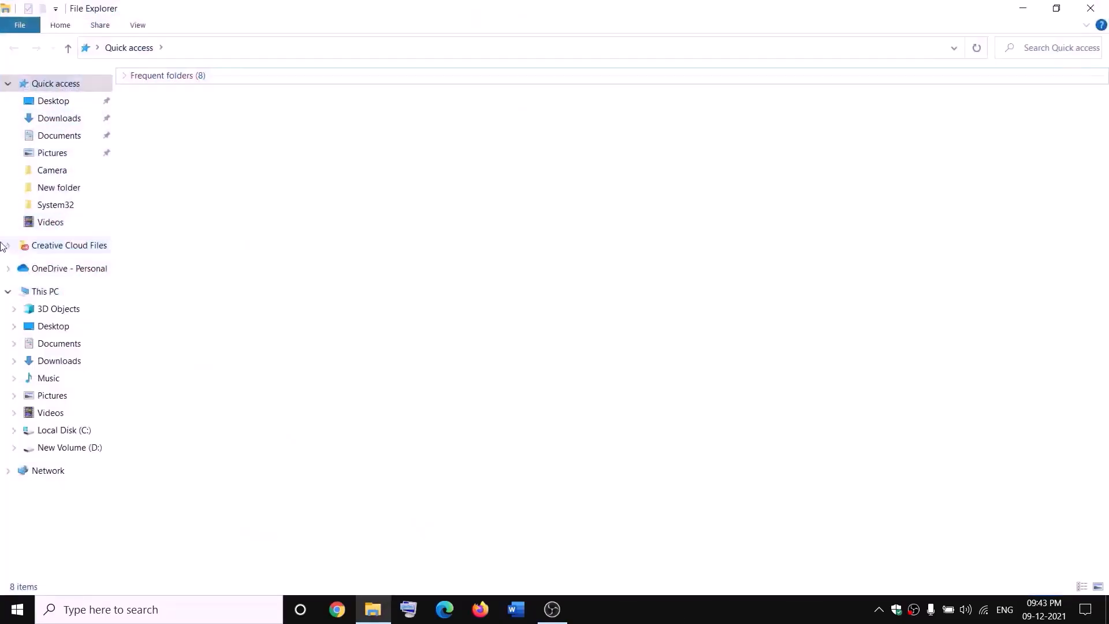
Open New Volume (D:) and bring up the WindowsApps folder's Advanced security settings
left_click(26, 293)
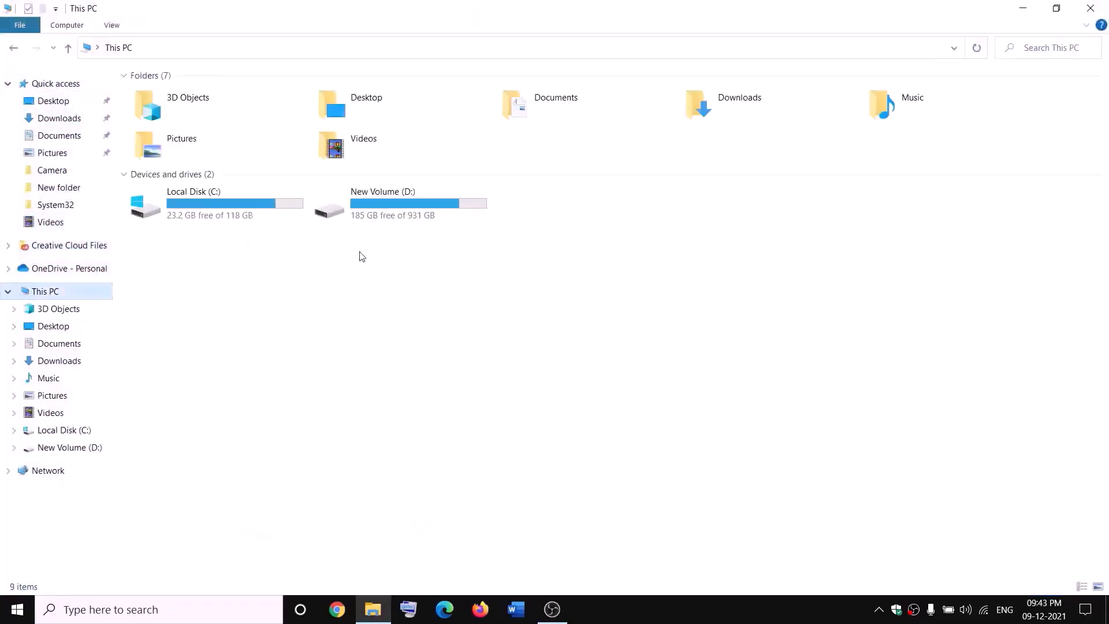
double_click(396, 208)
left_click(196, 391)
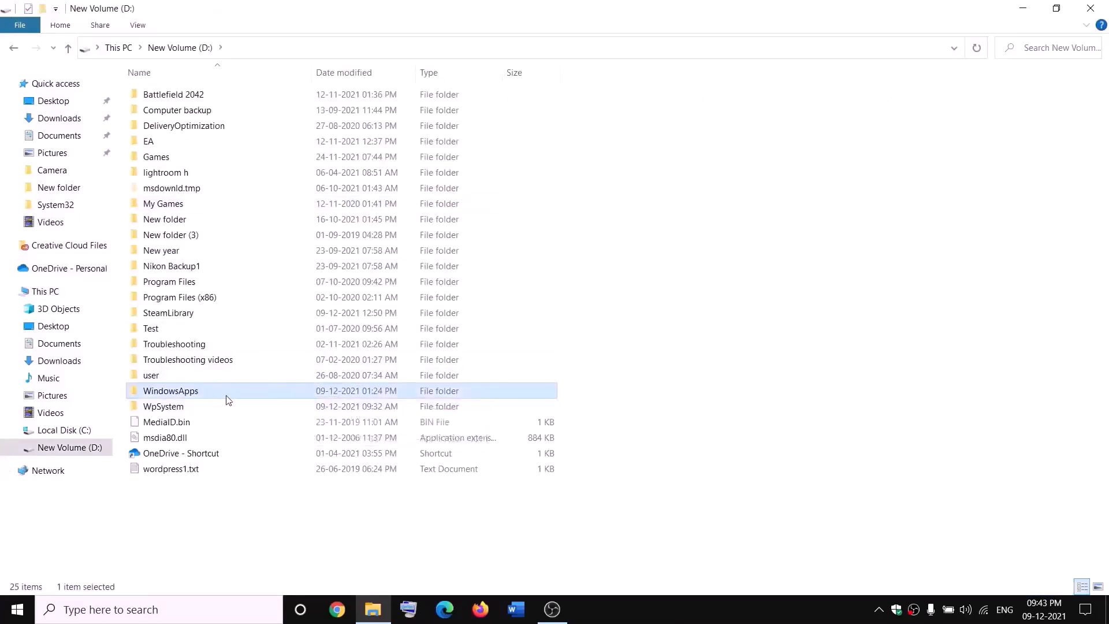
right_click(209, 394)
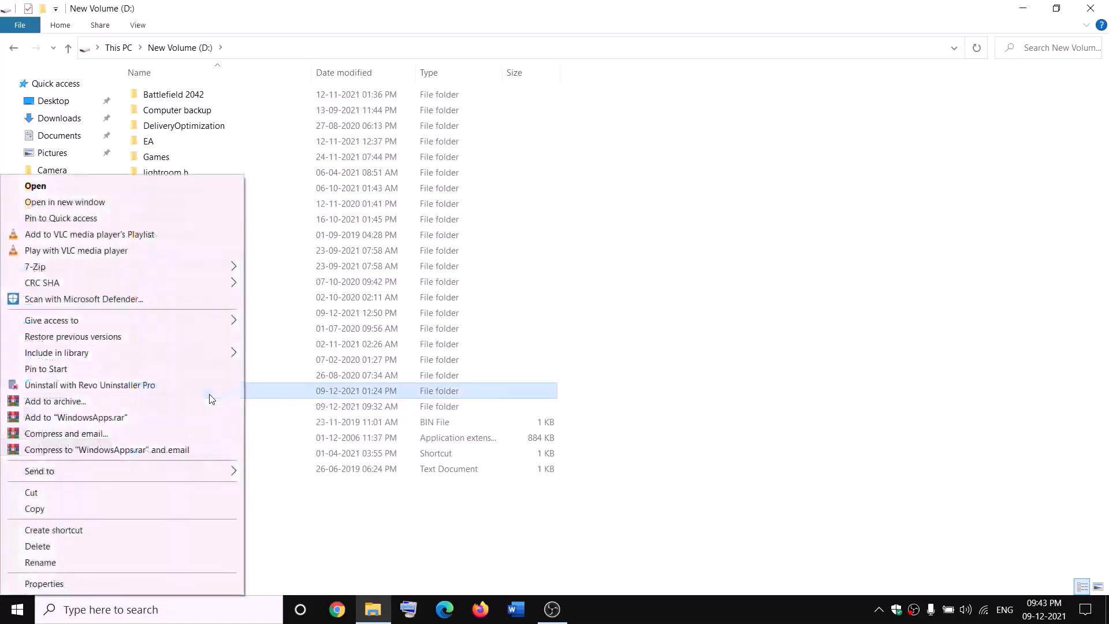
left_click(44, 584)
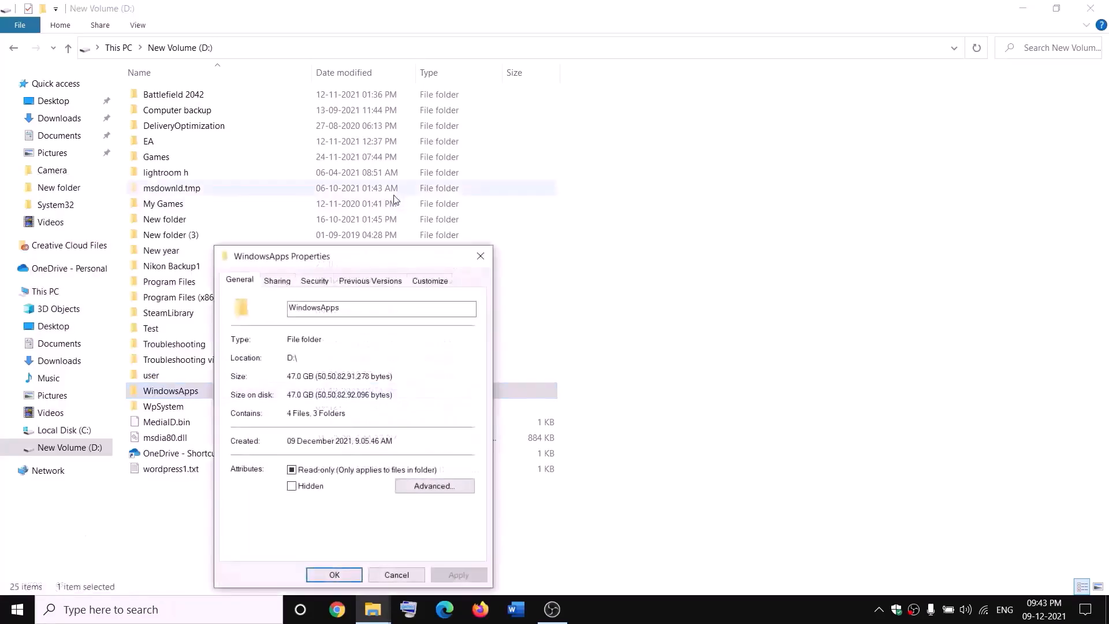
left_click(314, 282)
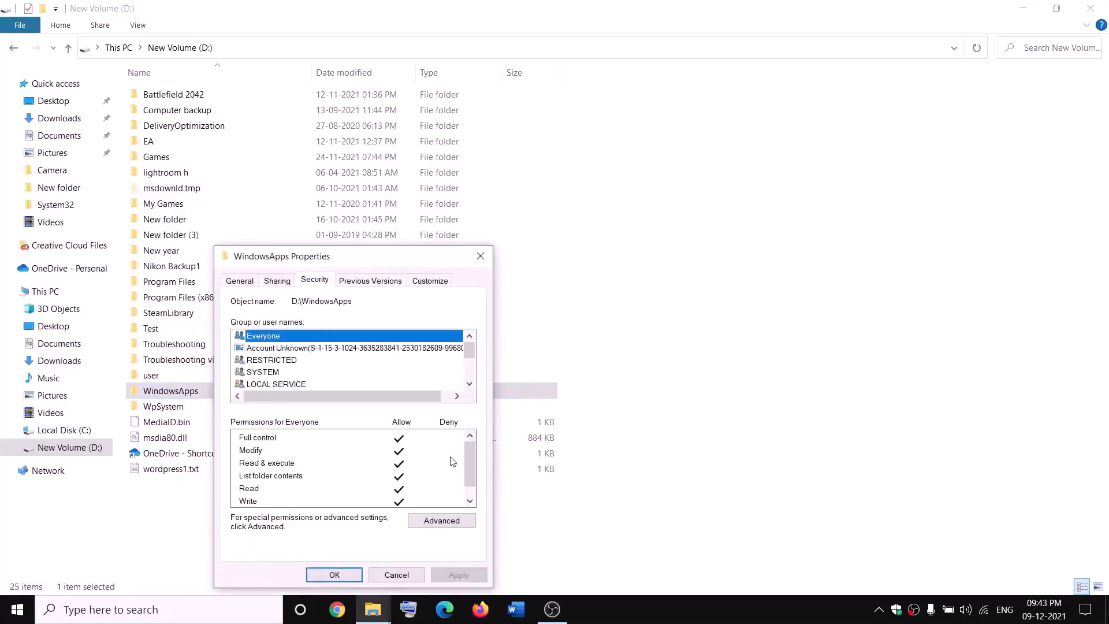
left_click(434, 521)
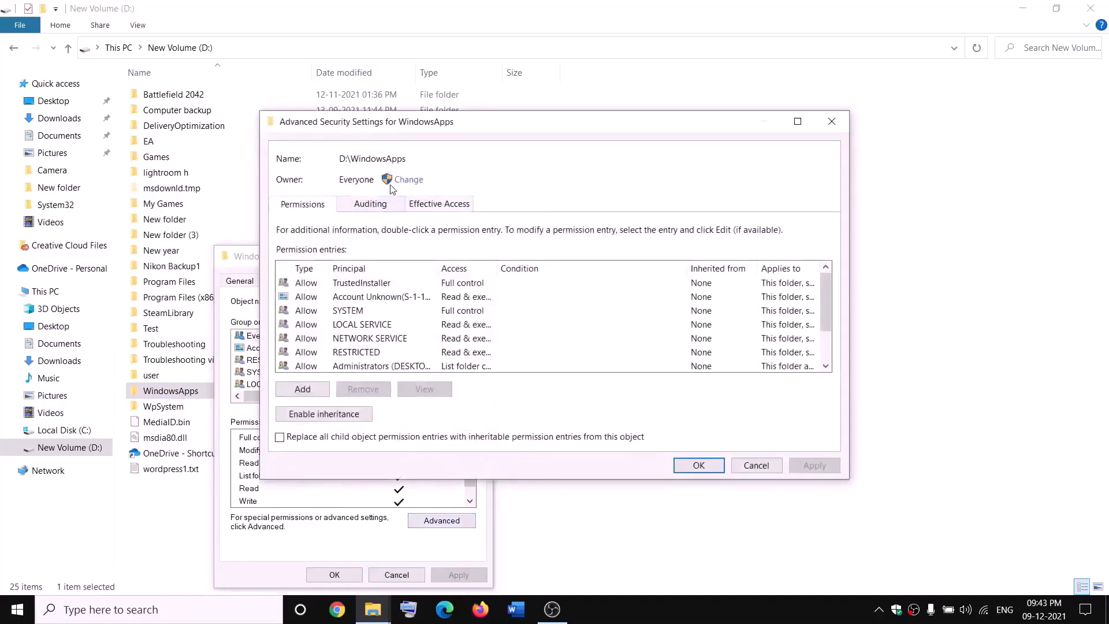
Change the WindowsApps owner to Everyone, apply, and close the dialogs
left_click(410, 180)
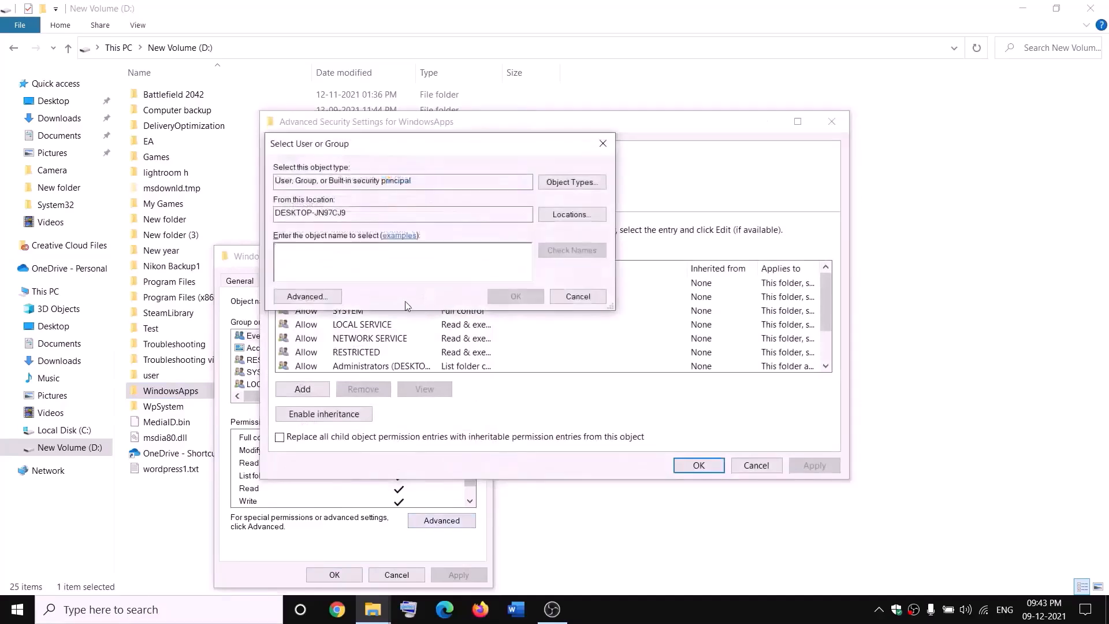
type("everyone")
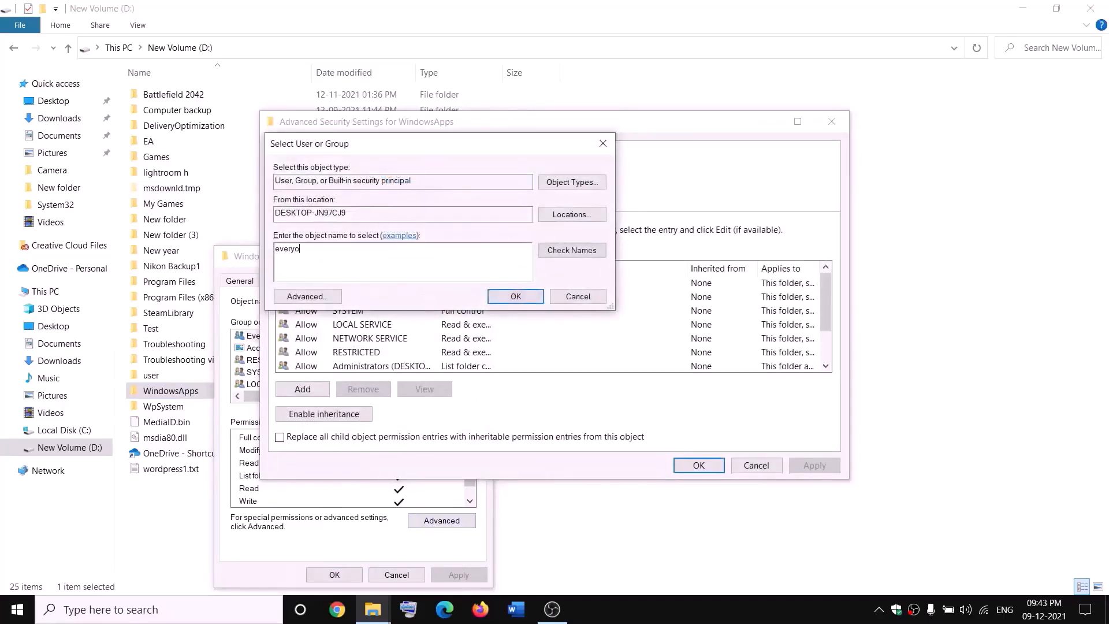
left_click(584, 254)
left_click(516, 296)
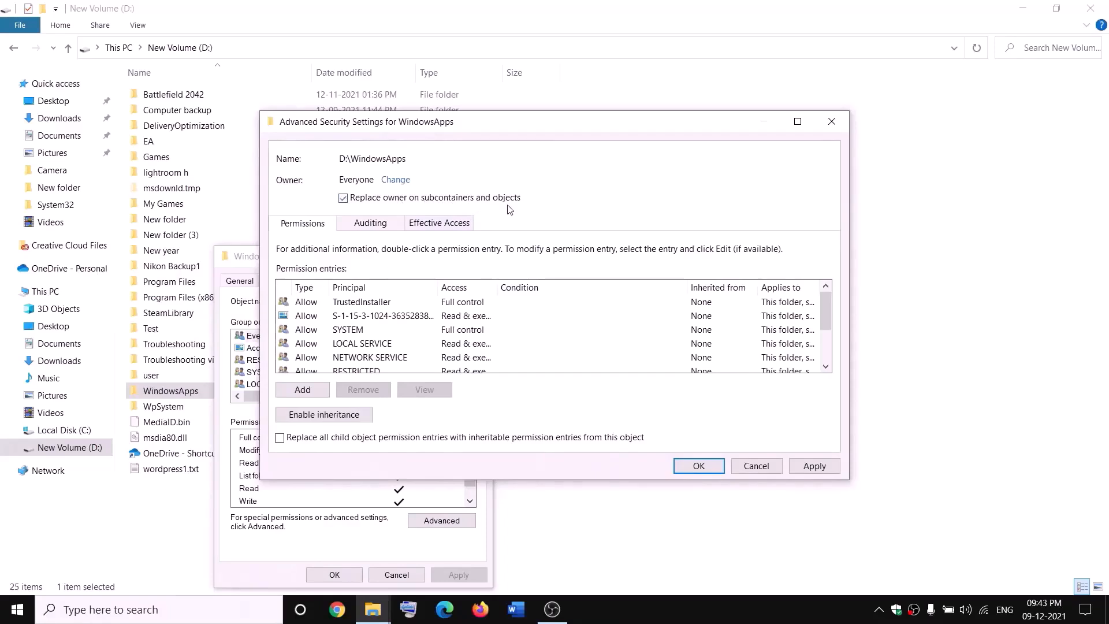
left_click(815, 465)
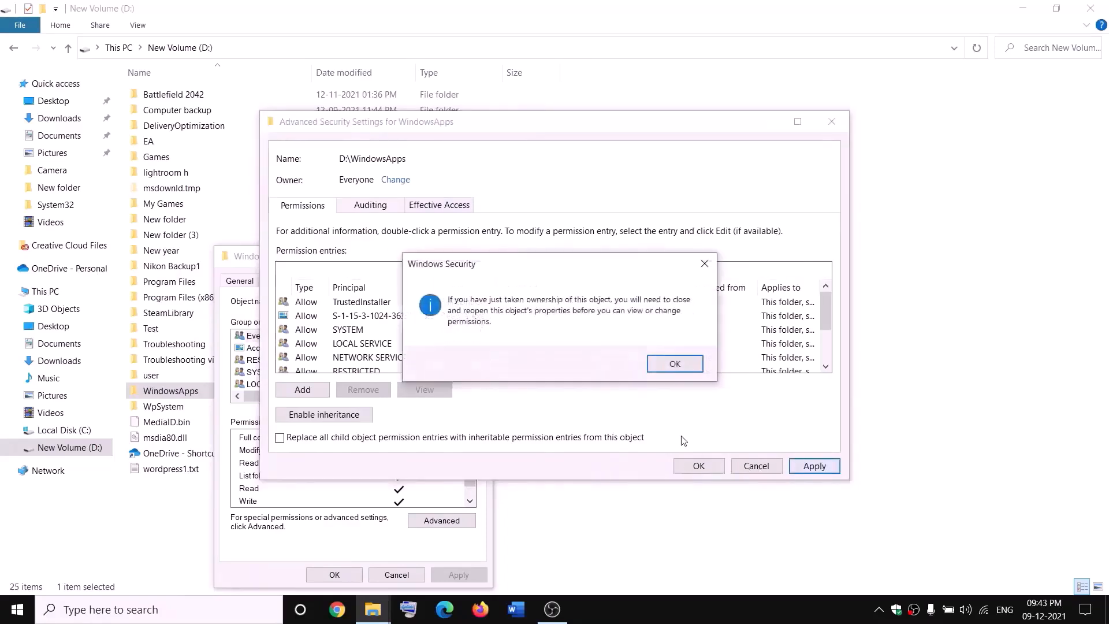
left_click(675, 365)
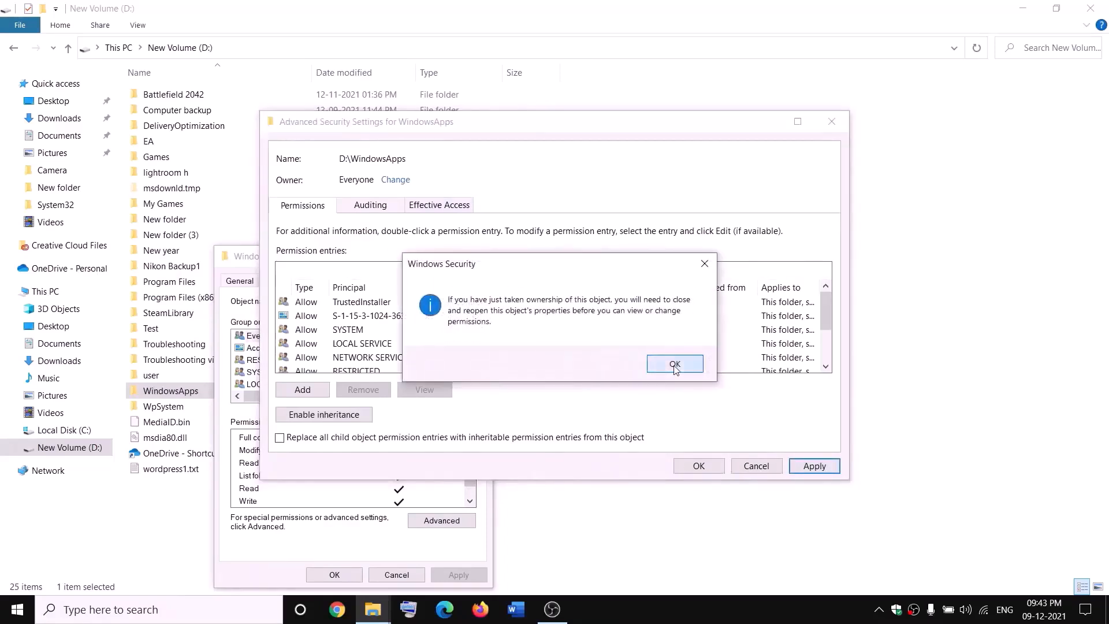
left_click(699, 467)
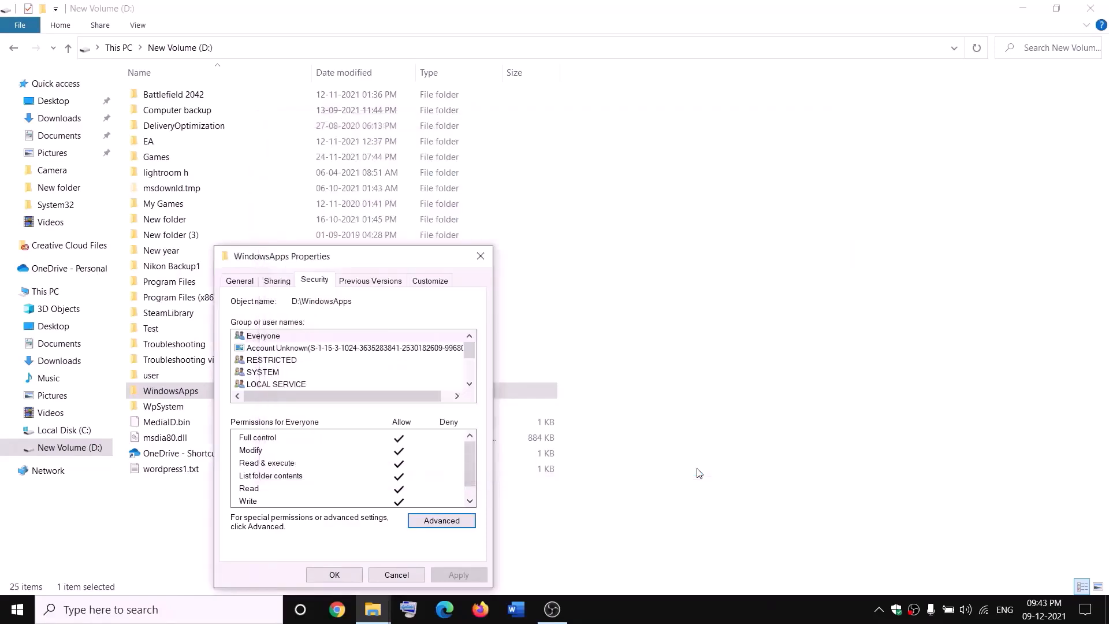
left_click(345, 576)
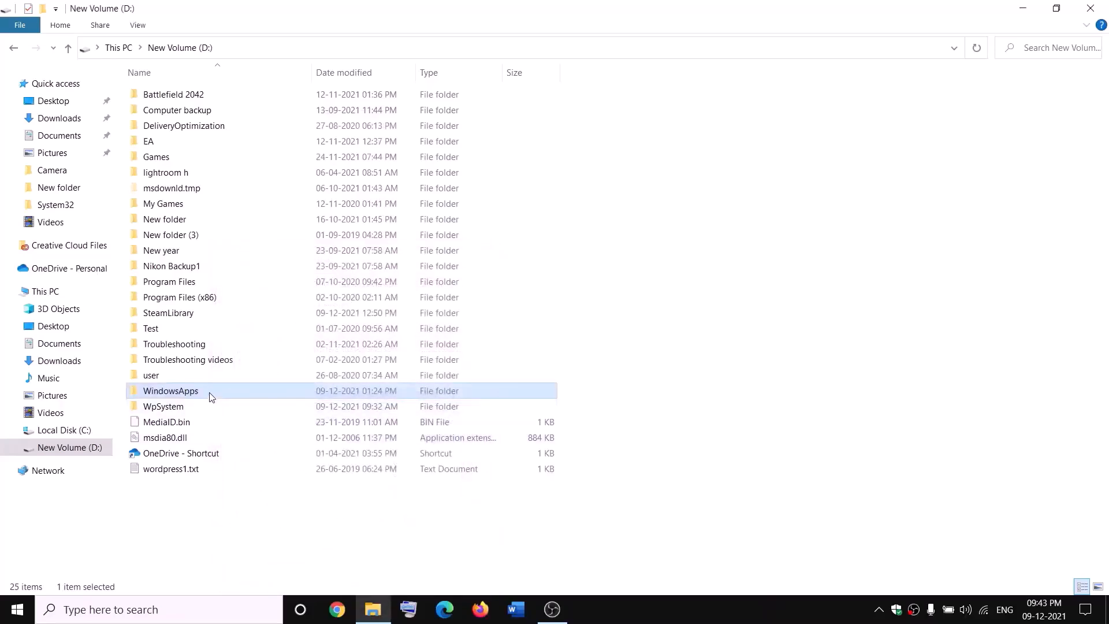
Reopen WindowsApps Properties and return to its Advanced security settings
right_click(211, 397)
left_click(41, 587)
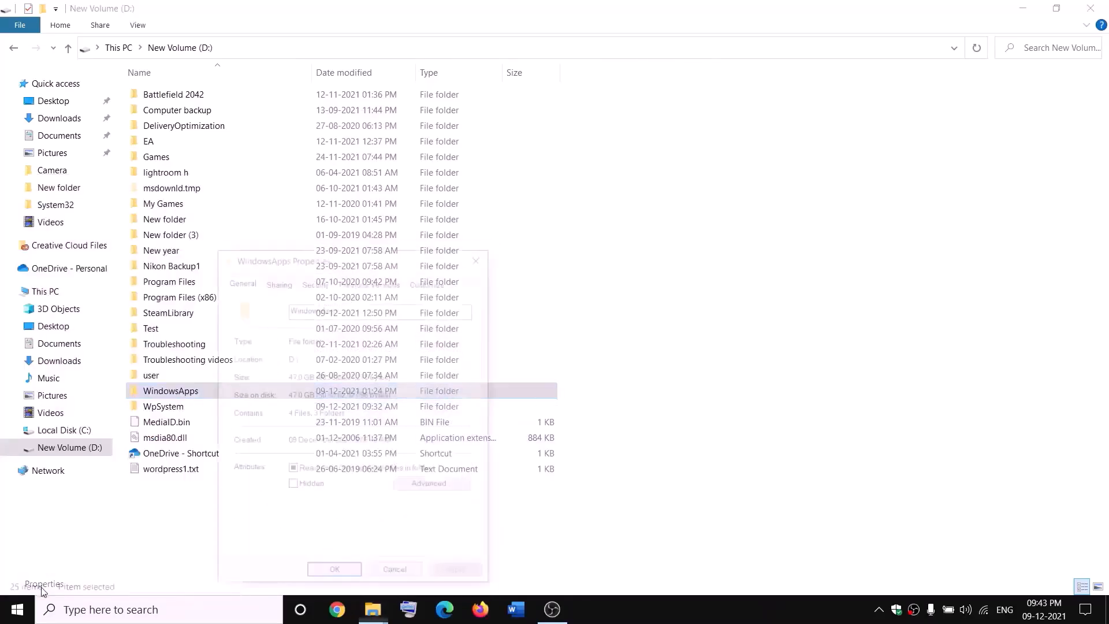
left_click(326, 285)
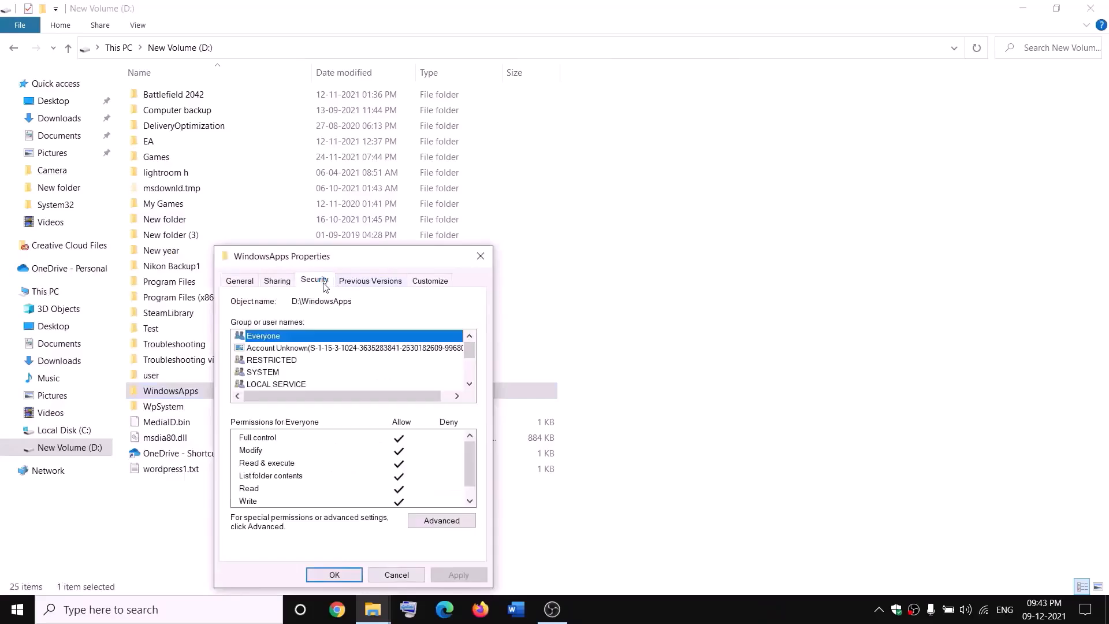
left_click(470, 521)
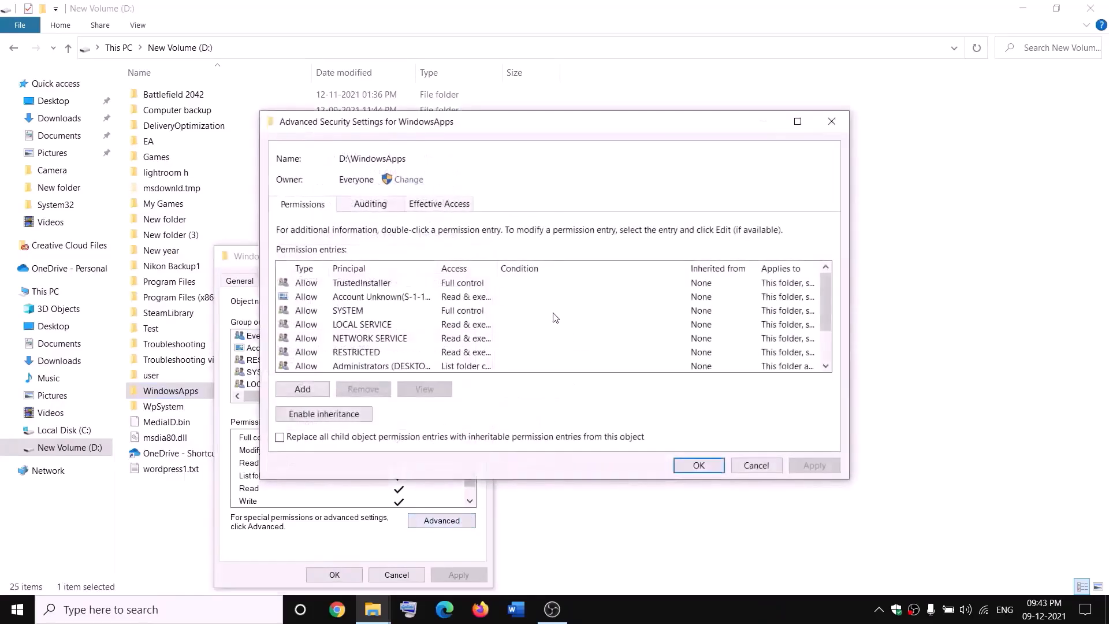
Add an Everyone entry with Full control to WindowsApps, apply, and close Properties
left_click(302, 388)
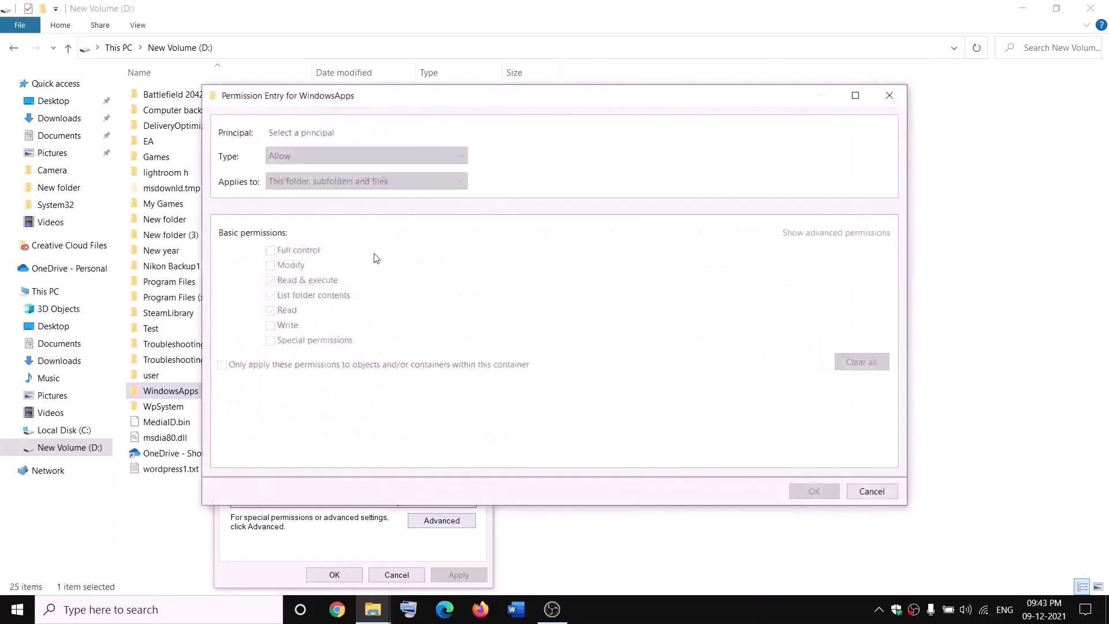
left_click(296, 133)
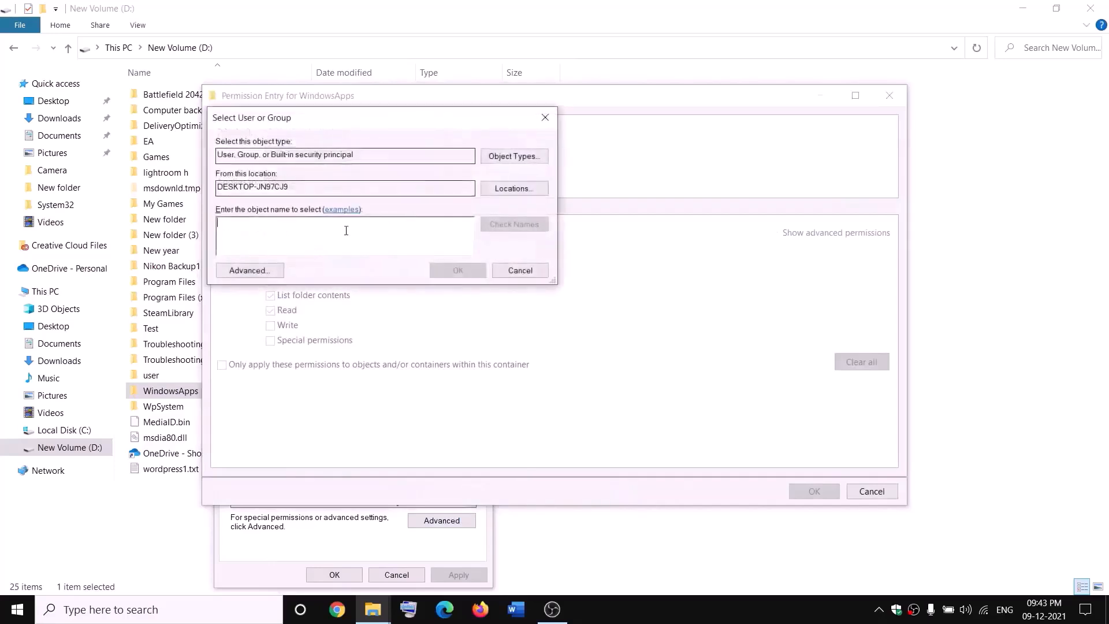
type("everyone")
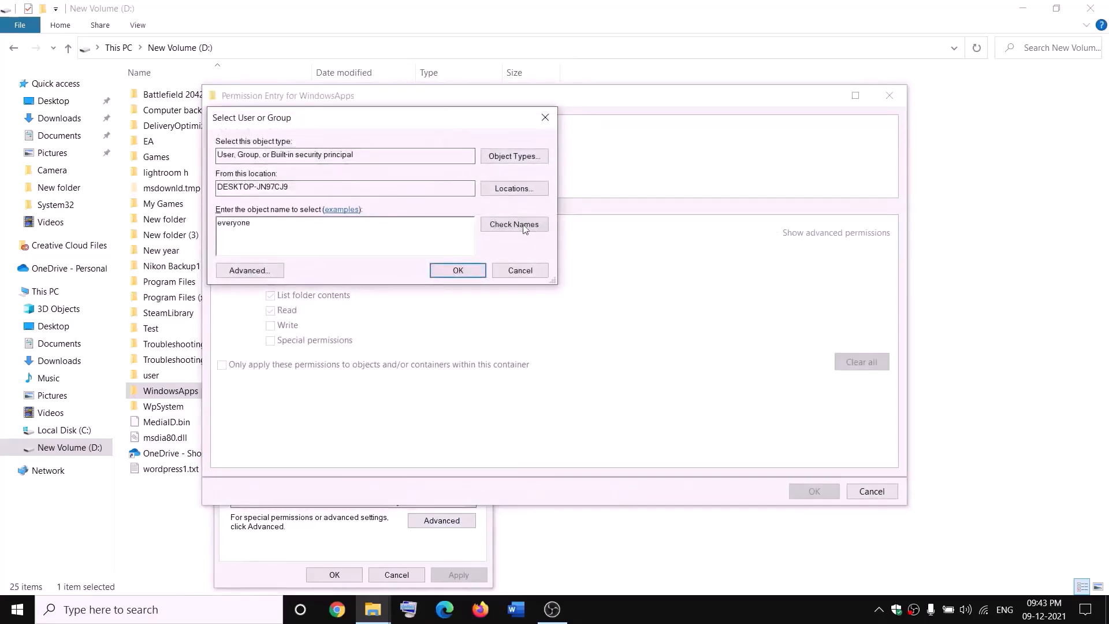
left_click(525, 227)
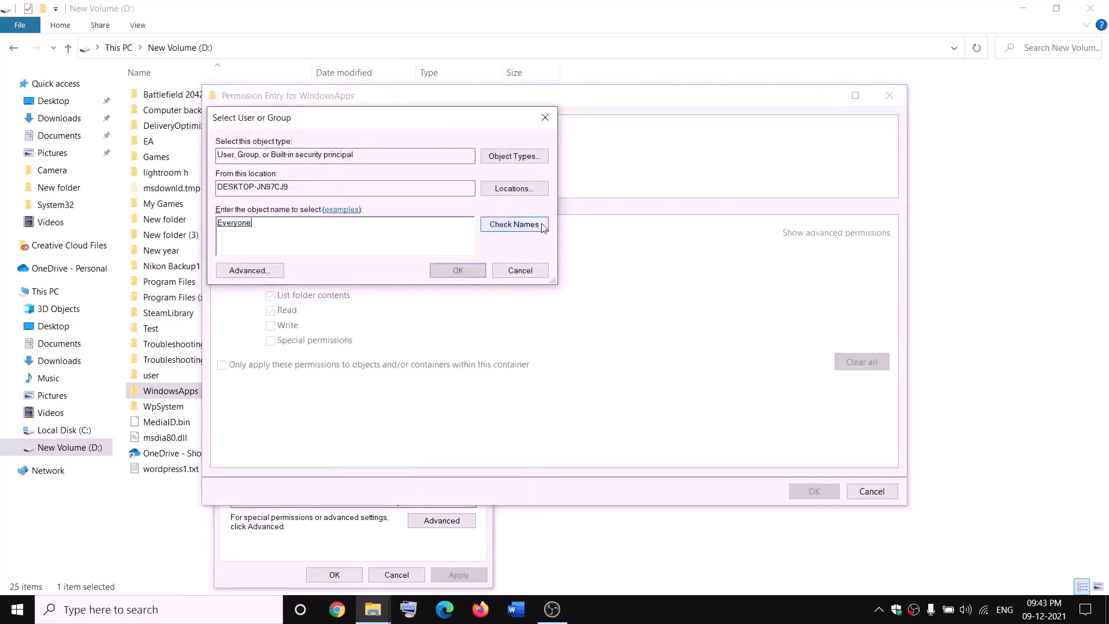
left_click(459, 271)
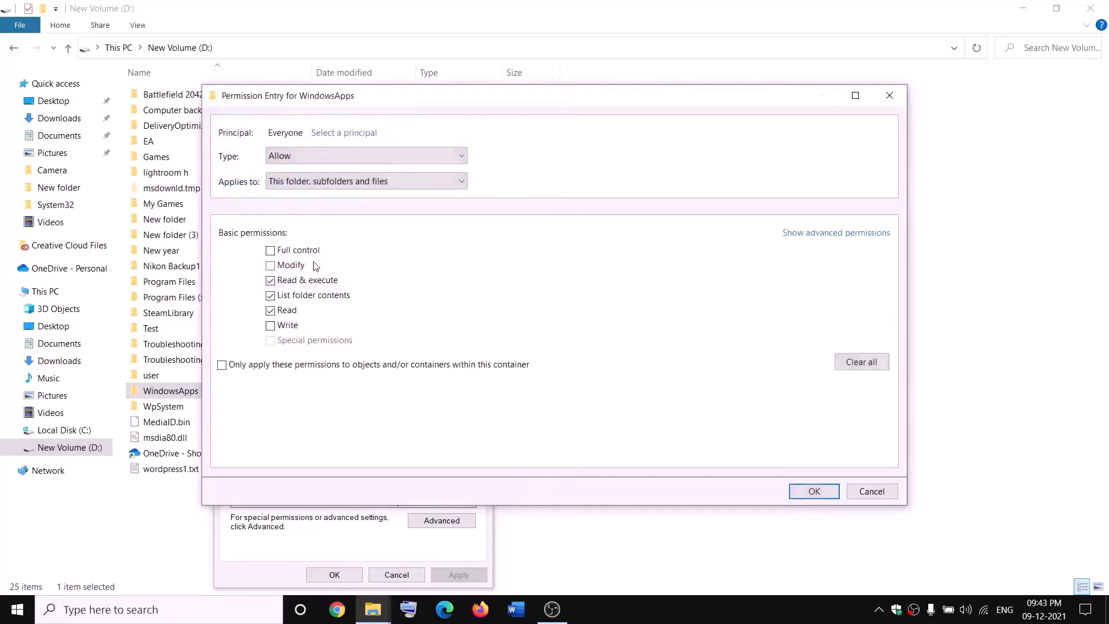
left_click(271, 251)
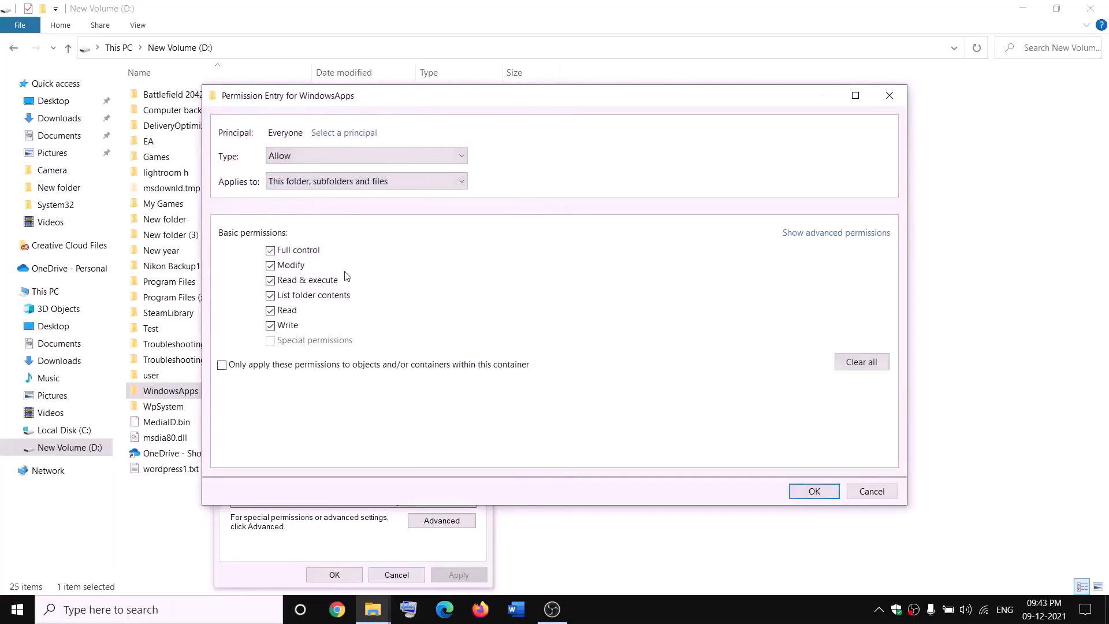
left_click(827, 488)
left_click(814, 467)
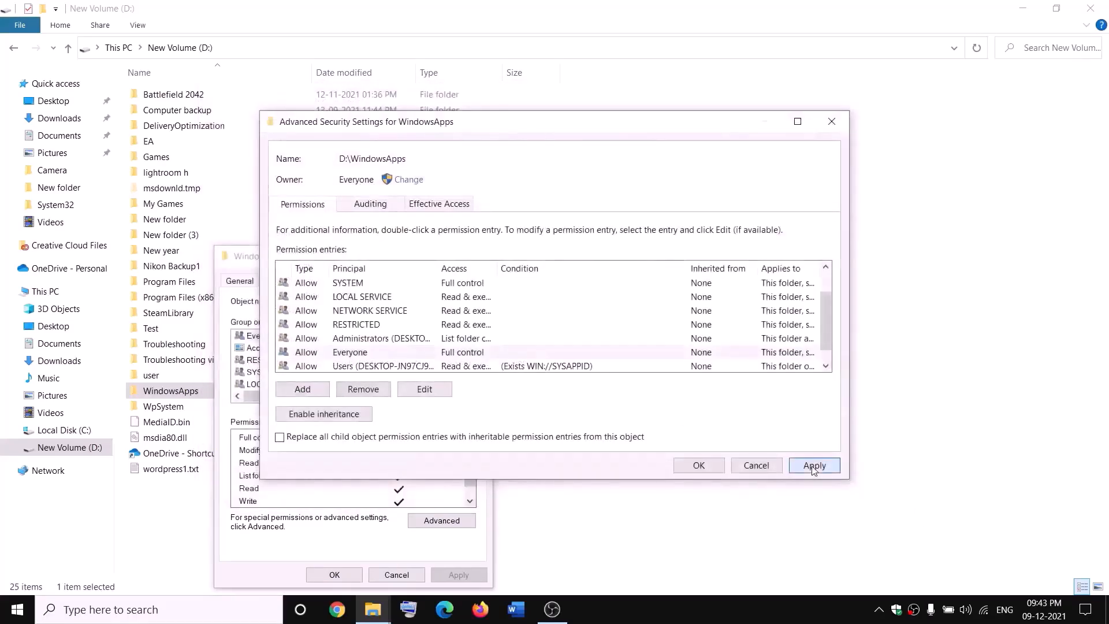
left_click(696, 469)
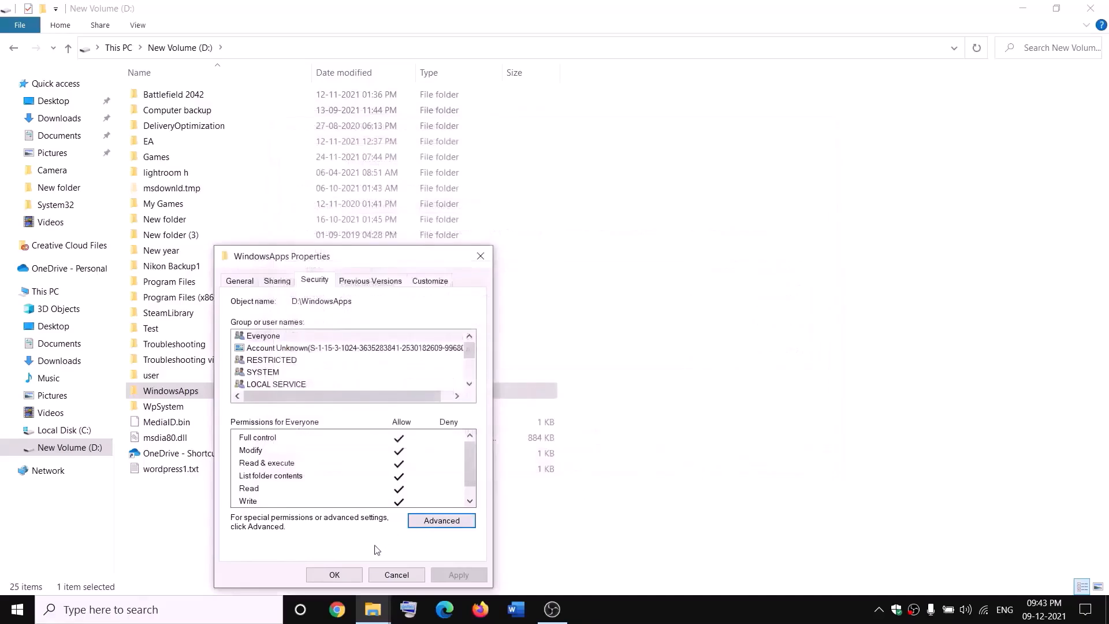
left_click(316, 575)
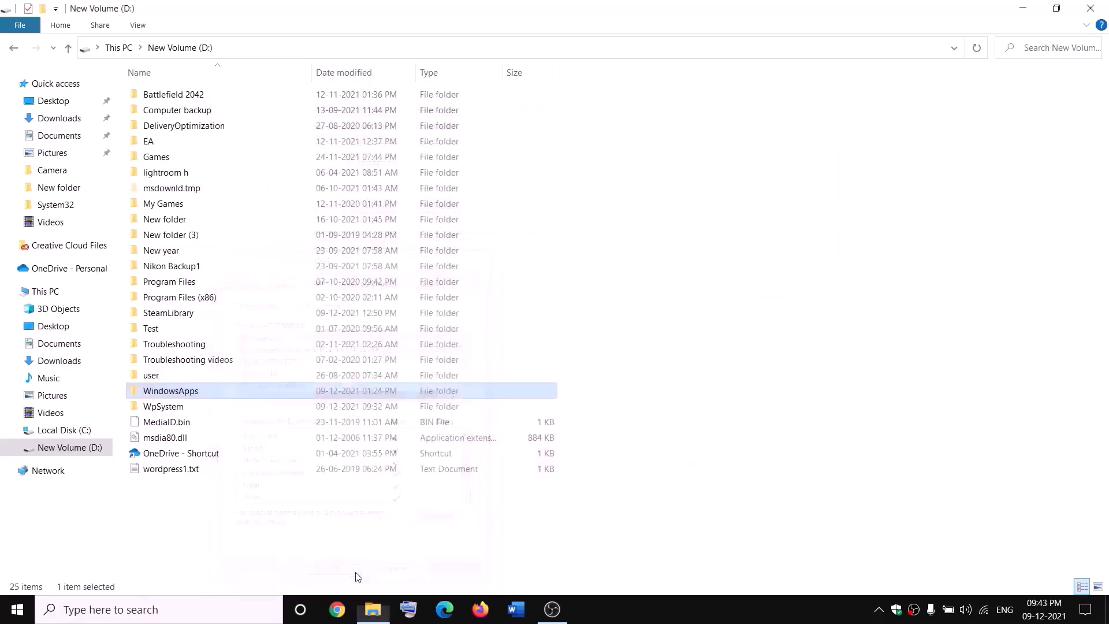
Append '.old' to the WindowsApps folder name on New Volume (D:), making it WindowsApps.old
right_click(210, 395)
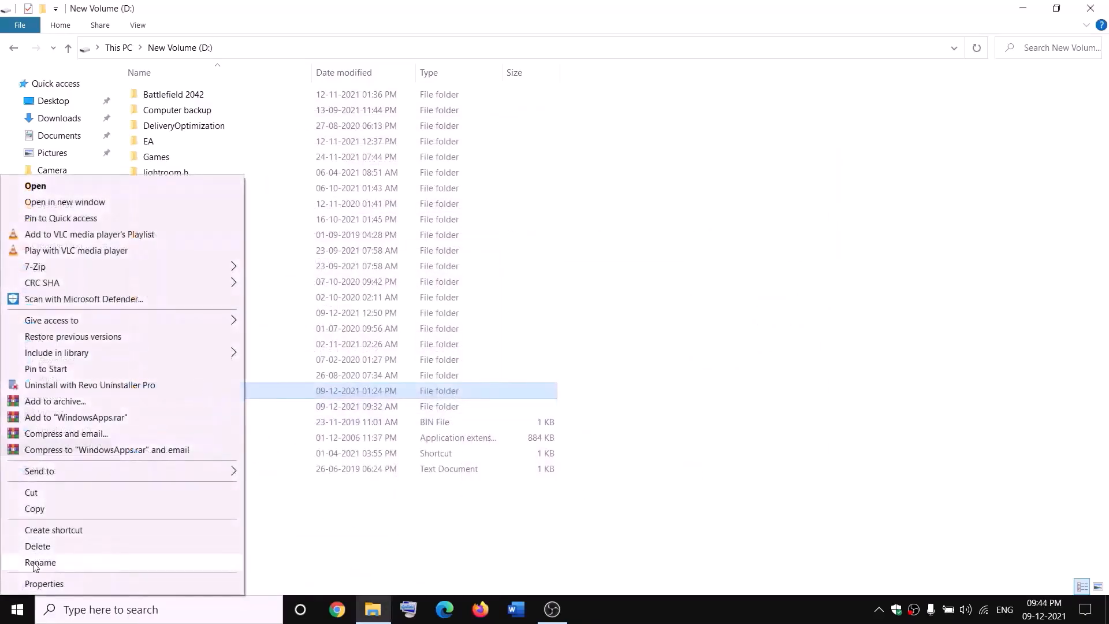
left_click(34, 563)
left_click(208, 388)
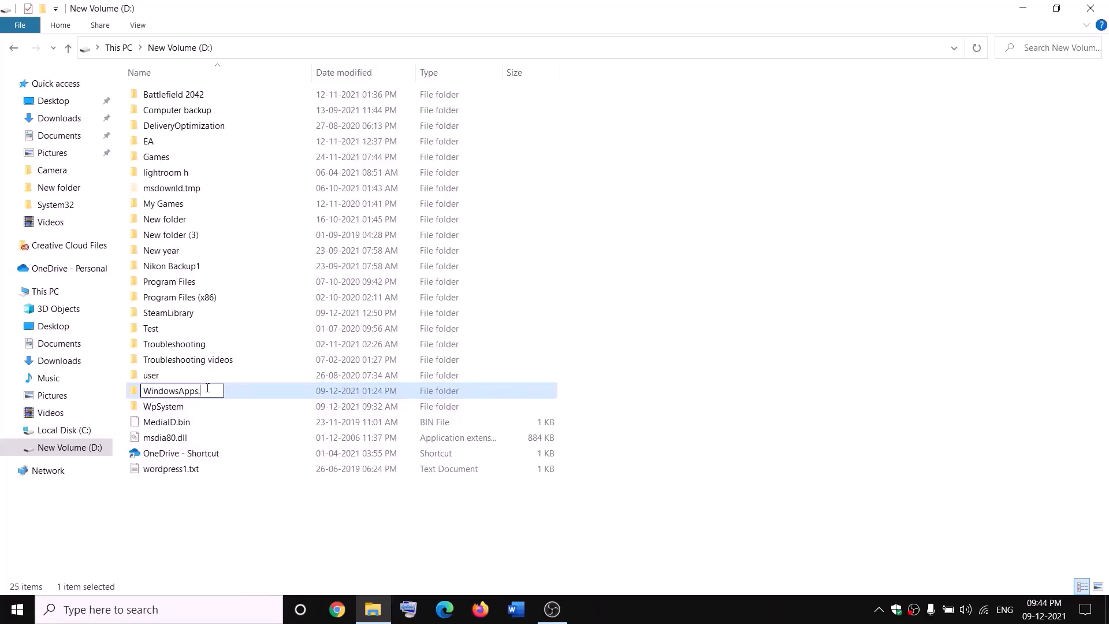
type(".old")
left_click(252, 503)
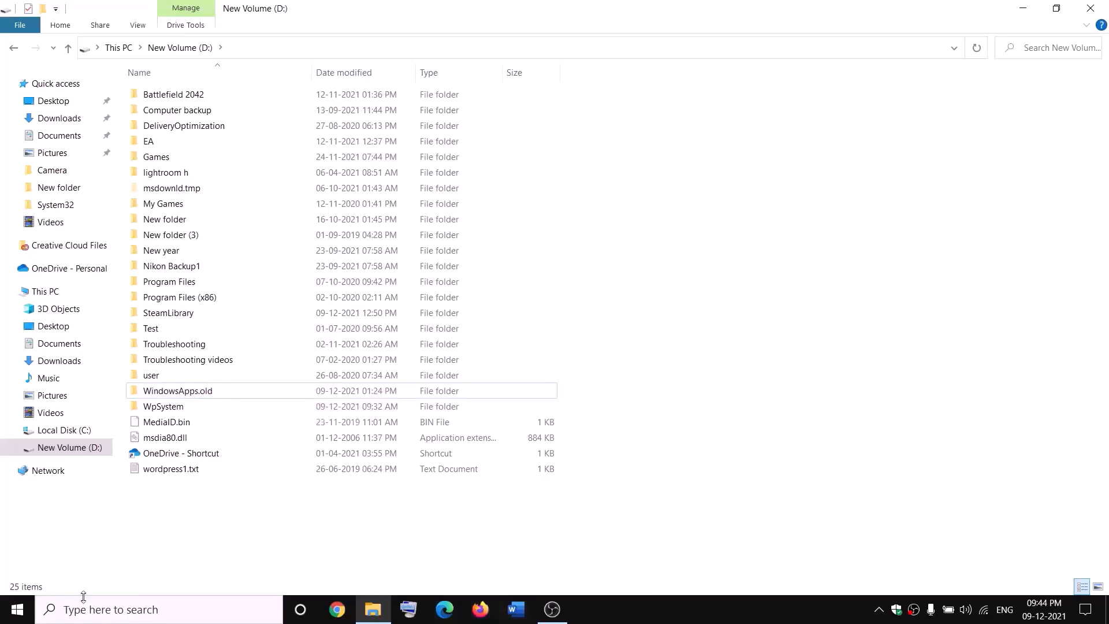
End the Gaming Services process from Task Manager's Processes list, then close Task Manager
right_click(16, 609)
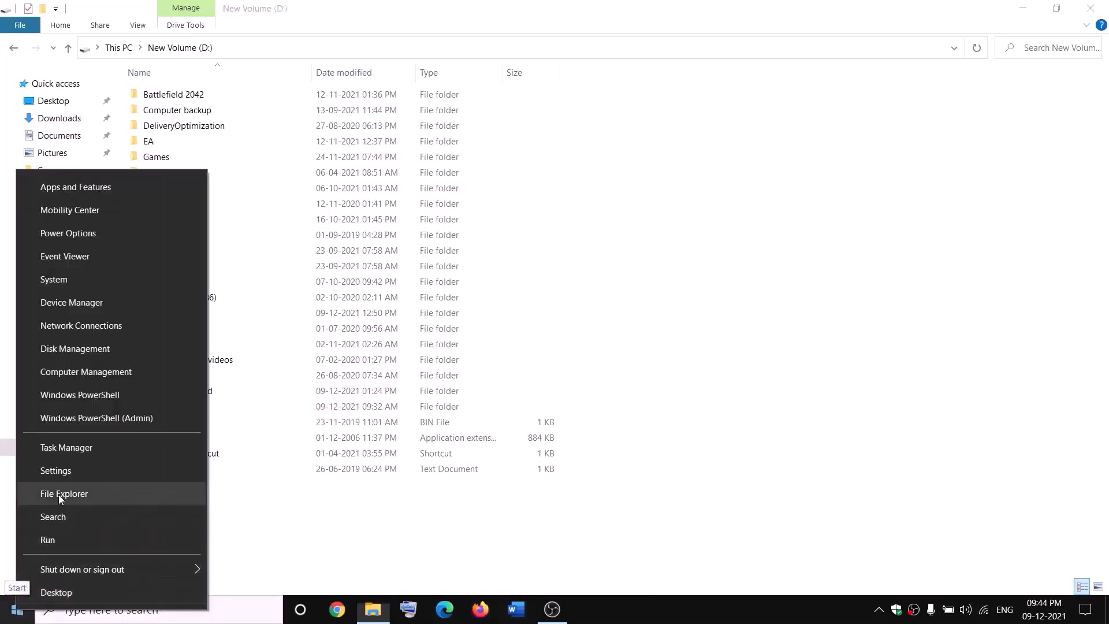
left_click(60, 453)
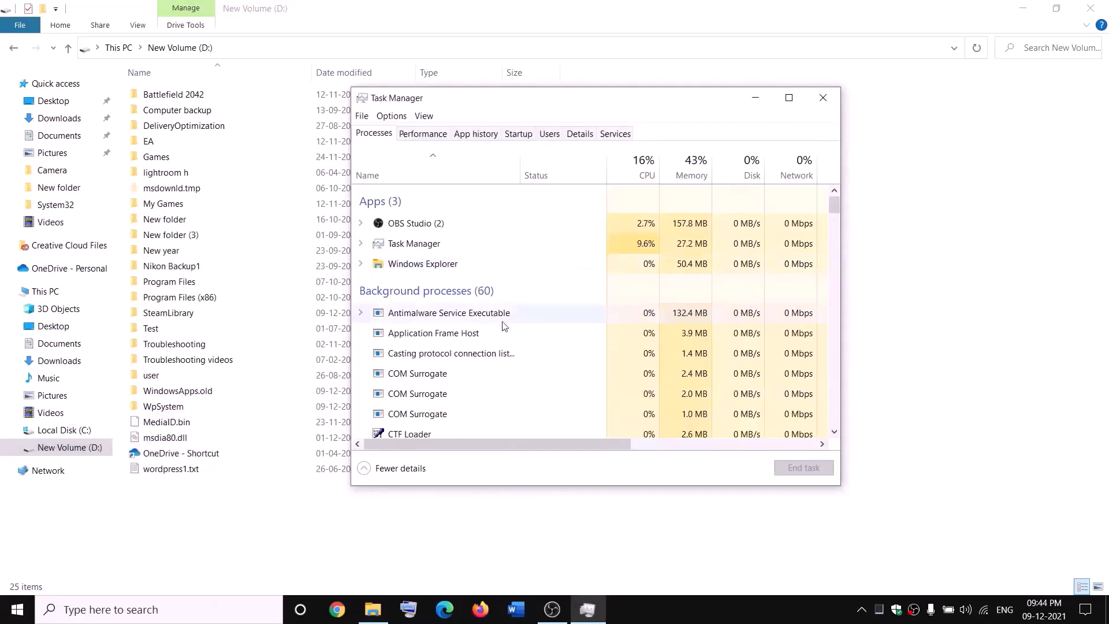
scroll(504, 327, "down", 3)
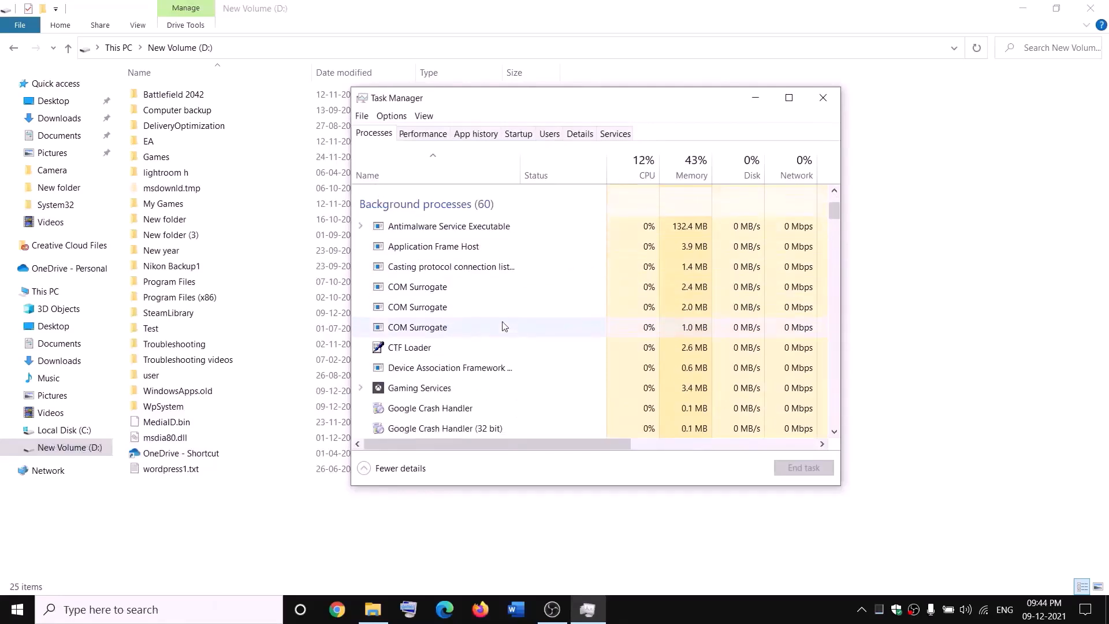
right_click(402, 393)
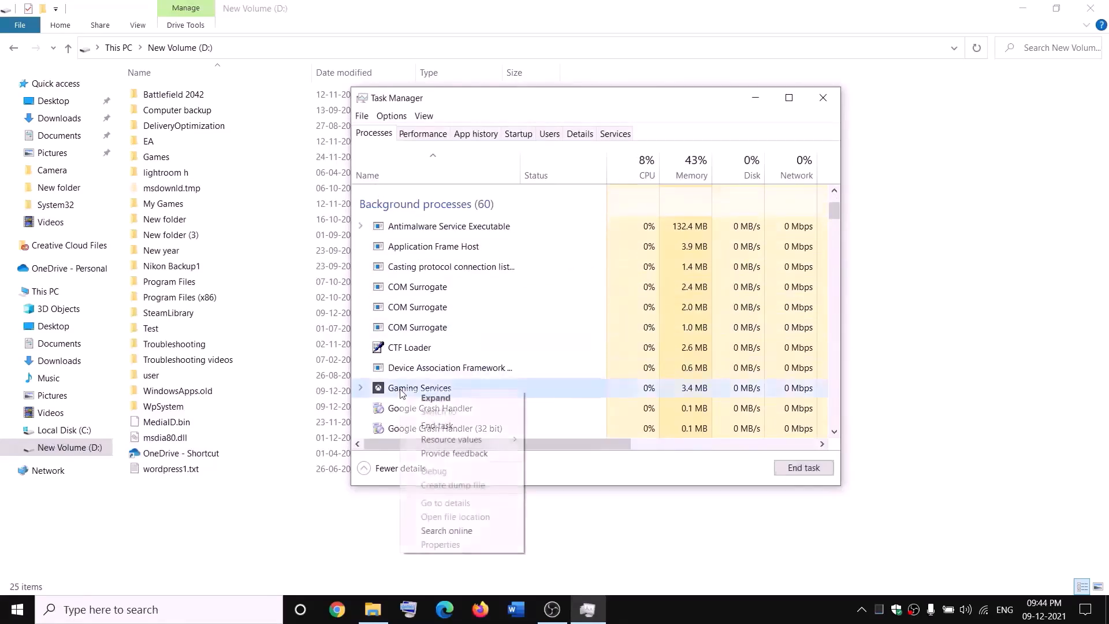
left_click(445, 427)
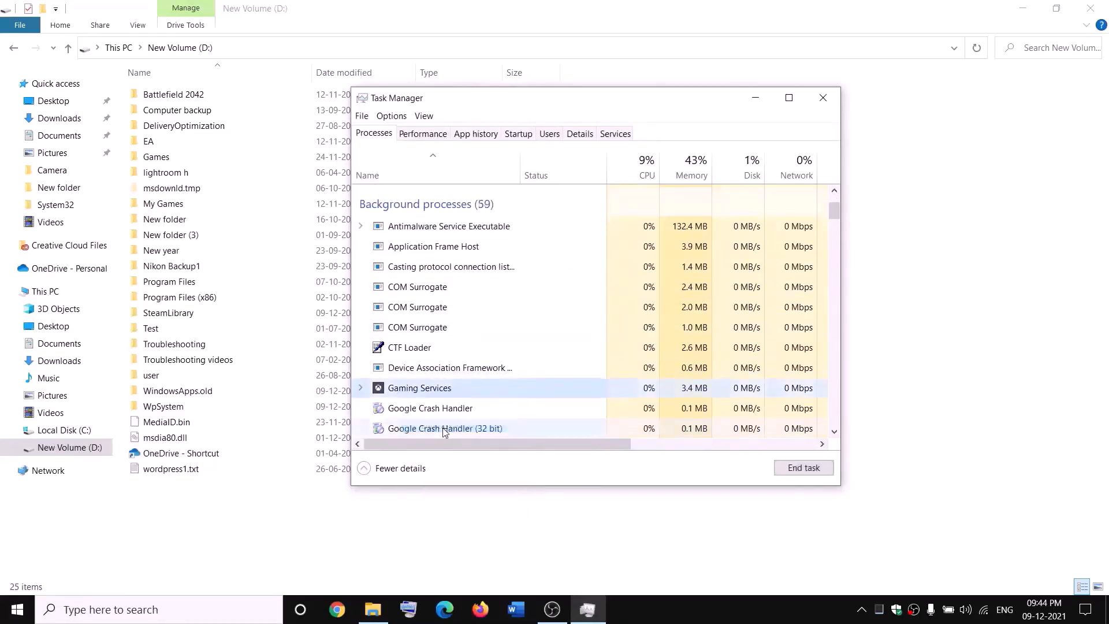
left_click(833, 99)
left_click(245, 613)
Launch the Services console with 'servic' and start the first Gaming Services entry
type("se")
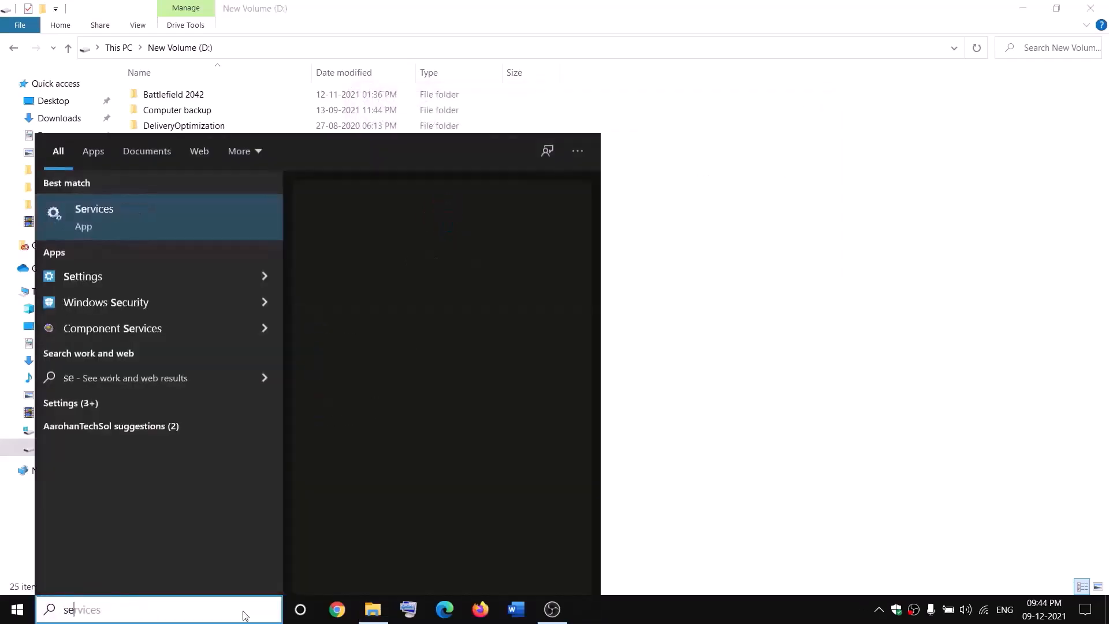
type("rvic")
key("Return")
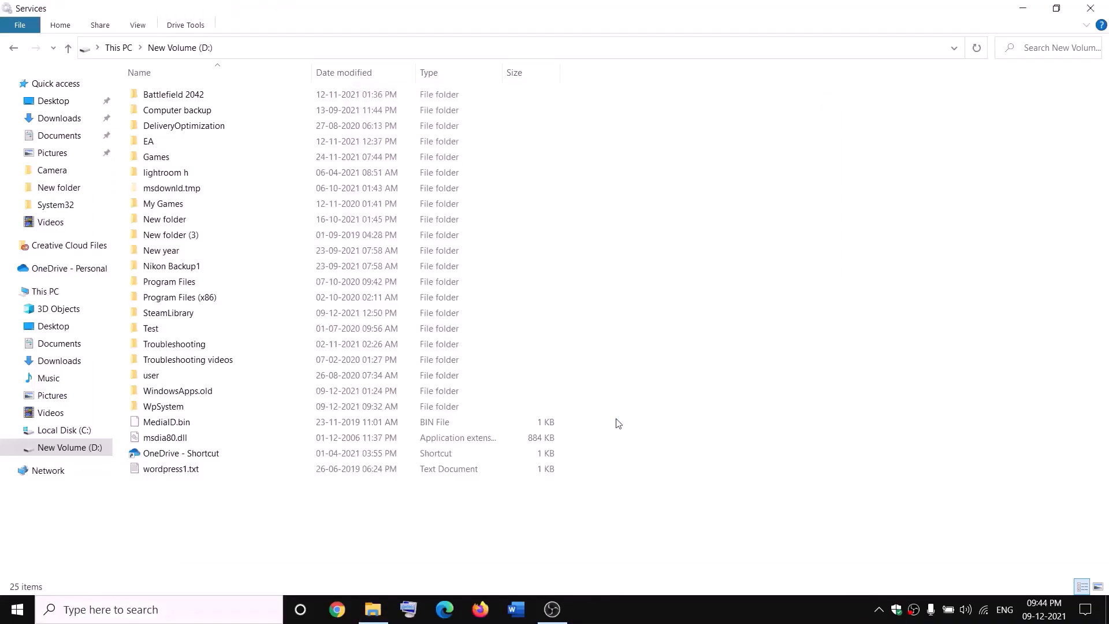
left_click(475, 310)
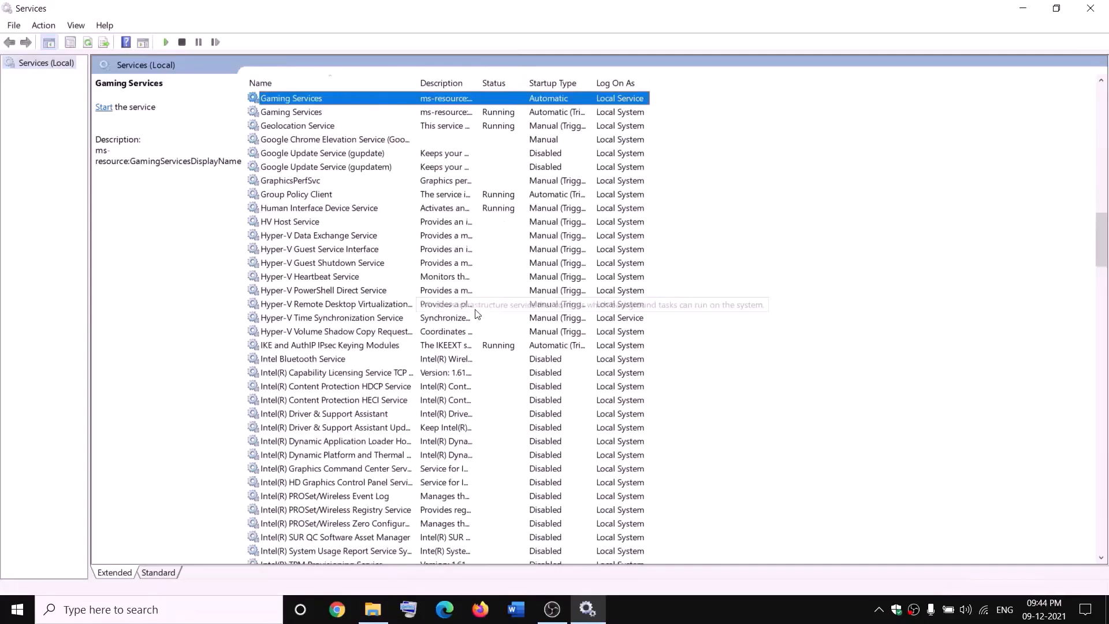
left_click(485, 154)
left_click(461, 101)
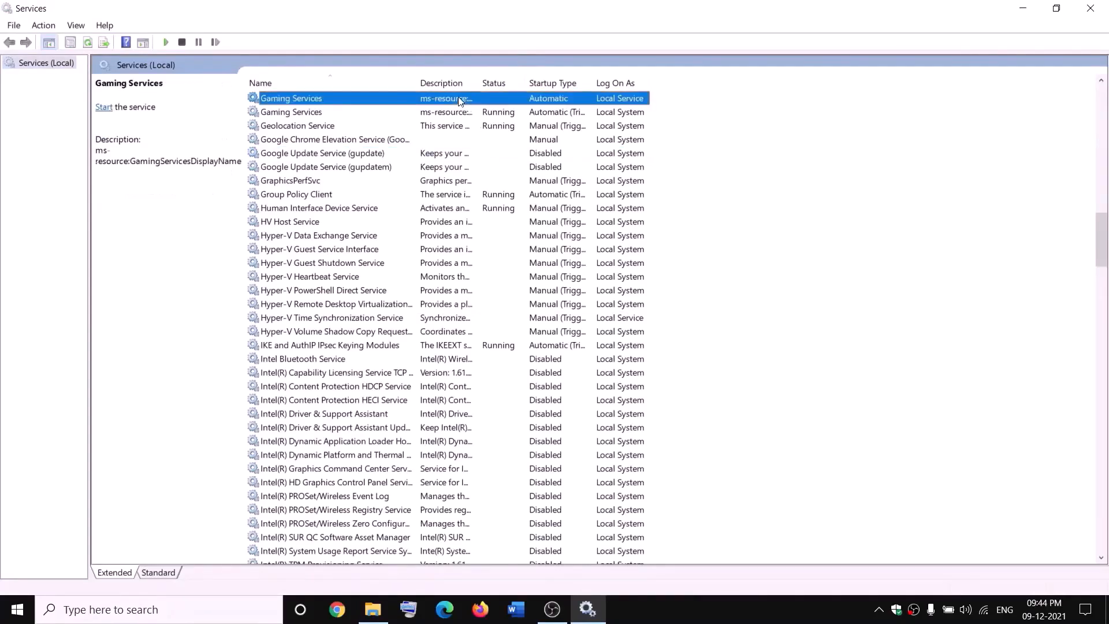
right_click(460, 101)
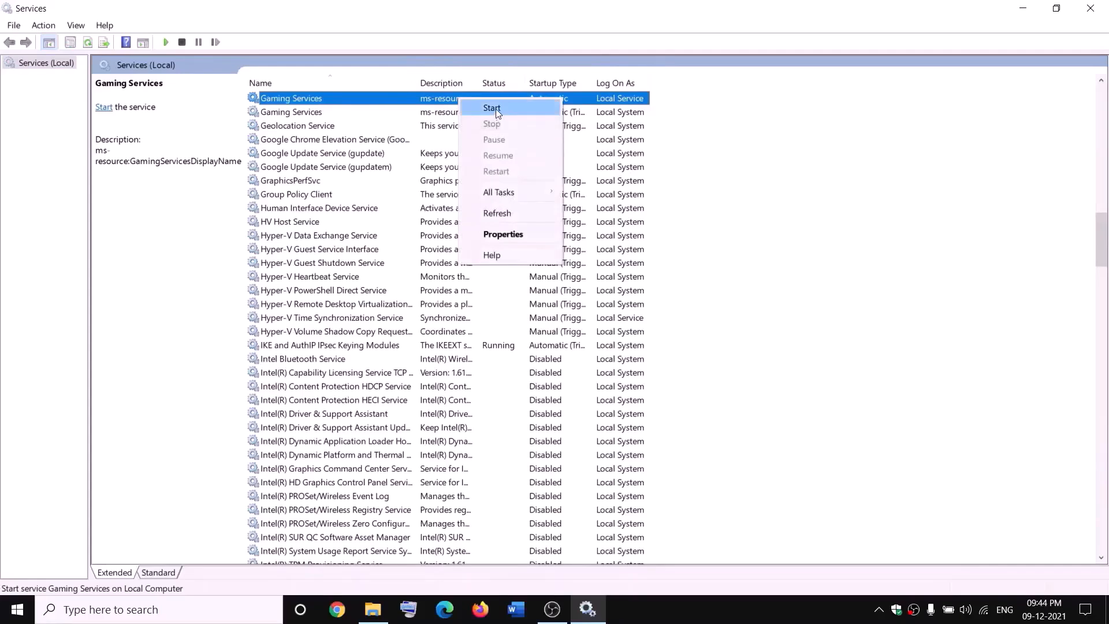
left_click(496, 108)
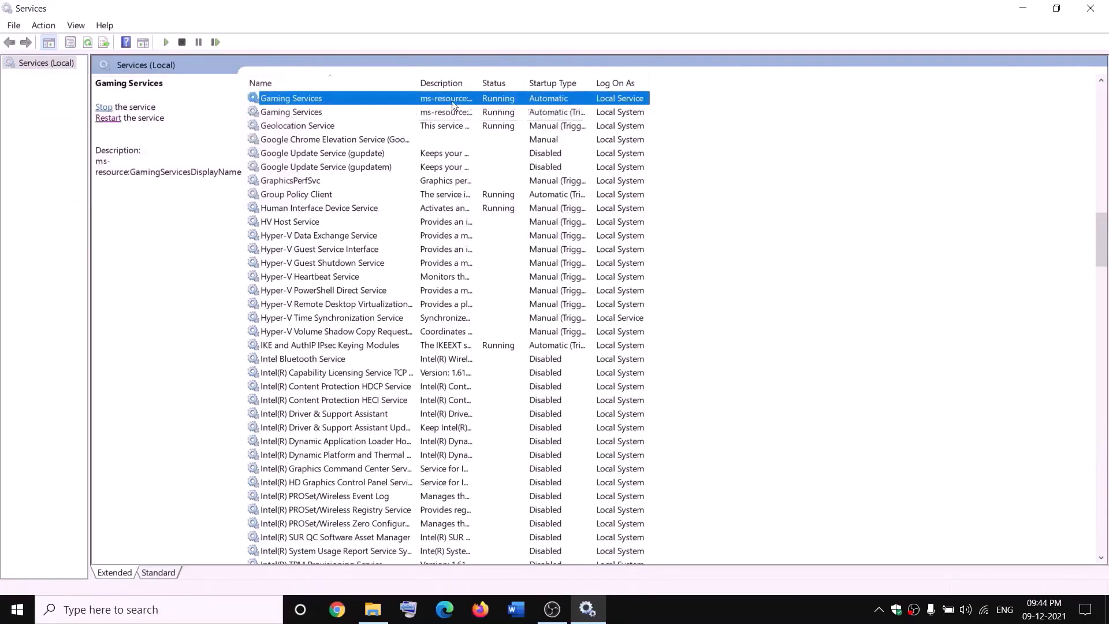
Stop both Gaming Services entries in Services
right_click(452, 101)
left_click(486, 126)
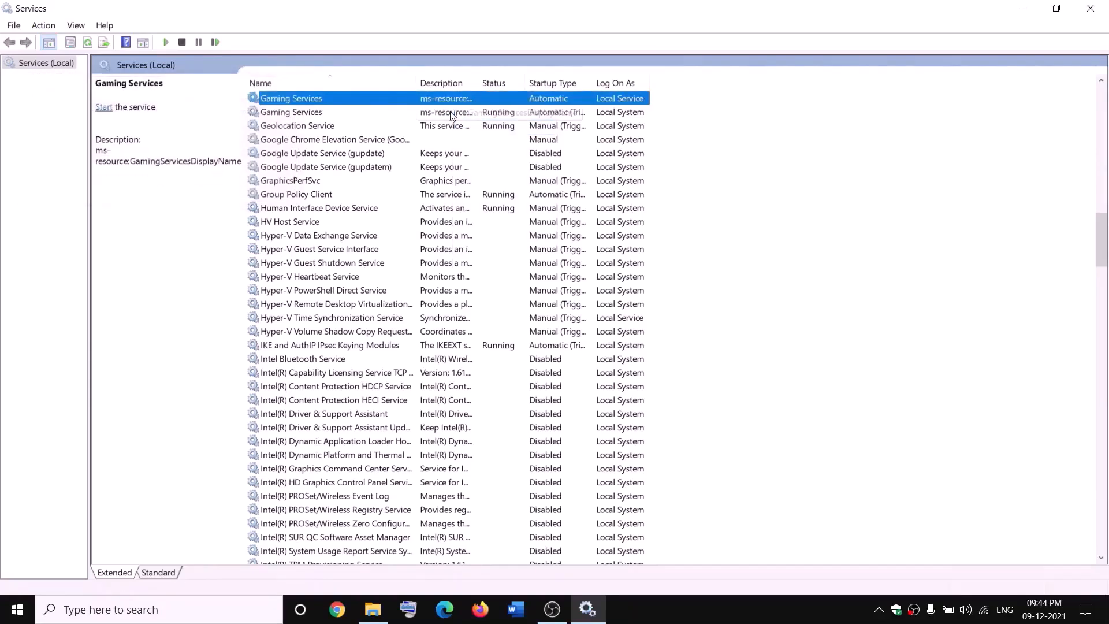
right_click(451, 115)
left_click(504, 138)
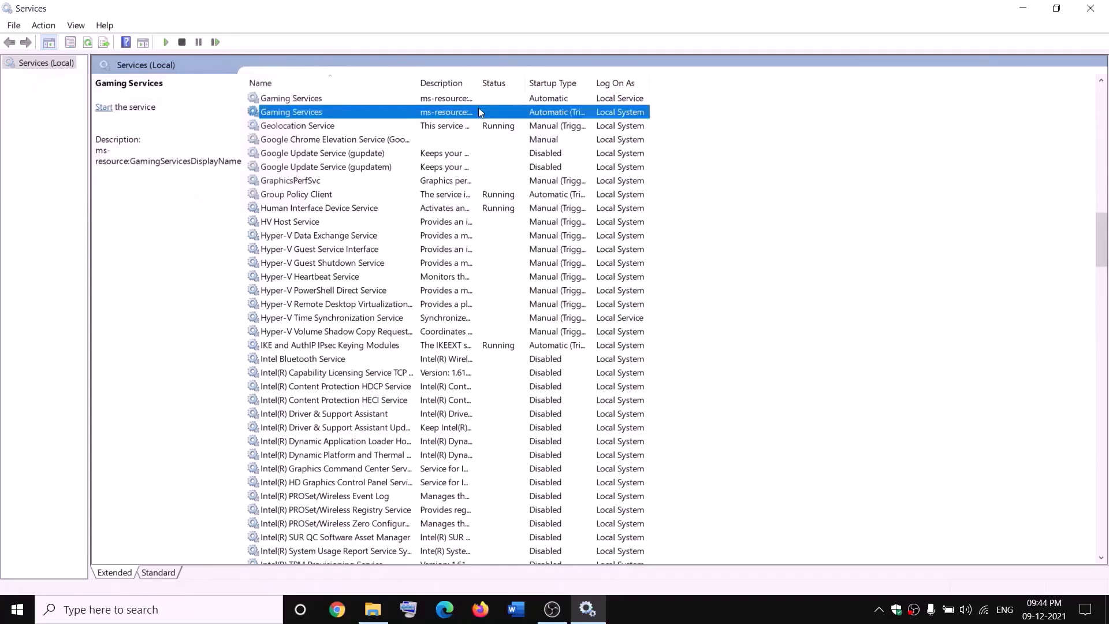
Check WindowsApps.old on D:, then start both Gaming Services entries again
left_click(373, 609)
left_click(194, 394)
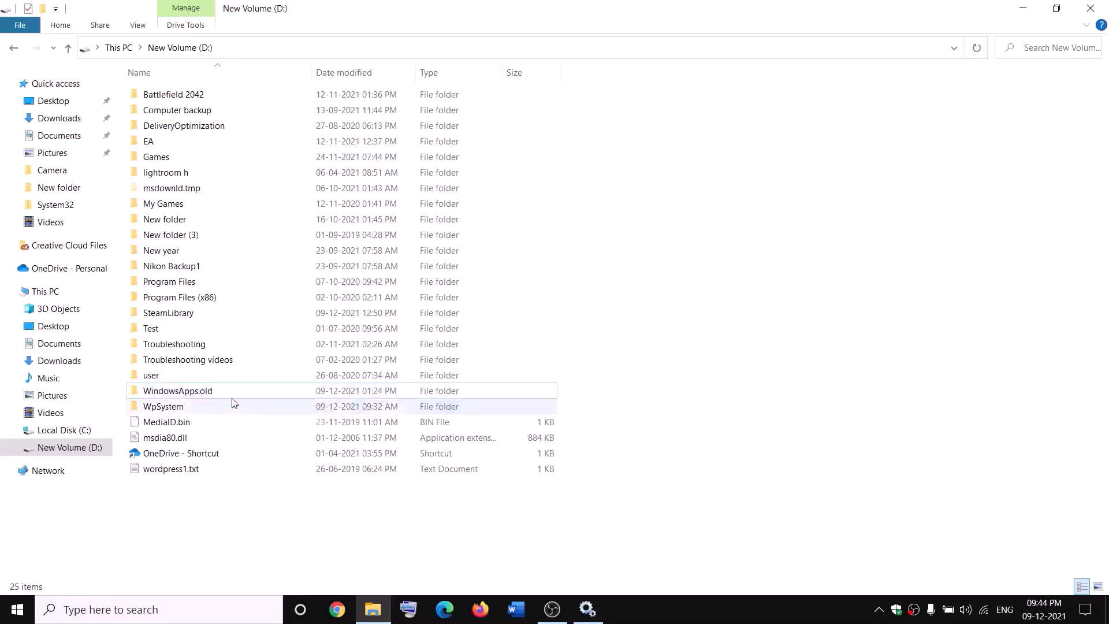
key("alt+Tab")
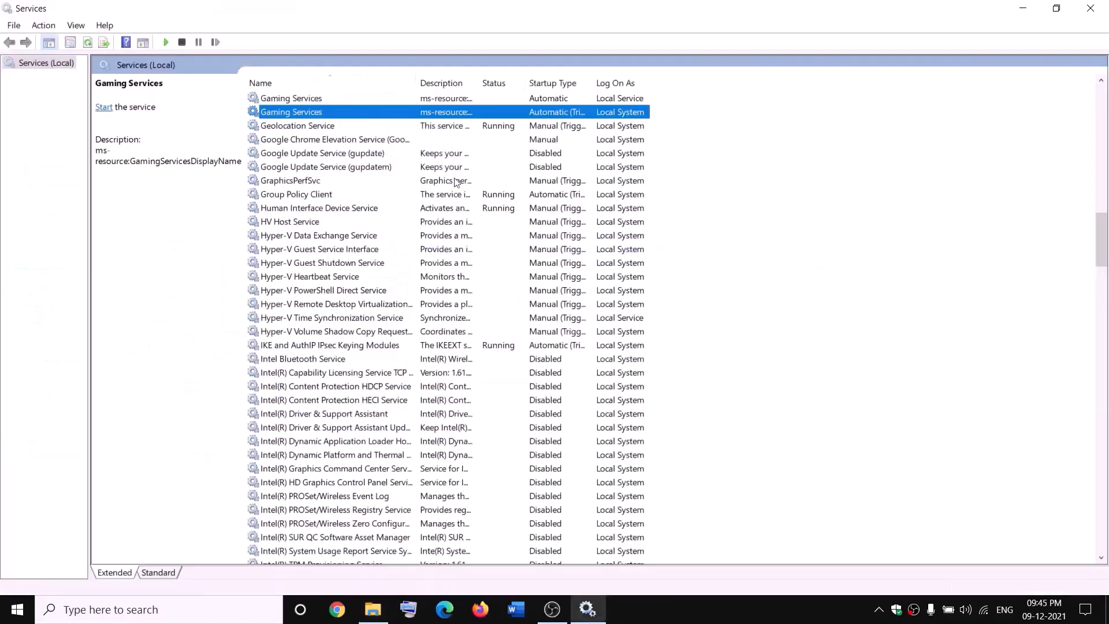
right_click(410, 100)
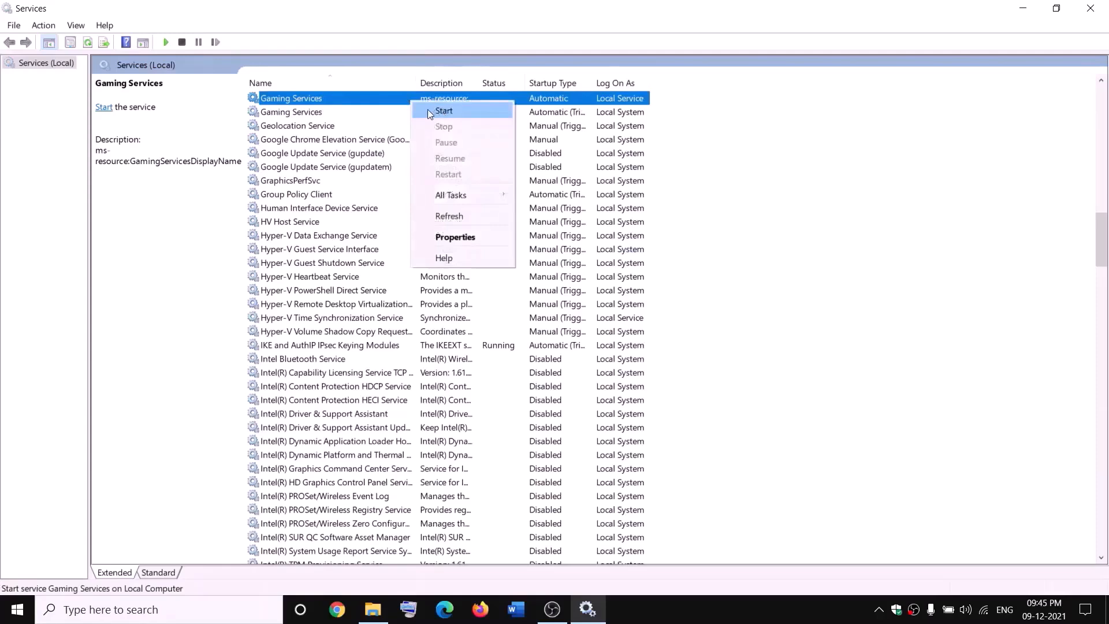
left_click(432, 112)
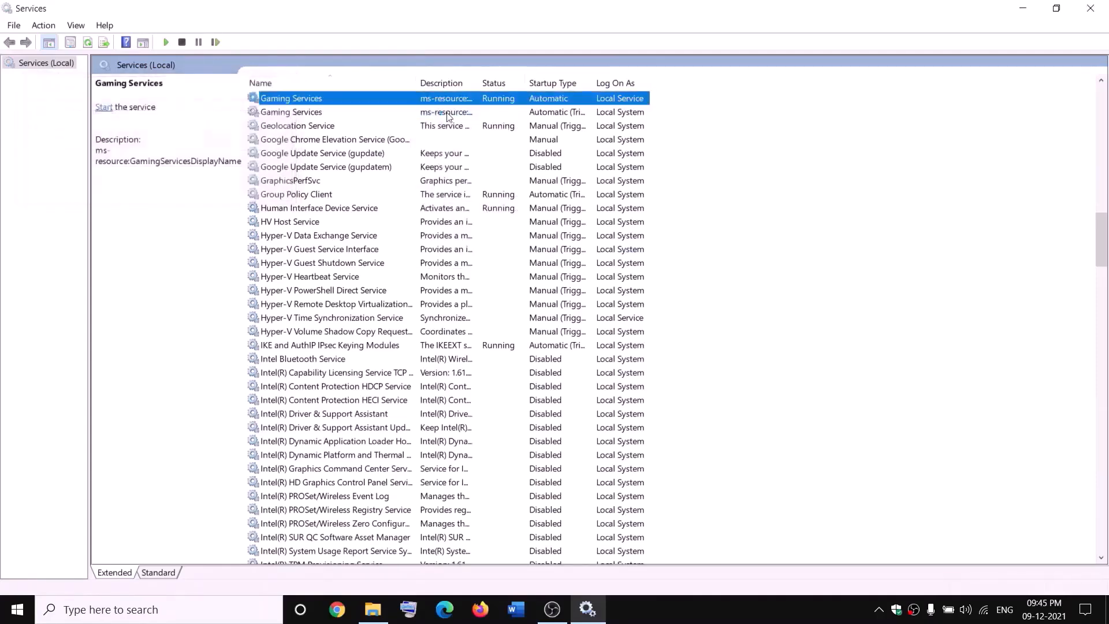
left_click(447, 117)
right_click(448, 117)
left_click(471, 119)
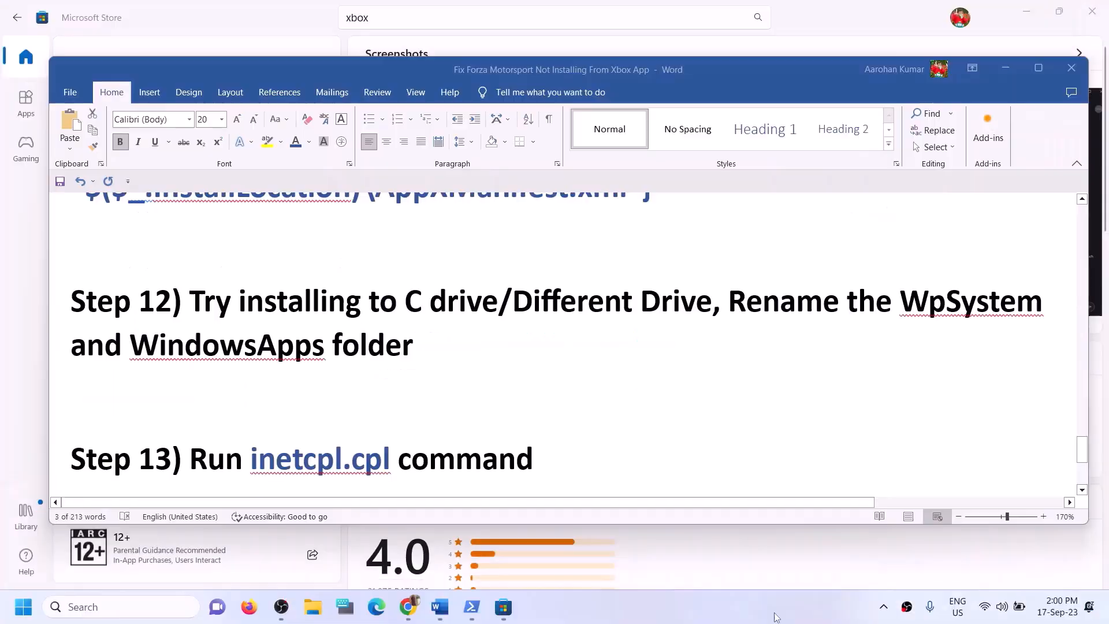
scroll(437, 455, "down", 1)
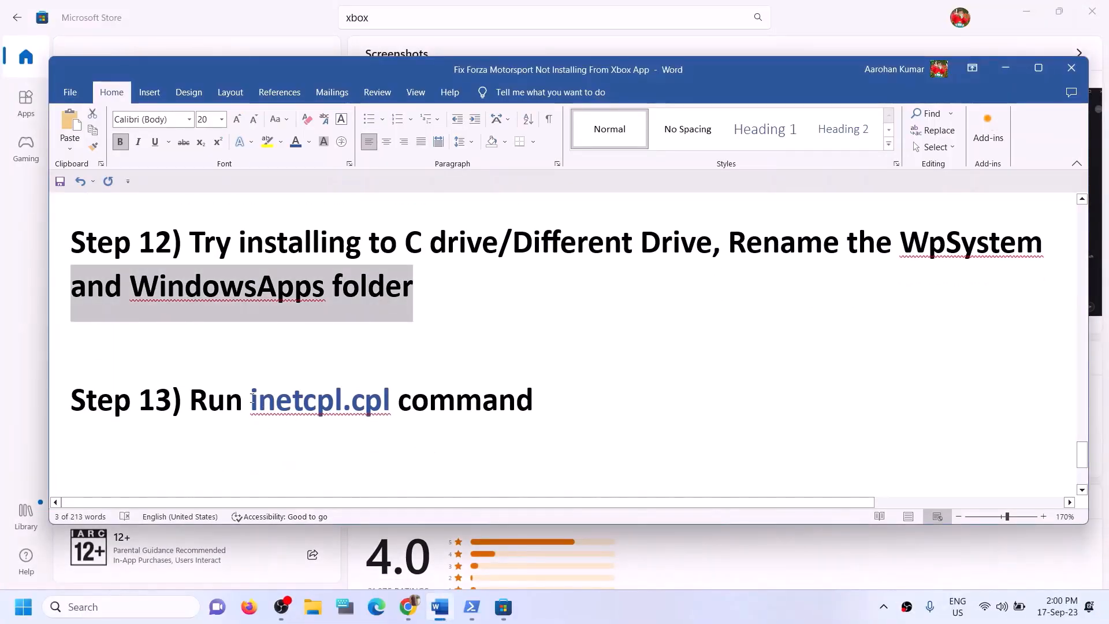
left_click_drag(252, 402, 386, 404)
key("ctrl+c")
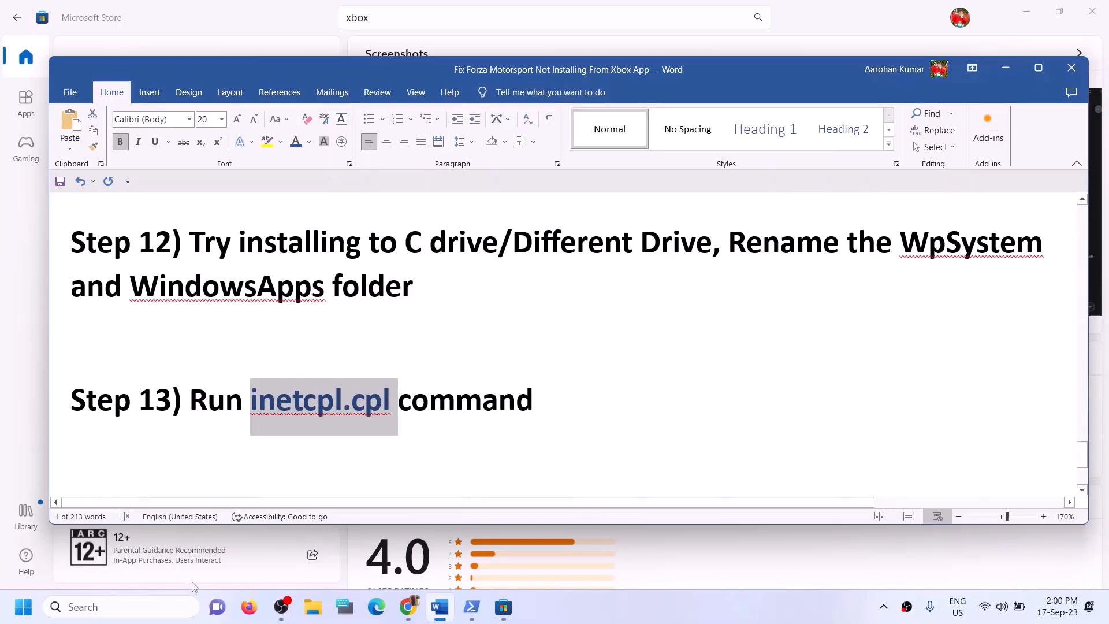
left_click(84, 608)
key("ctrl+v")
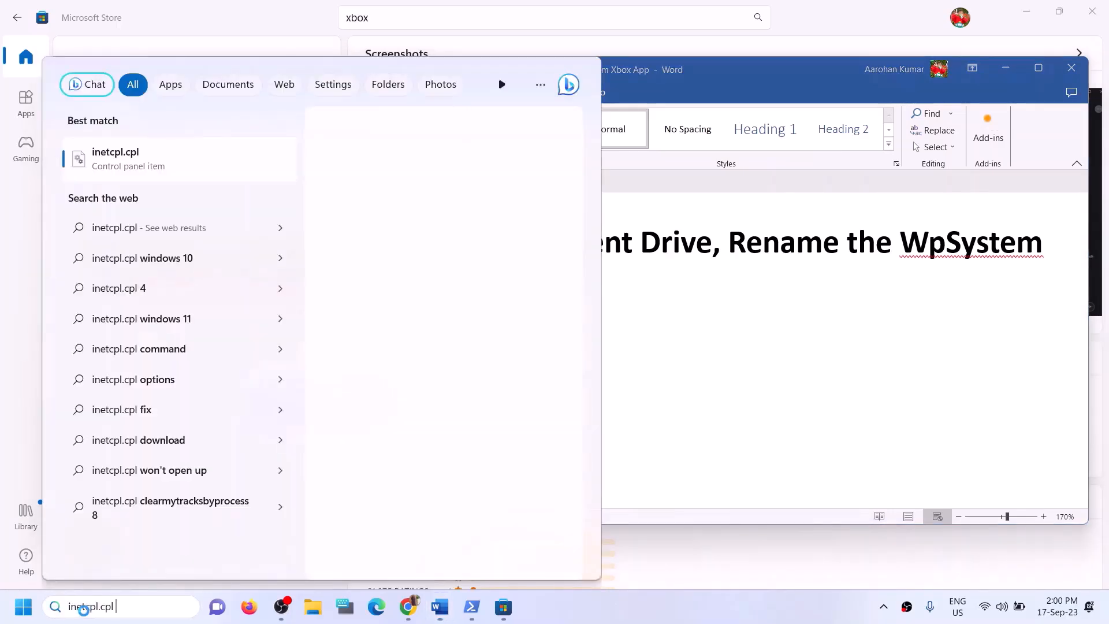
left_click(123, 172)
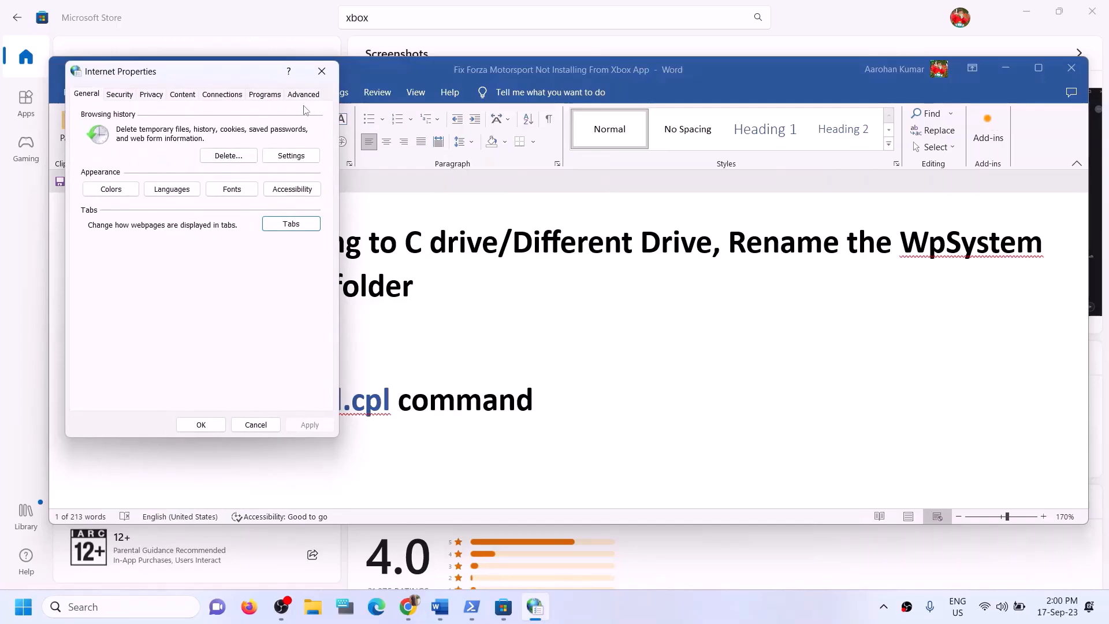
left_click(304, 95)
left_click_drag(233, 82, 413, 92)
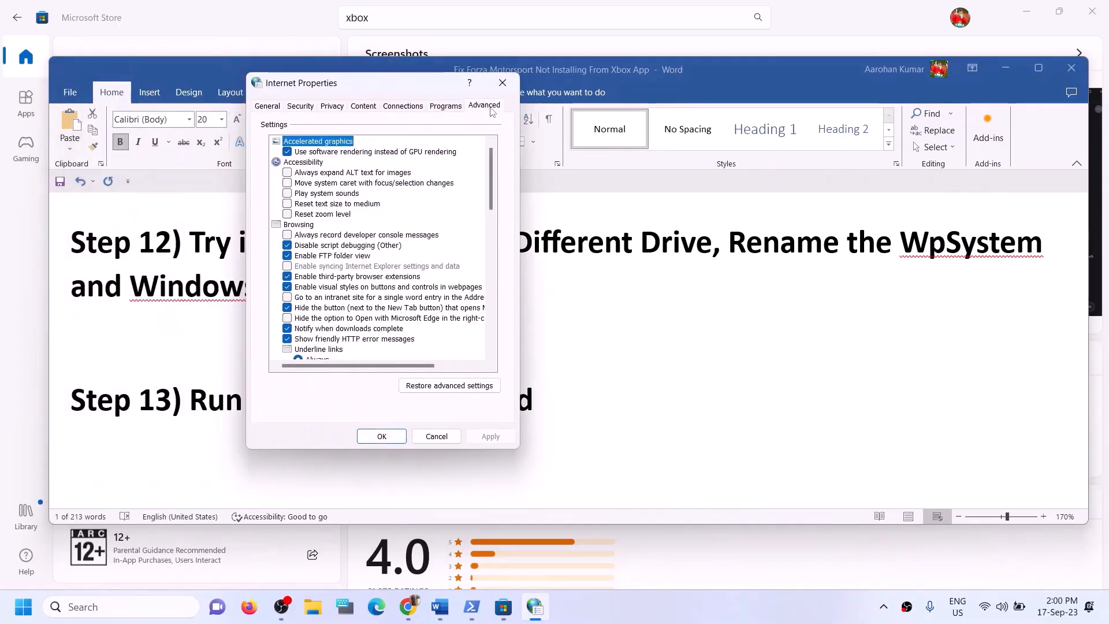
scroll(370, 262, "down", 10)
scroll(365, 339, "down", 7)
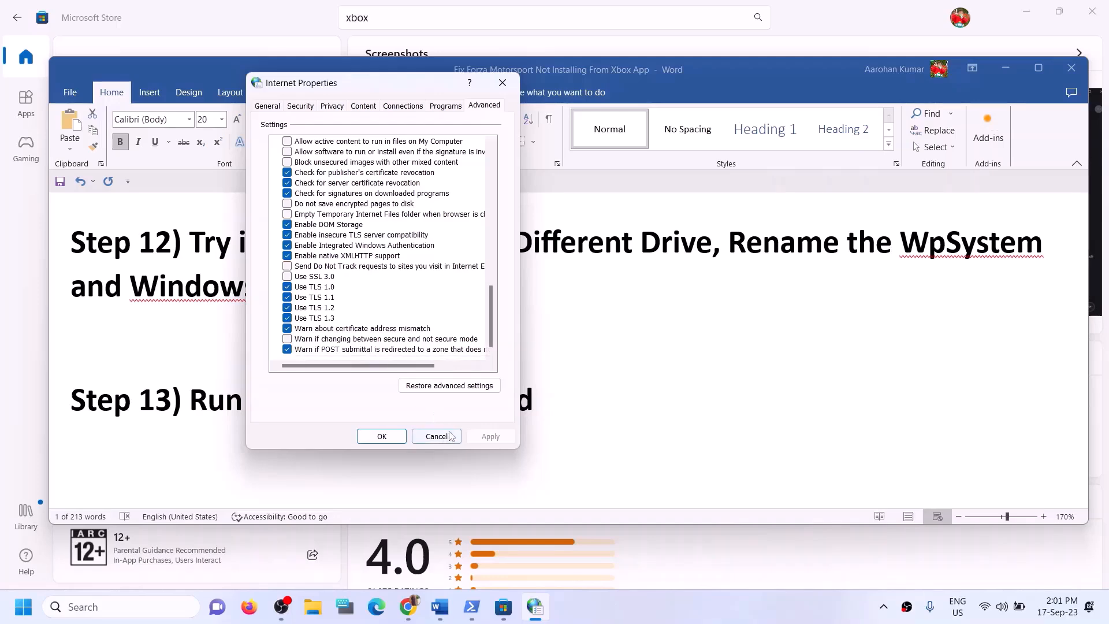
left_click(382, 436)
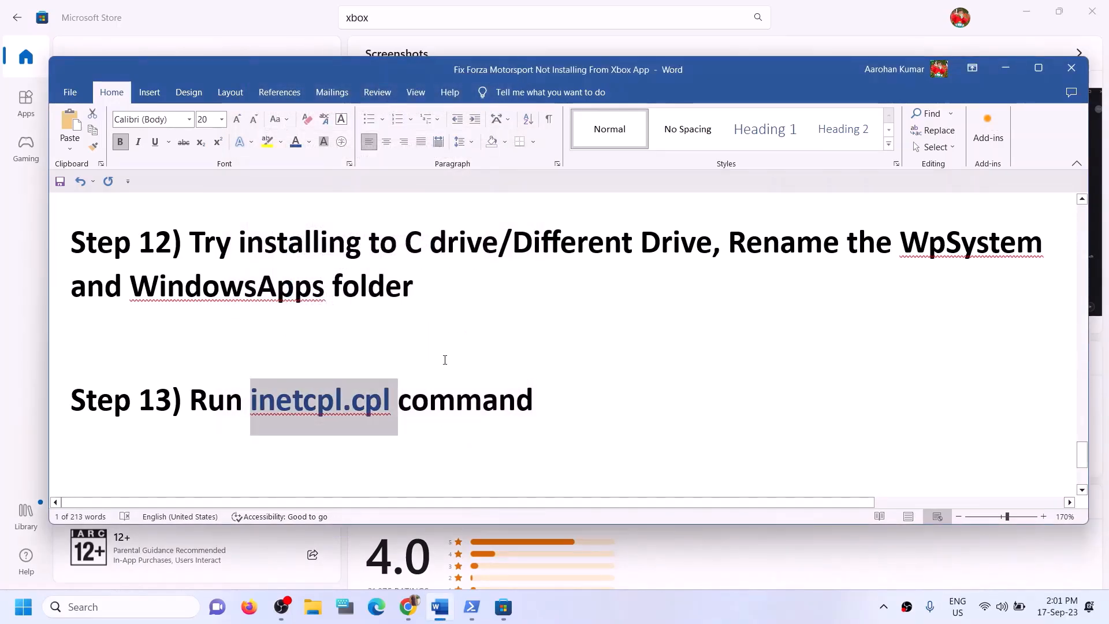
Highlight Step 14 and its windows10 and windows11 links, then minimise Word to reveal Chrome
scroll(444, 360, "up", 2)
scroll(445, 360, "down", 5)
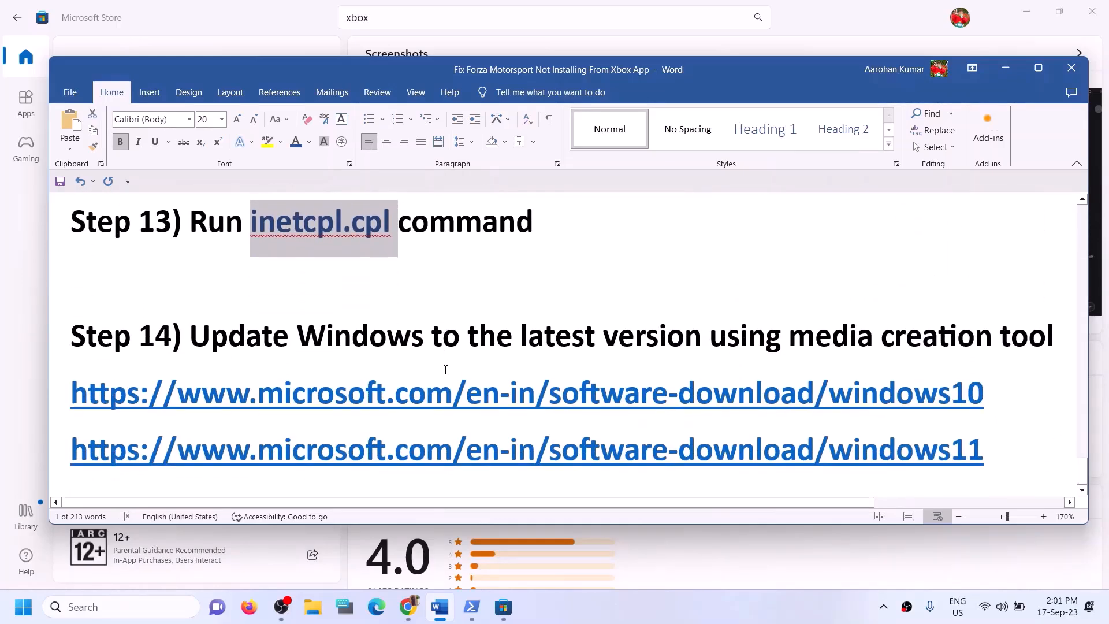
left_click_drag(191, 341, 1062, 357)
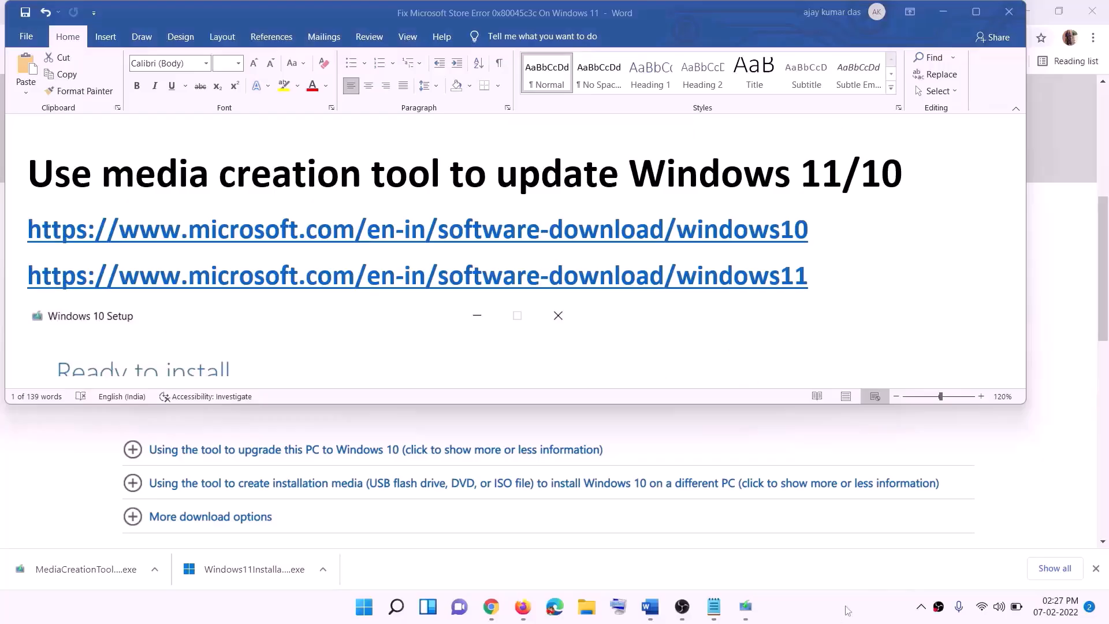
left_click_drag(822, 229, 307, 227)
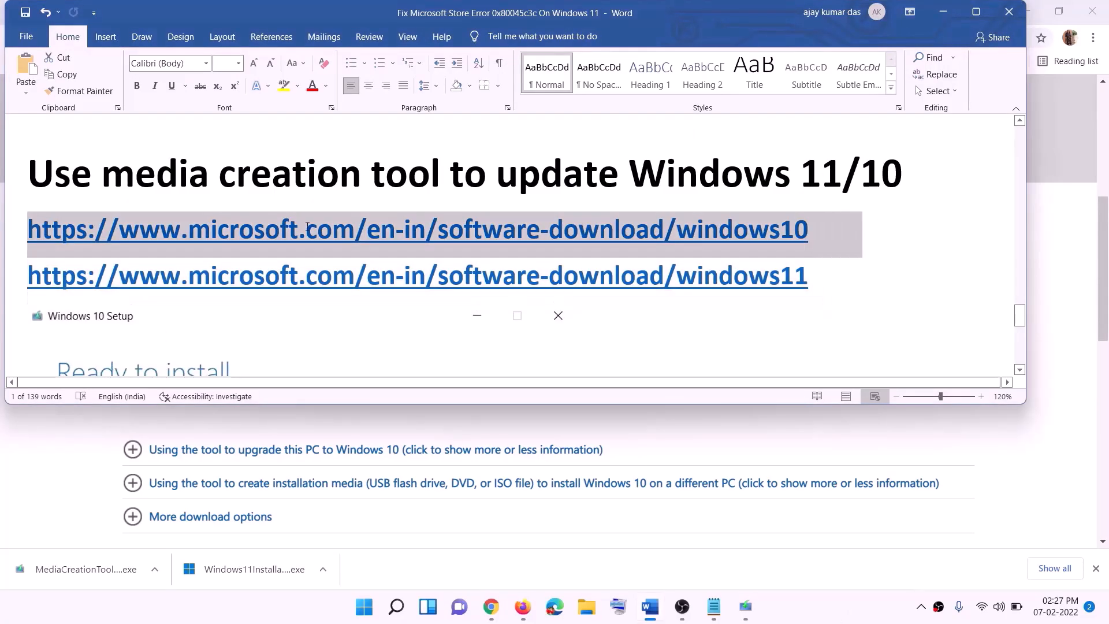
left_click_drag(827, 278, 231, 277)
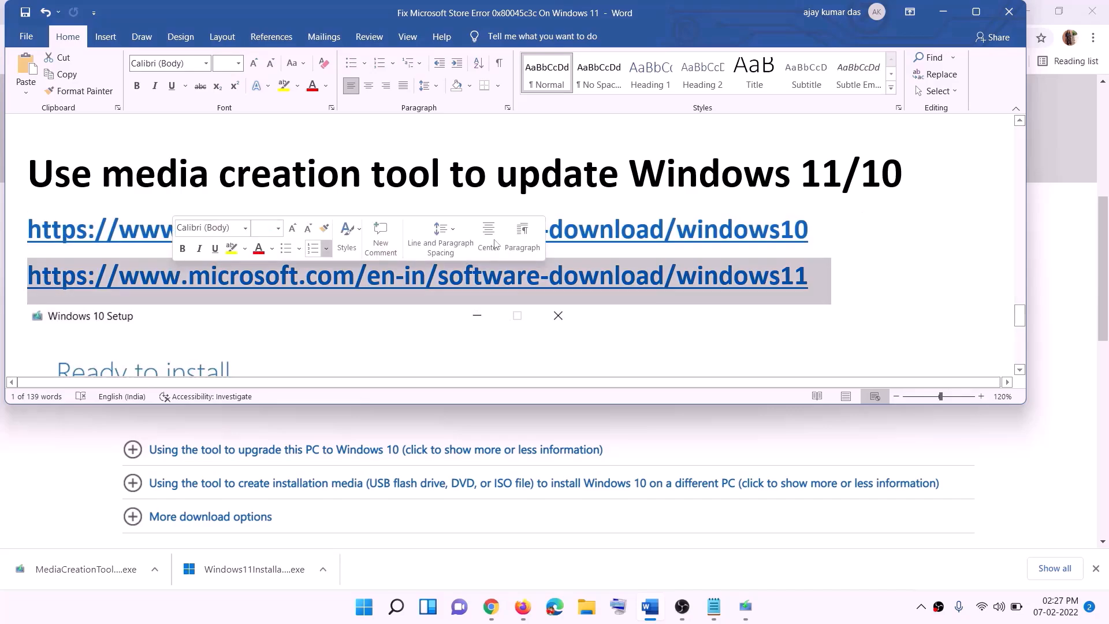
left_click(943, 12)
Scroll the Download Windows 10 page to the Create Windows 10 installation media section
scroll(472, 296, "up", 5)
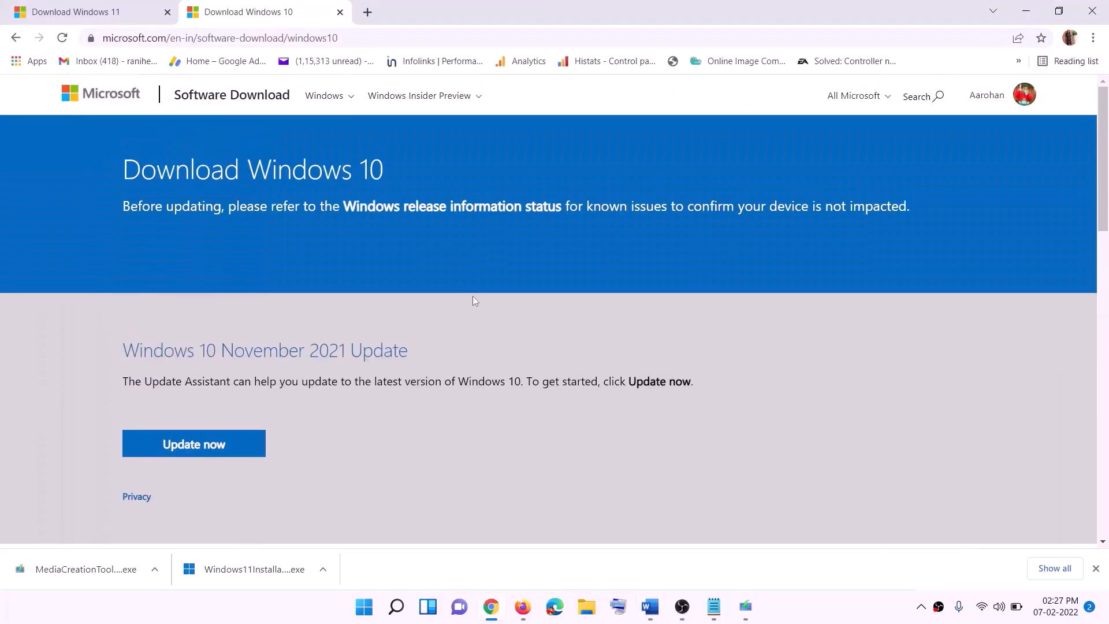
scroll(320, 297, "down", 5)
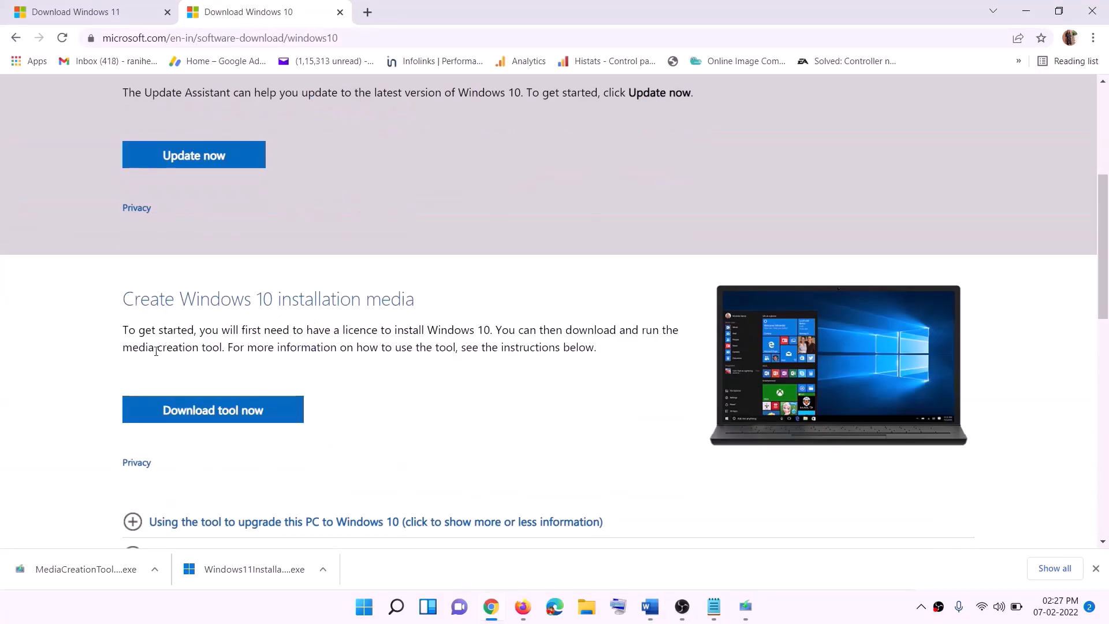
left_click_drag(131, 350, 248, 348)
scroll(370, 324, "down", 2)
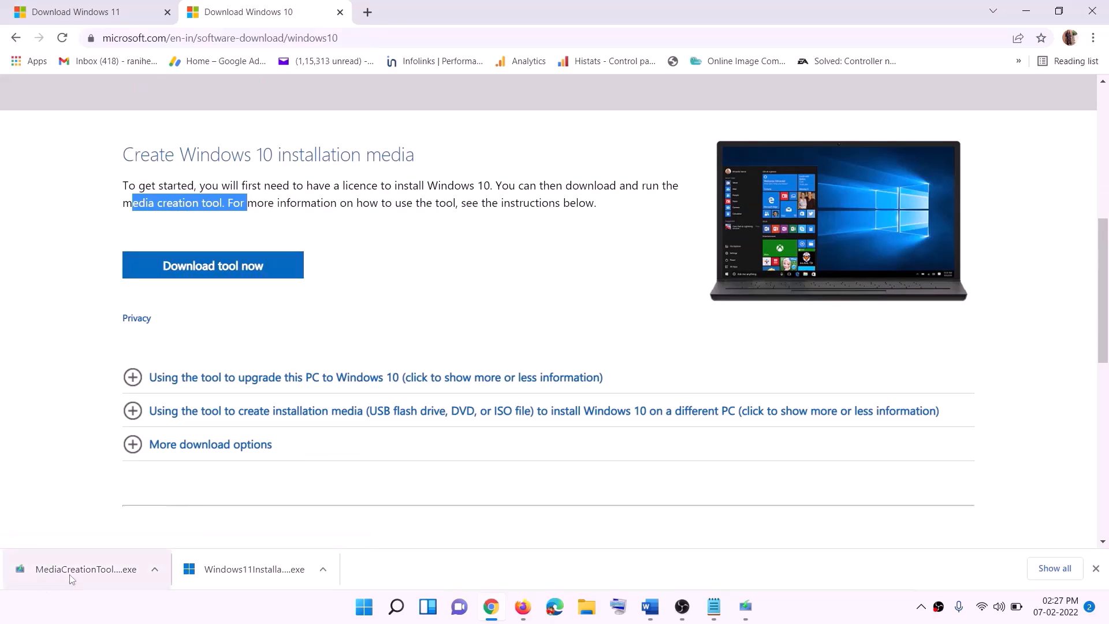
Run MediaCreationTool.exe, accept the license, choose upgrade this PC now, then return to Word
left_click(747, 608)
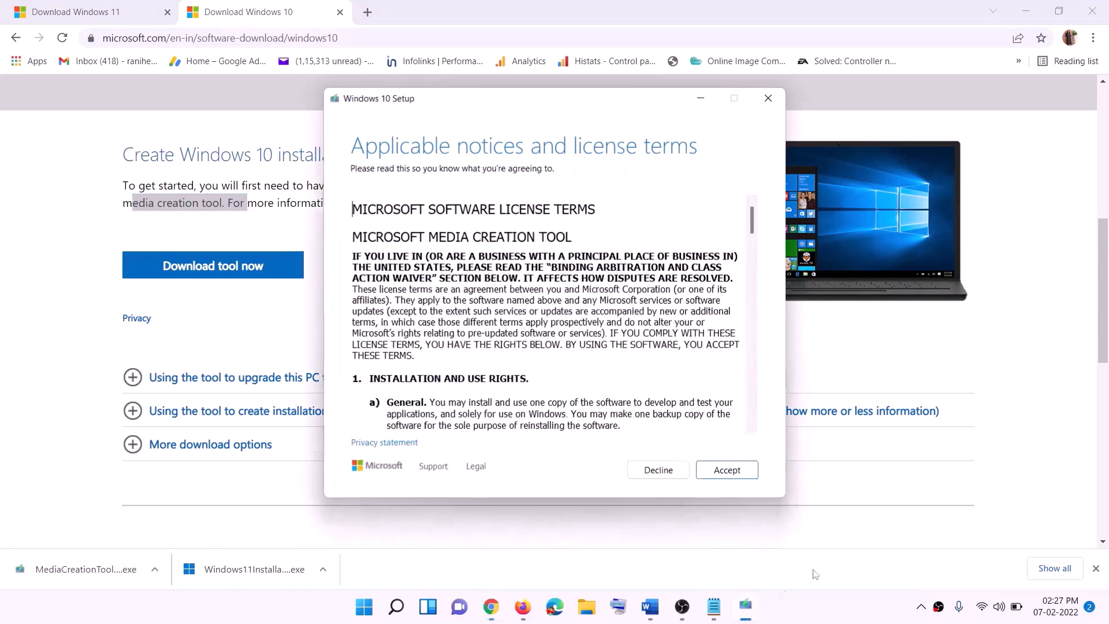
left_click(724, 474)
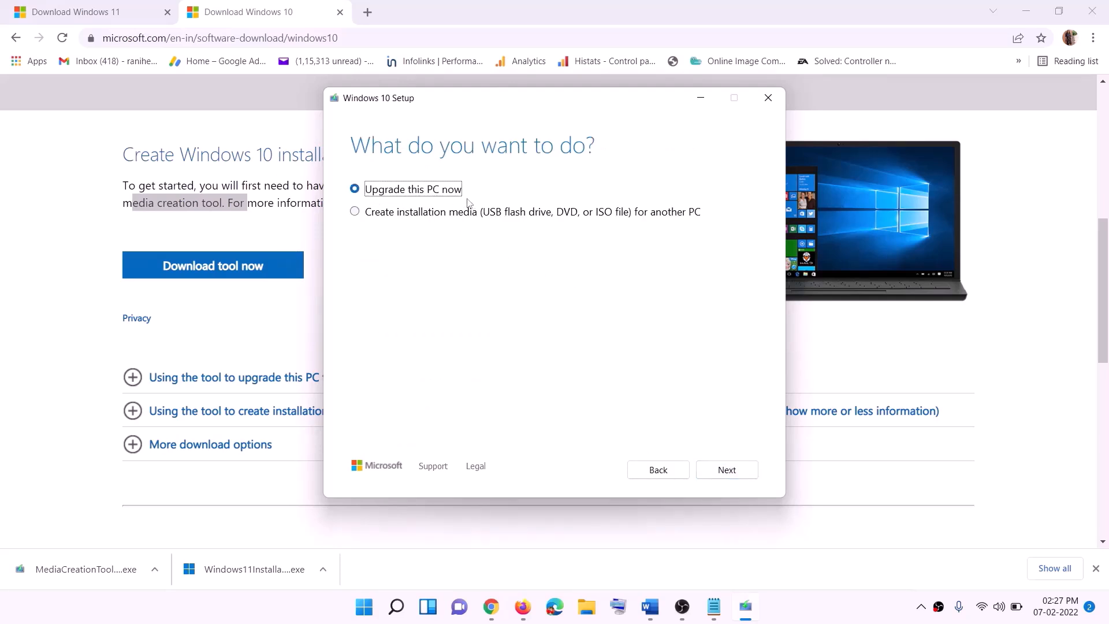
left_click(725, 474)
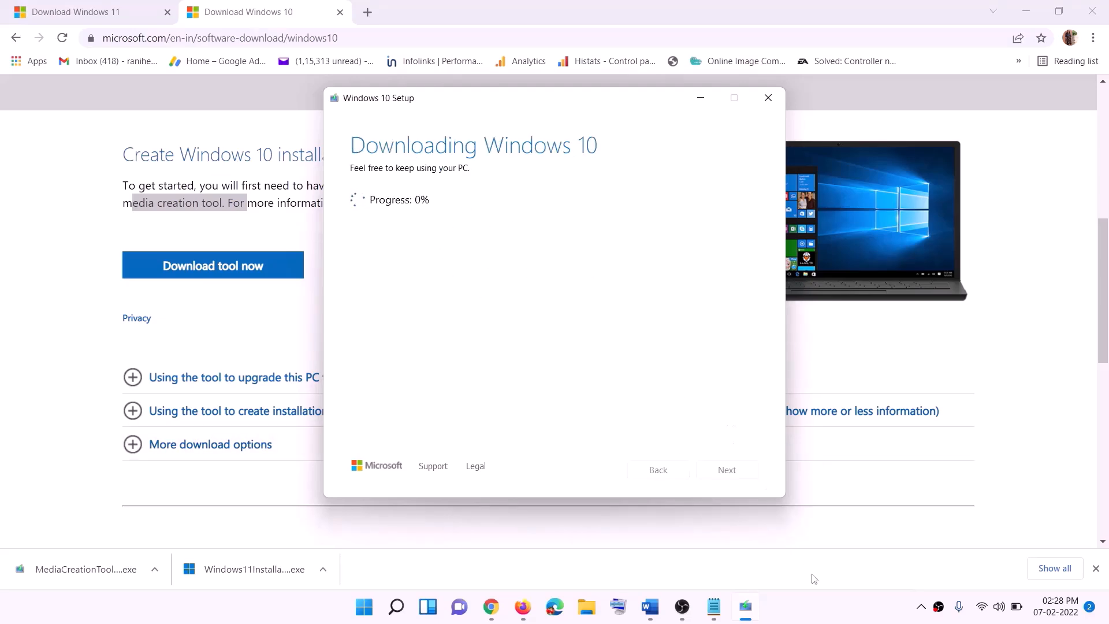
left_click(819, 619)
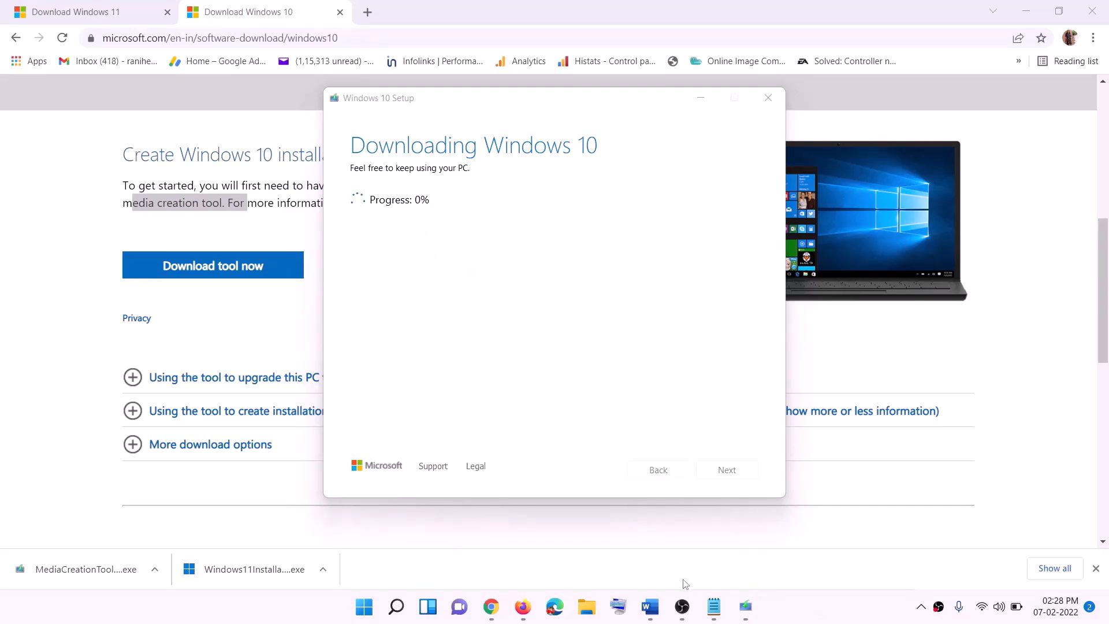
left_click(650, 606)
Maximise Word and scroll through the guide's Windows 10 Ready to install screenshot
scroll(123, 281, "down", 2)
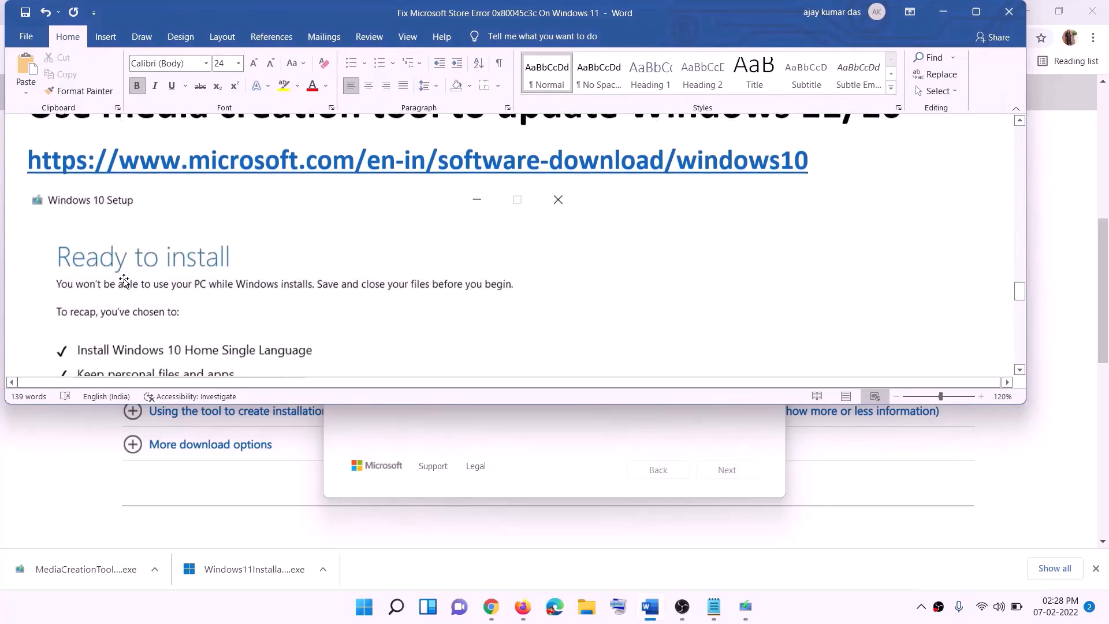
left_click(977, 13)
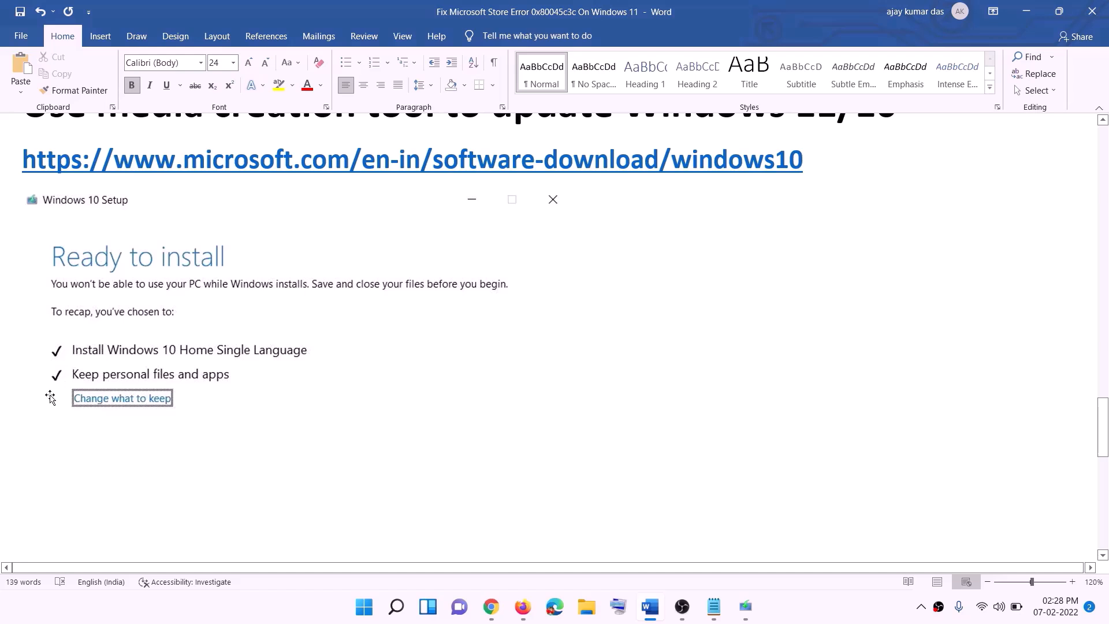
scroll(569, 401, "down", 3)
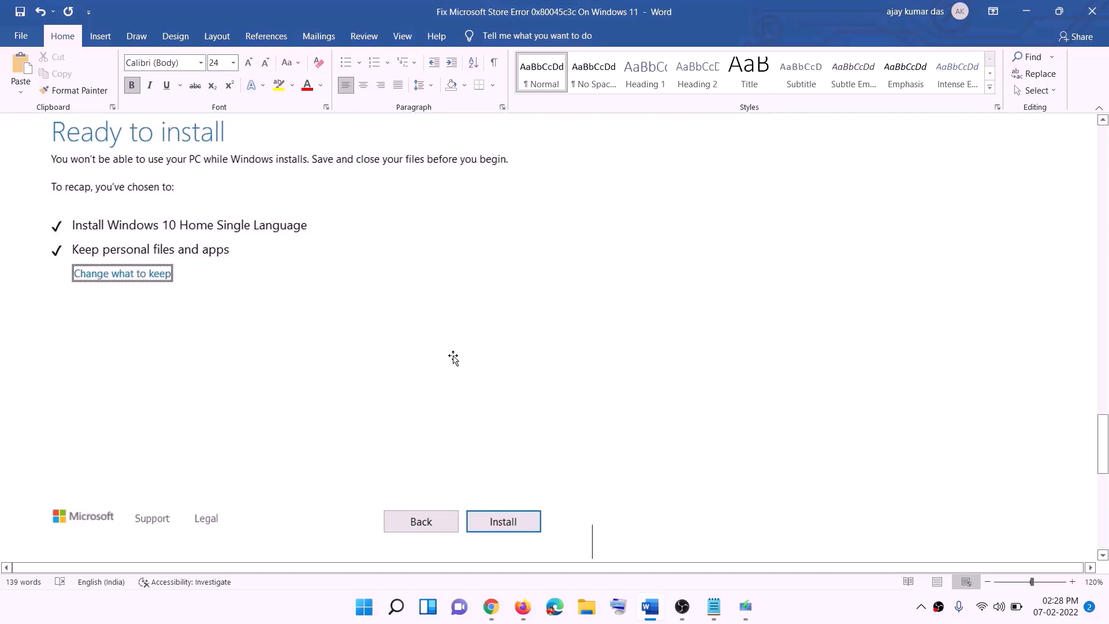
scroll(453, 359, "up", 2)
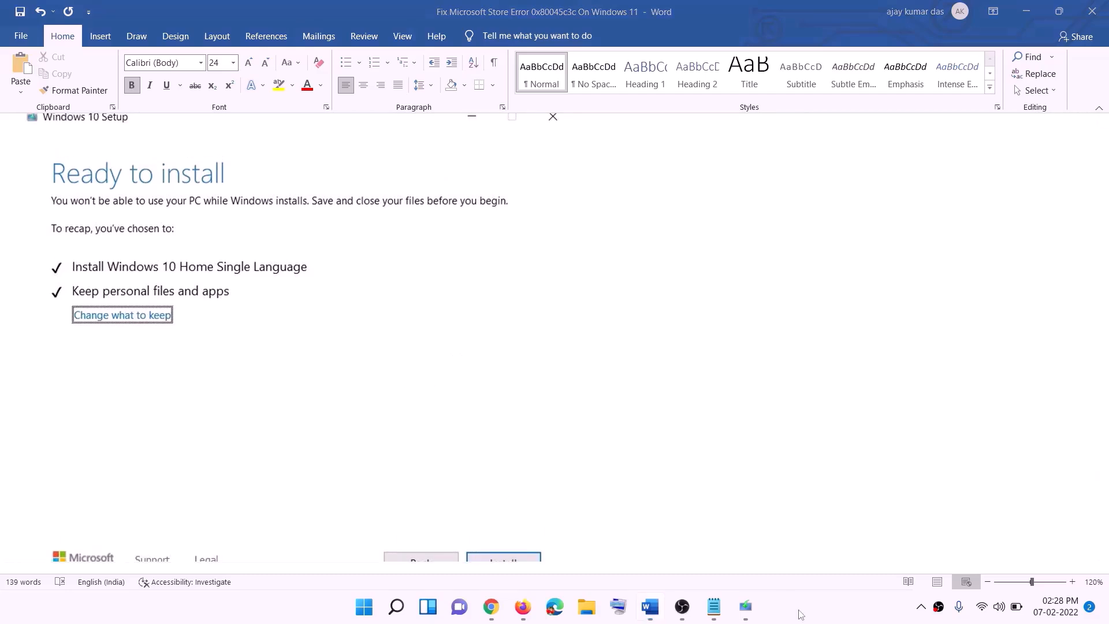
Download the Windows 11 media creation tool via Download Now and open MediaCreationTool.exe
left_click(507, 607)
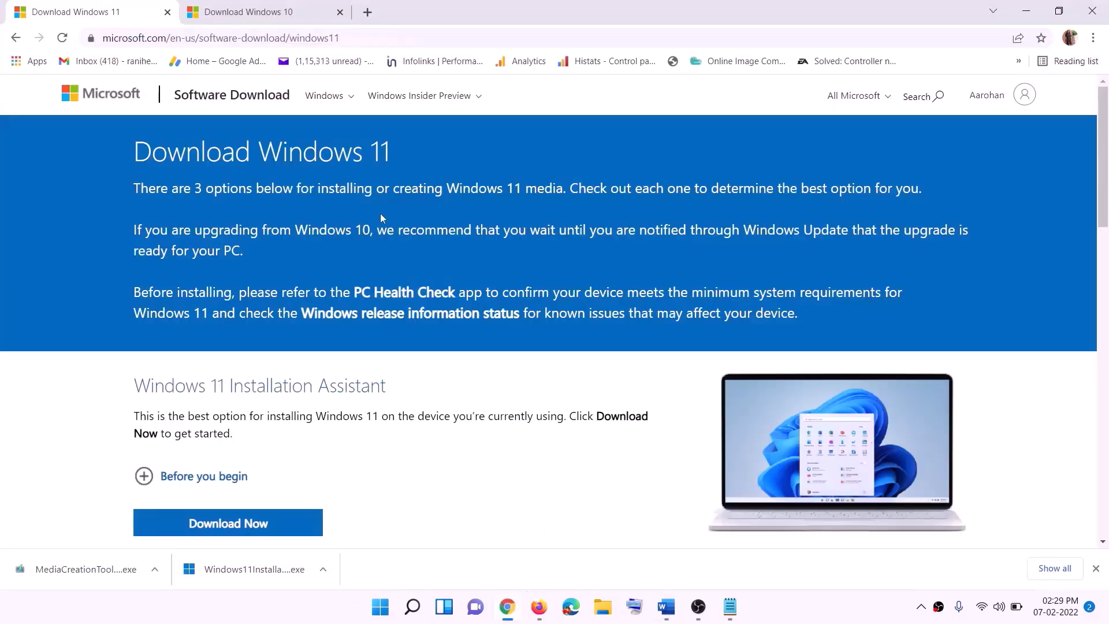
scroll(230, 354, "down", 5)
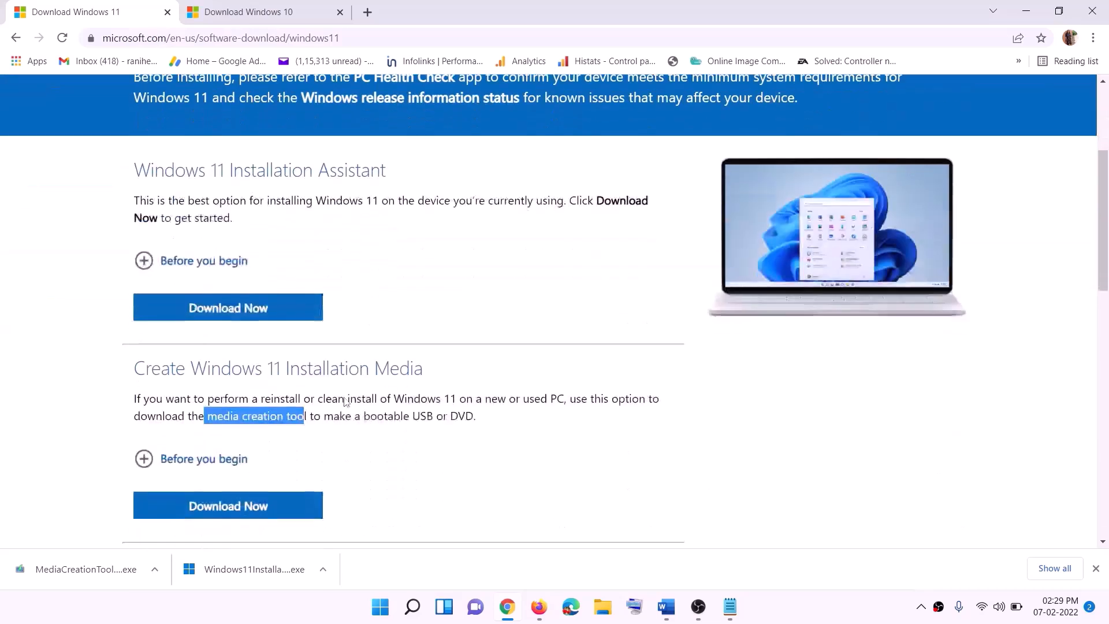
left_click_drag(207, 344, 321, 344)
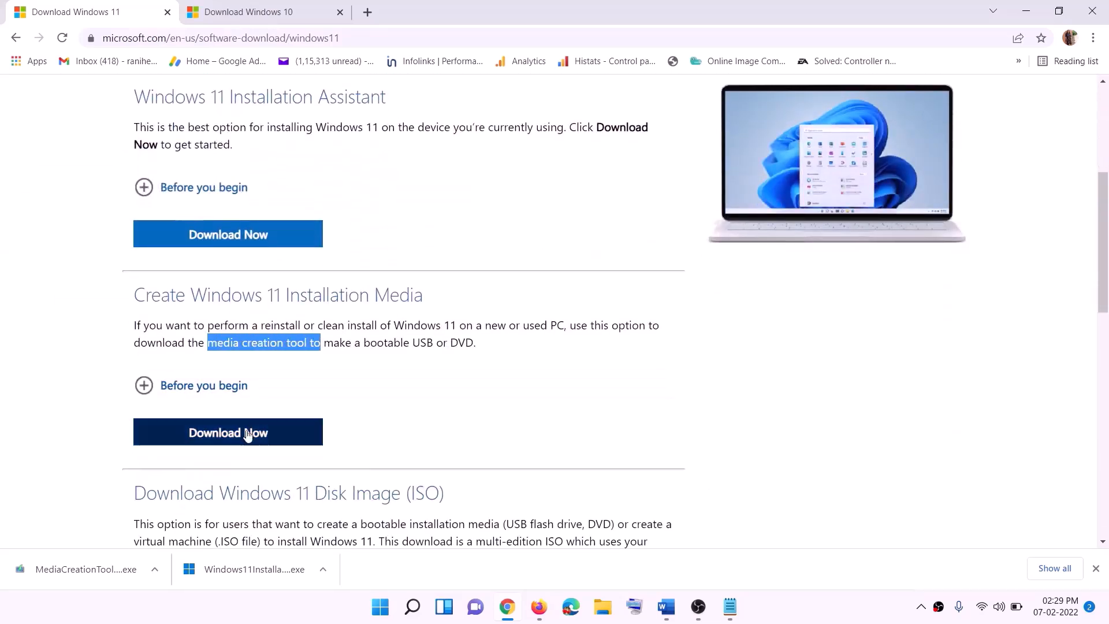
left_click(219, 441)
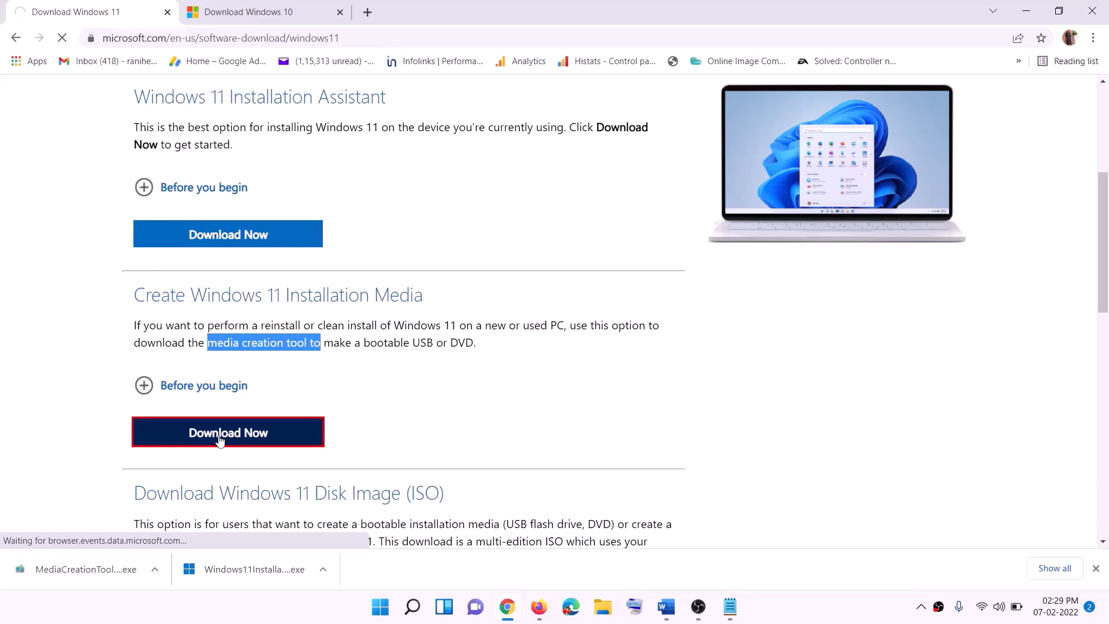
left_click(75, 573)
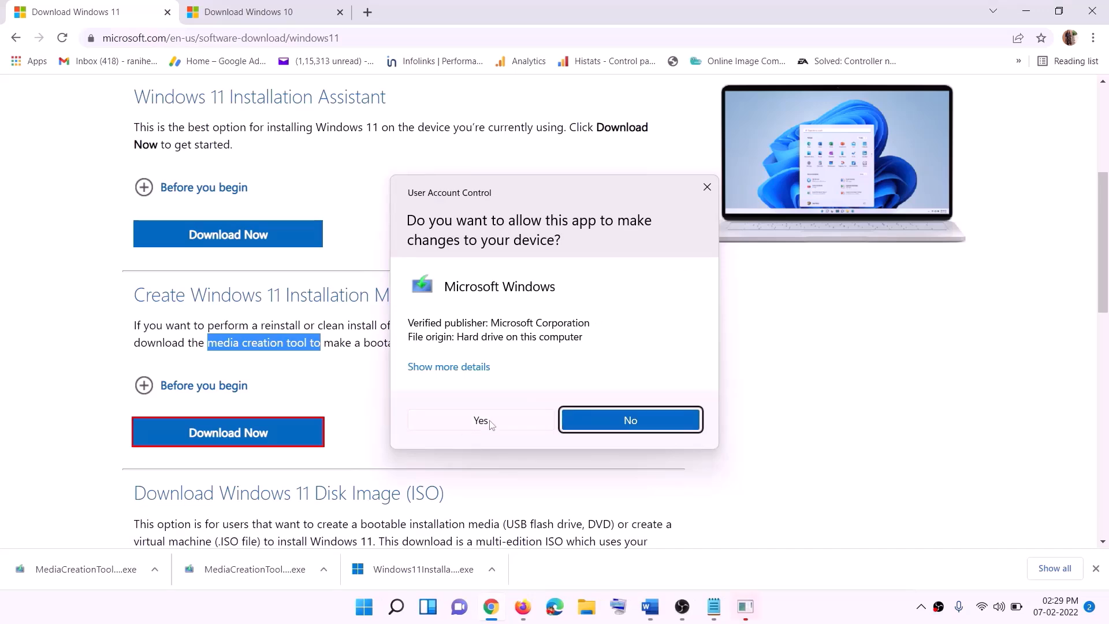
Allow the UAC prompt, accept the Windows 11 license, and save an ISO named Windows to Desktop
left_click(490, 425)
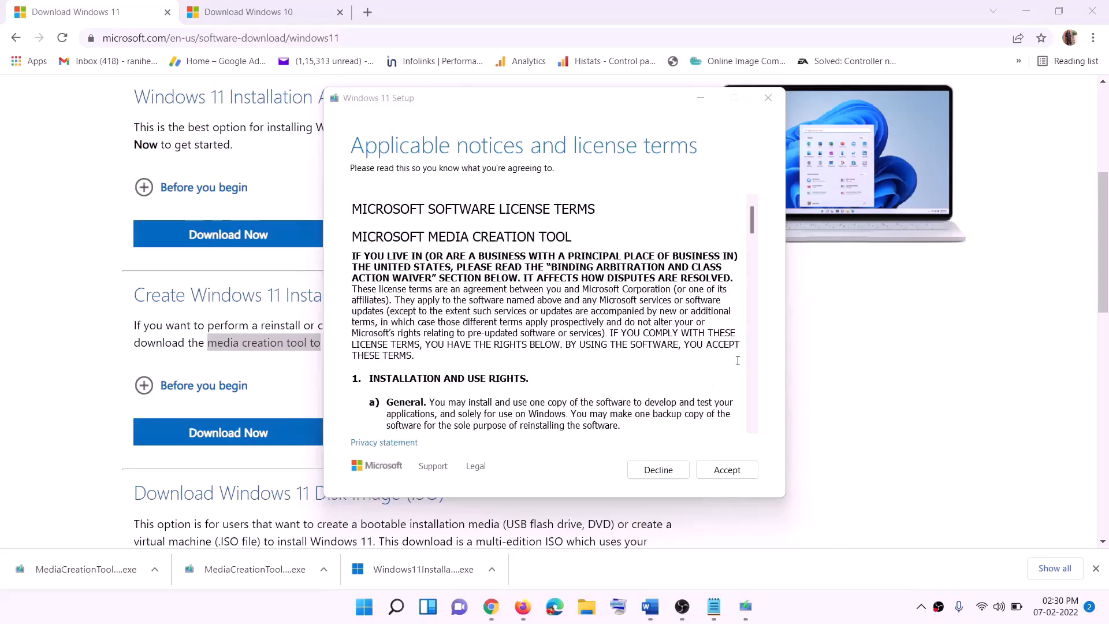
left_click(714, 469)
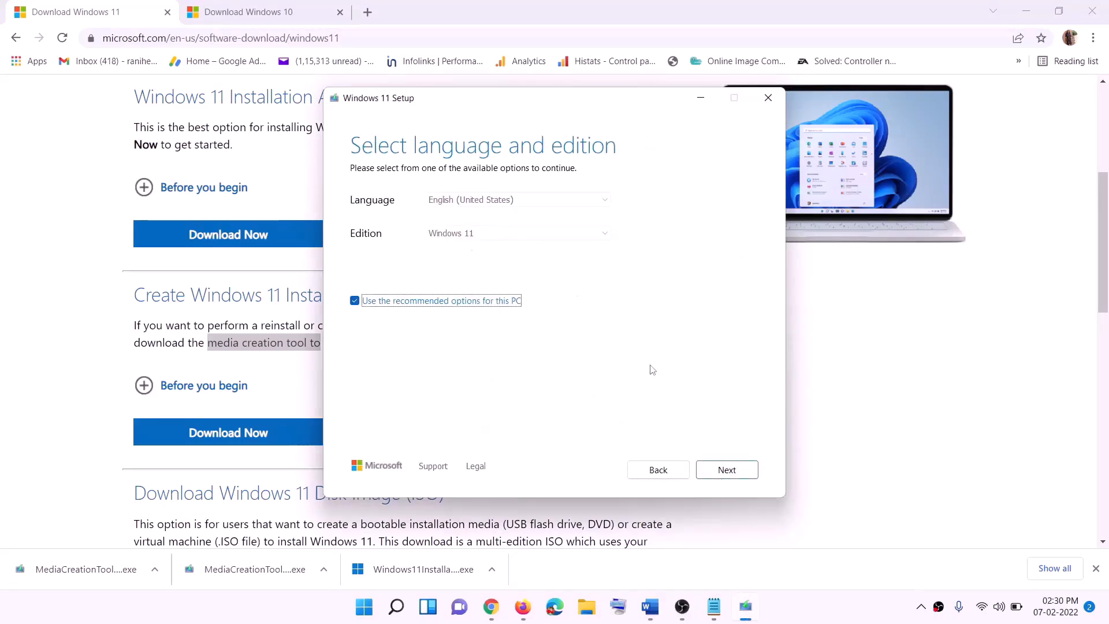
left_click(718, 470)
left_click(393, 249)
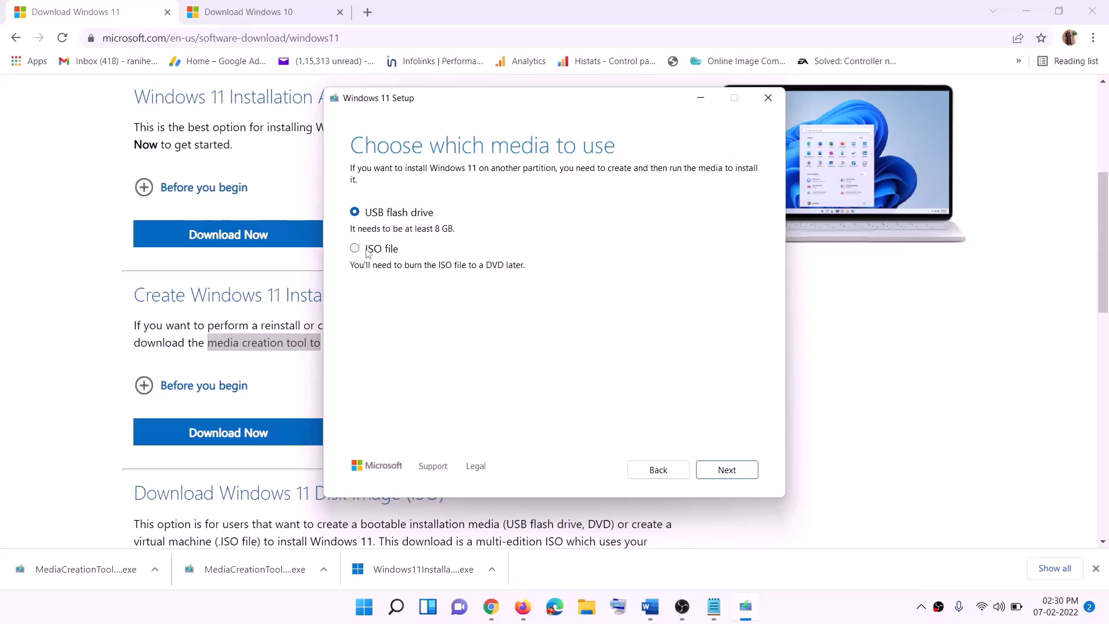
left_click(732, 471)
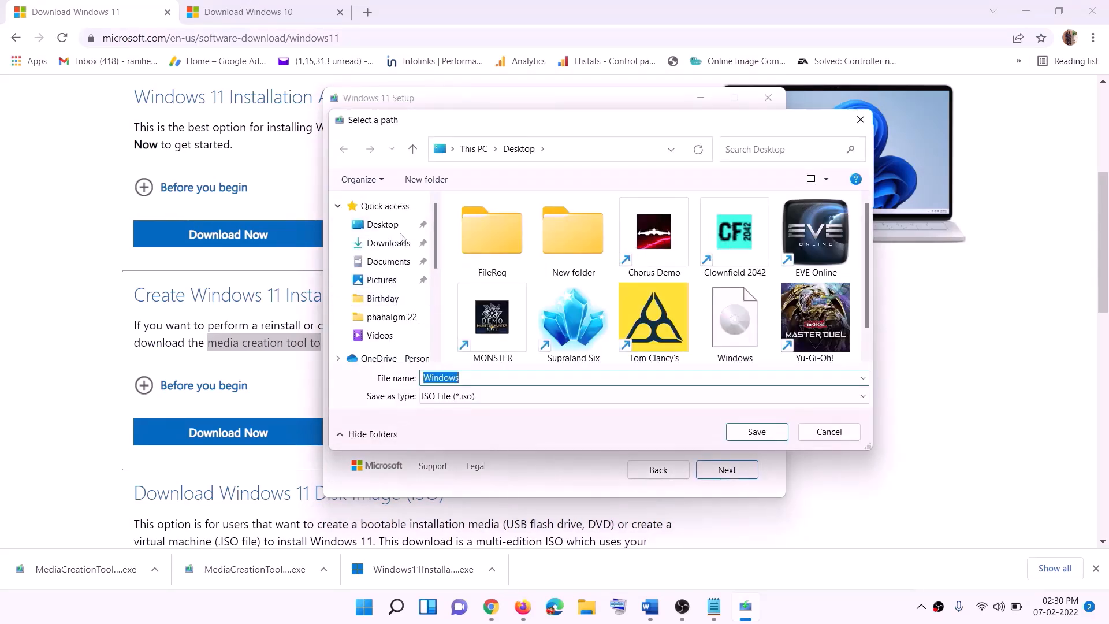
left_click(414, 228)
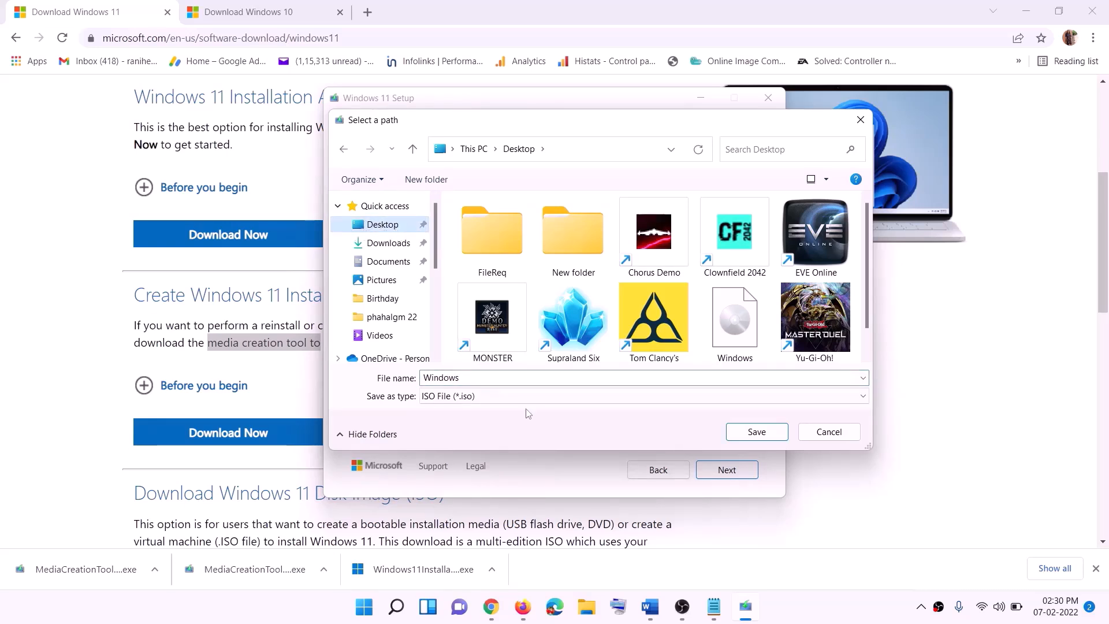
left_click(757, 433)
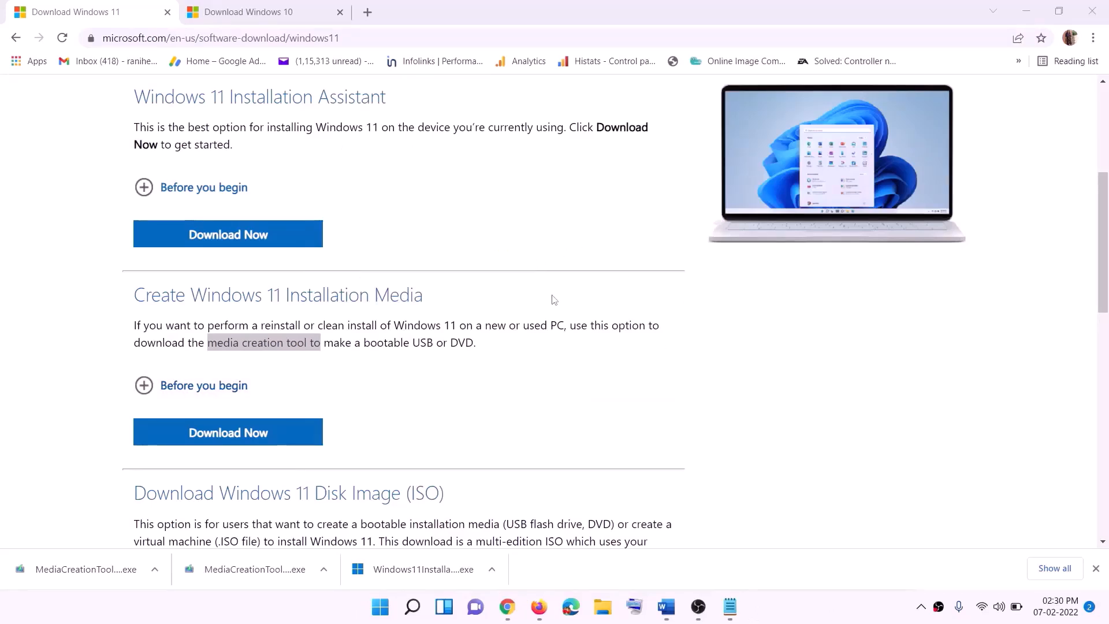
Mount the Windows ISO from the desktop and run setup from DVD Drive (F:) ESD-ISO
key("super+d")
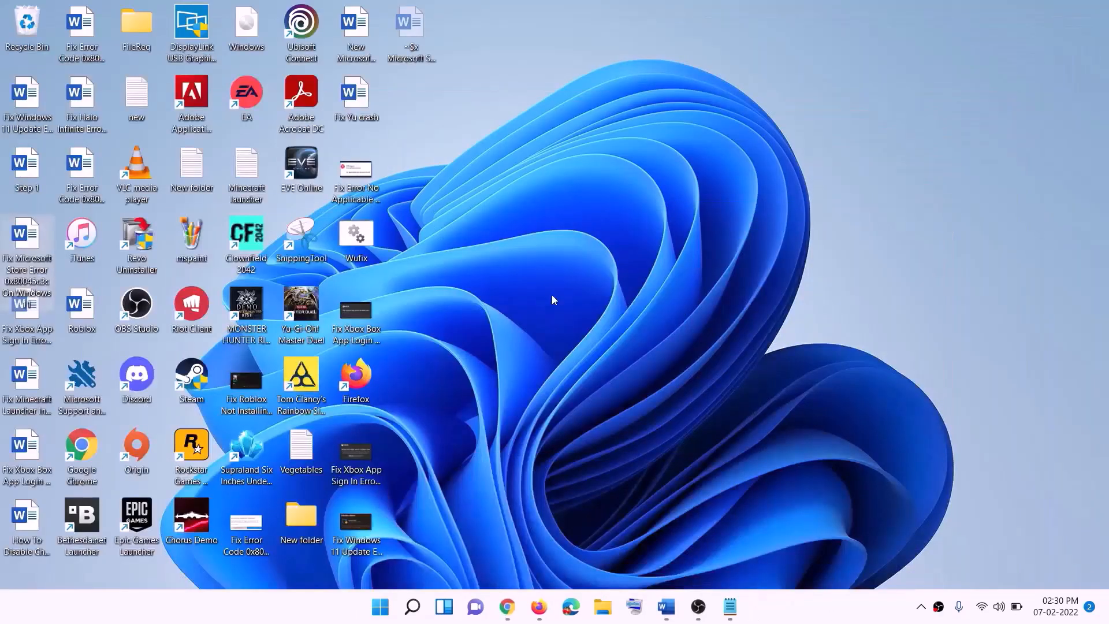
left_click_drag(272, 34, 443, 355)
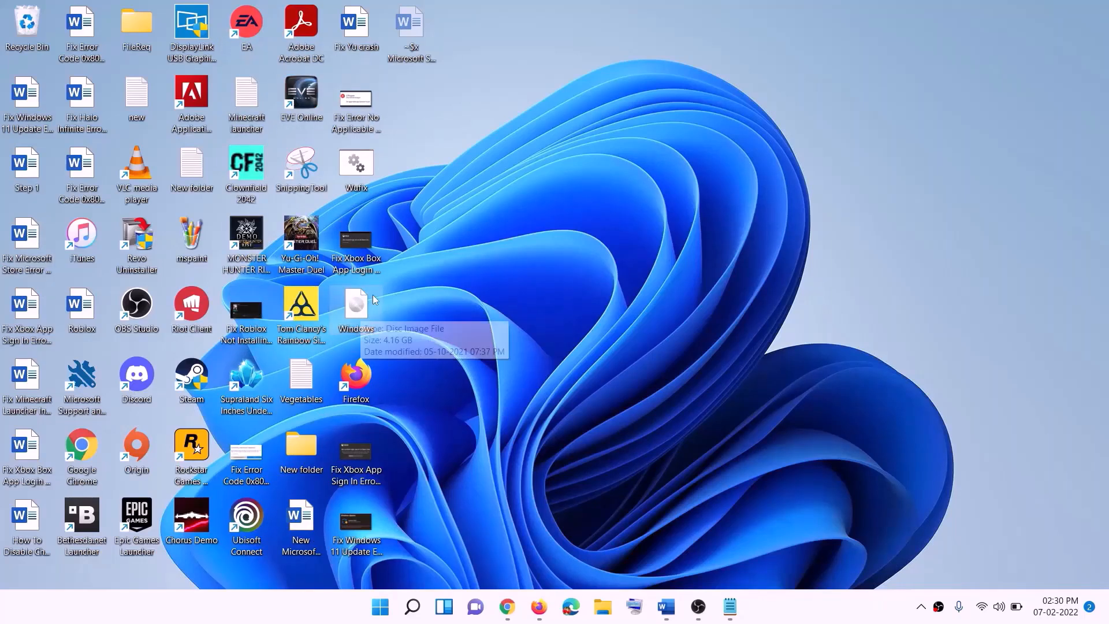
double_click(361, 317)
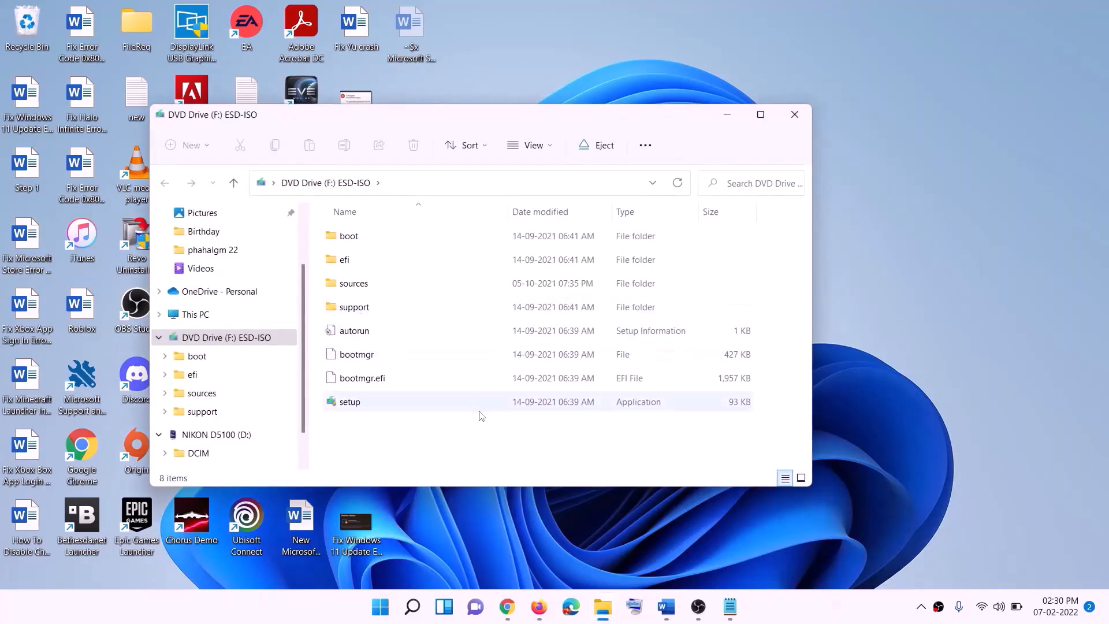
left_click(351, 403)
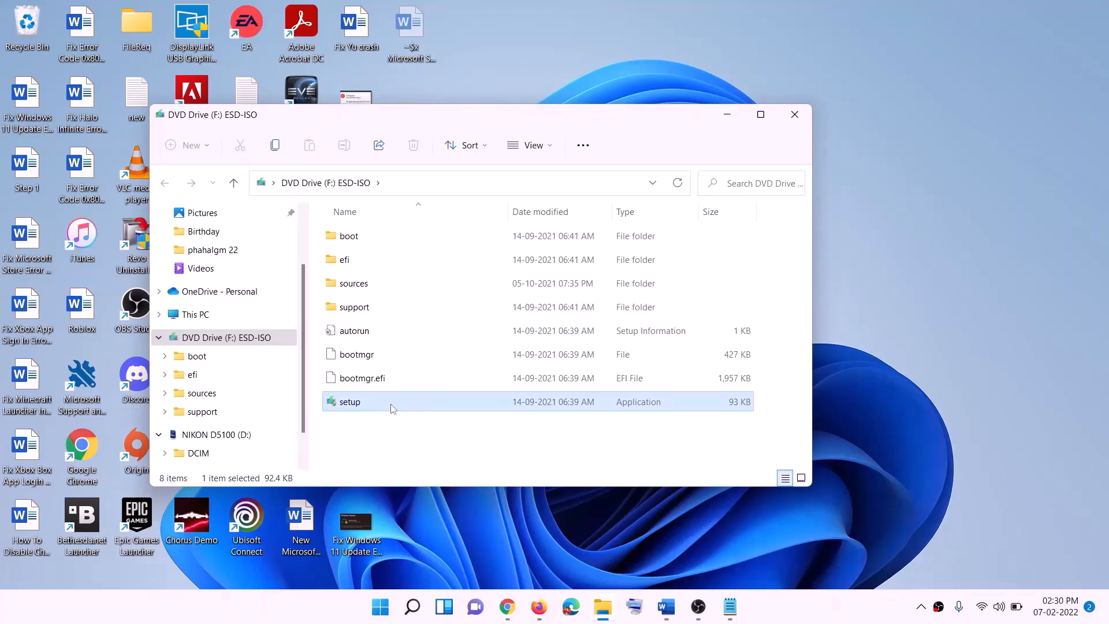
double_click(375, 403)
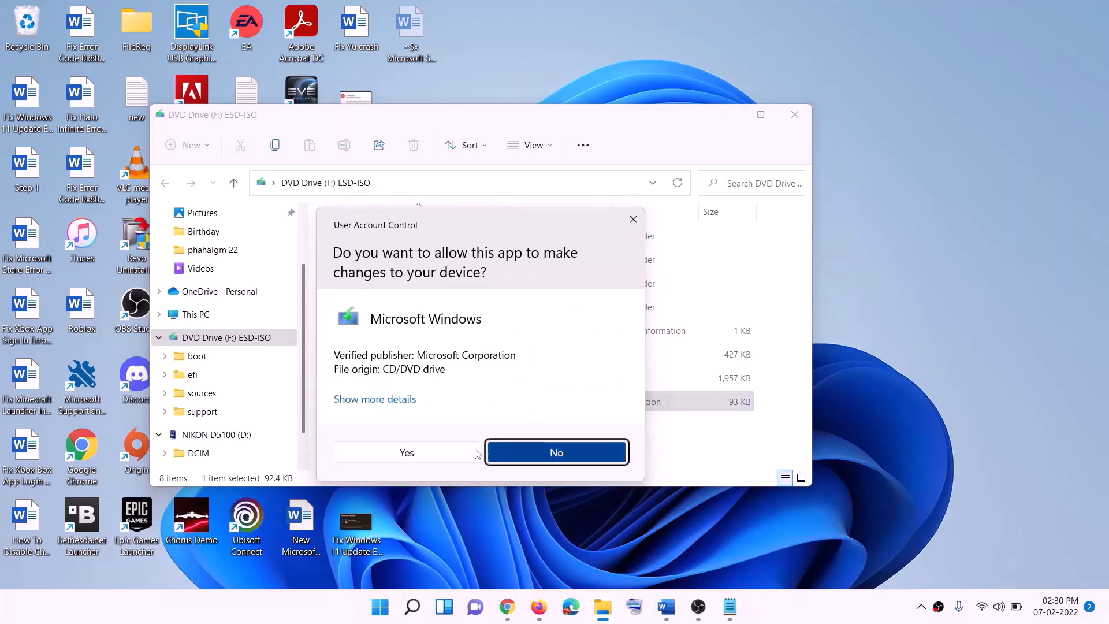
Allow Windows 11 Setup to make changes and continue so it starts getting updates
left_click(475, 453)
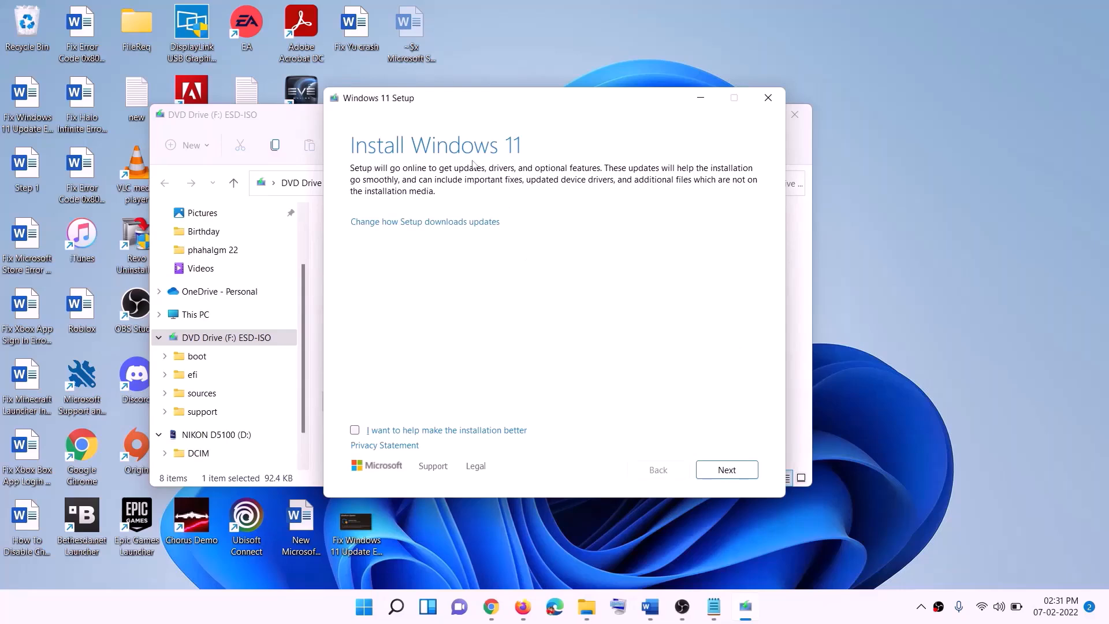
left_click(730, 470)
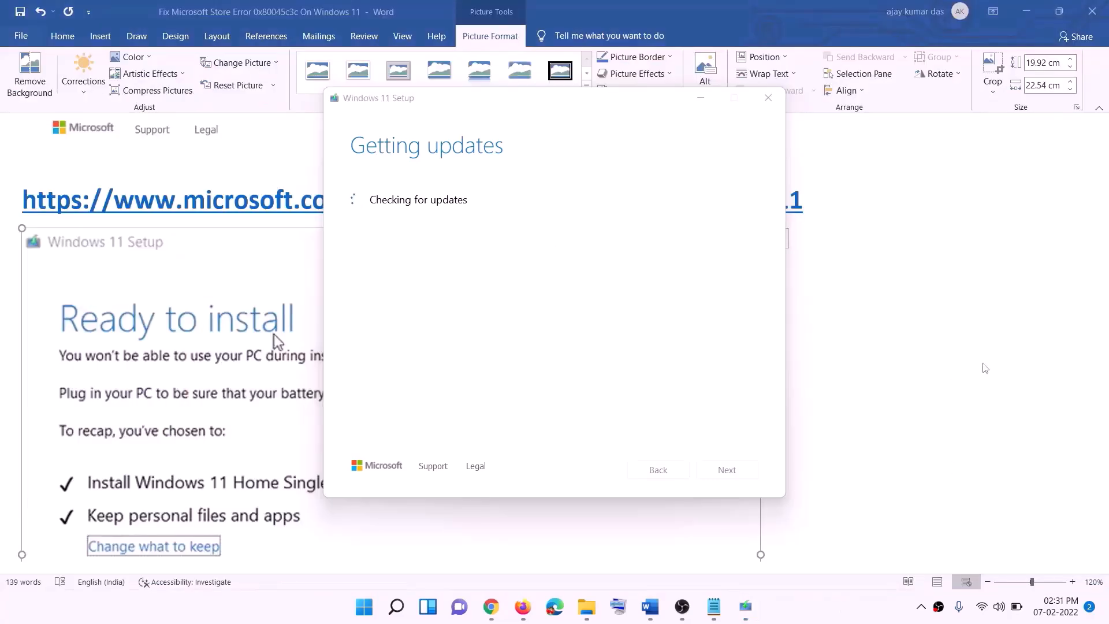
Bring the Word guide forward and scroll through its Windows 11 Ready to install screenshot
left_click(878, 361)
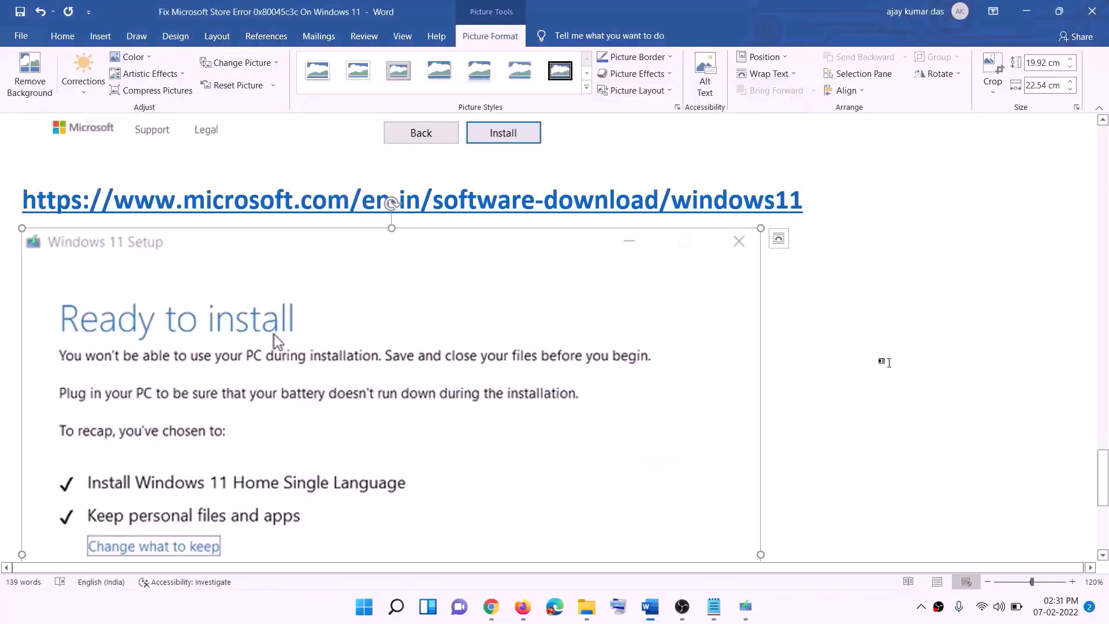
scroll(257, 289, "down", 1)
scroll(257, 289, "down", 1)
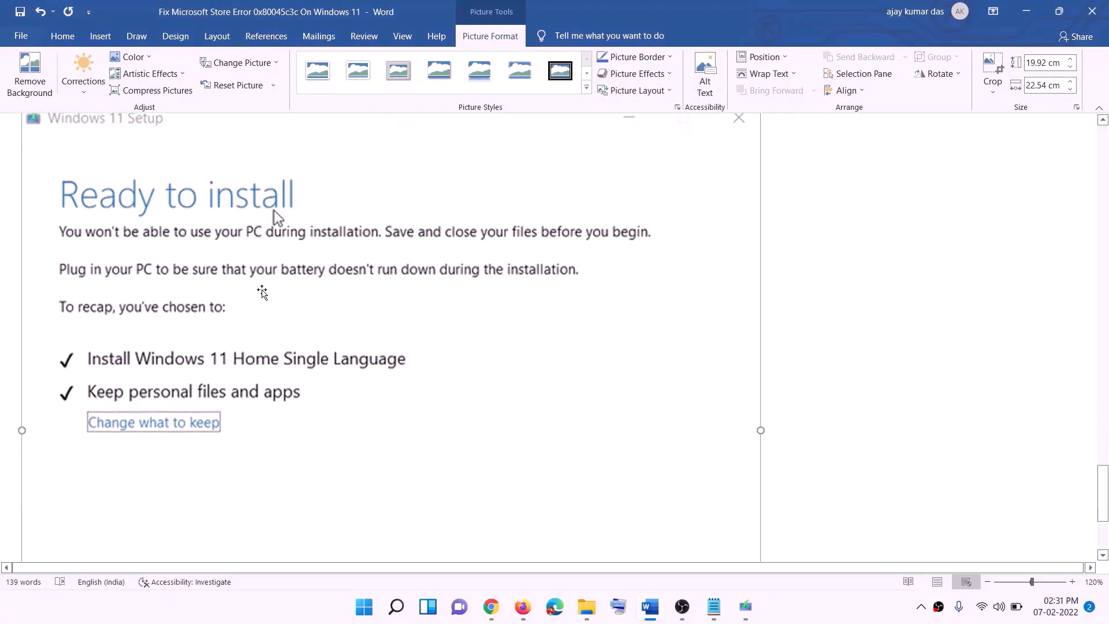
scroll(274, 284, "down", 1)
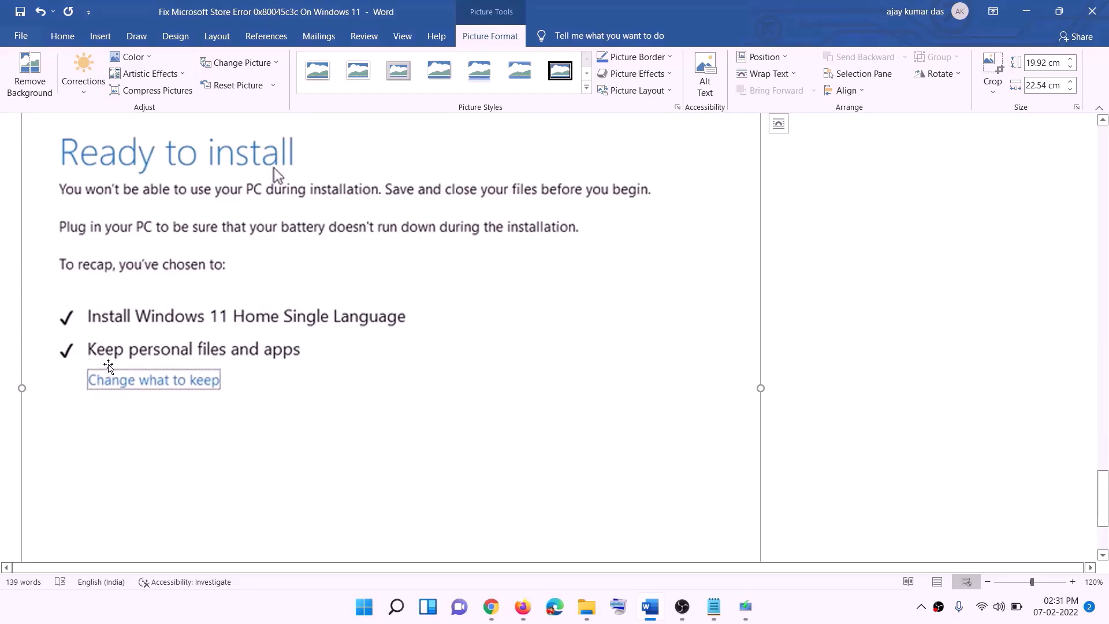
scroll(367, 362, "down", 2)
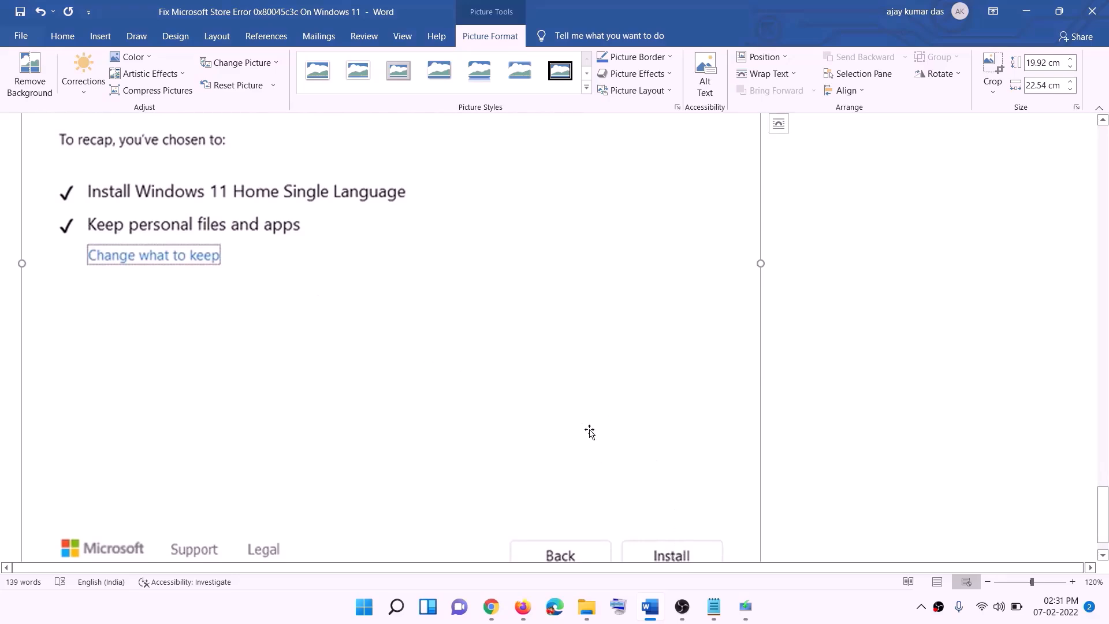
scroll(590, 434, "up", 5)
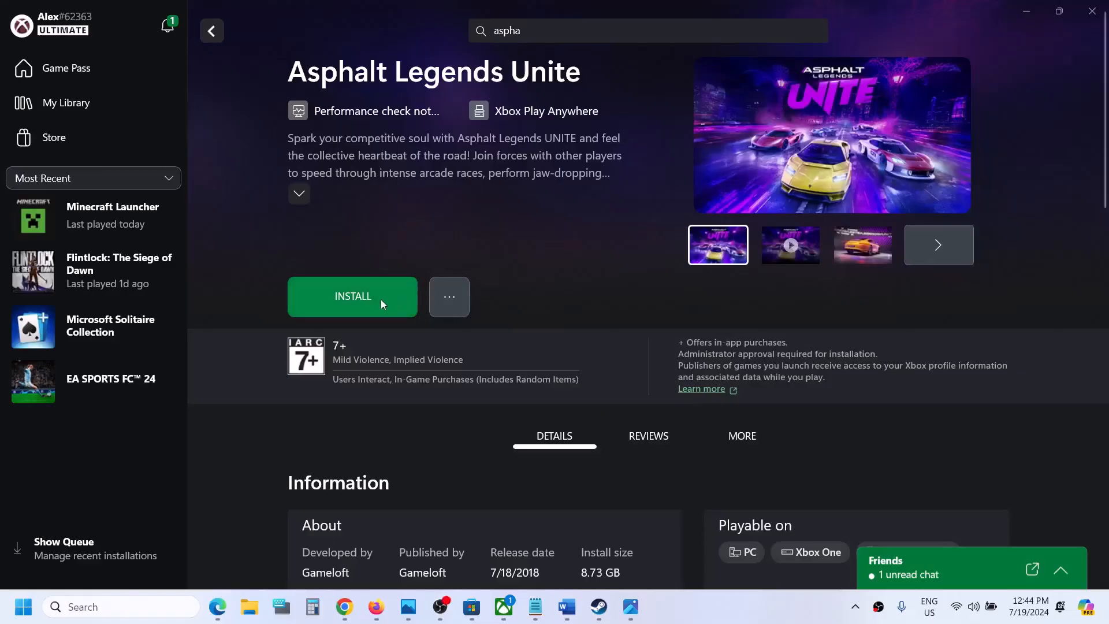
Install Asphalt Legends Unite (8.73 GB), check its Store page, then return to the Xbox download
left_click(380, 299)
left_click(550, 475)
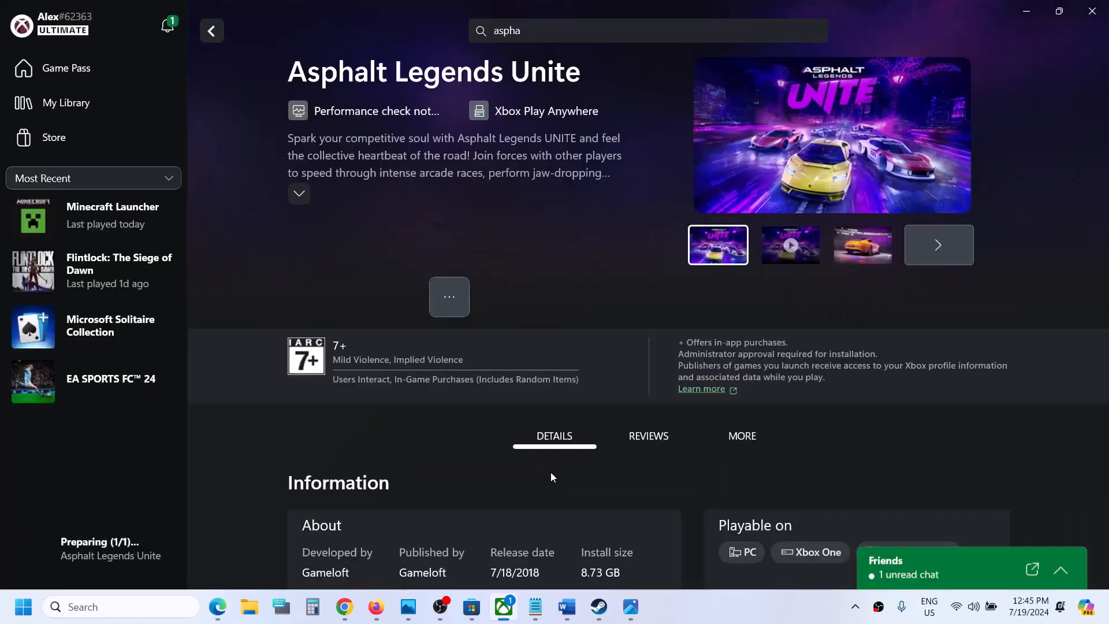
left_click(472, 606)
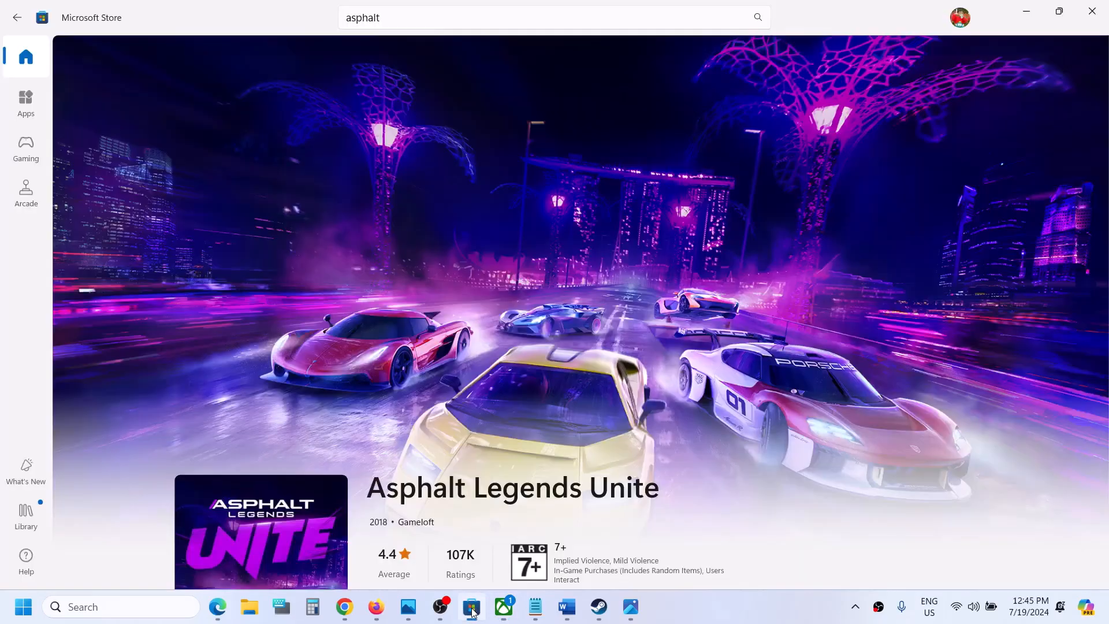
left_click(501, 613)
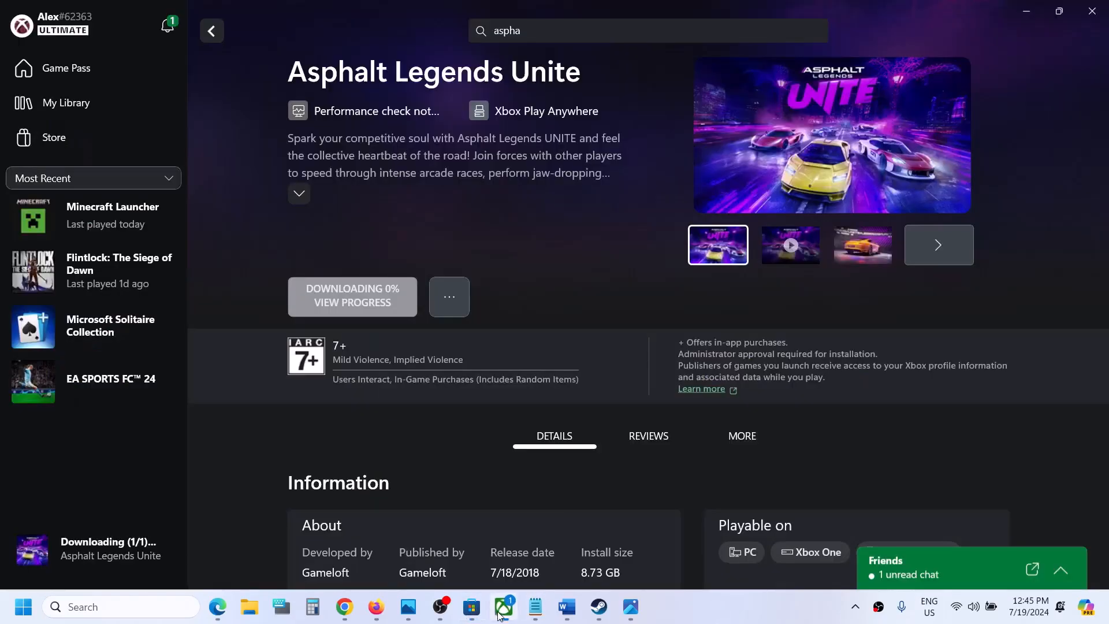